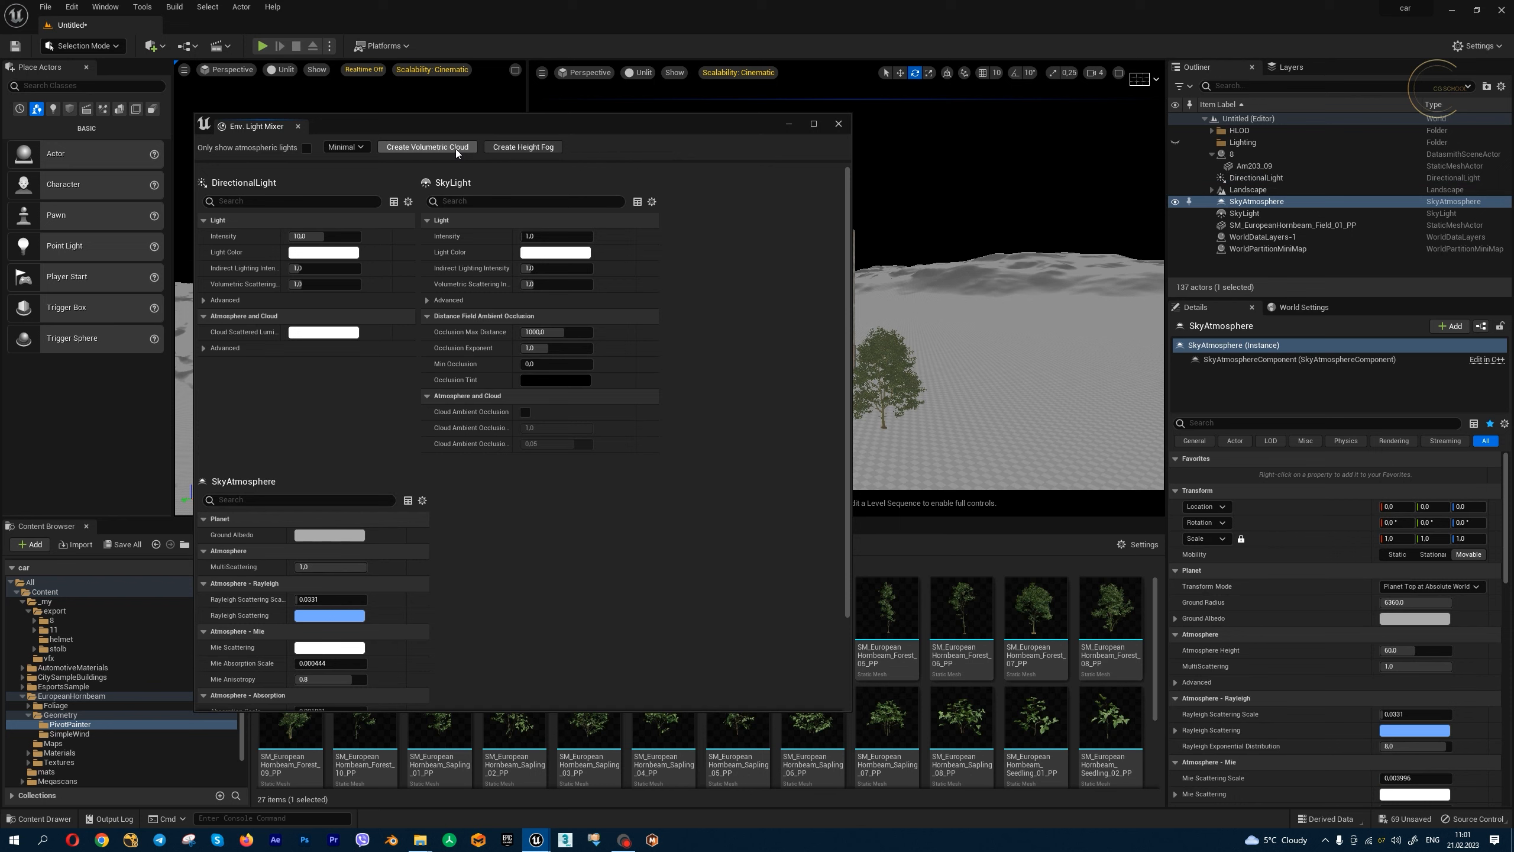
Step: Add a volumetric cloud and height fog to the scene through the Env. Light Mixer and close the mixer
click(454, 150)
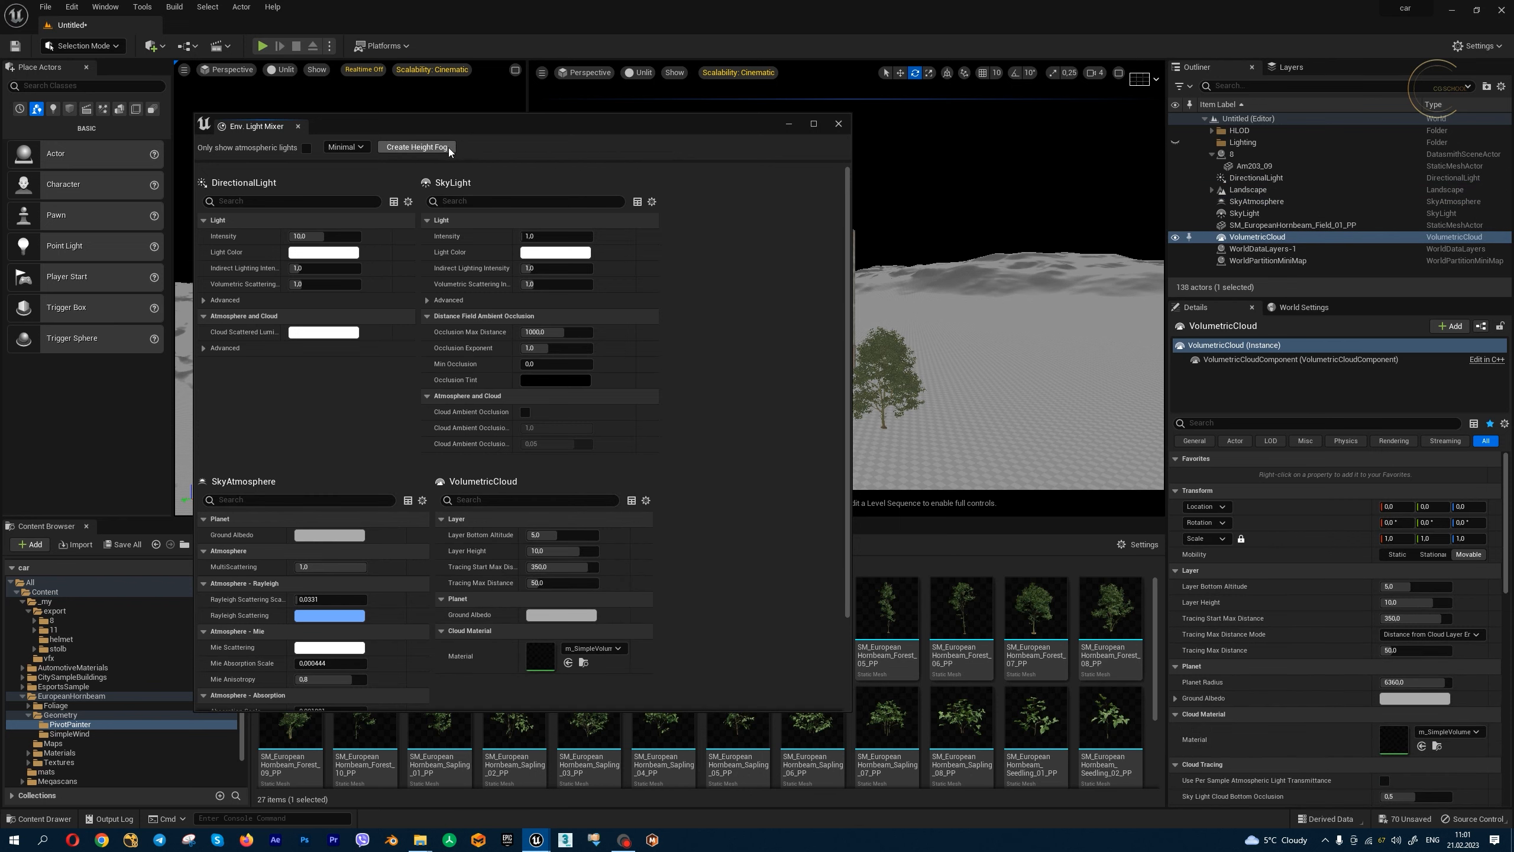
click(443, 151)
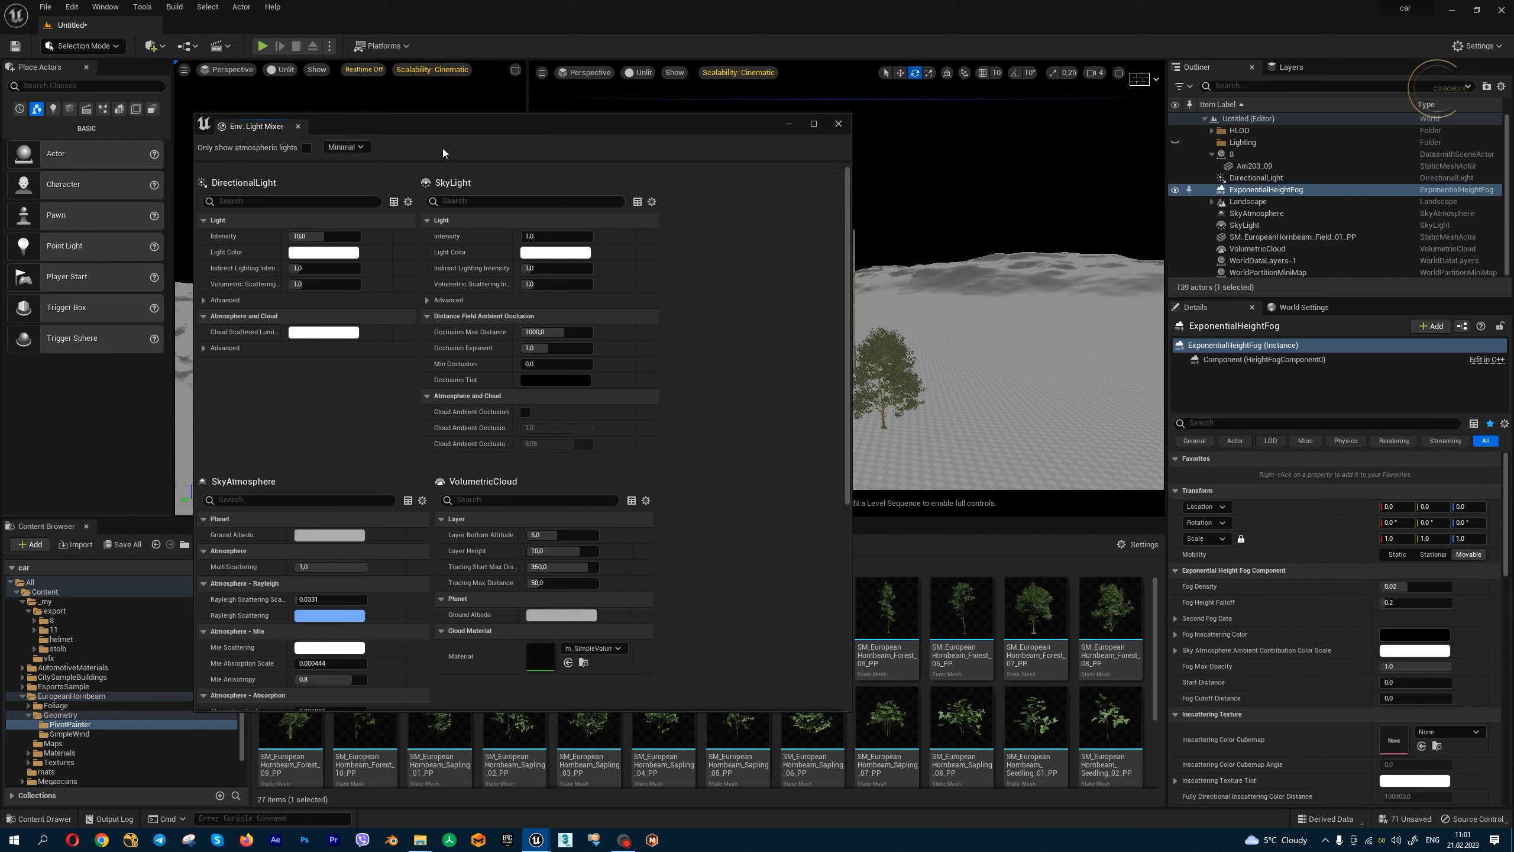
click(839, 123)
Step: Switch the main perspective viewport from Unlit to Lit shading
click(639, 72)
click(689, 108)
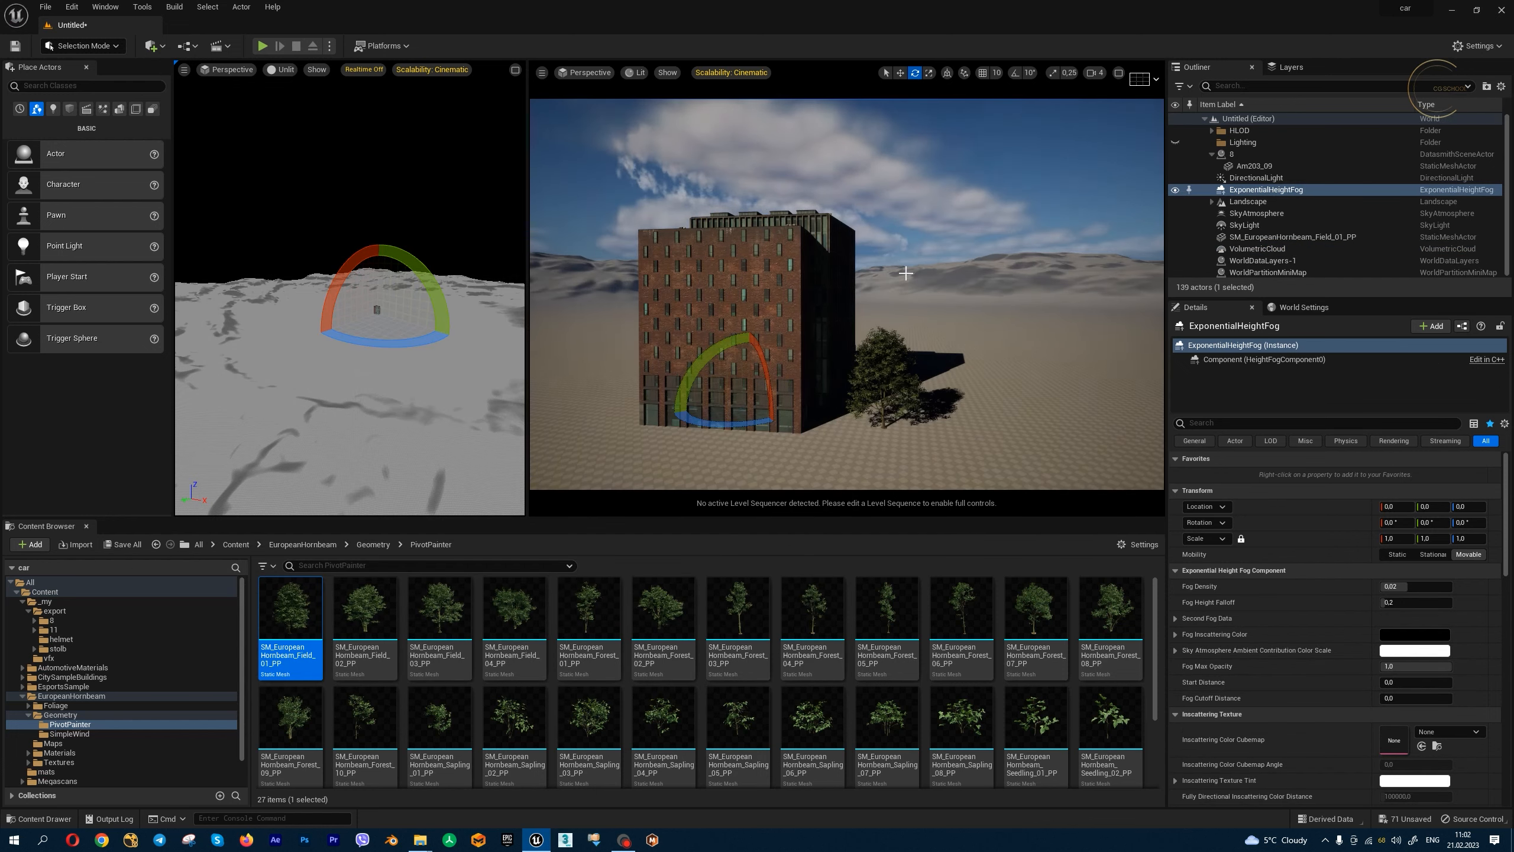
Step: Enable Real Time Capture on the SkyLight
click(1273, 225)
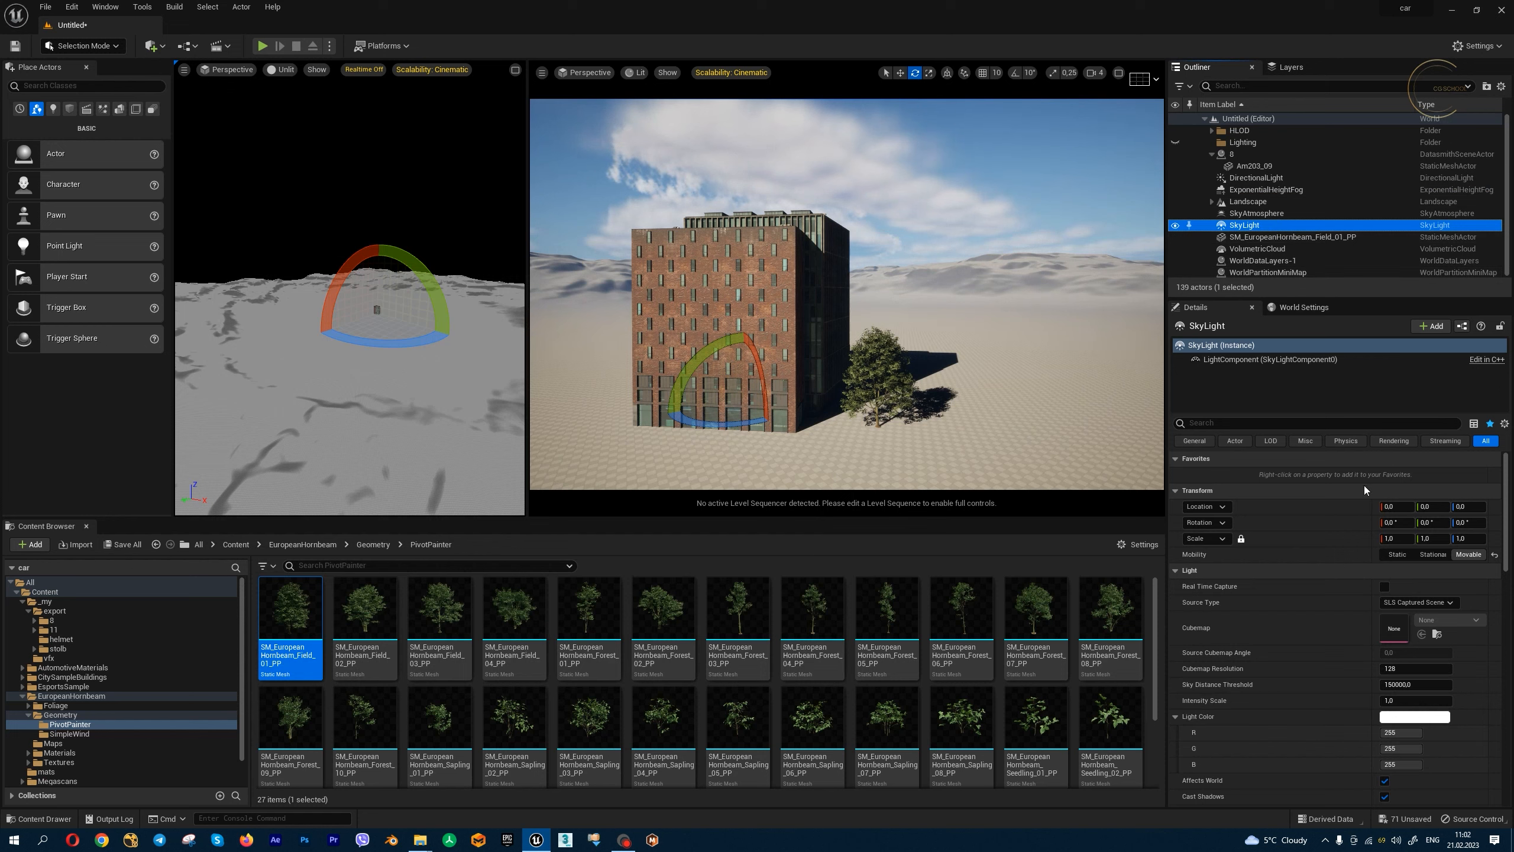
mouse_move(1216, 590)
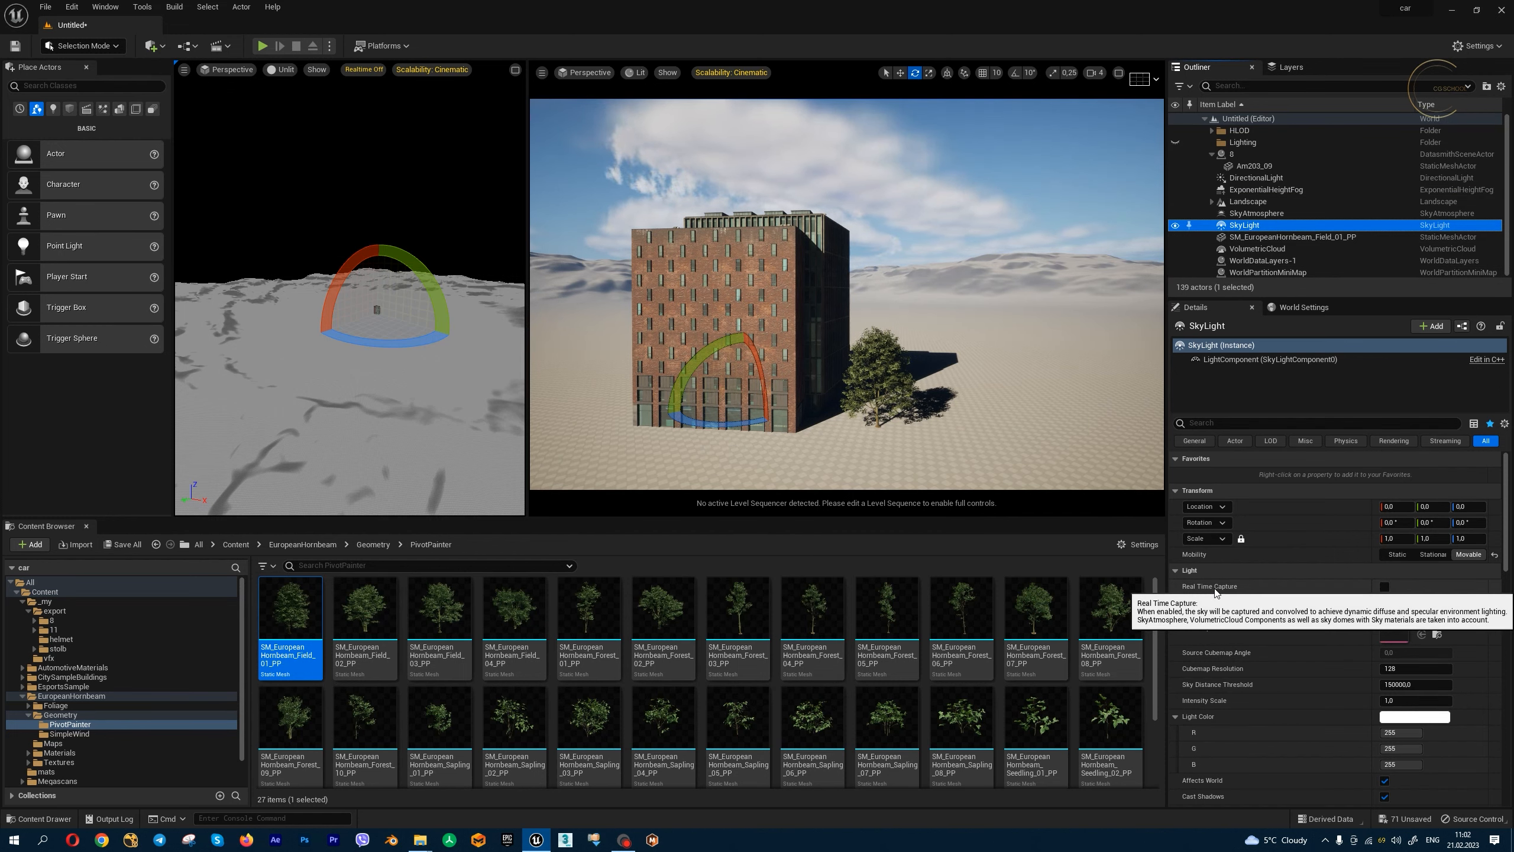
click(1385, 587)
Step: Examine the building and tree up close under the new sky lighting
right_drag(954, 374, 930, 346)
key(d)
key(w)
key(w)
key(w)
key(w)
key(w)
key(s)
Step: Move DirectionalLight, ExponentialHeightFog, SkyAtmosphere, SkyLight and VolumetricCloud into the Lighting folder
click(1267, 180)
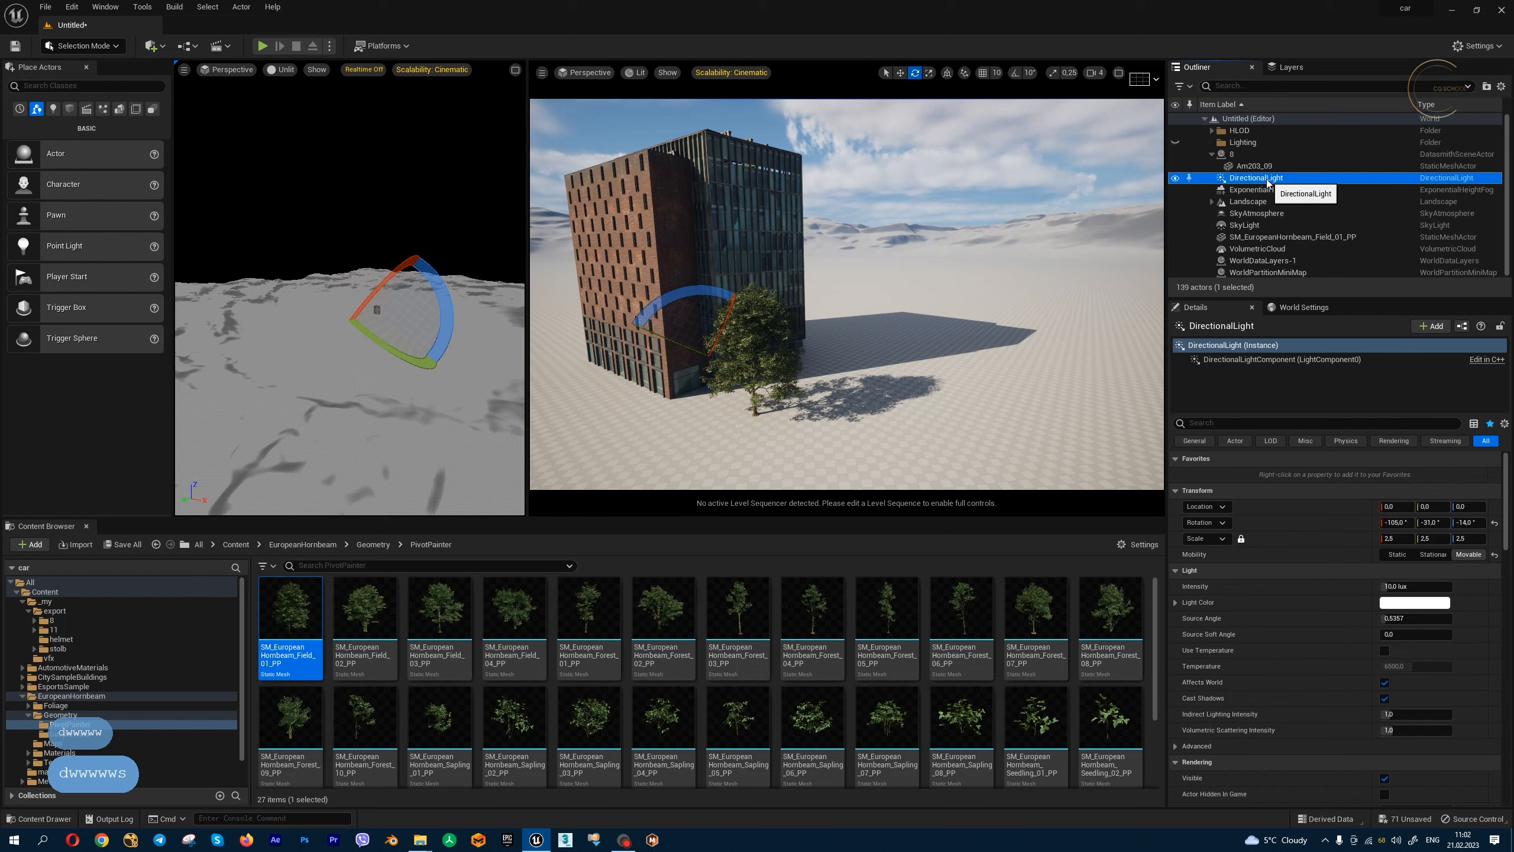
shift+click(1291, 191)
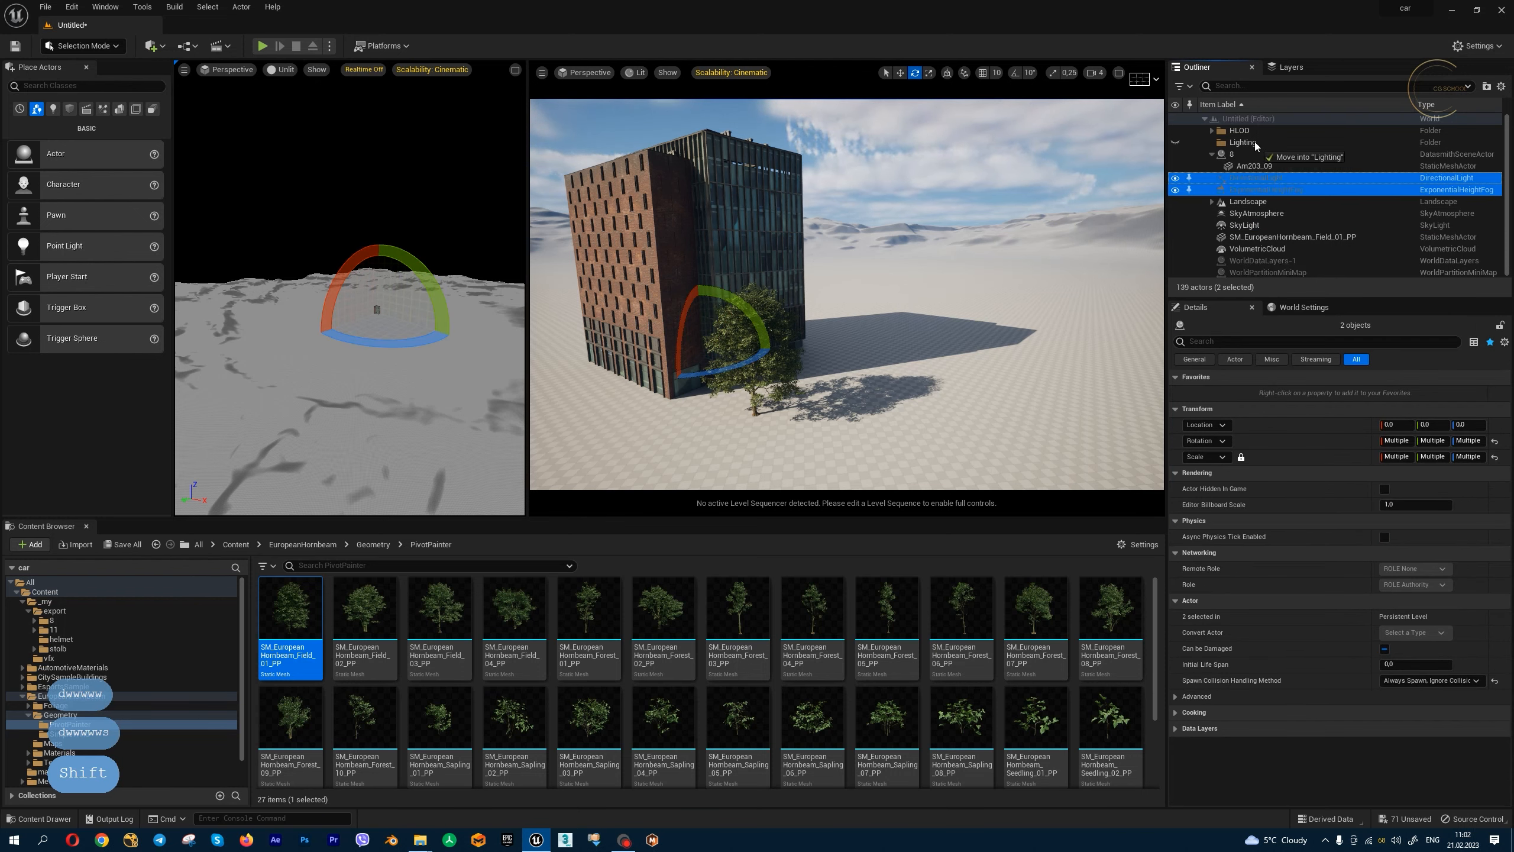
drag(1255, 145, 1254, 145)
click(1212, 178)
click(1251, 213)
ctrl+click(1273, 237)
drag(1274, 236, 1250, 145)
Step: Inspect the lit building, its tree and their shadows from a greater distance
mouse_move(945, 317)
right_down()
mouse_move(912, 298)
mouse_move(930, 299)
right_up()
key(d)
key(w)
key(a)
key(s)
key(s)
key(s)
key(s)
key(s)
key(s)
key(s)
key(s)
key(s)
key(s)
key(s)
key(s)
key(s)
key(s)
key(s)
key(s)
key(s)
key(s)
key(s)
key(s)
Step: Swing the DirectionalLight's sun direction interactively through several angles to a rotation of about -111.5°, -26.4°, -21.3°
click(1278, 154)
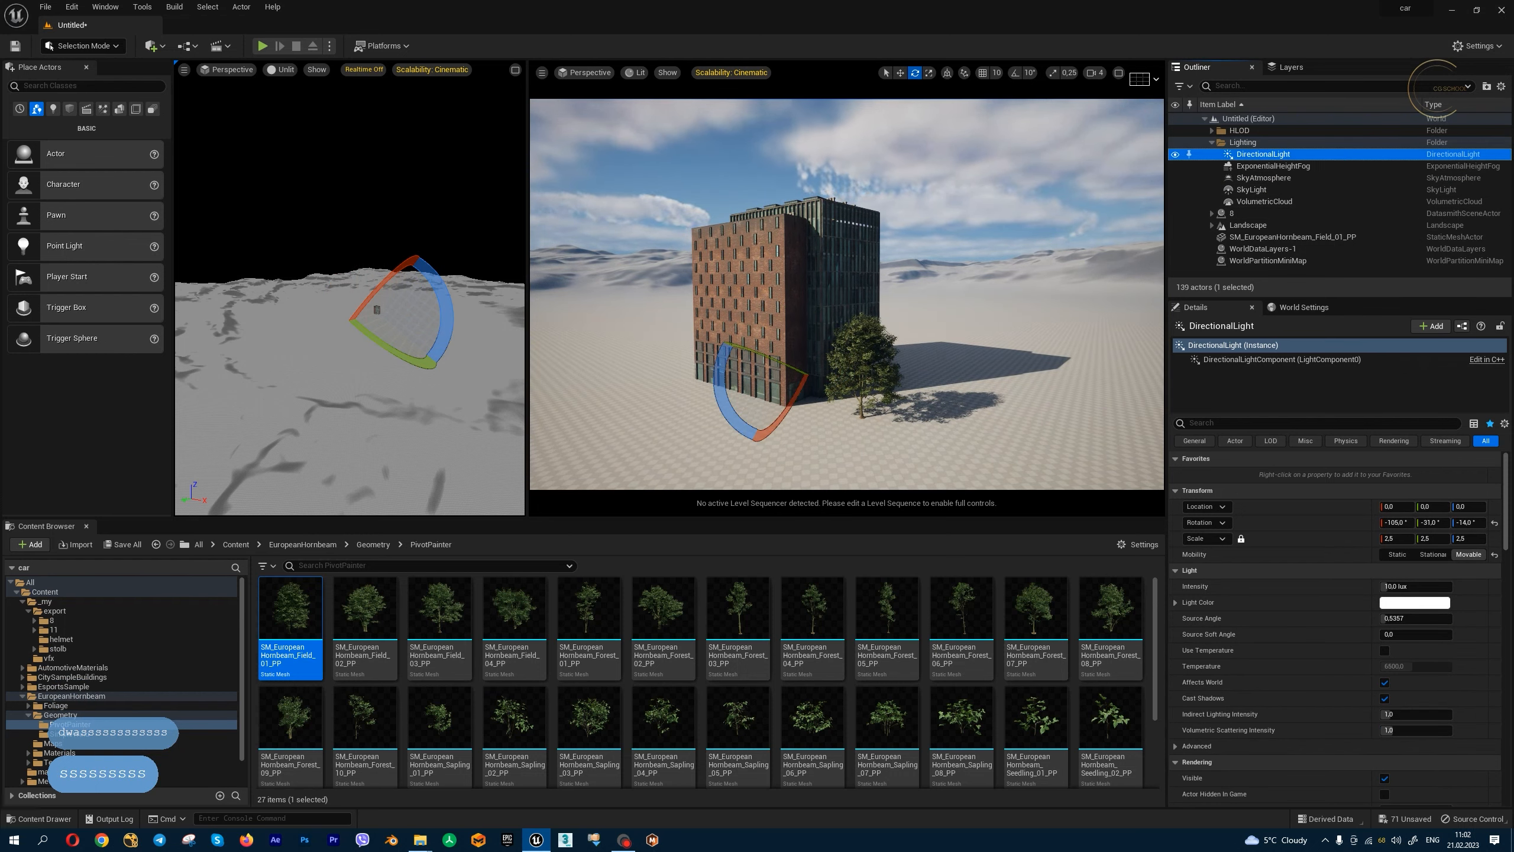
right_drag(930, 310, 894, 310)
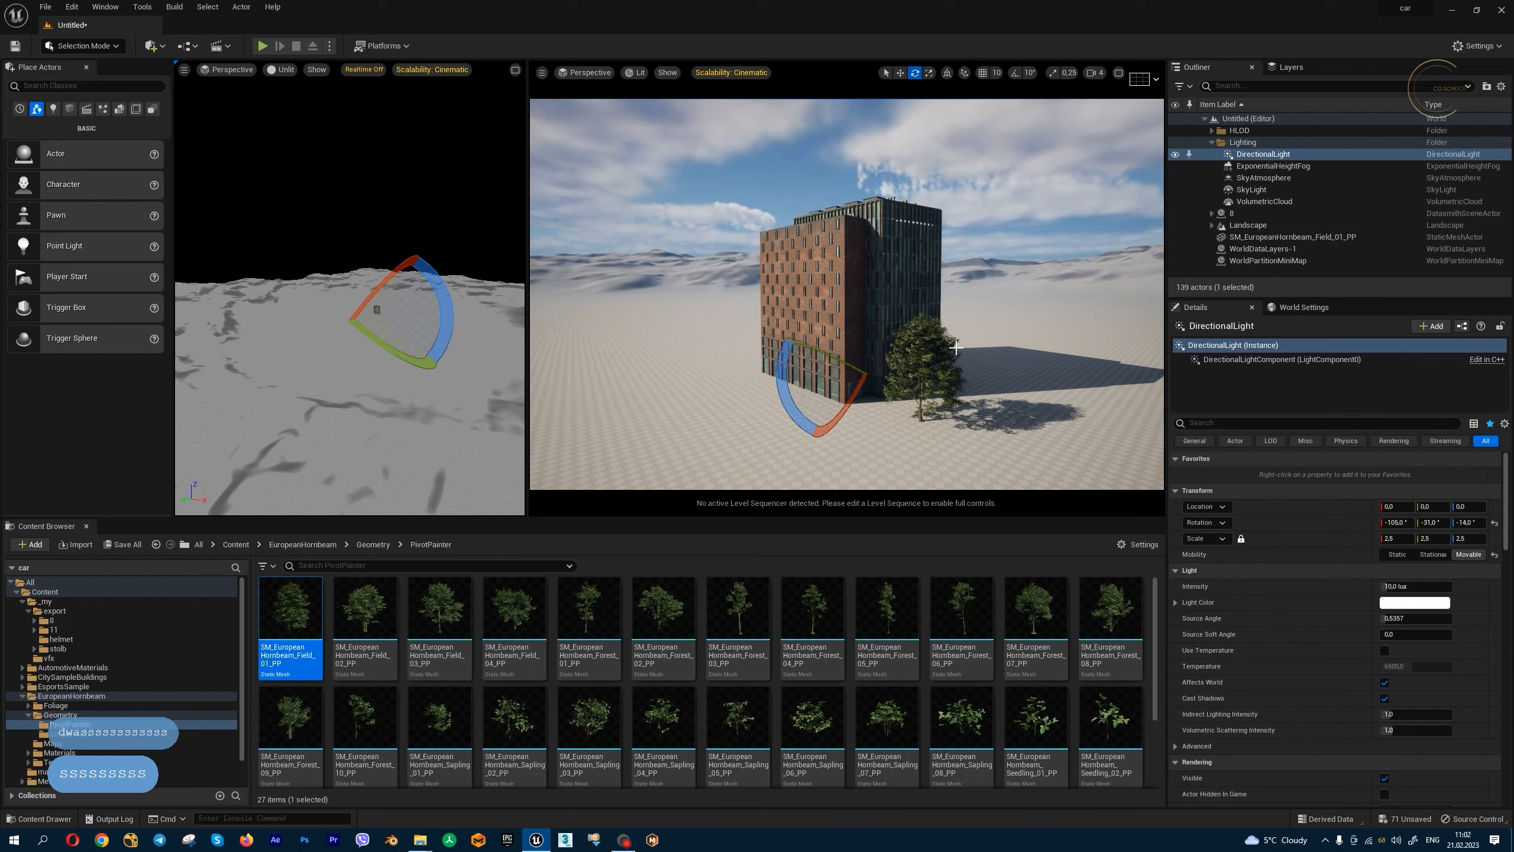
key(ctrl+l)
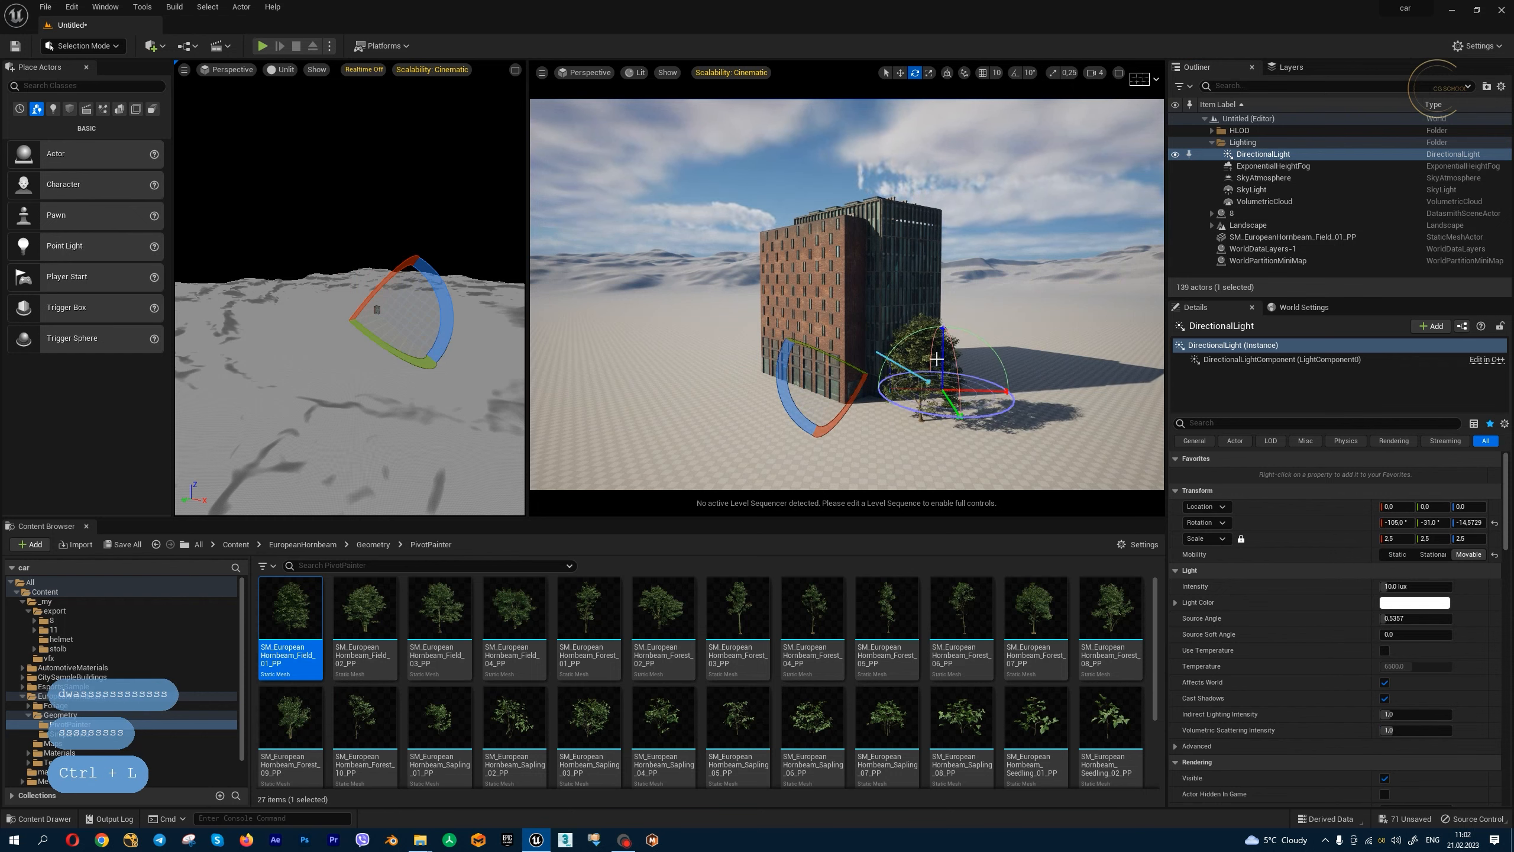
key(ctrl+l)
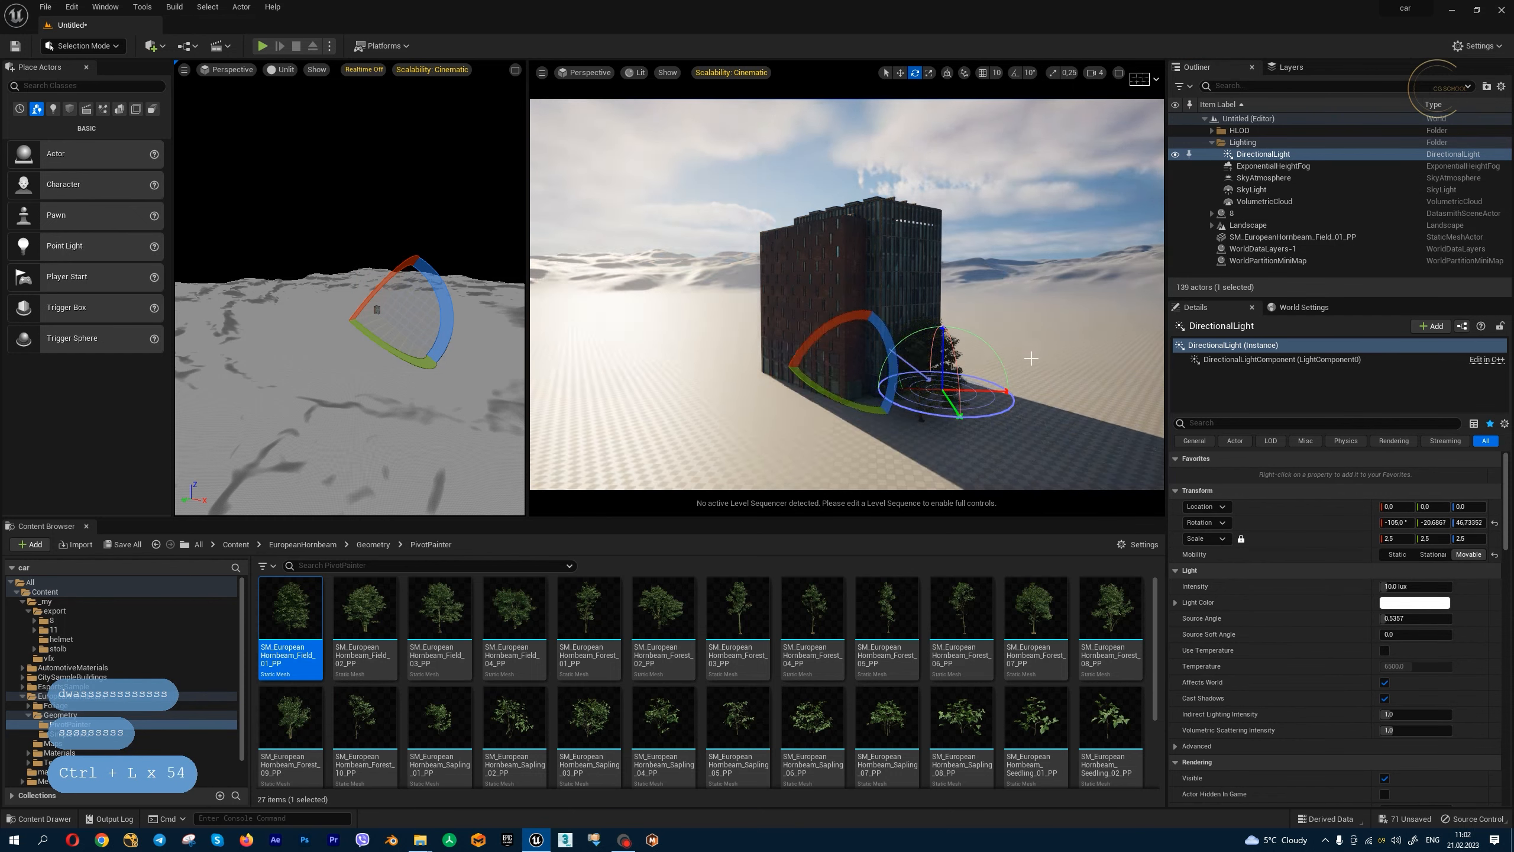
key(ctrl+l)
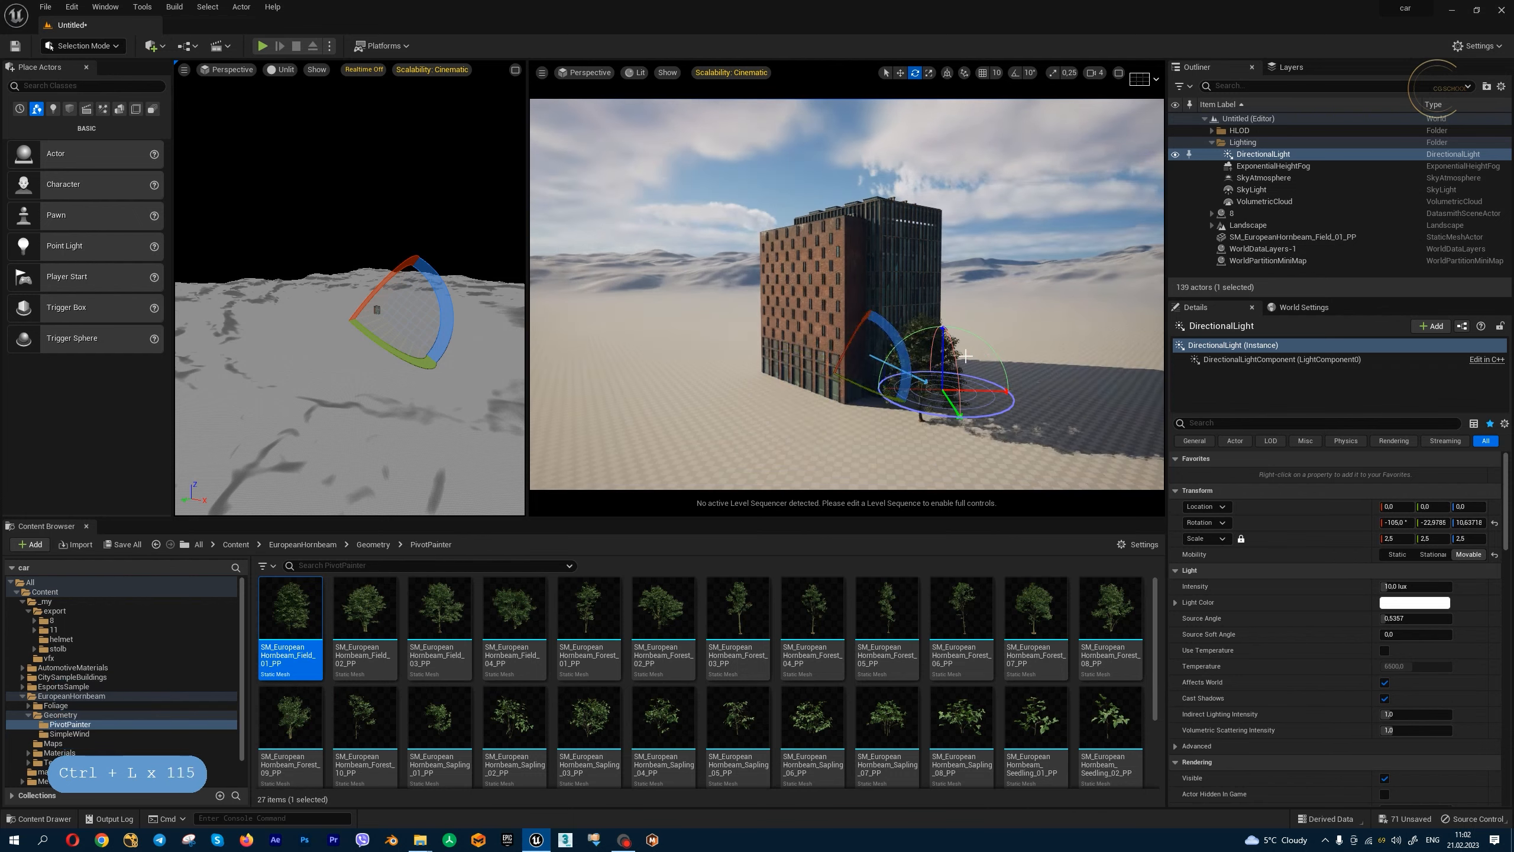
key(ctrl+l)
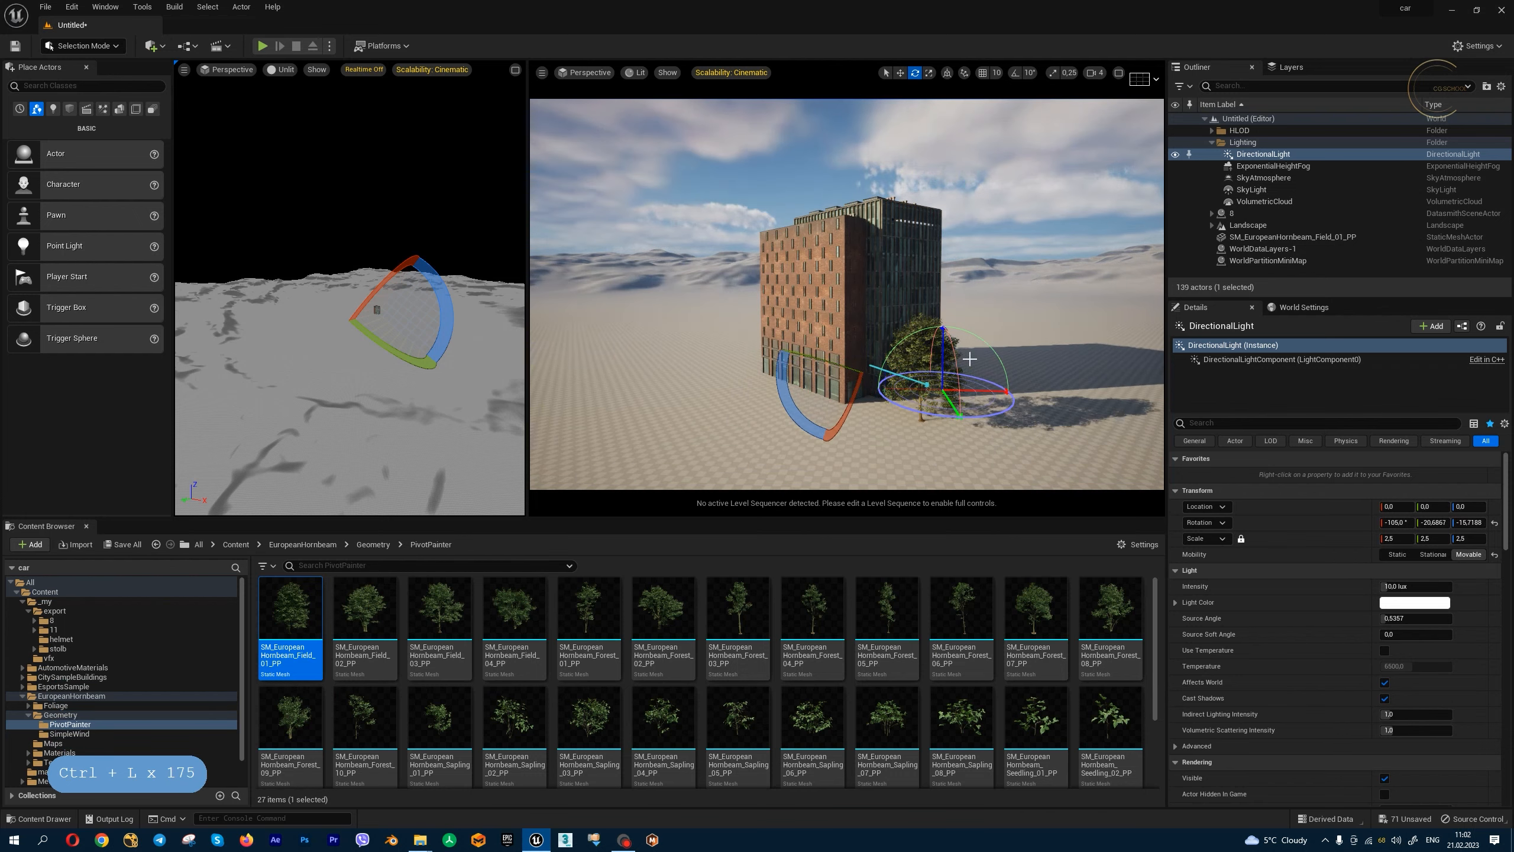
key(ctrl+l)
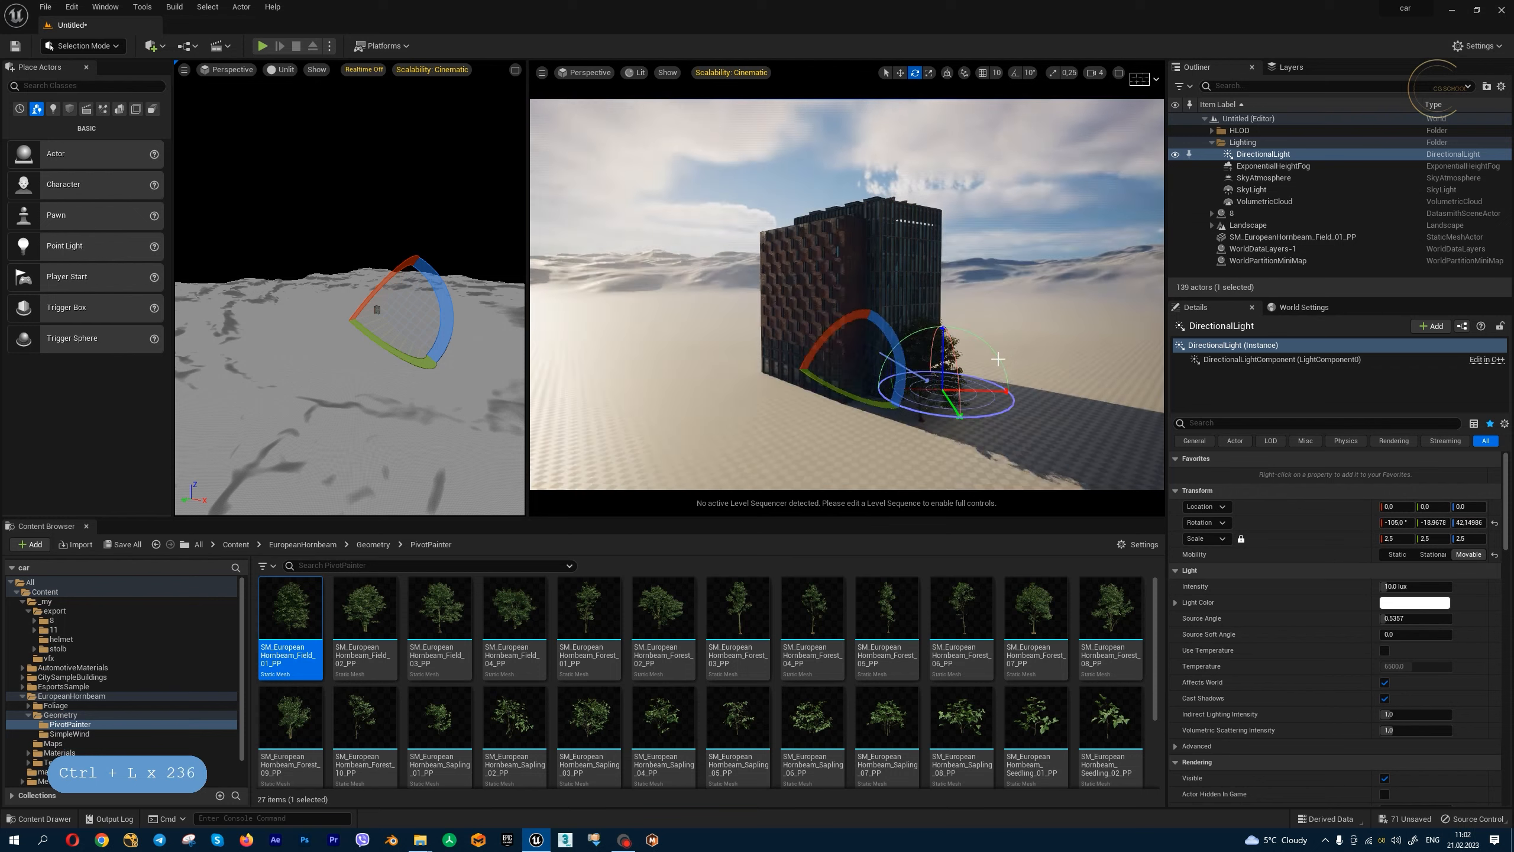
key(ctrl+l)
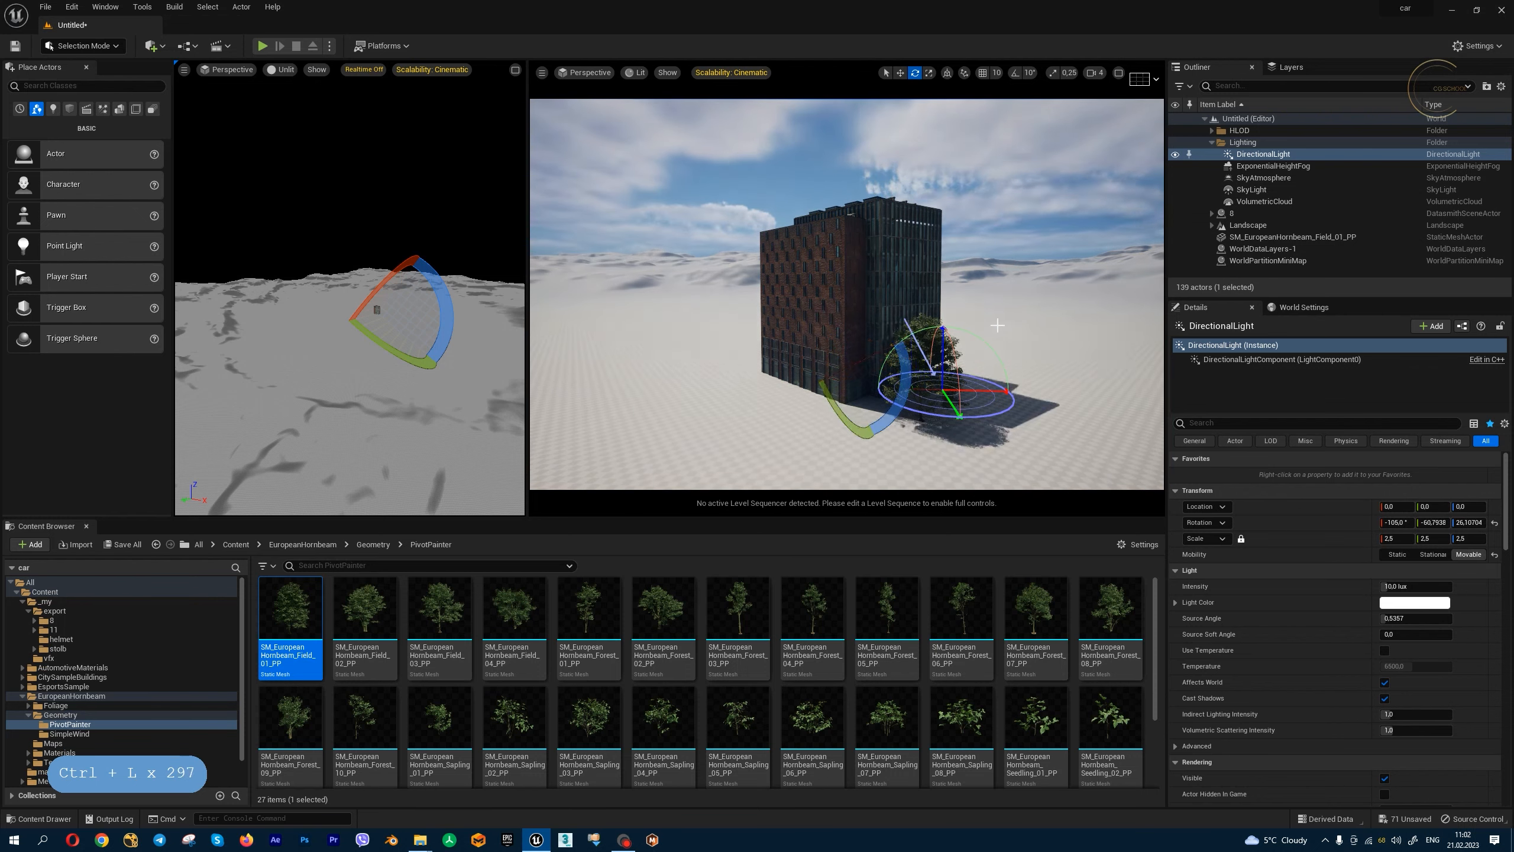
key(ctrl+l)
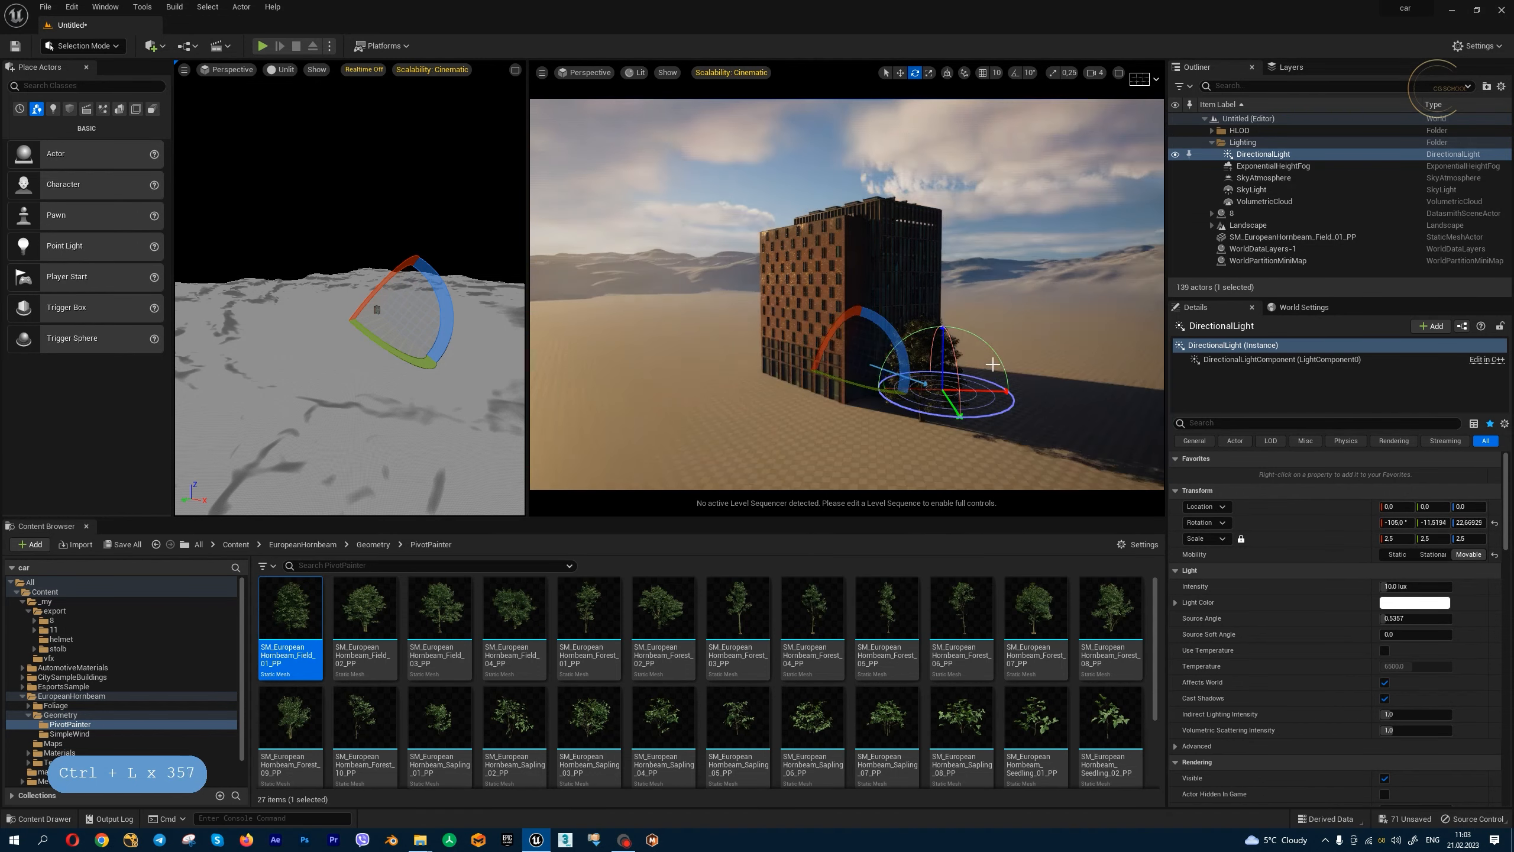
key(ctrl+l)
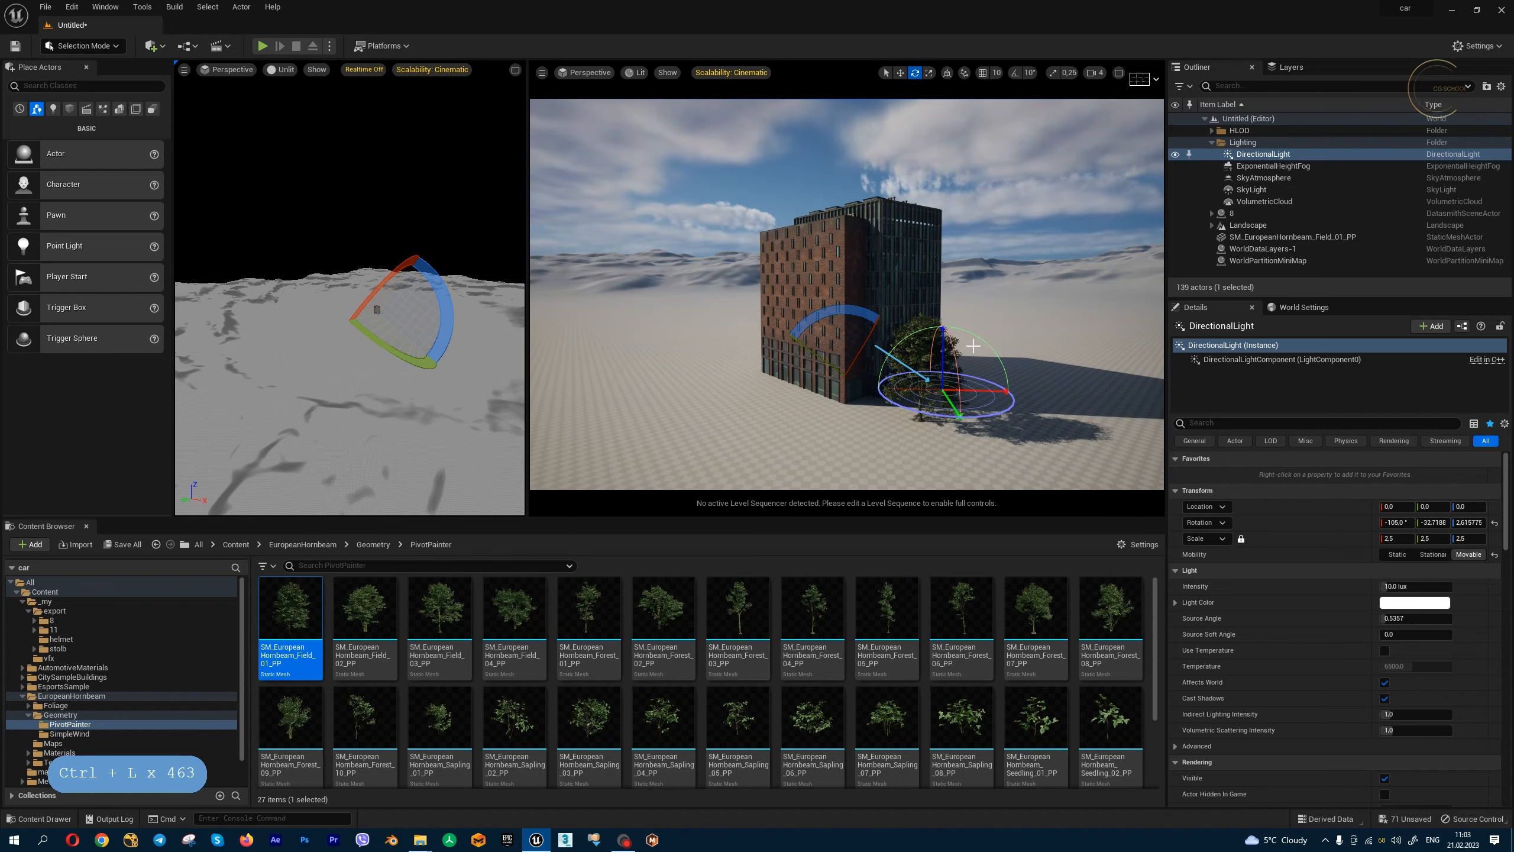
key(ctrl+l)
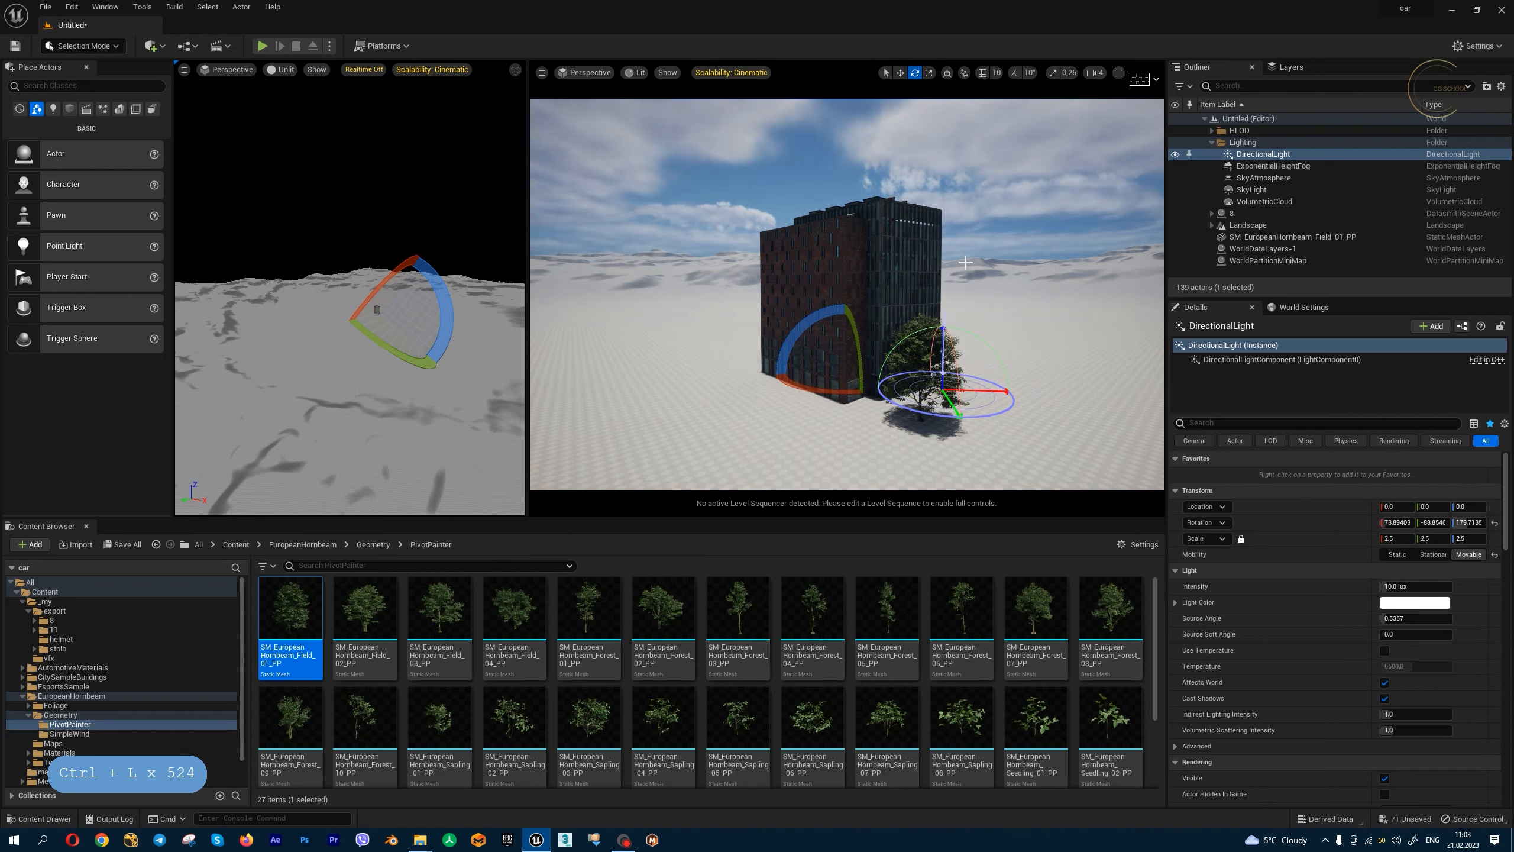
key(ctrl+l)
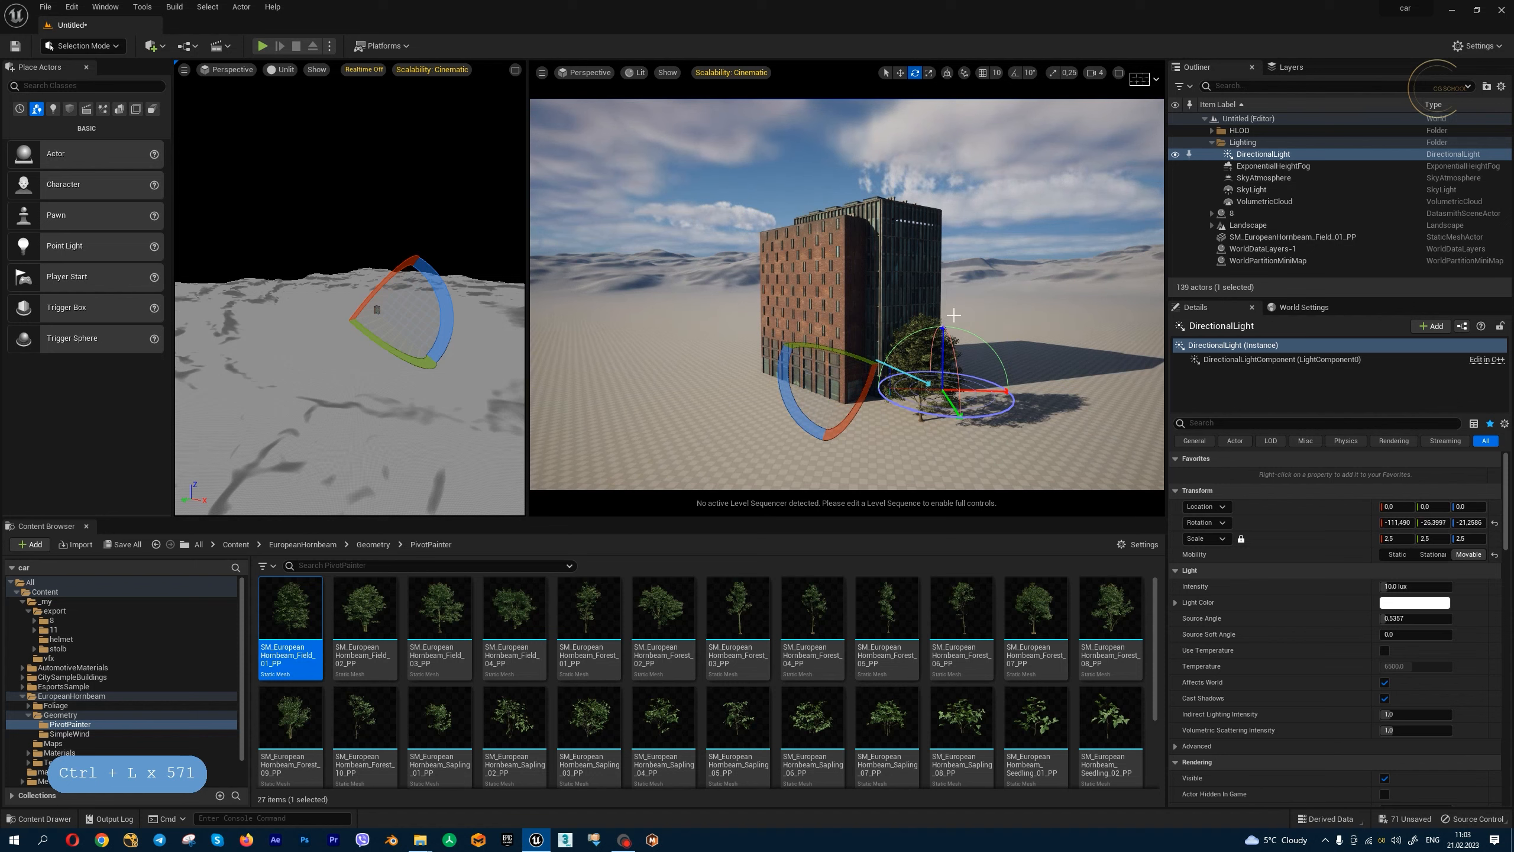
Step: Frame the DirectionalLight and move it beside the building, to a location of about -2874, 1118, 1531
click(1273, 166)
click(1270, 155)
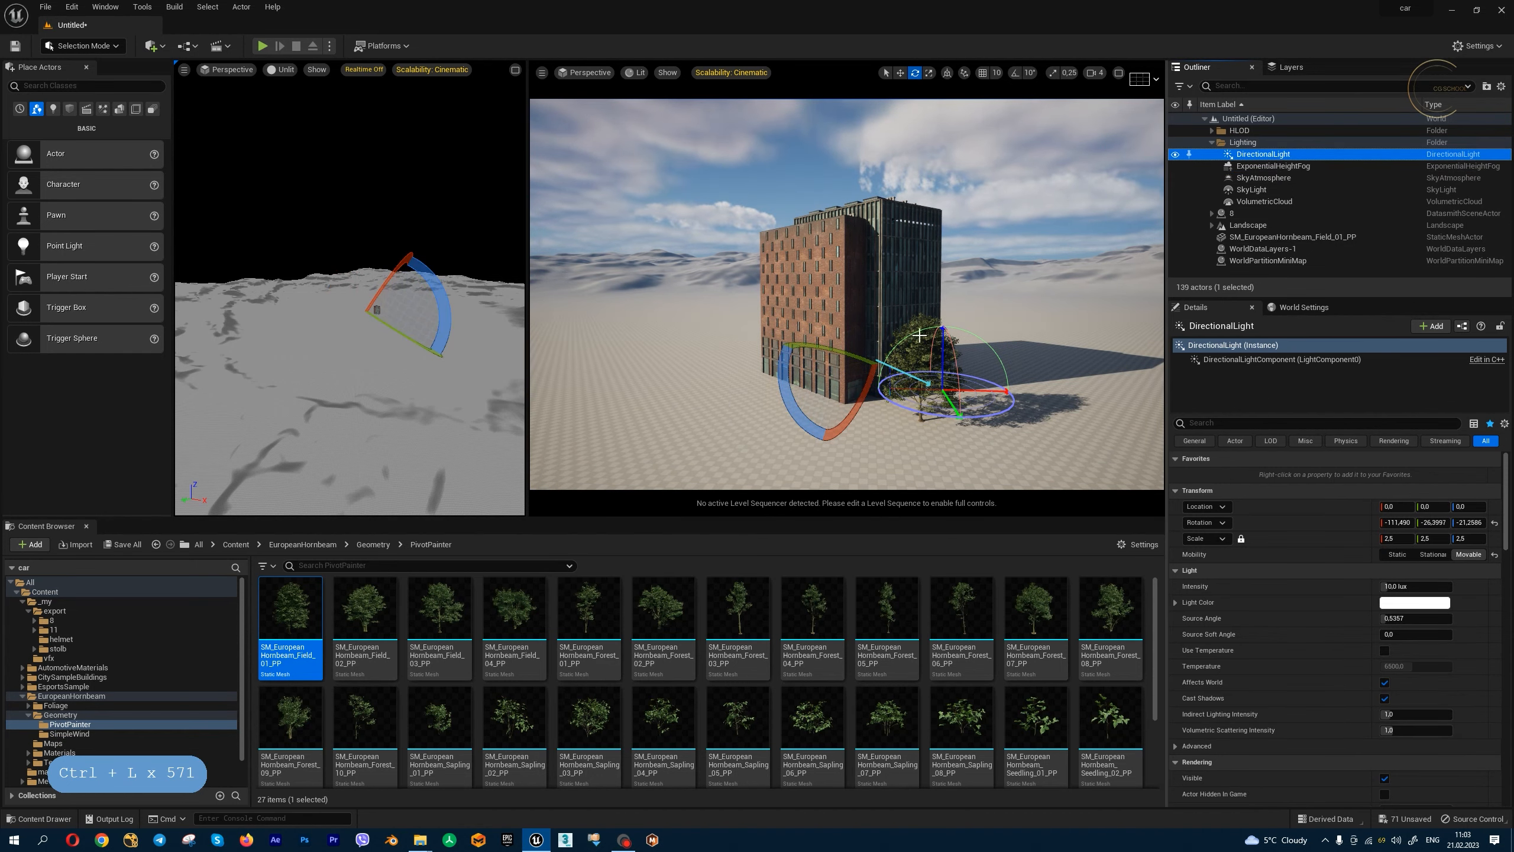
key(f)
key(w)
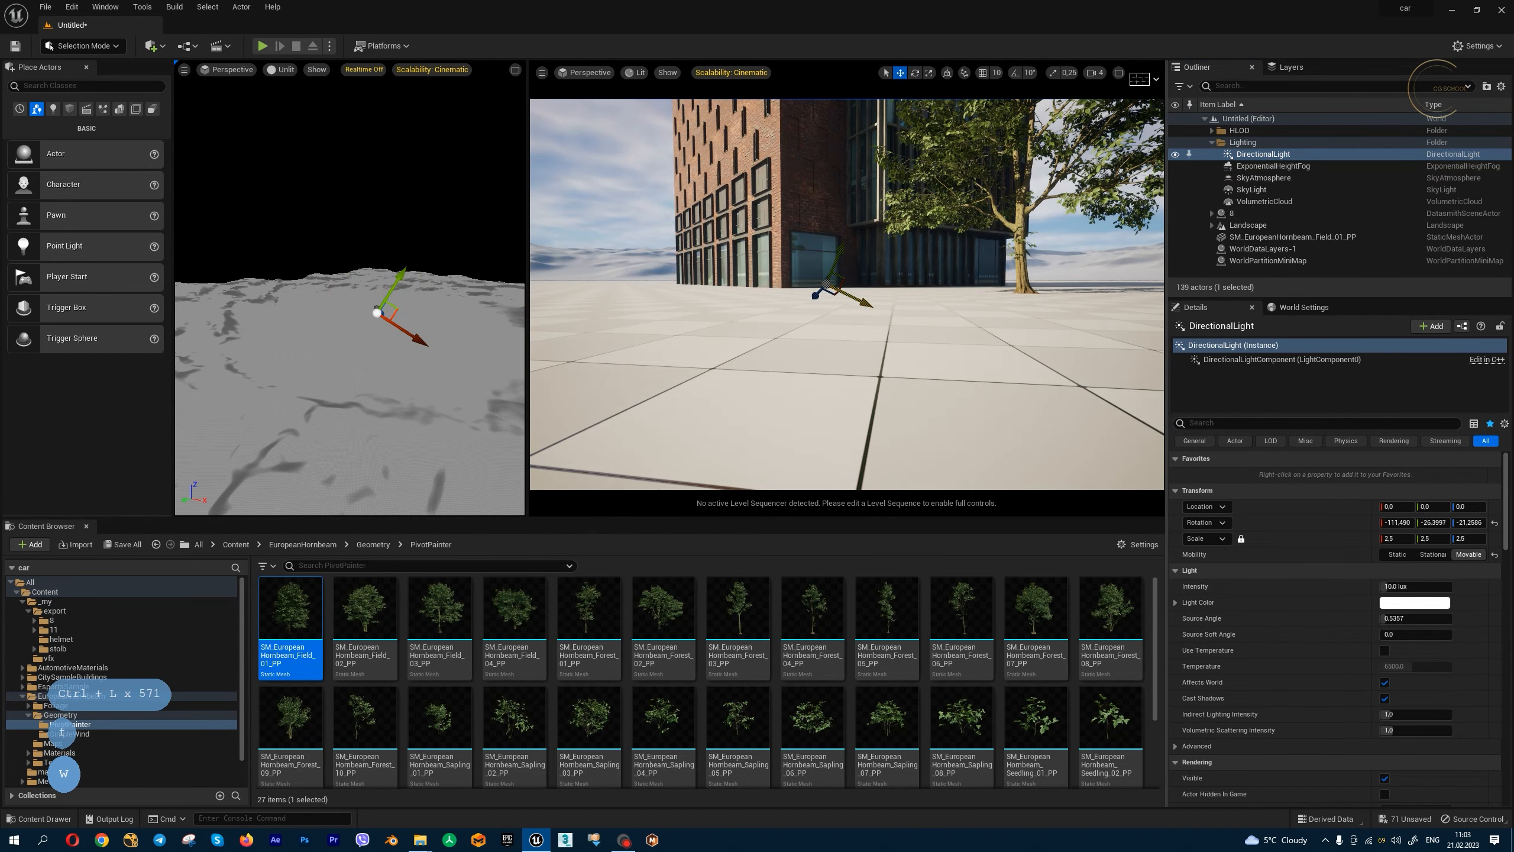
key(f)
alt+right_drag(851, 291, 820, 292)
key(s)
key(d)
key(d)
key(a)
key(d)
key(e)
Step: Rotate the DirectionalLight with its rotation gizmo to about -108°, -22.5°, -14°
drag(636, 346, 638, 348)
right_drag(638, 348, 651, 345)
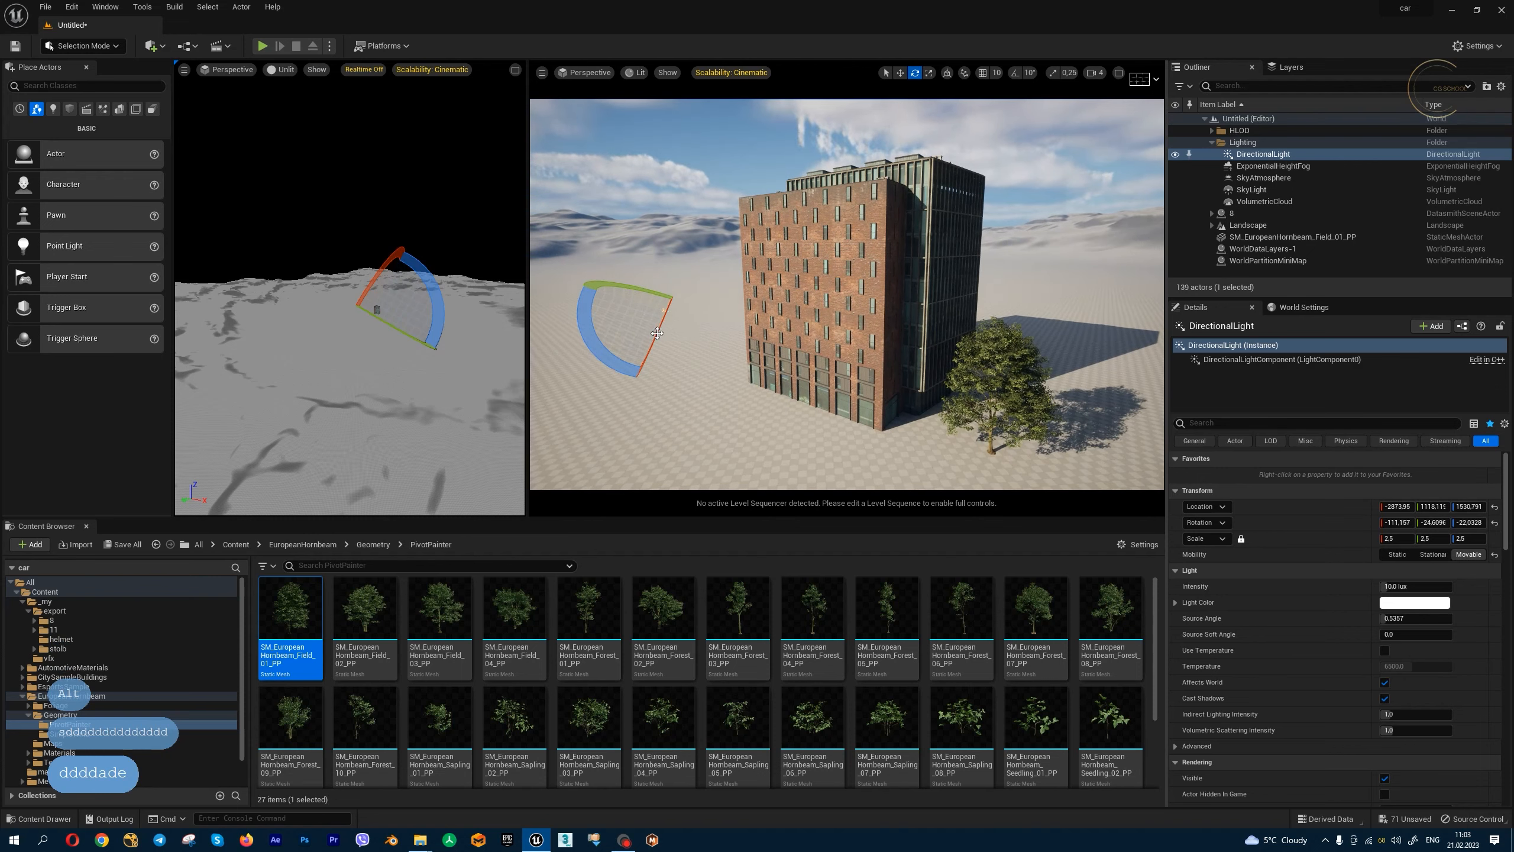
drag(657, 333, 654, 329)
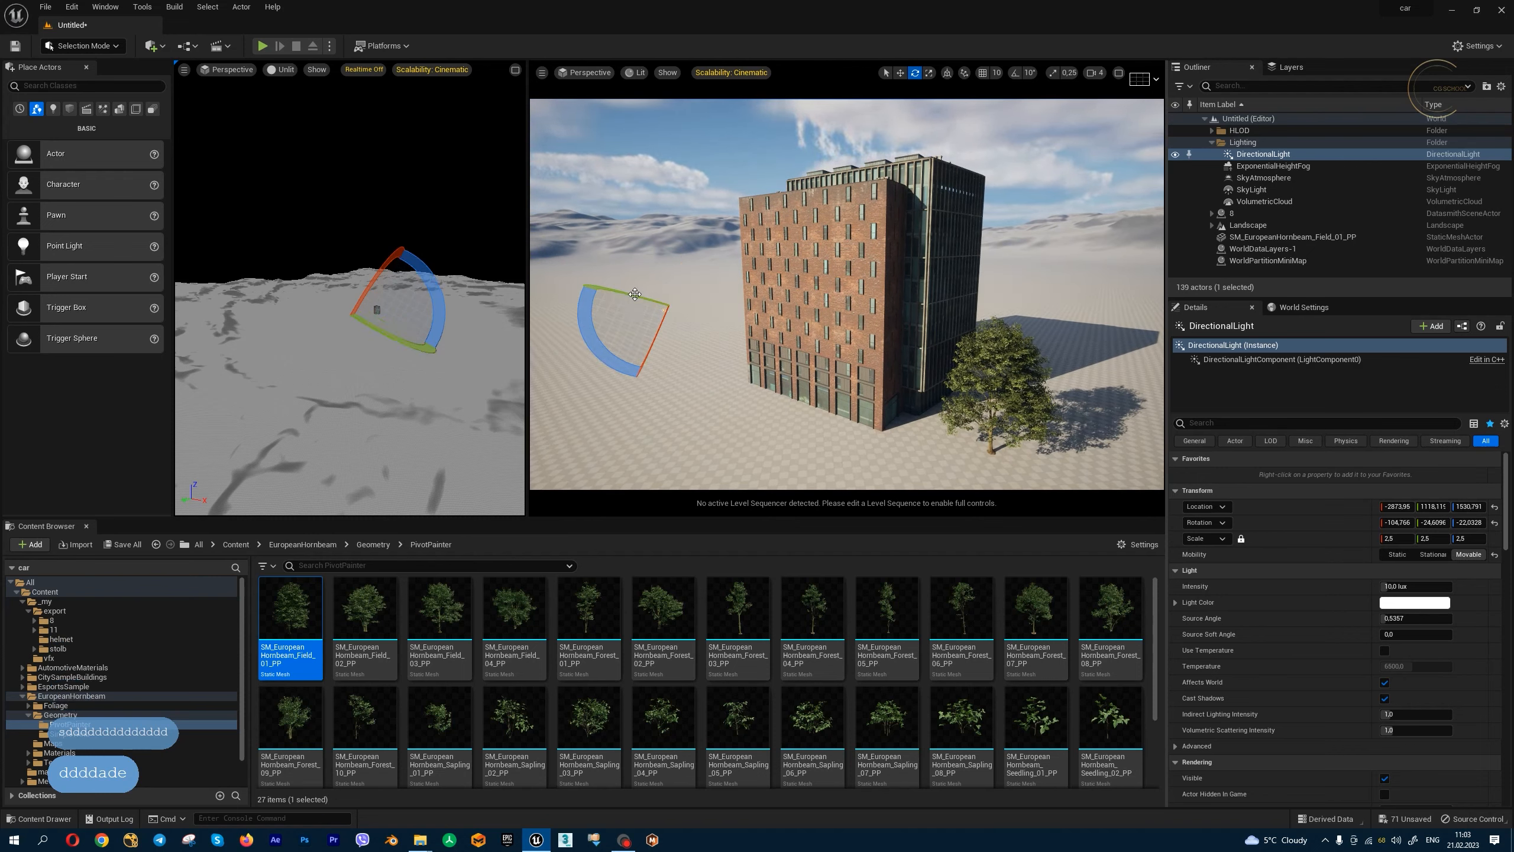
key(a)
key(a)
right_drag(650, 327, 663, 326)
drag(669, 294, 672, 295)
drag(763, 329, 774, 330)
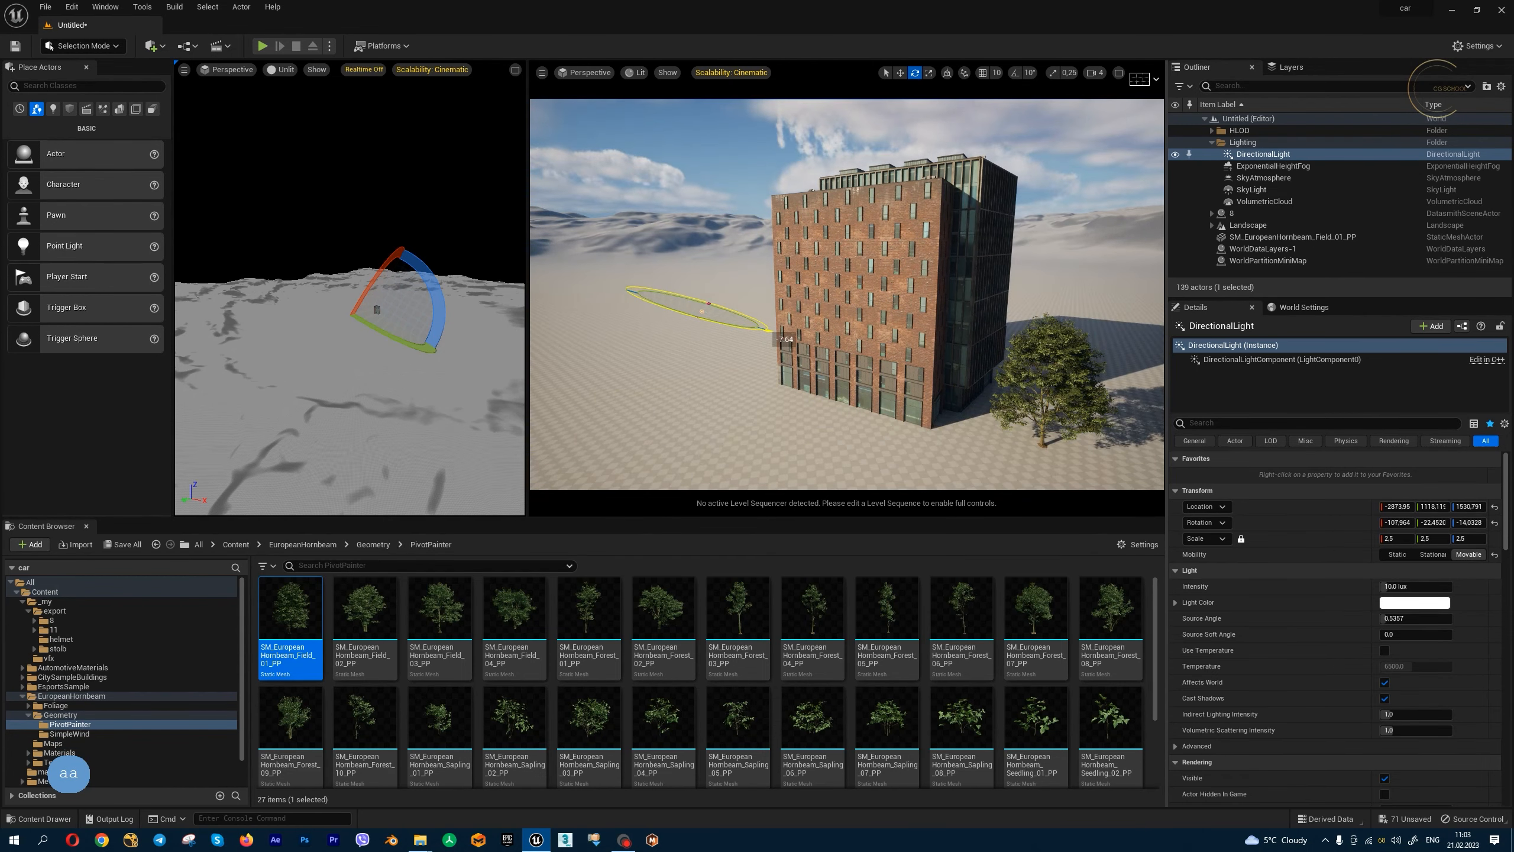
Step: Fly around the building to examine its facades, the tree and the cast shadows under the adjusted sunlight
key(d)
key(d)
key(d)
key(d)
key(d)
right_drag(809, 350, 799, 341)
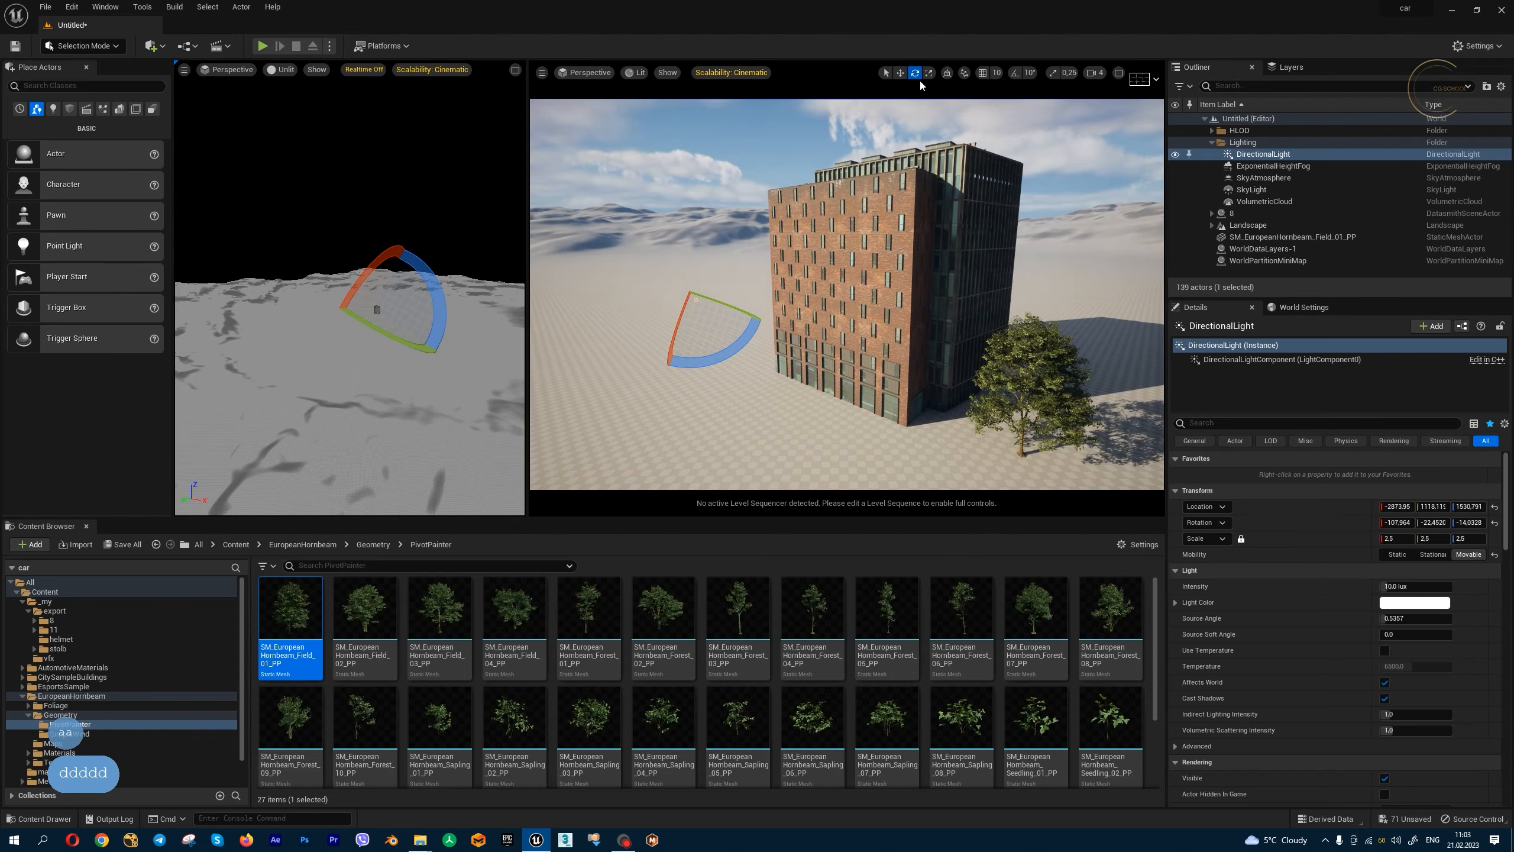
key(w)
right_drag(847, 298, 792, 289)
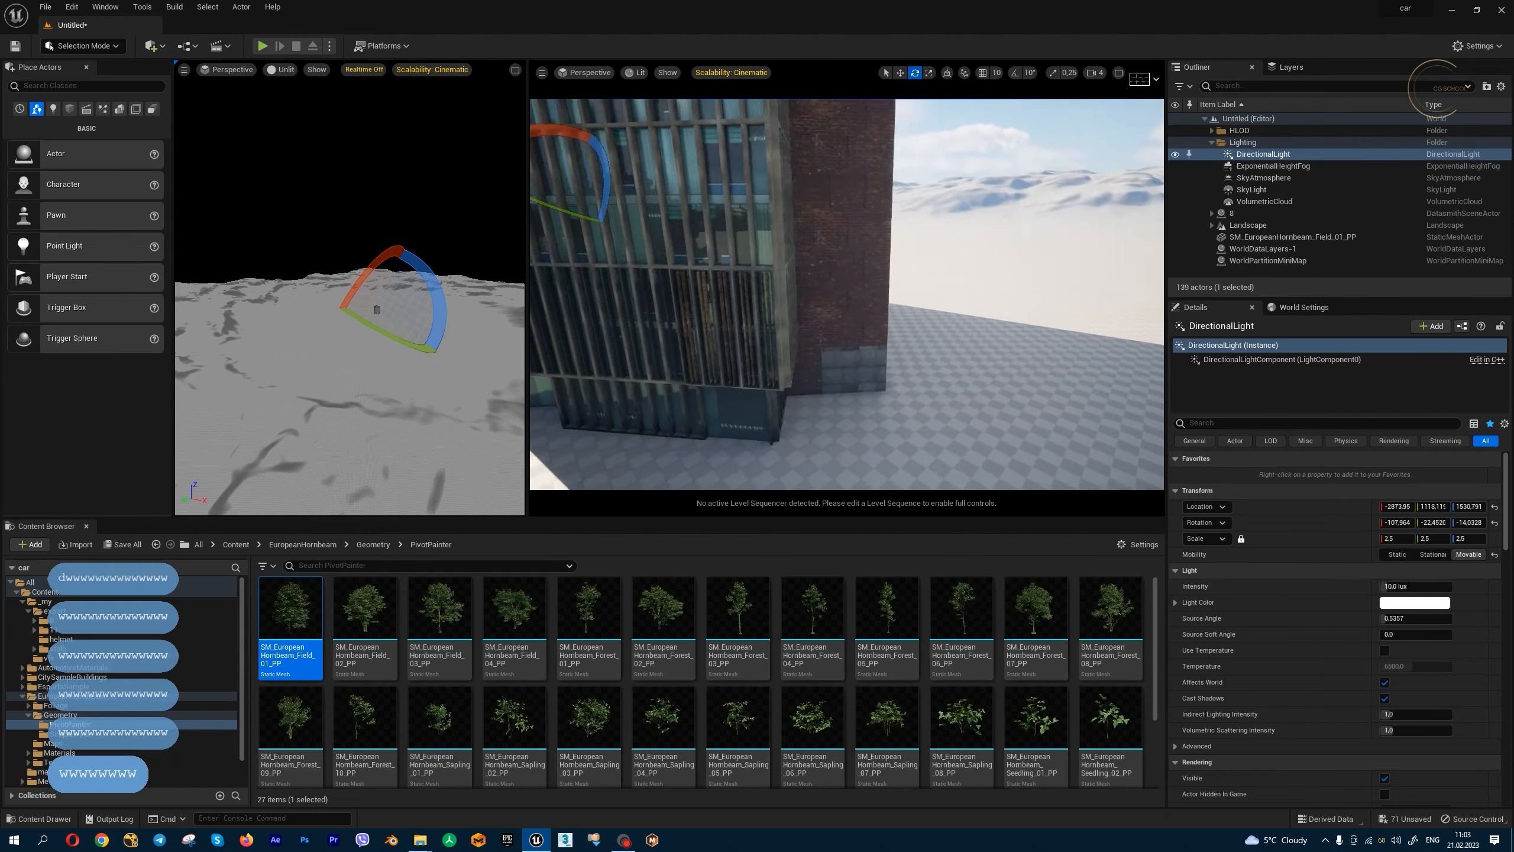
key(d)
key(w)
key(s)
key(s)
key(s)
key(a)
key(w)
key(w)
key(w)
key(w)
key(w)
key(w)
key(w)
key(w)
key(w)
key(w)
key(w)
key(w)
key(w)
key(w)
key(w)
key(w)
key(w)
key(w)
key(w)
key(w)
key(w)
key(w)
key(w)
key(w)
key(w)
key(w)
key(s)
key(s)
key(s)
key(s)
key(s)
key(s)
key(s)
key(s)
key(s)
key(d)
key(w)
key(d)
key(a)
key(s)
key(s)
key(s)
key(s)
key(s)
key(s)
key(s)
key(w)
key(w)
key(w)
key(w)
key(w)
key(w)
key(w)
key(w)
key(w)
key(s)
key(a)
key(w)
key(a)
key(s)
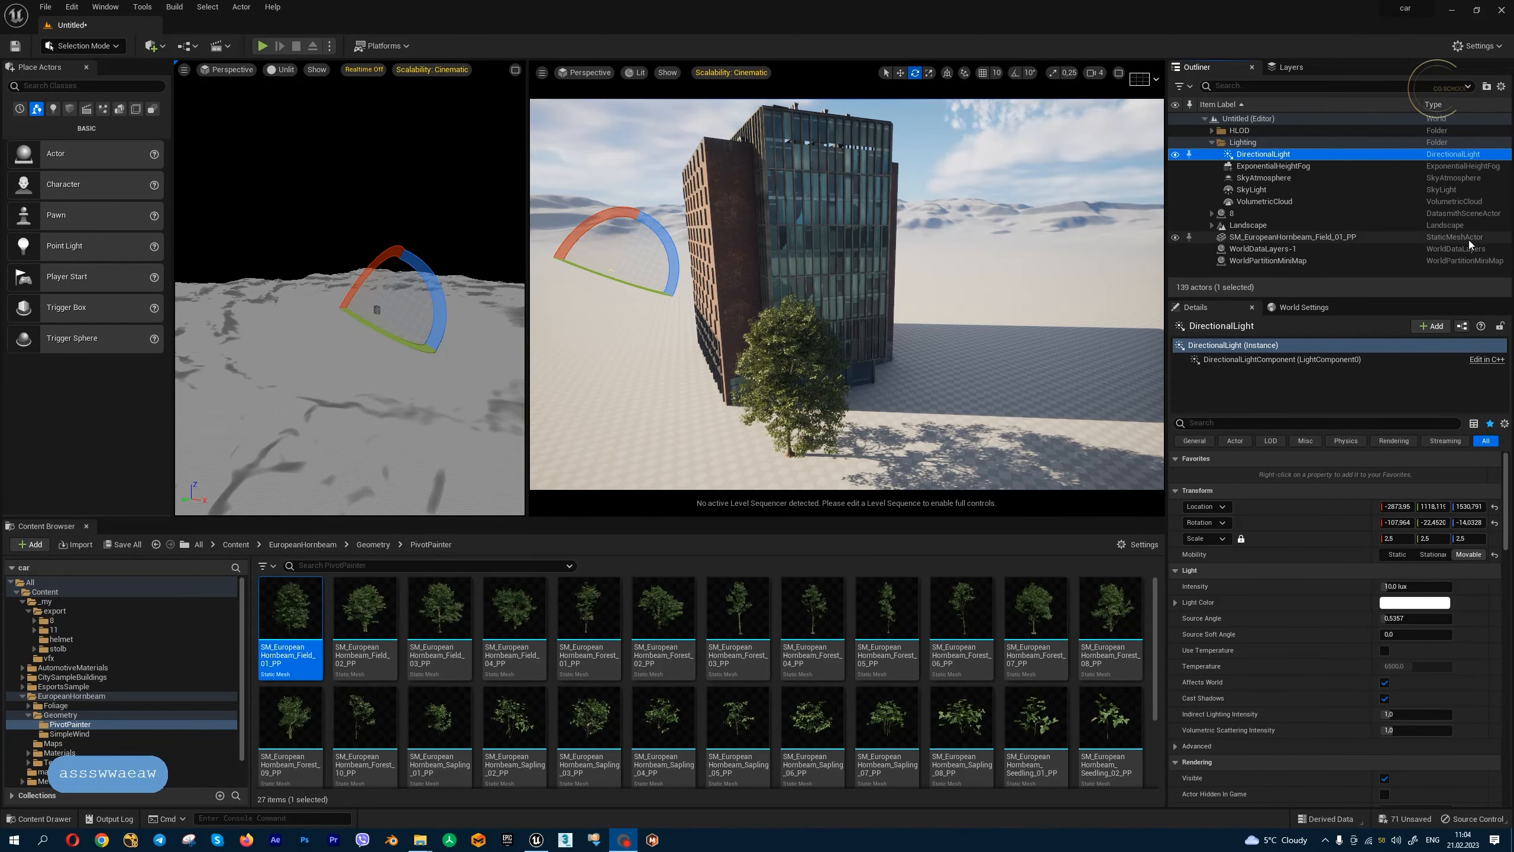
right_drag(954, 293, 1013, 293)
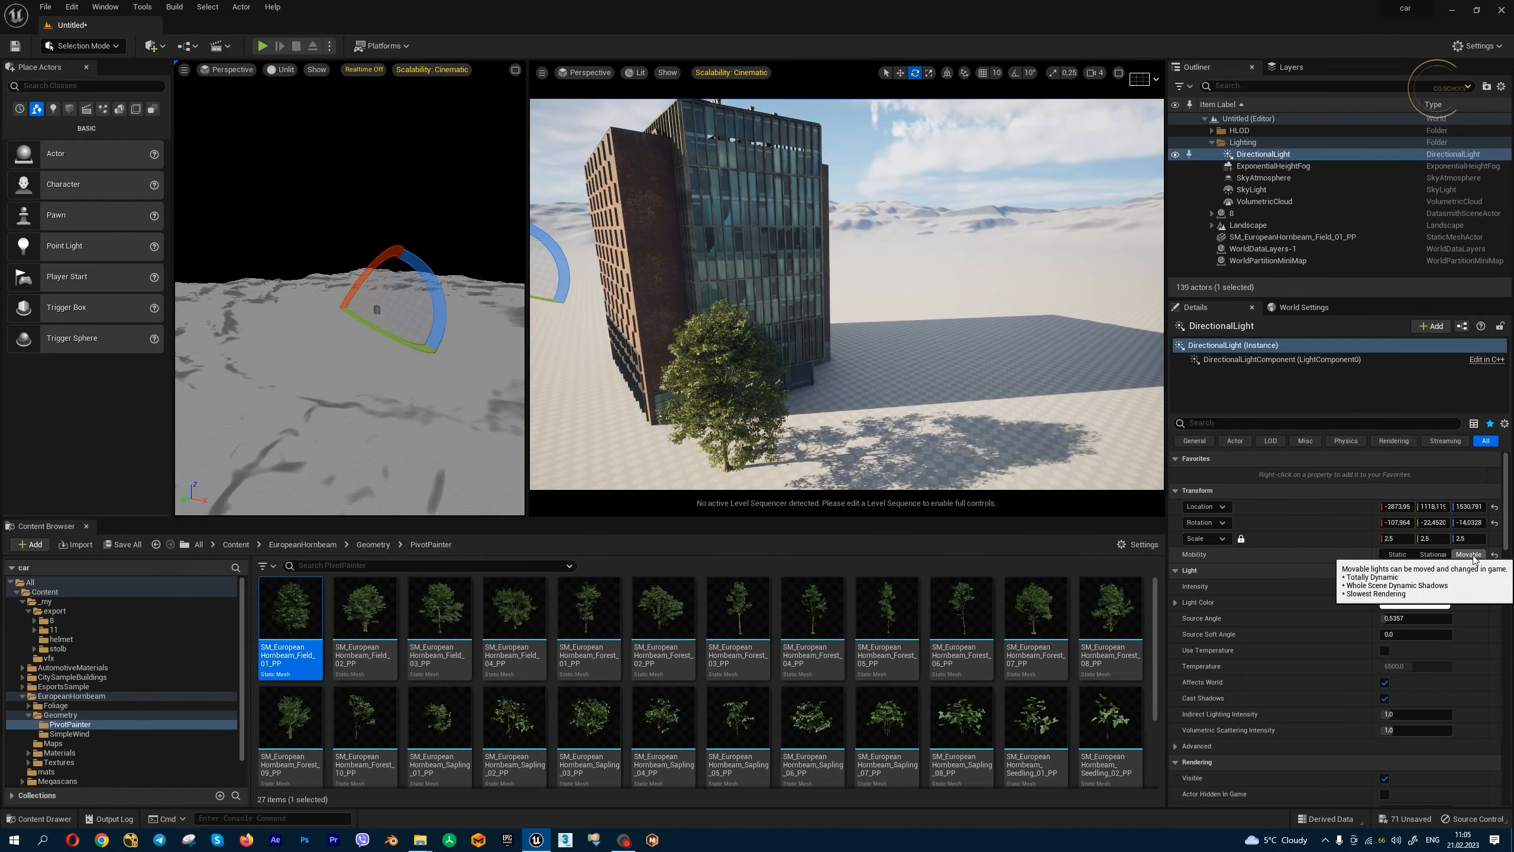
Step: Review the properties of the ExponentialHeightFog, SkyAtmosphere, SkyLight and VolumetricCloud actors in turn
click(1276, 167)
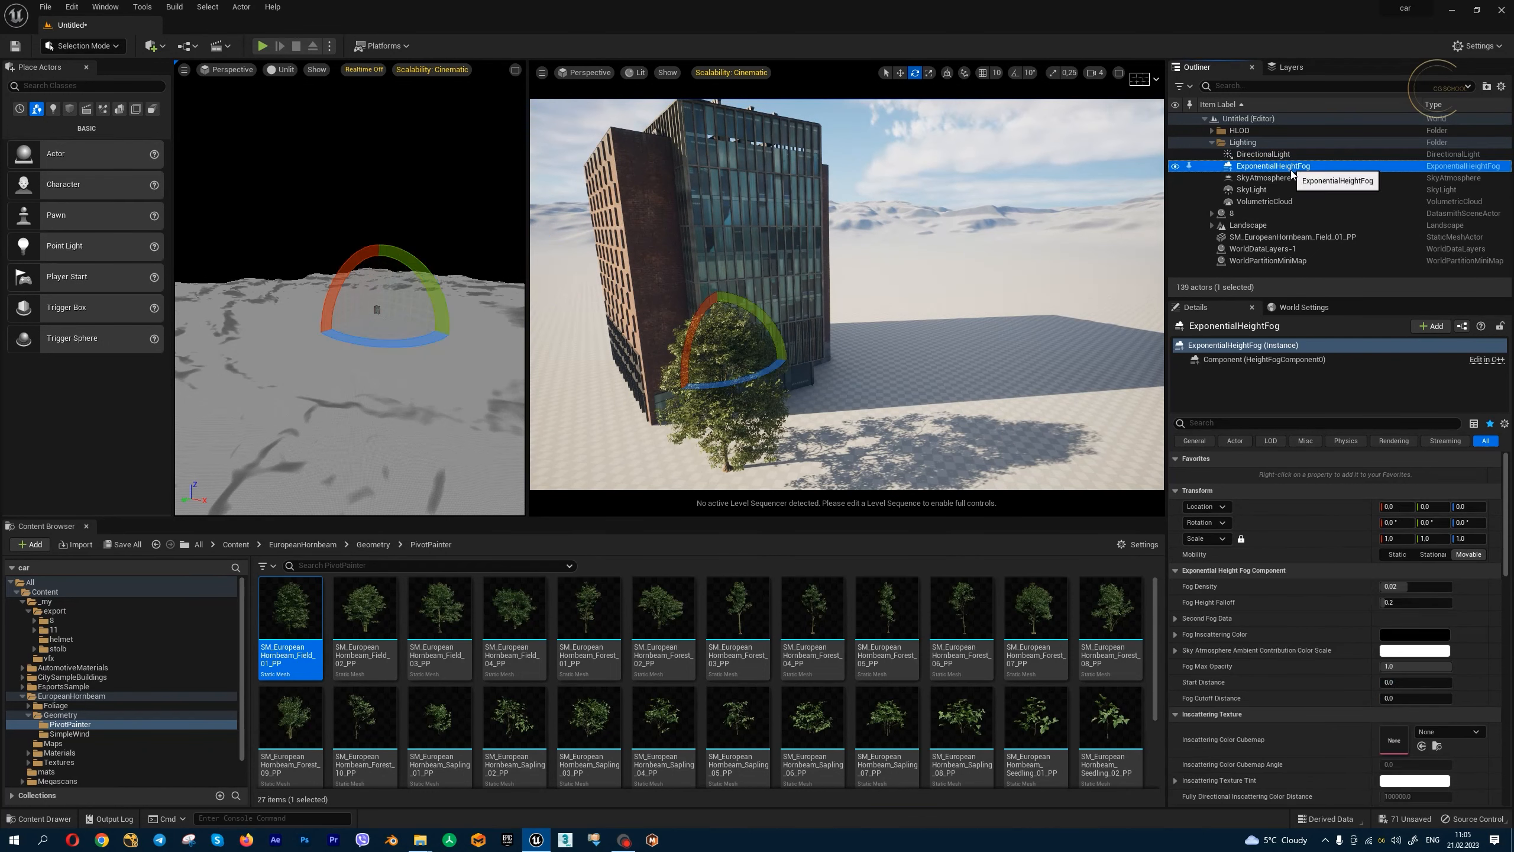
click(1291, 179)
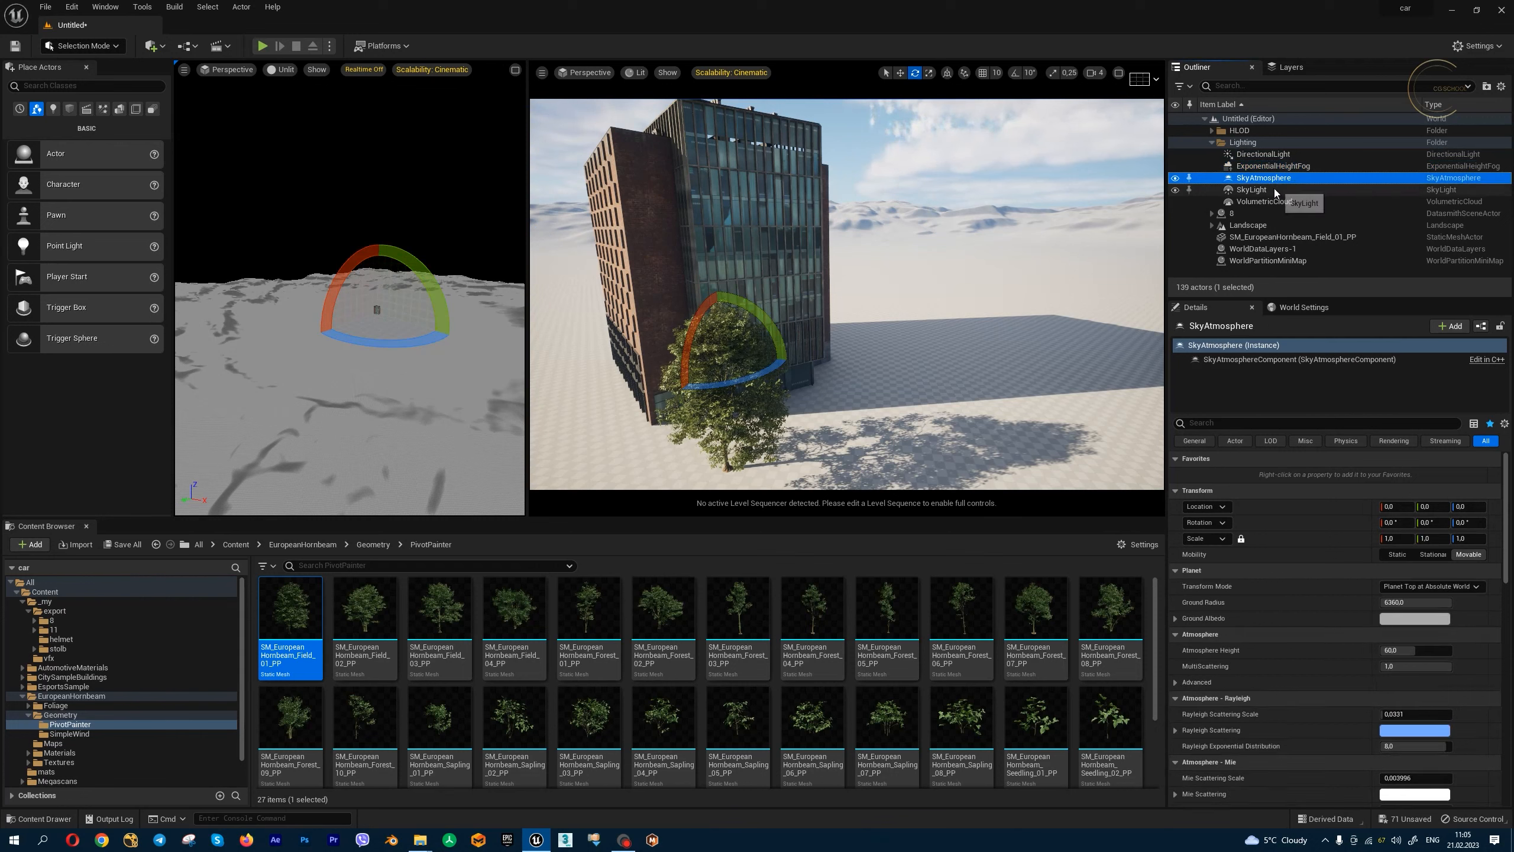
click(1274, 189)
click(1276, 201)
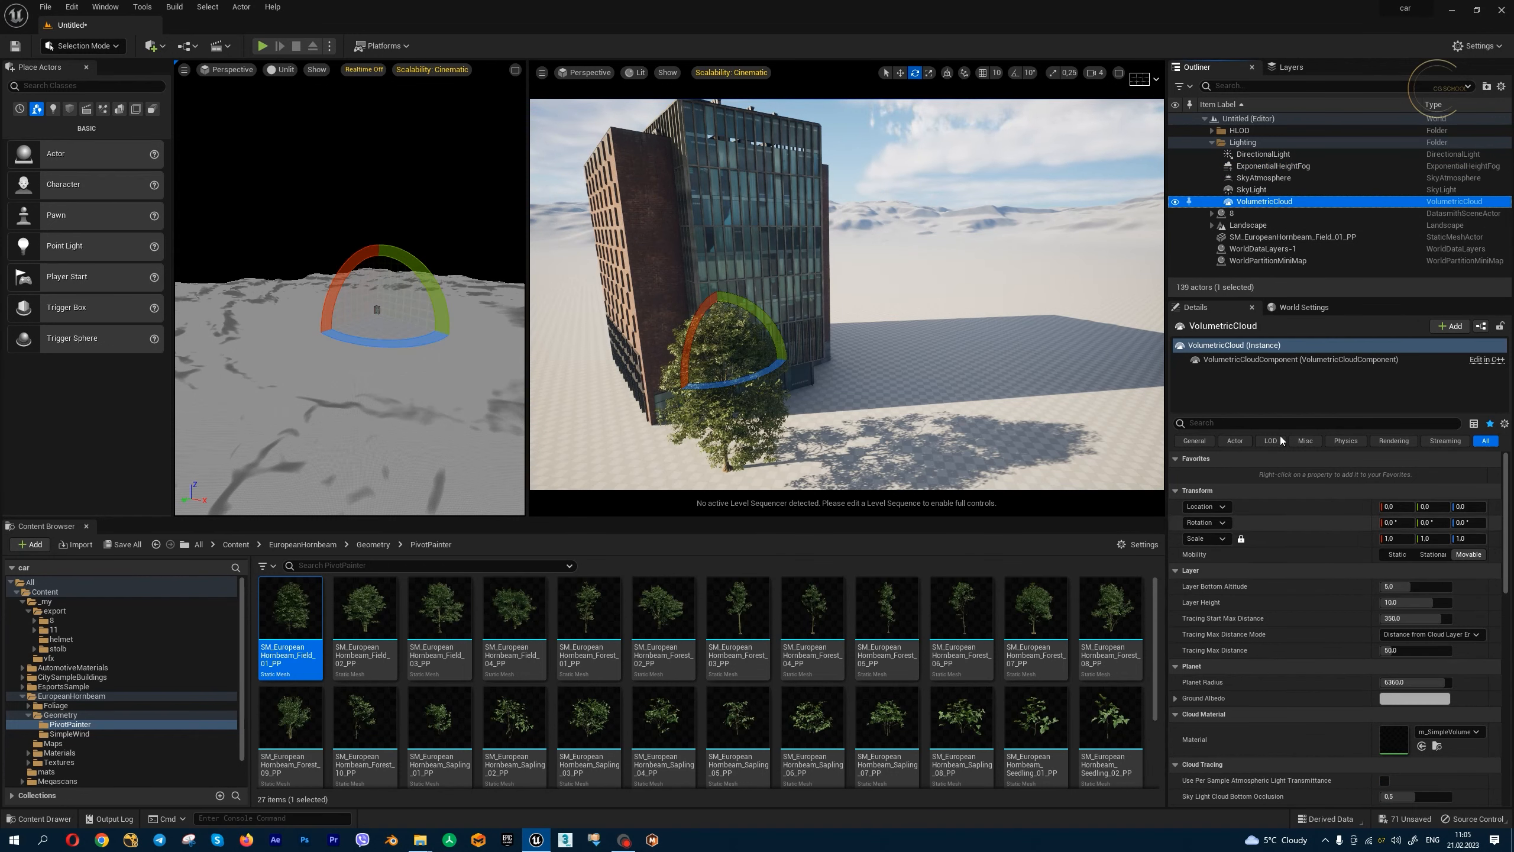
Step: Select the DirectionalLight and examine the building and the tree's cast shadow on the ground from close by
click(1262, 158)
key(a)
key(w)
key(w)
key(w)
key(w)
key(w)
key(w)
key(w)
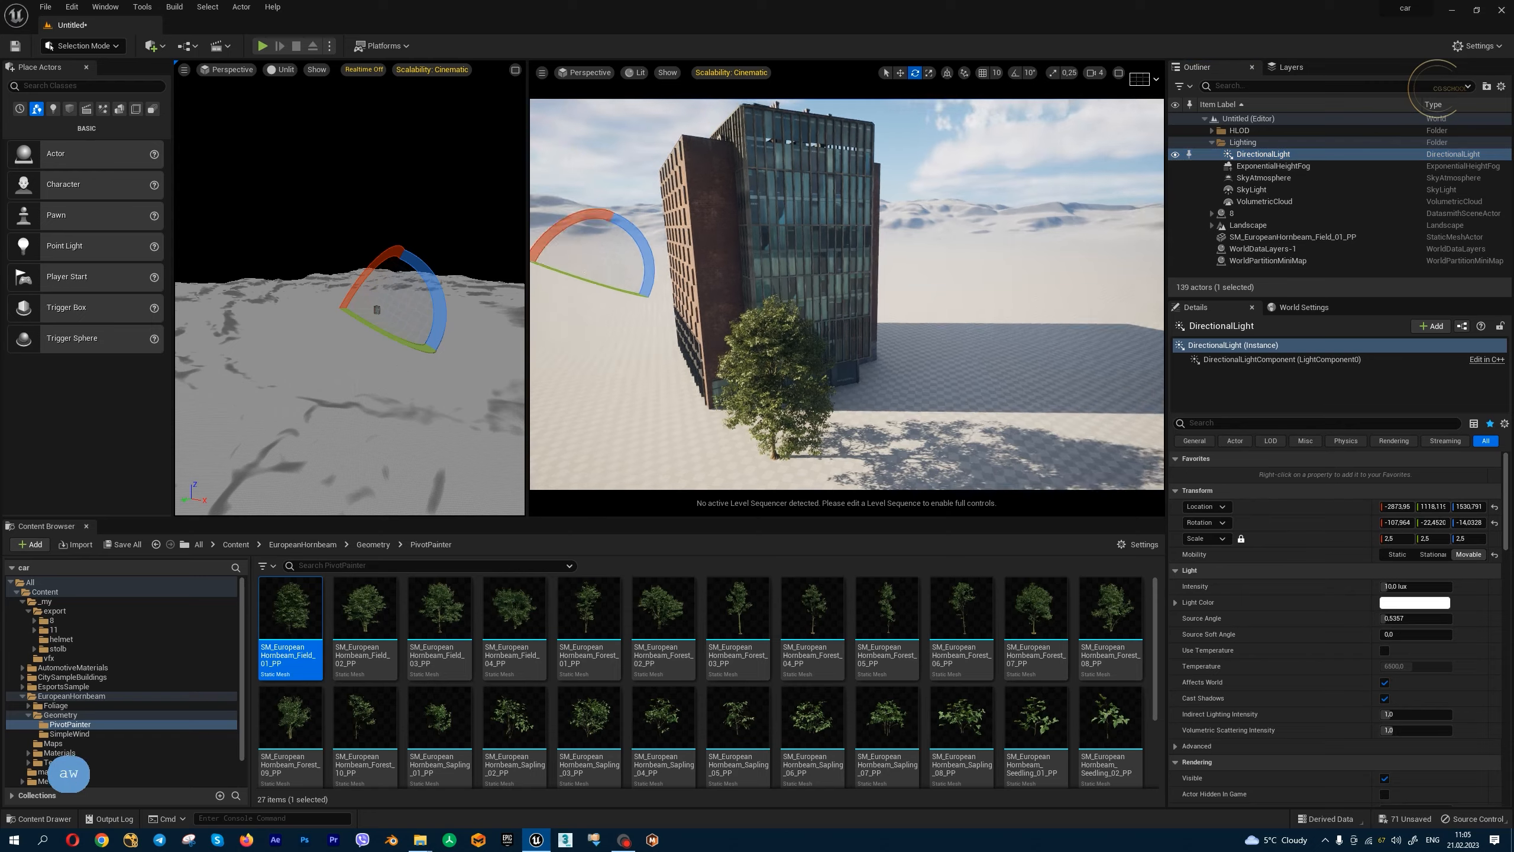
key(a)
key(w)
key(d)
key(d)
key(d)
key(d)
key(d)
key(d)
key(d)
key(d)
right_drag(1013, 364, 1068, 384)
key(s)
key(w)
key(s)
key(s)
key(s)
key(w)
key(w)
Step: Try a stronger intensity and a pale yellow light colour on the DirectionalLight
drag(1394, 586, 1380, 586)
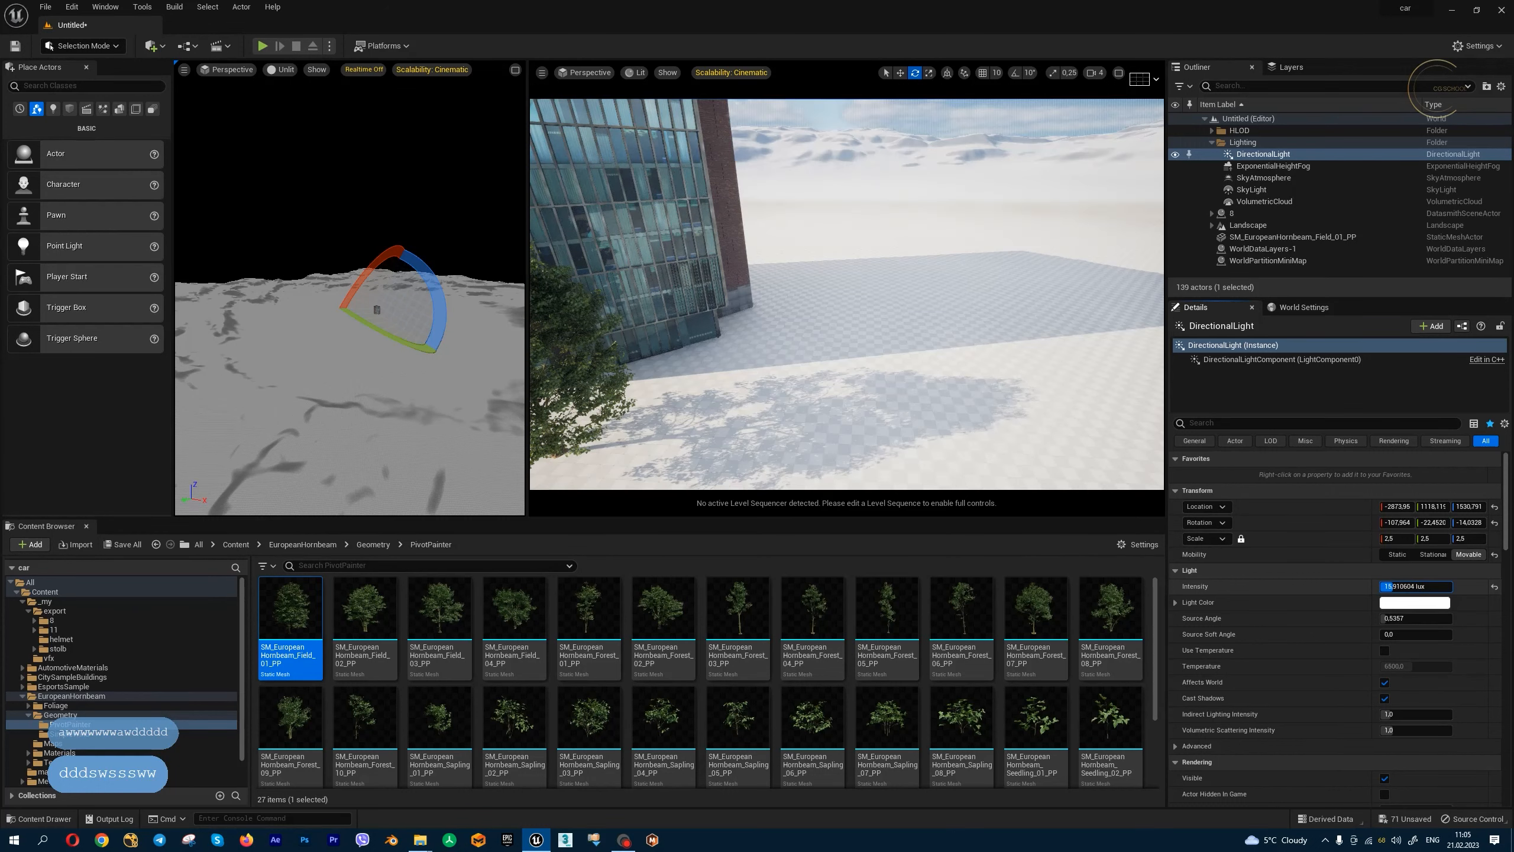
click(1415, 602)
mouse_move(1252, 600)
mouse_down()
mouse_move(1236, 591)
mouse_move(1235, 623)
mouse_up()
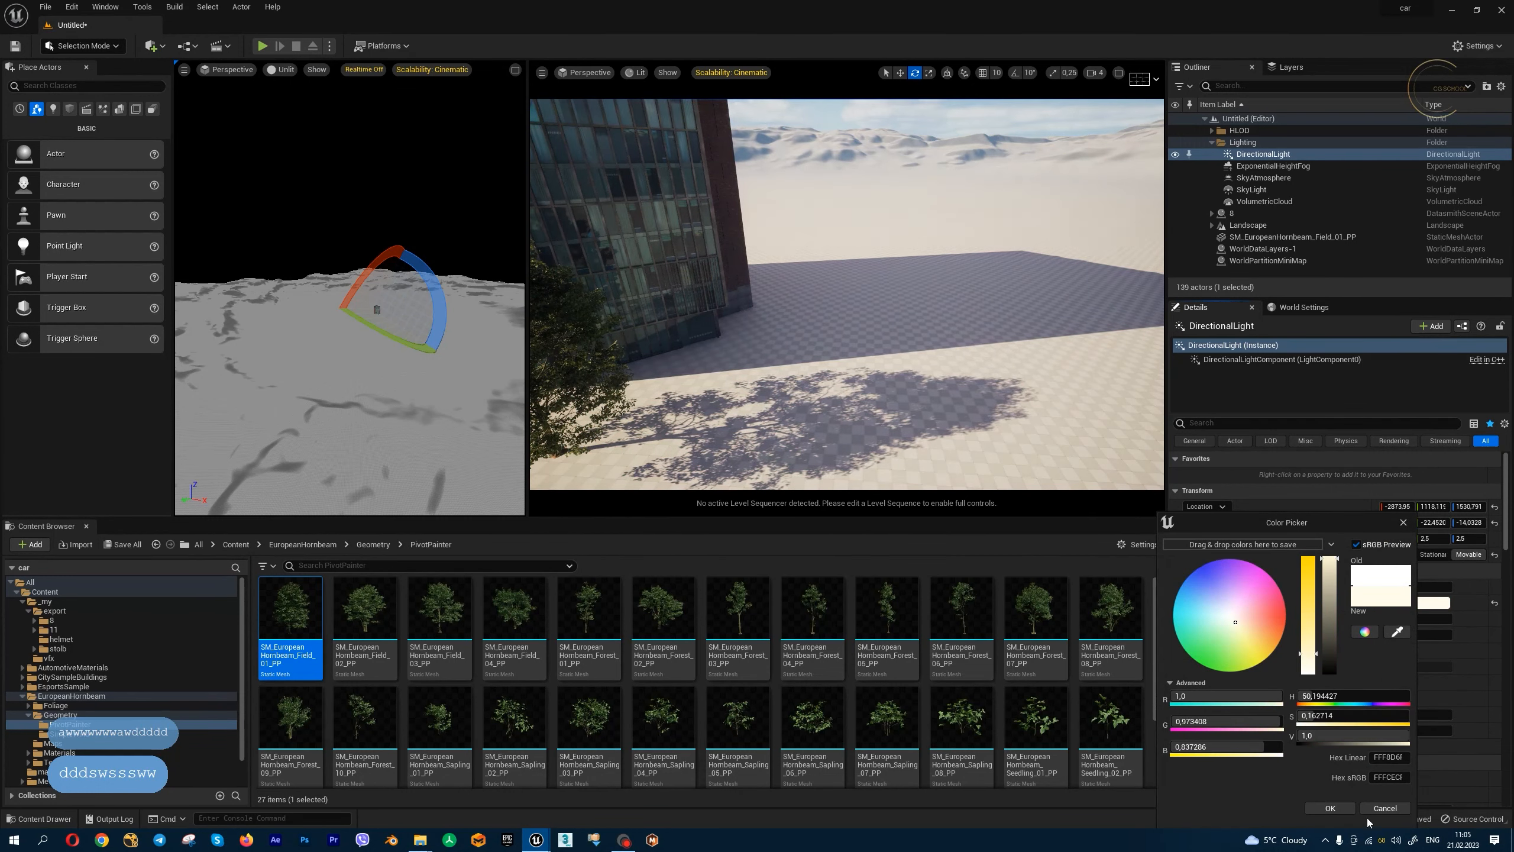
click(1383, 807)
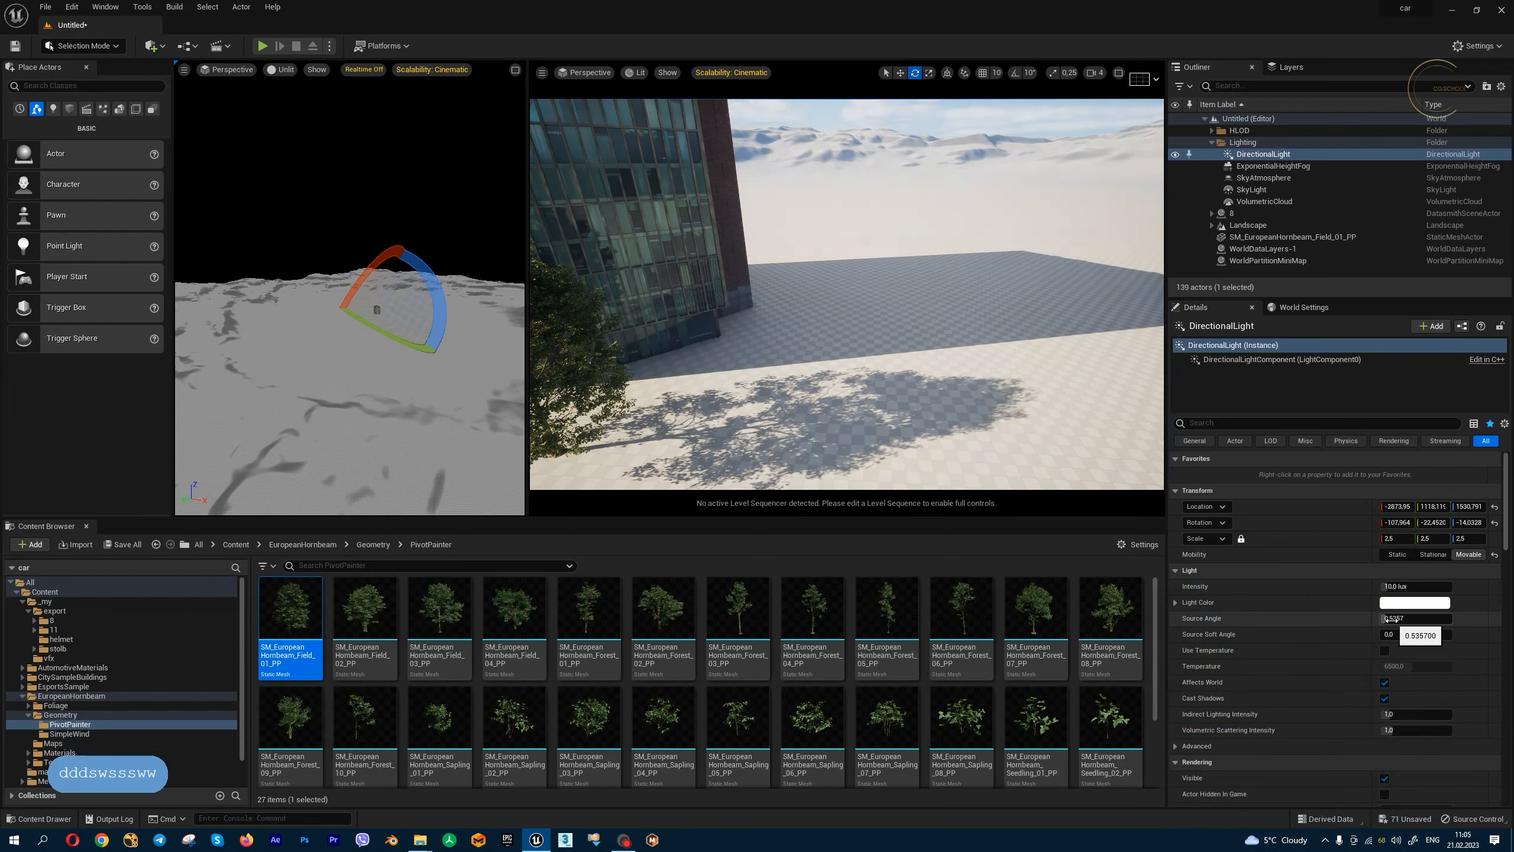
Step: Try a different source angle on the DirectionalLight, inspect the tree shadow's edges, and reset the angle to its default
drag(1384, 619, 1407, 618)
mouse_move(895, 310)
right_down()
mouse_move(948, 314)
mouse_move(877, 316)
mouse_move(892, 334)
right_up()
key(d)
key(w)
key(e)
key(a)
key(w)
click(1495, 622)
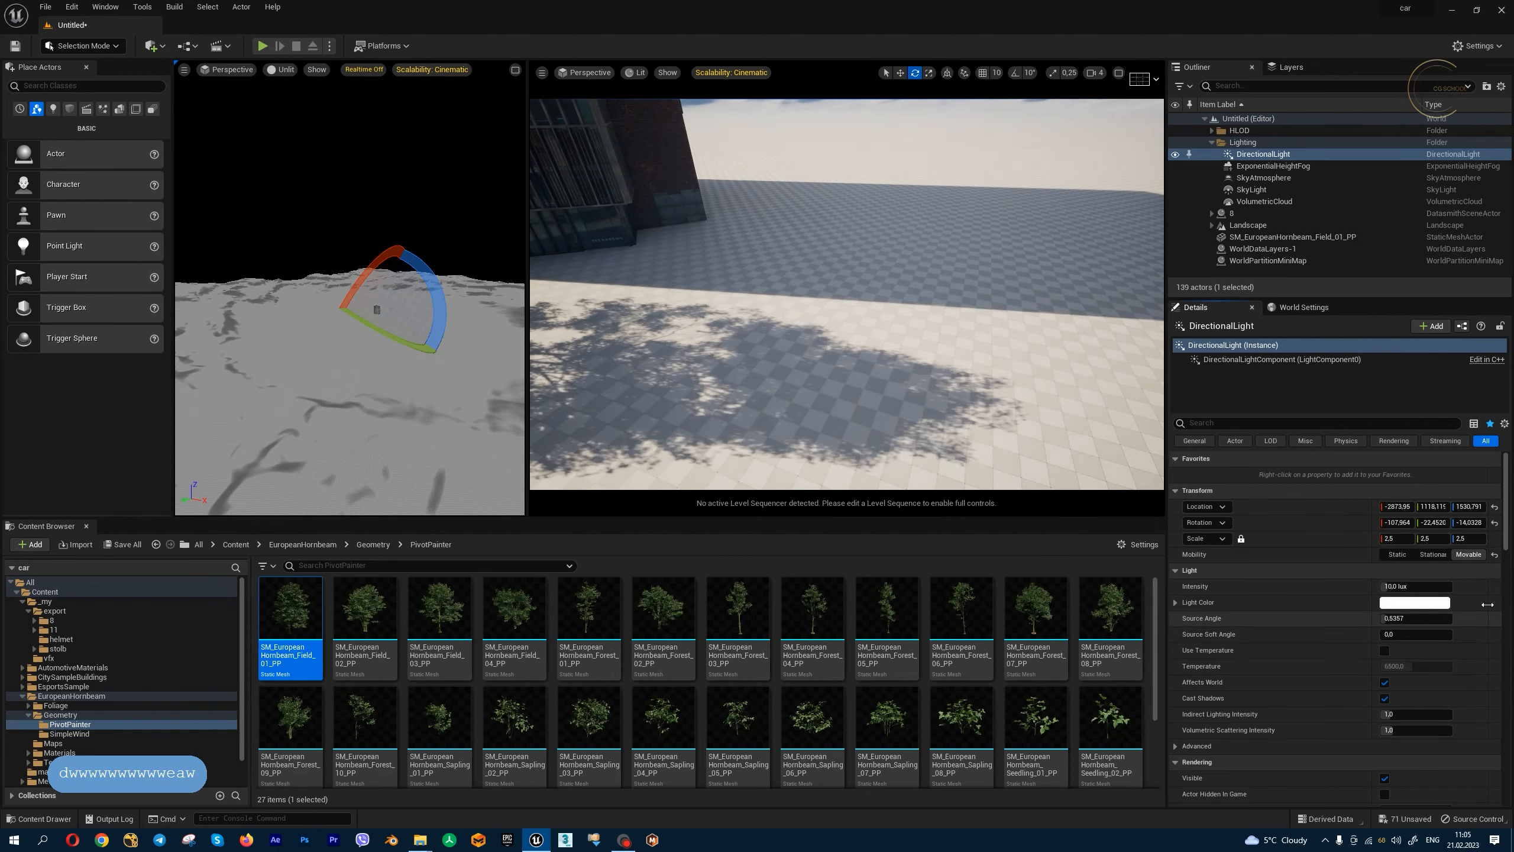
Step: Enable Use Temperature on the DirectionalLight and lower its colour temperature slightly
click(1384, 650)
key(s)
key(a)
right_drag(853, 334, 844, 283)
key(s)
mouse_move(1414, 666)
mouse_down()
mouse_move(1448, 666)
mouse_move(1384, 666)
mouse_move(1406, 665)
mouse_up()
right_drag(948, 335, 849, 332)
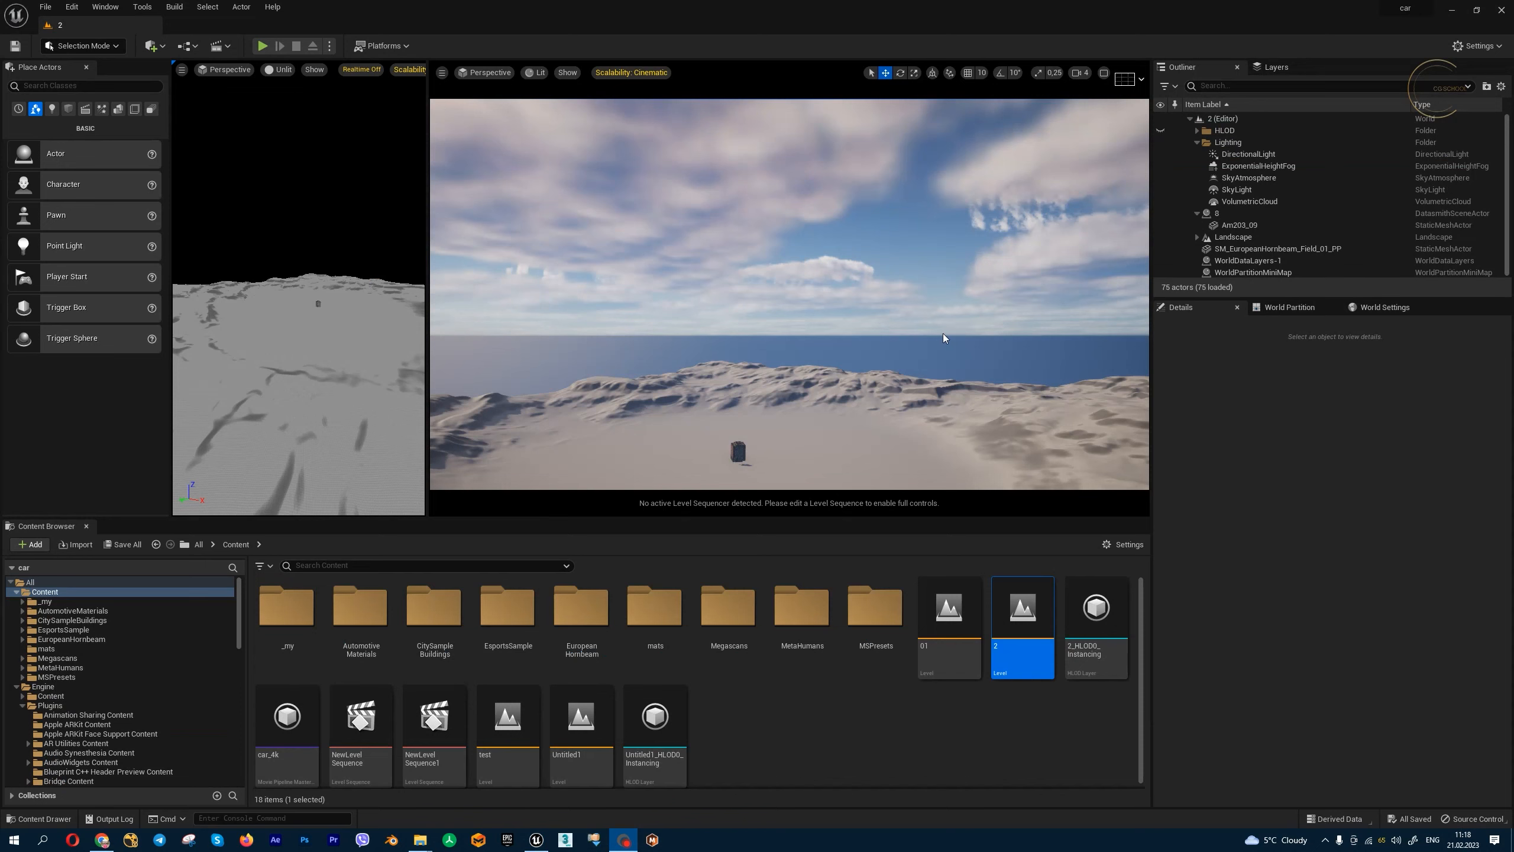
Step: Examine the cloudy sky over the landscape and the VolumetricCloud's layer and cloud material properties
right_drag(921, 348, 1139, 258)
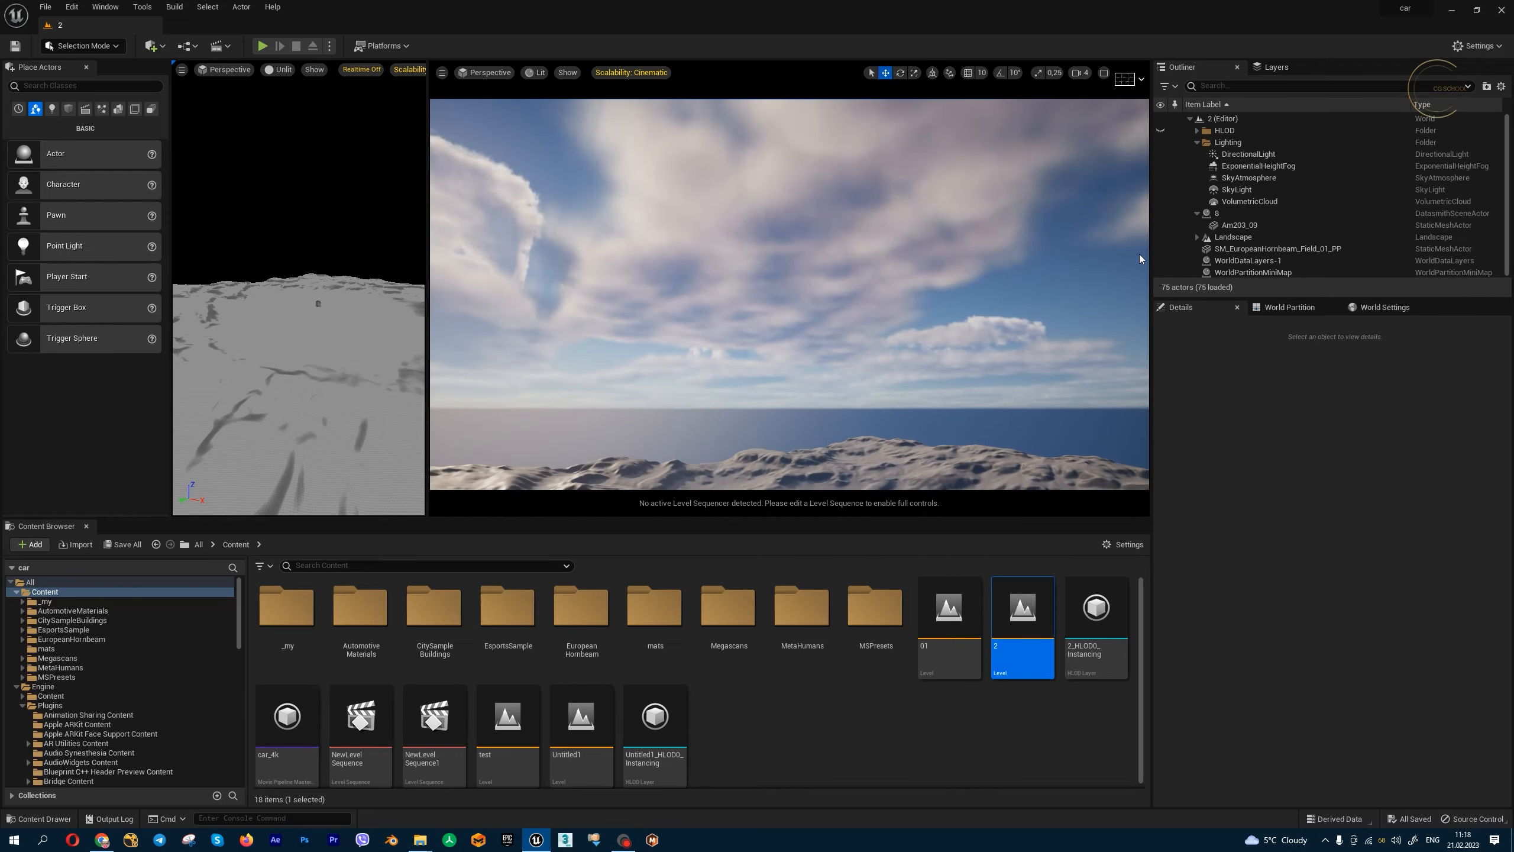
click(1278, 201)
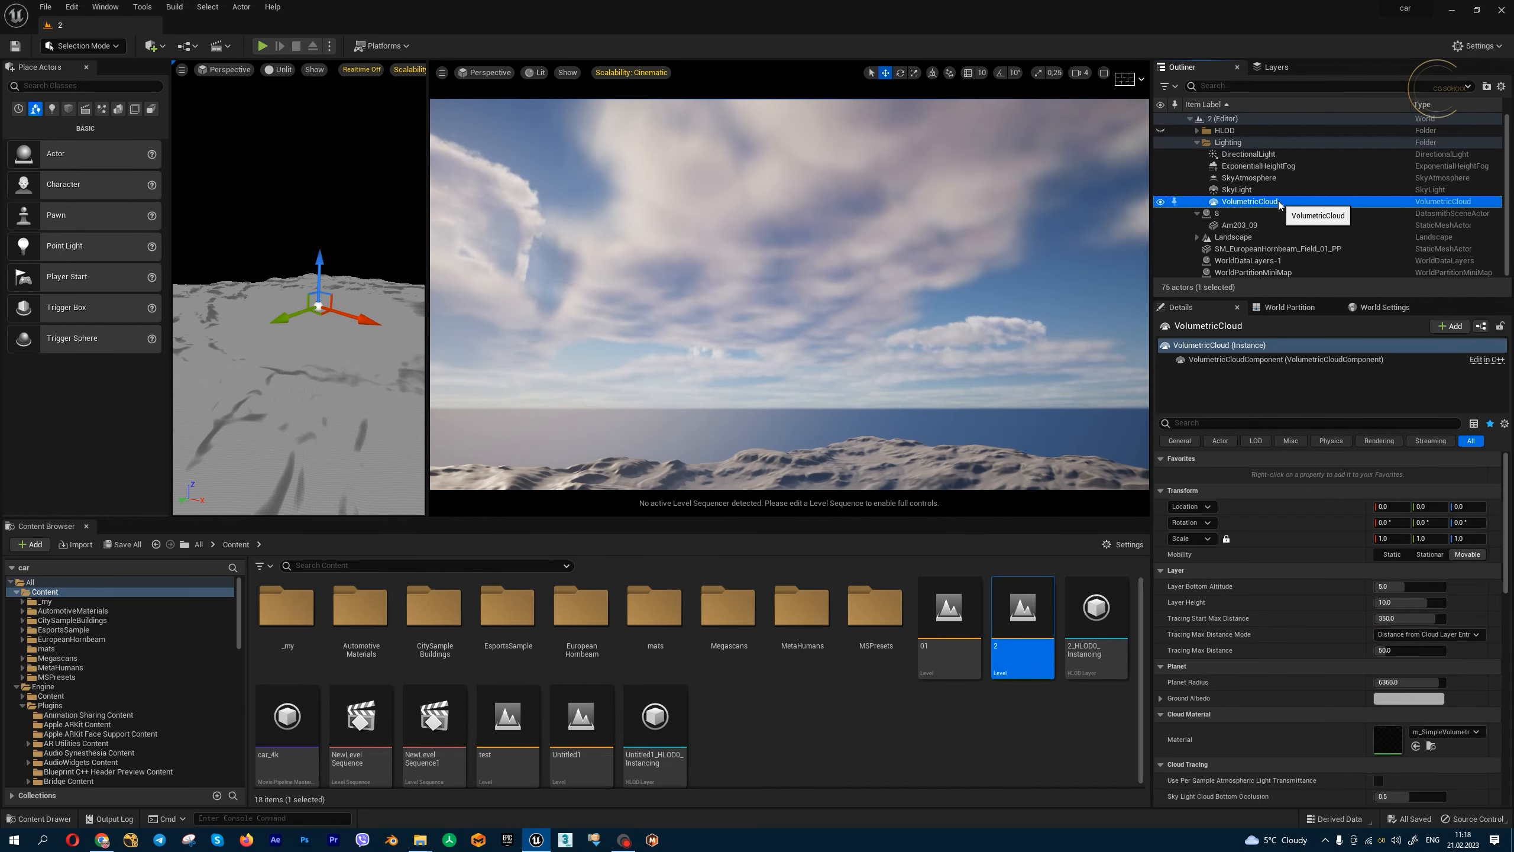
drag(1506, 556, 1509, 583)
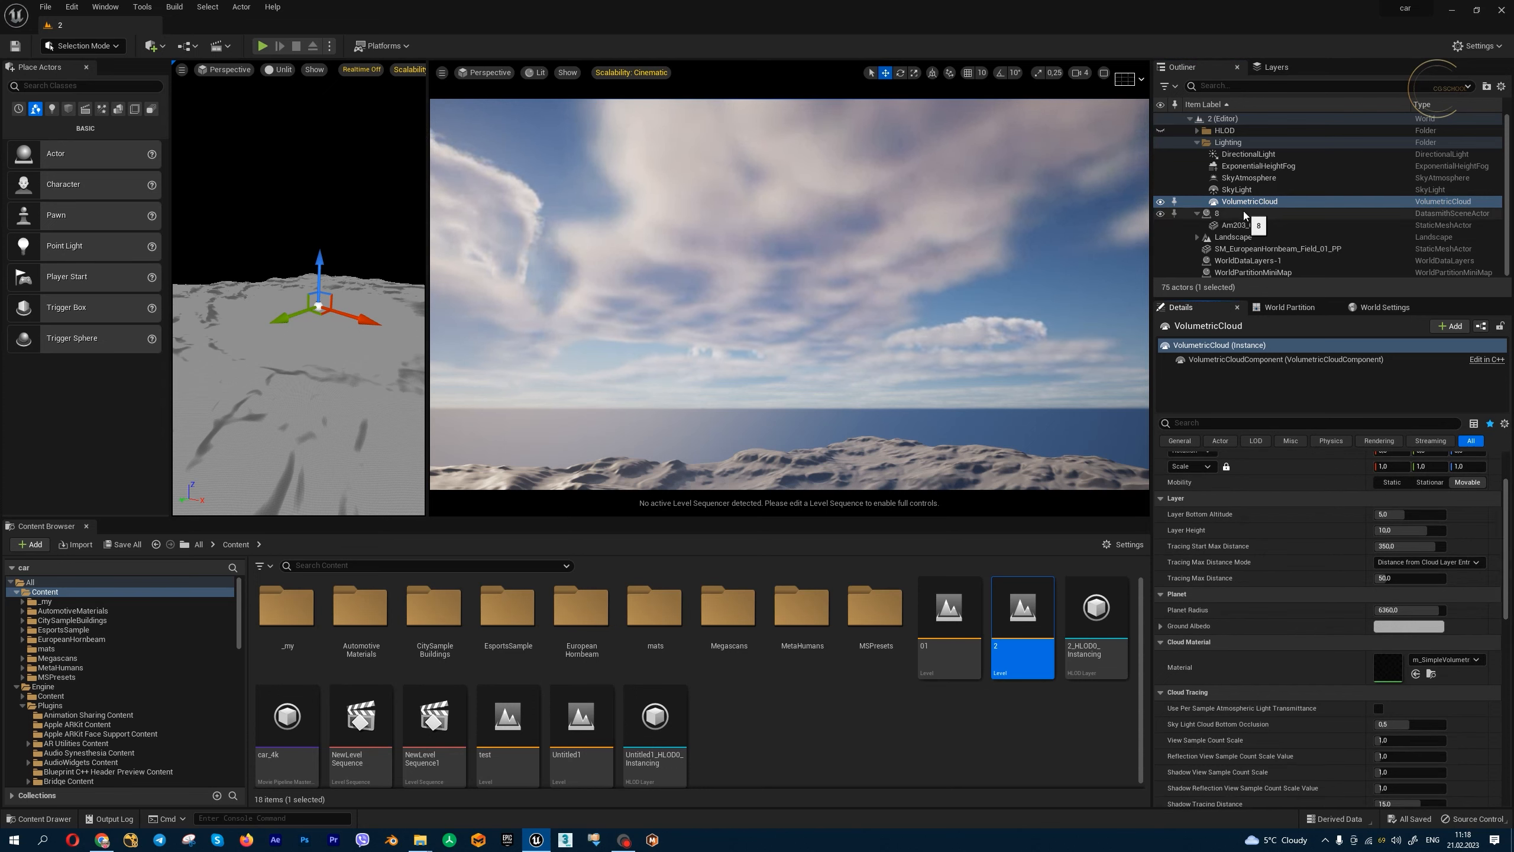
right_drag(912, 334, 920, 406)
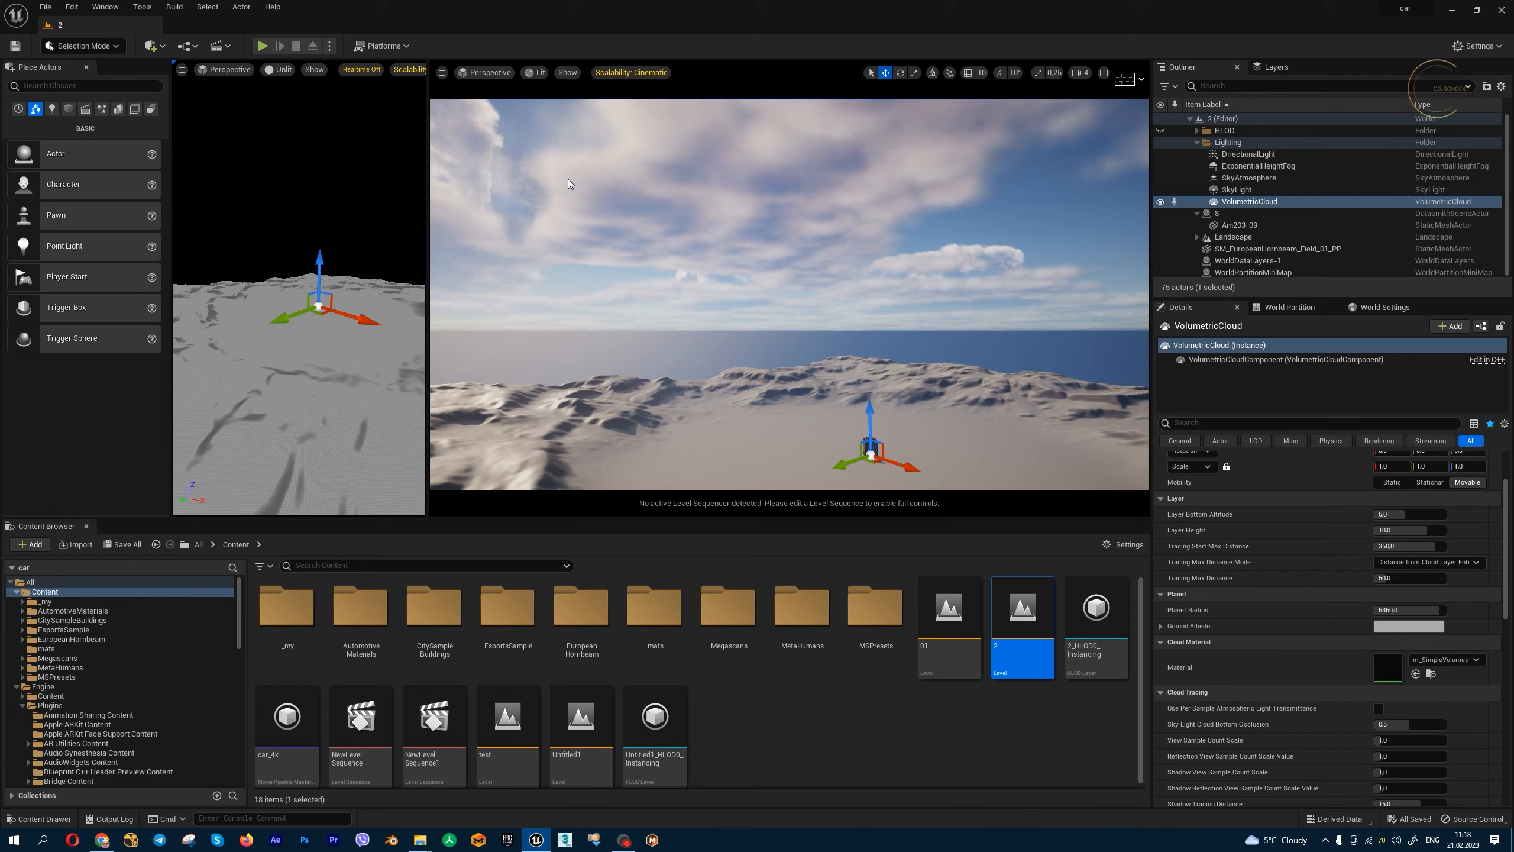
Step: Search the plugin list for "volu" to check that the Volumetrics plugin is enabled, and close the list
click(73, 7)
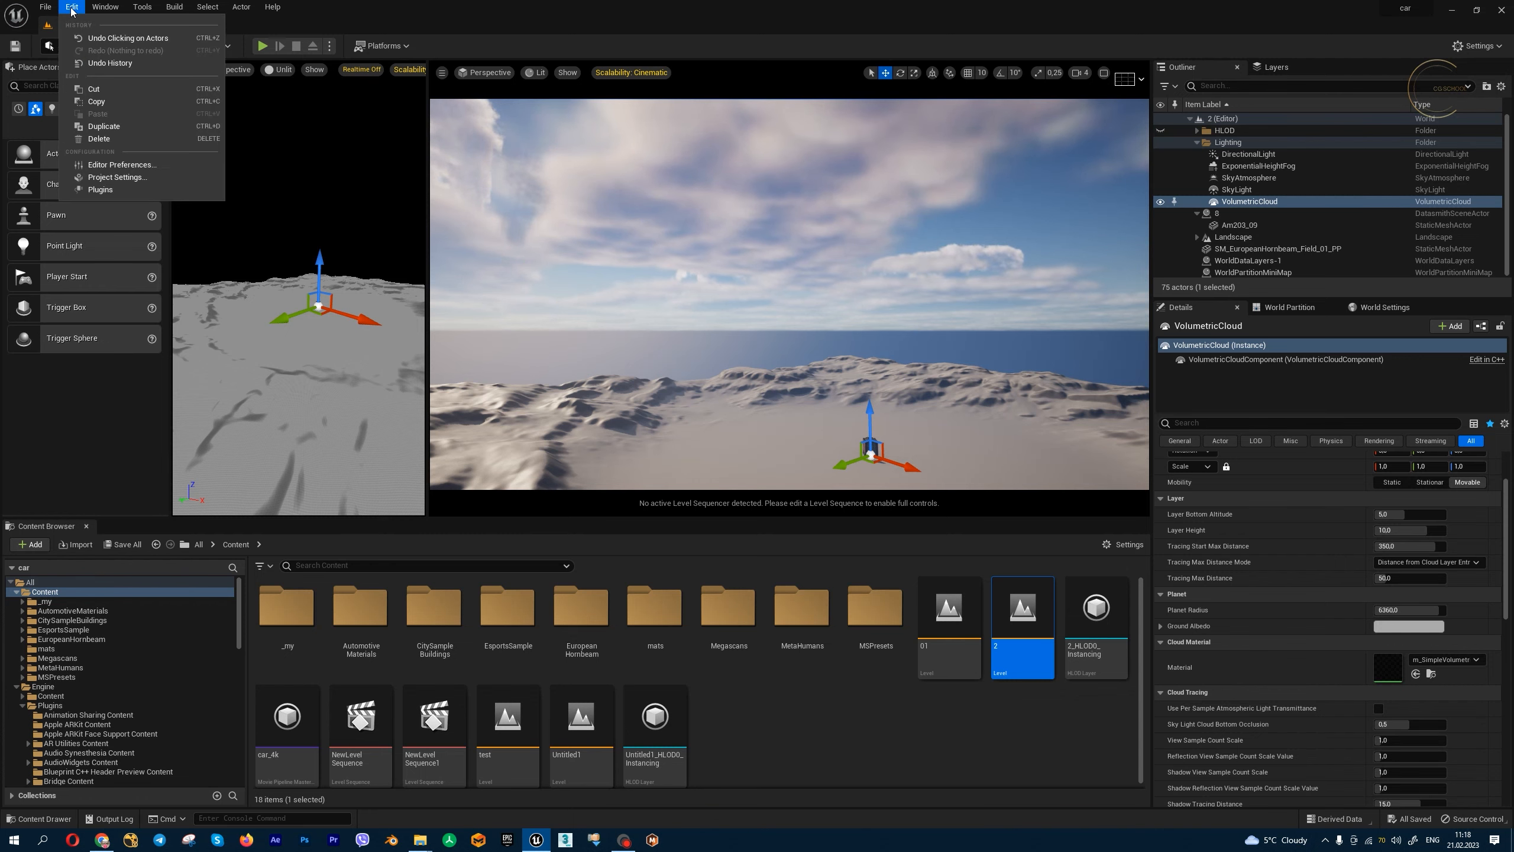
click(119, 190)
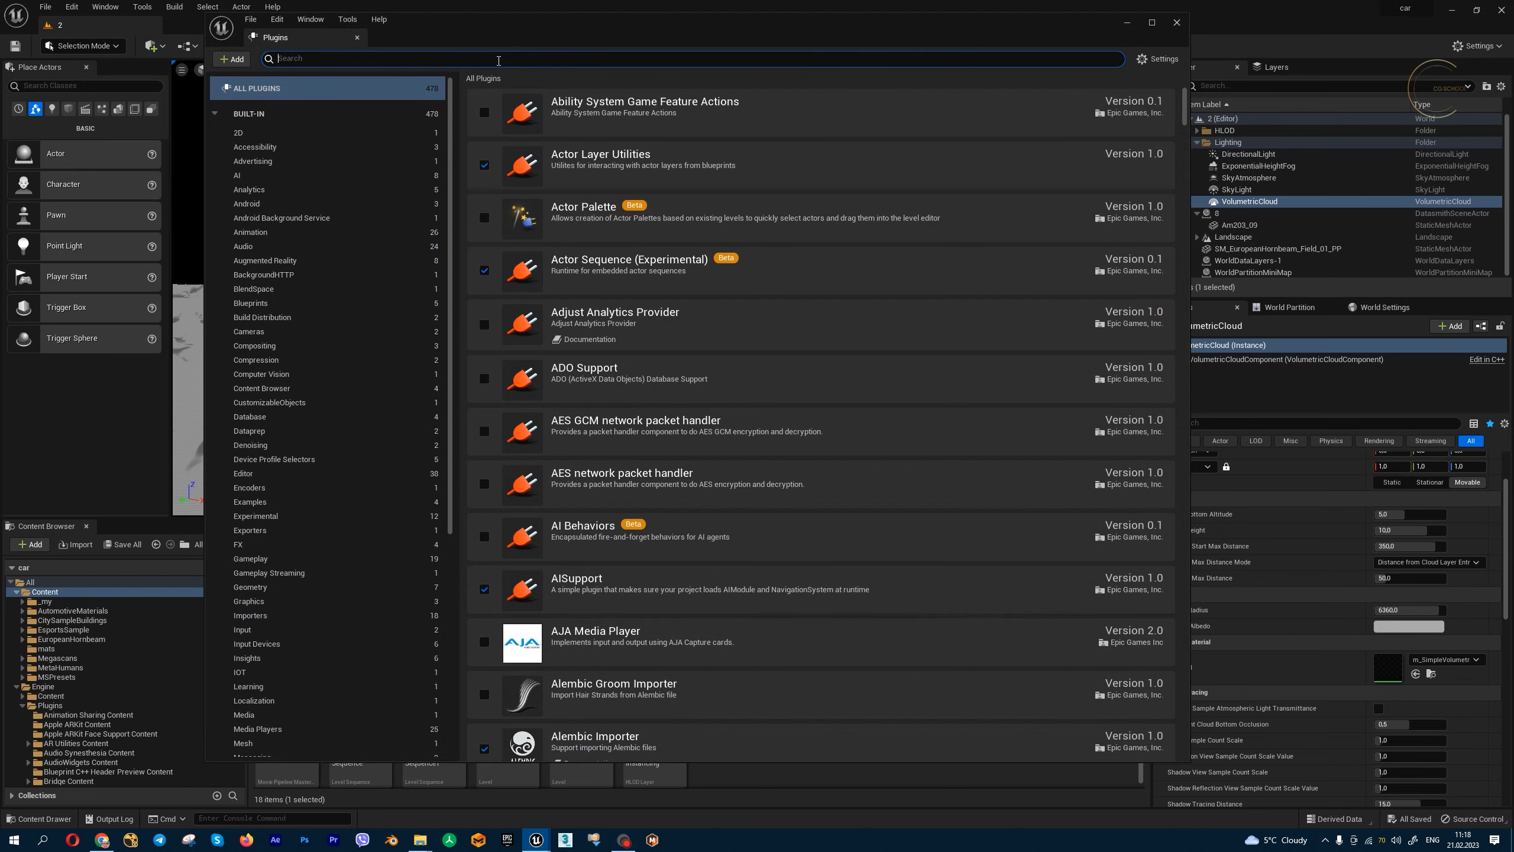
text(volu)
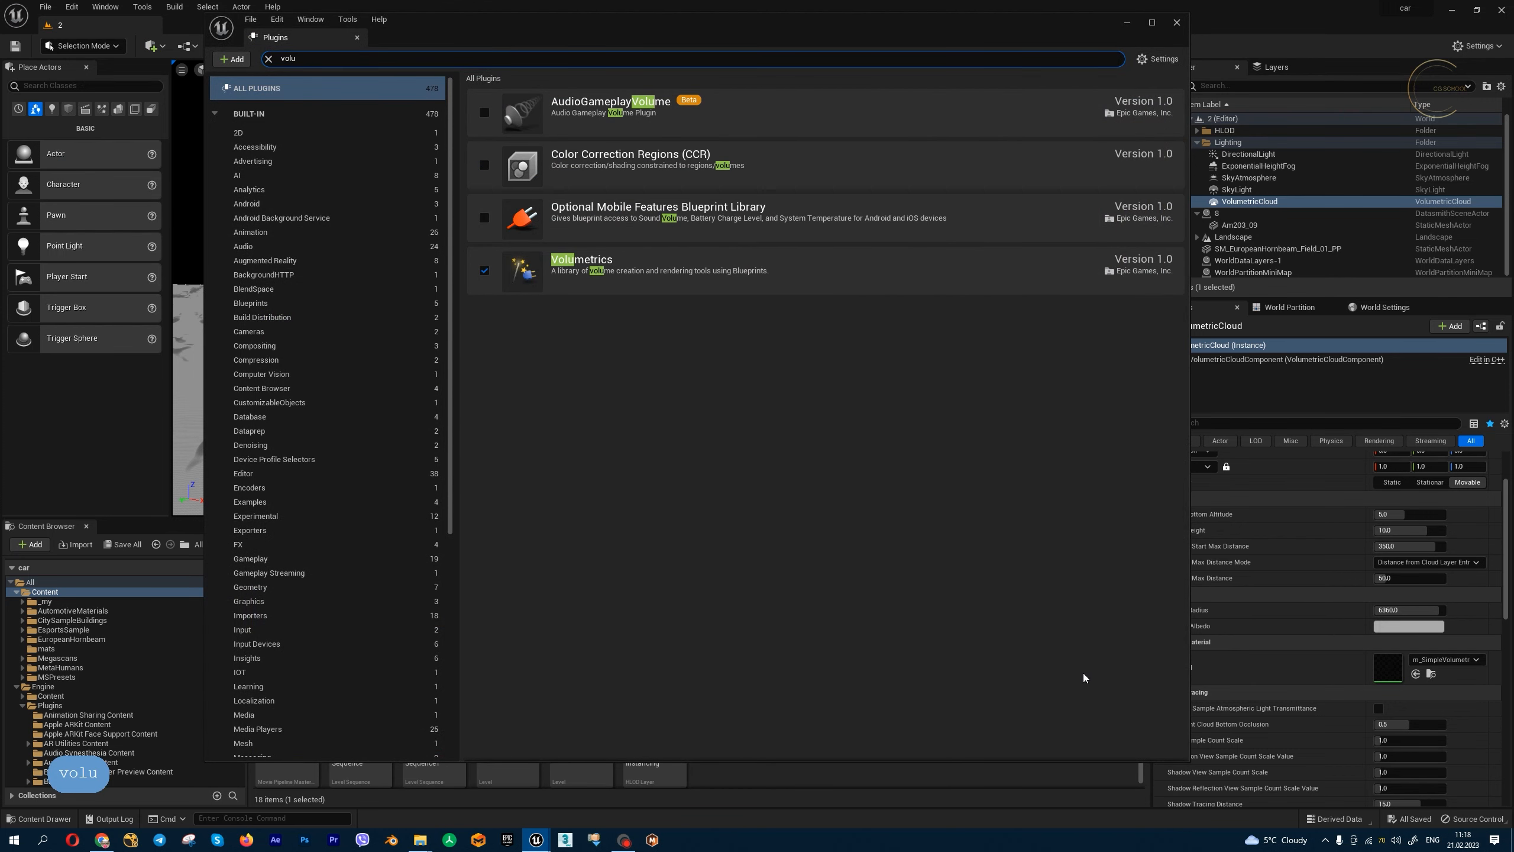
click(1177, 23)
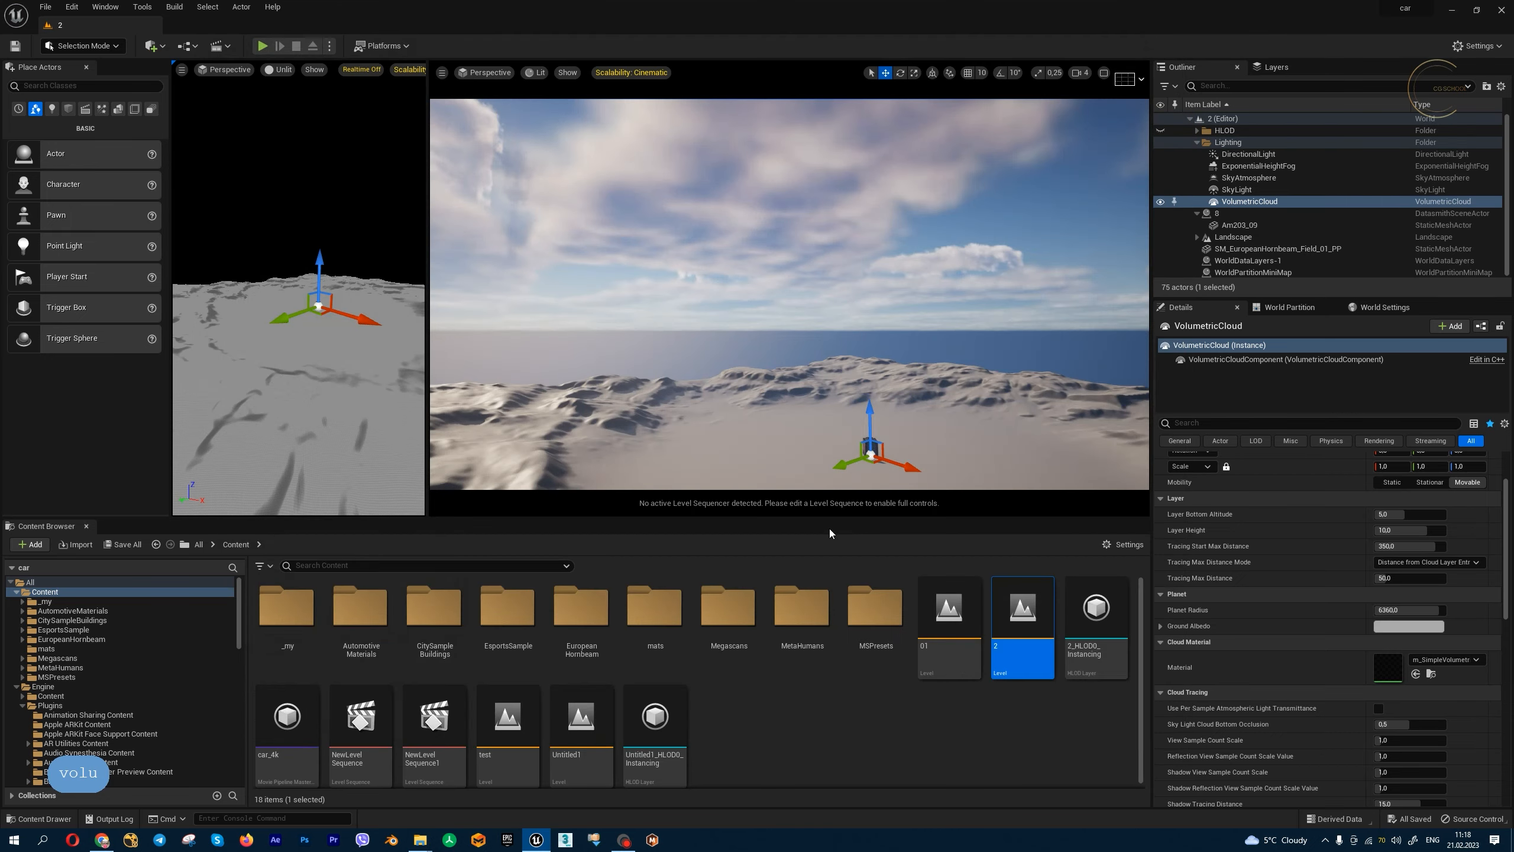
Step: Browse the engine's plugin content to the Volumetrics Content/Content/Sky/Materials folder and enlarge the Content Browser
click(1119, 545)
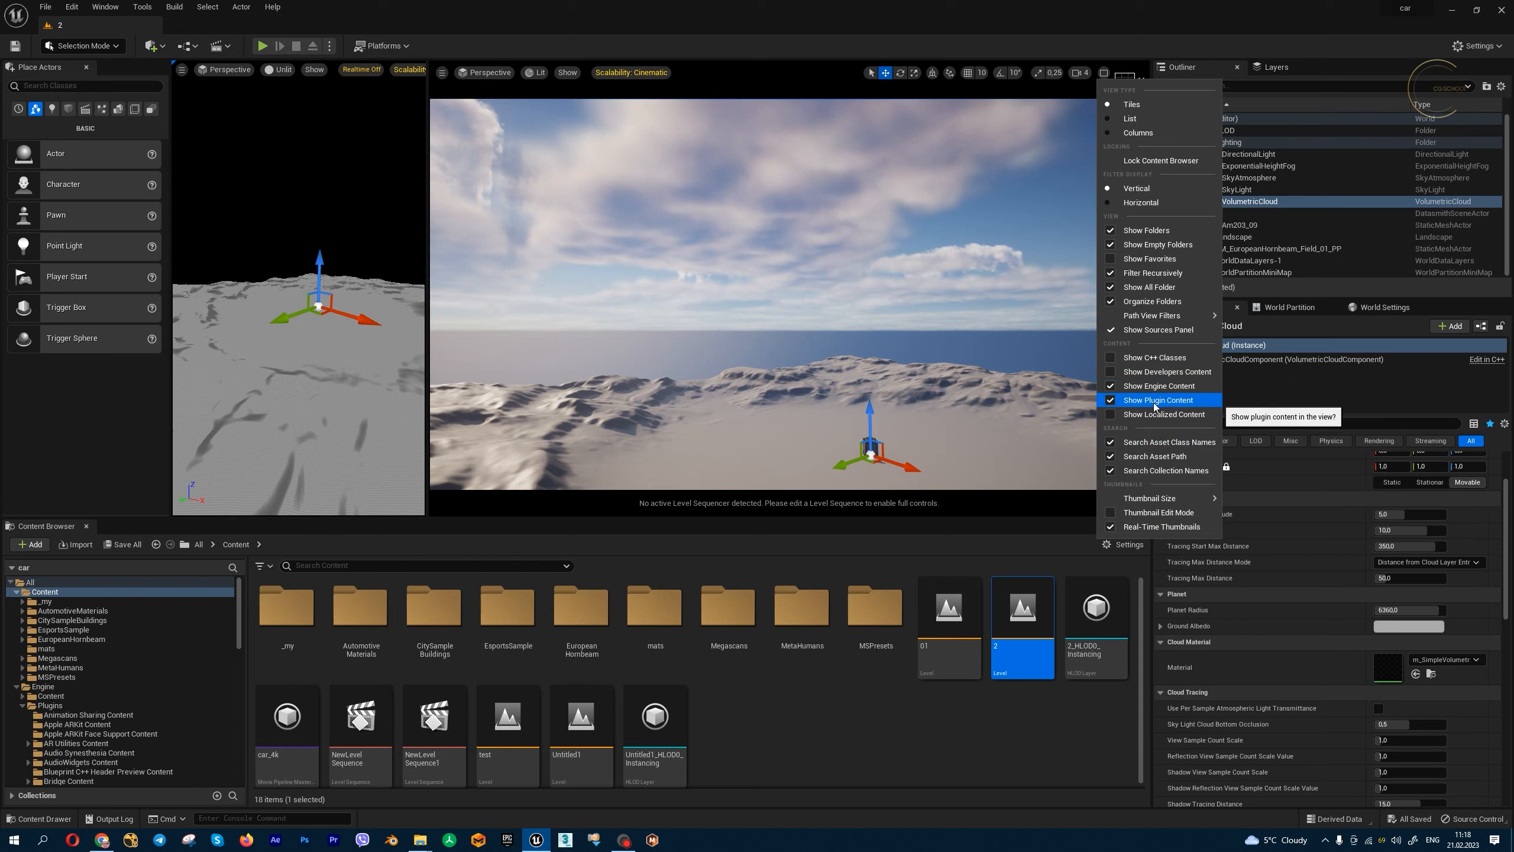
click(64, 687)
click(77, 705)
scroll(96, 715, down, 2)
scroll(96, 716, down, 10)
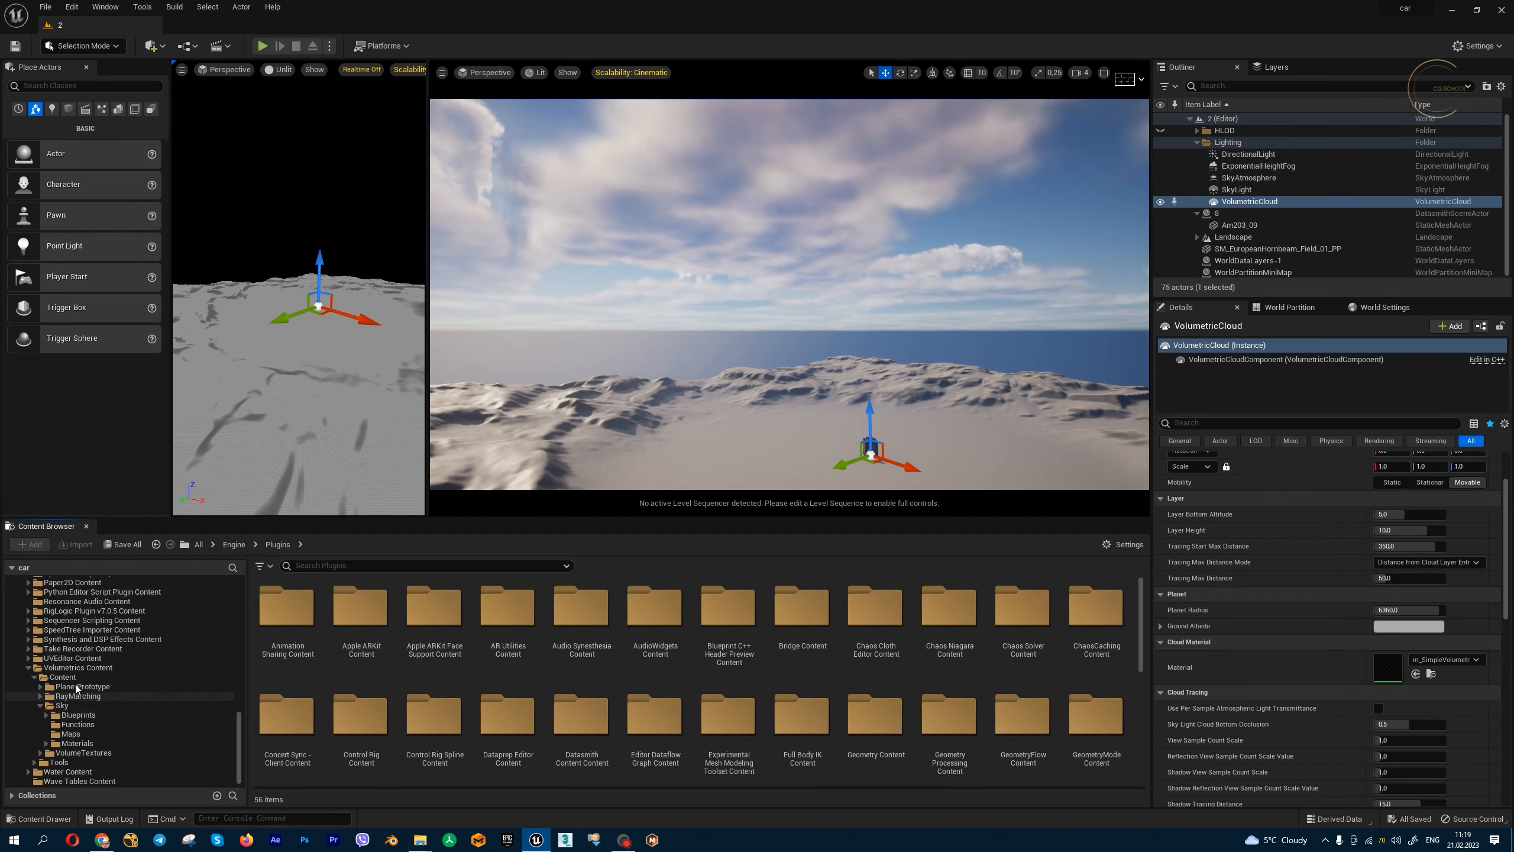
click(95, 668)
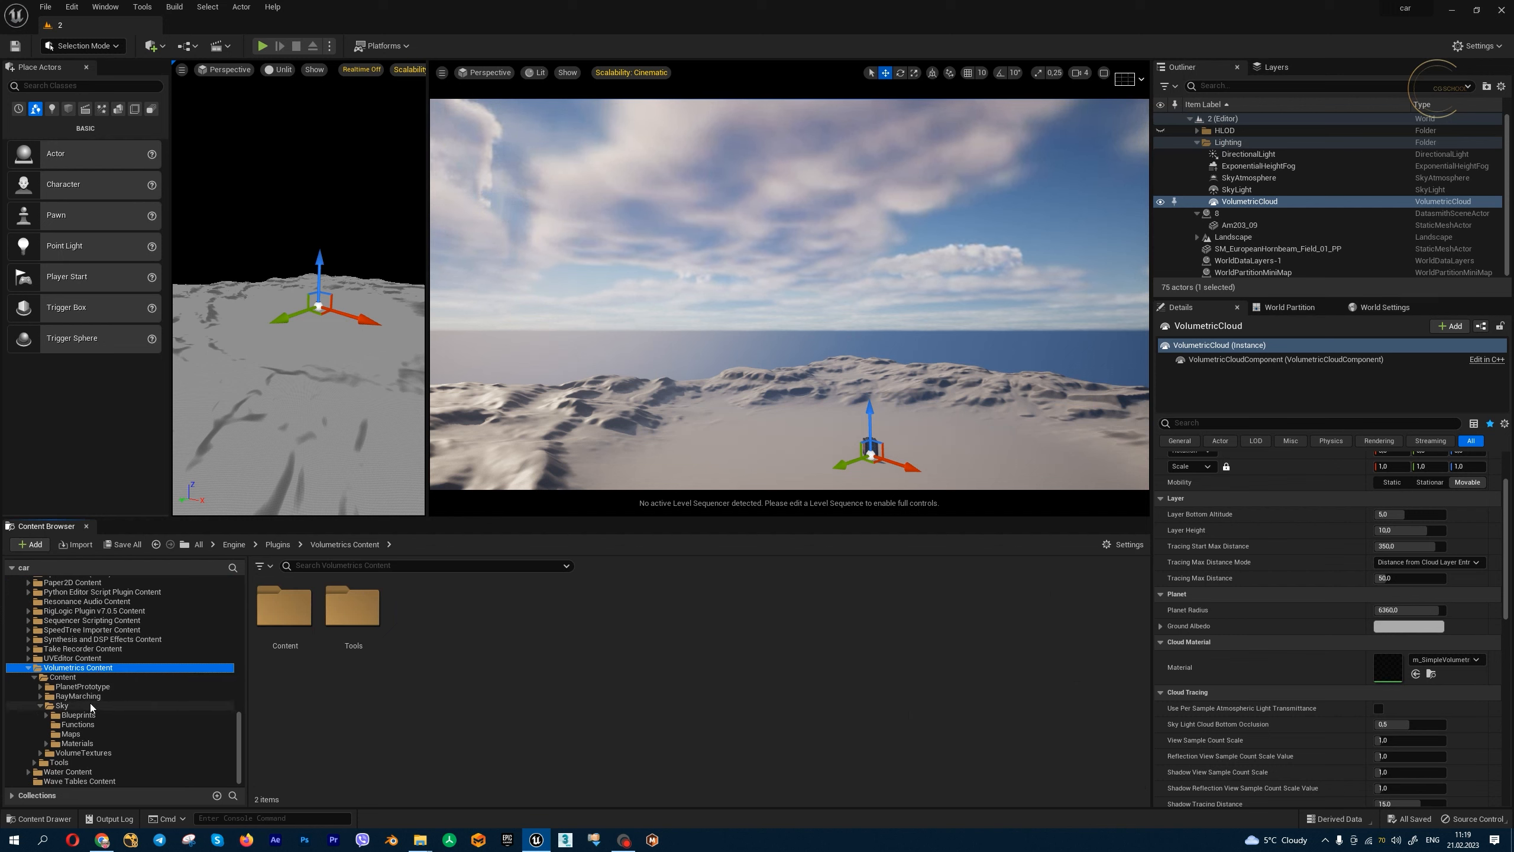
click(81, 677)
click(62, 706)
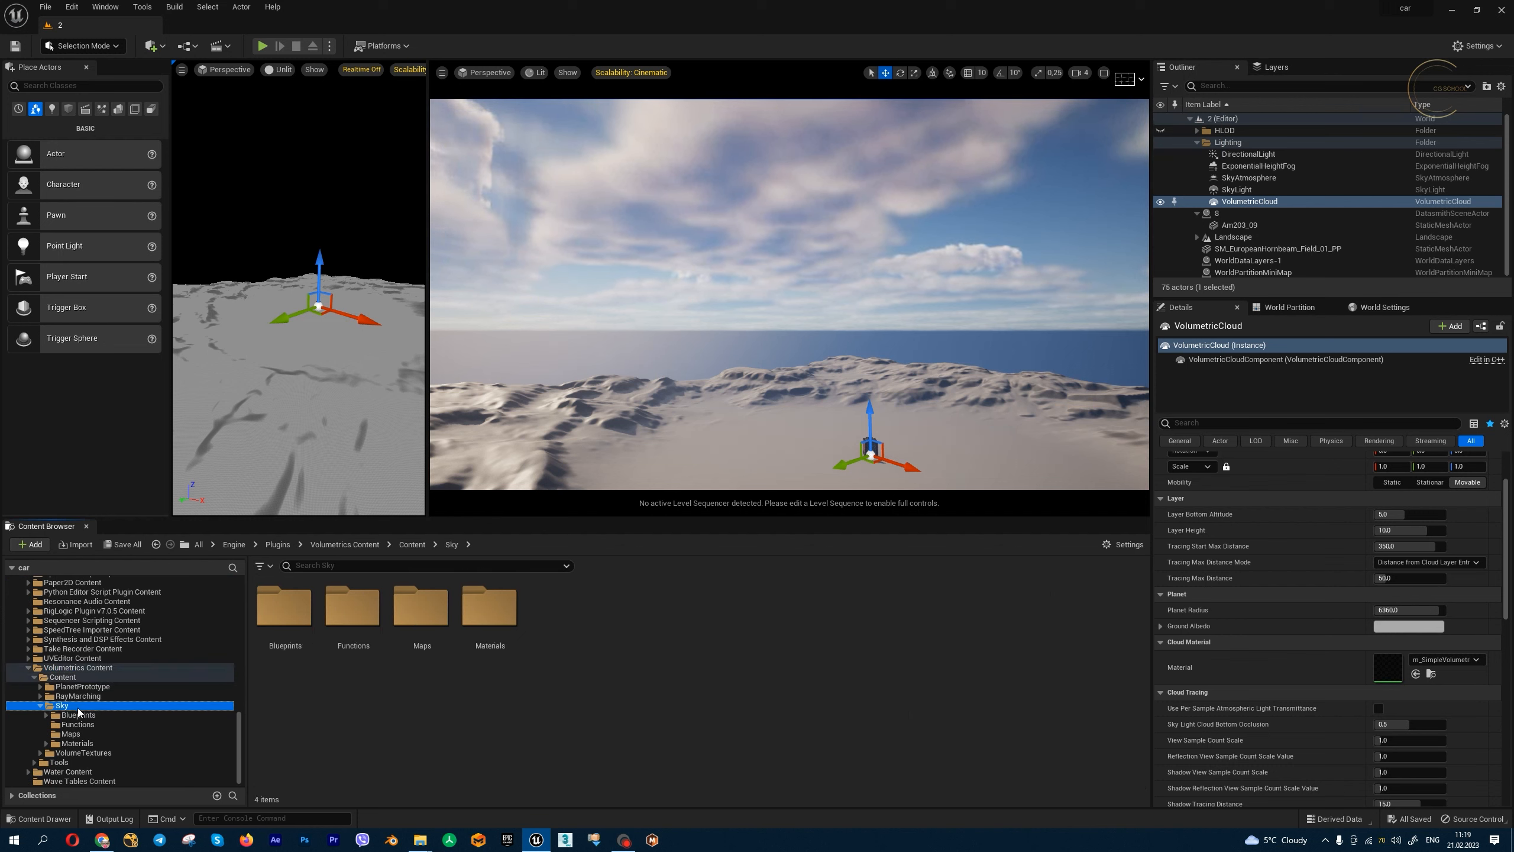
click(89, 742)
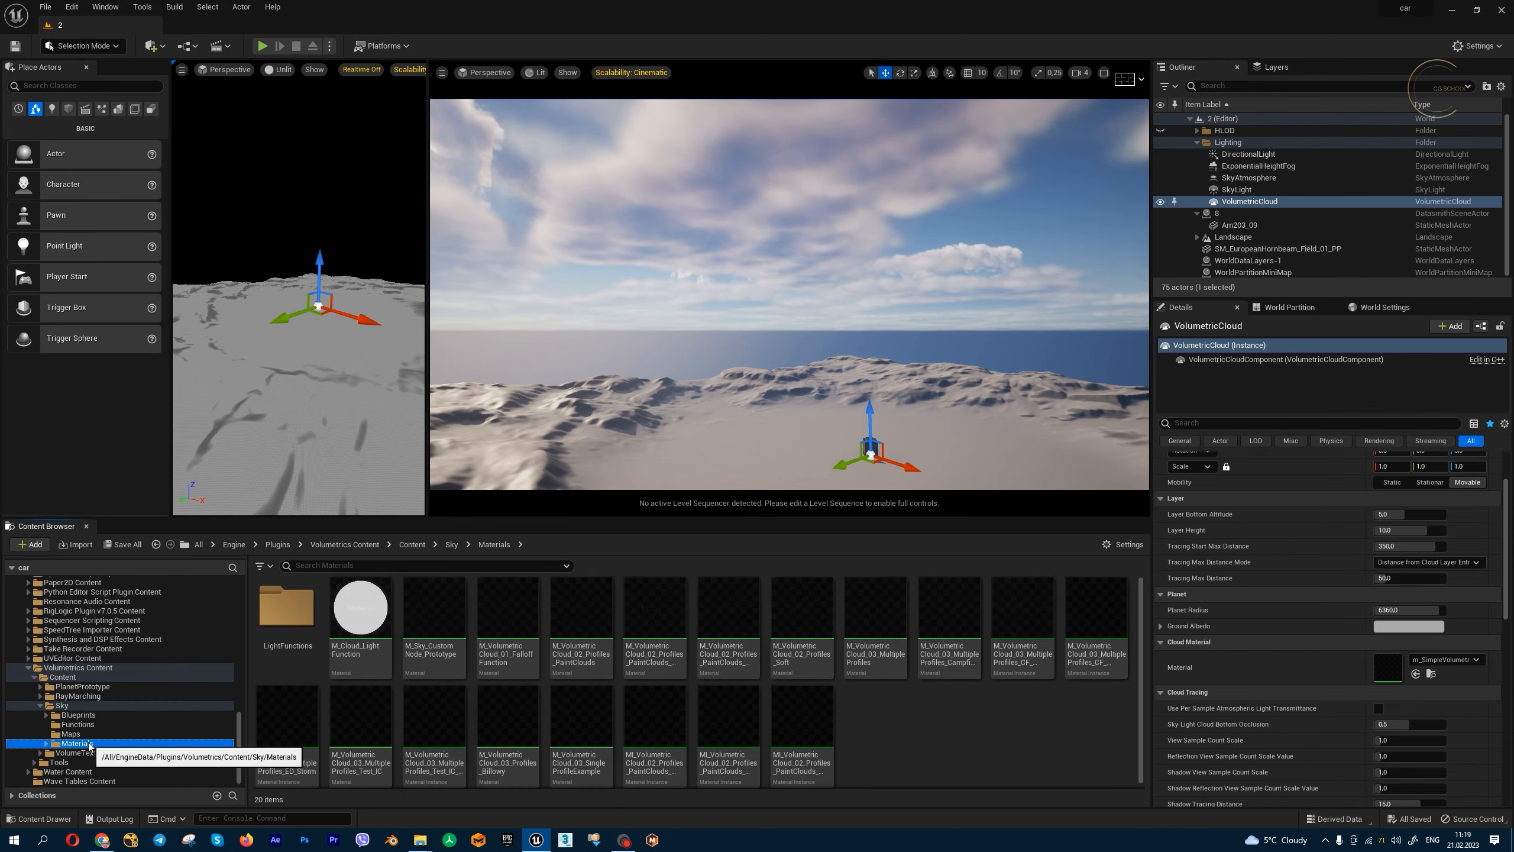
drag(729, 513, 727, 480)
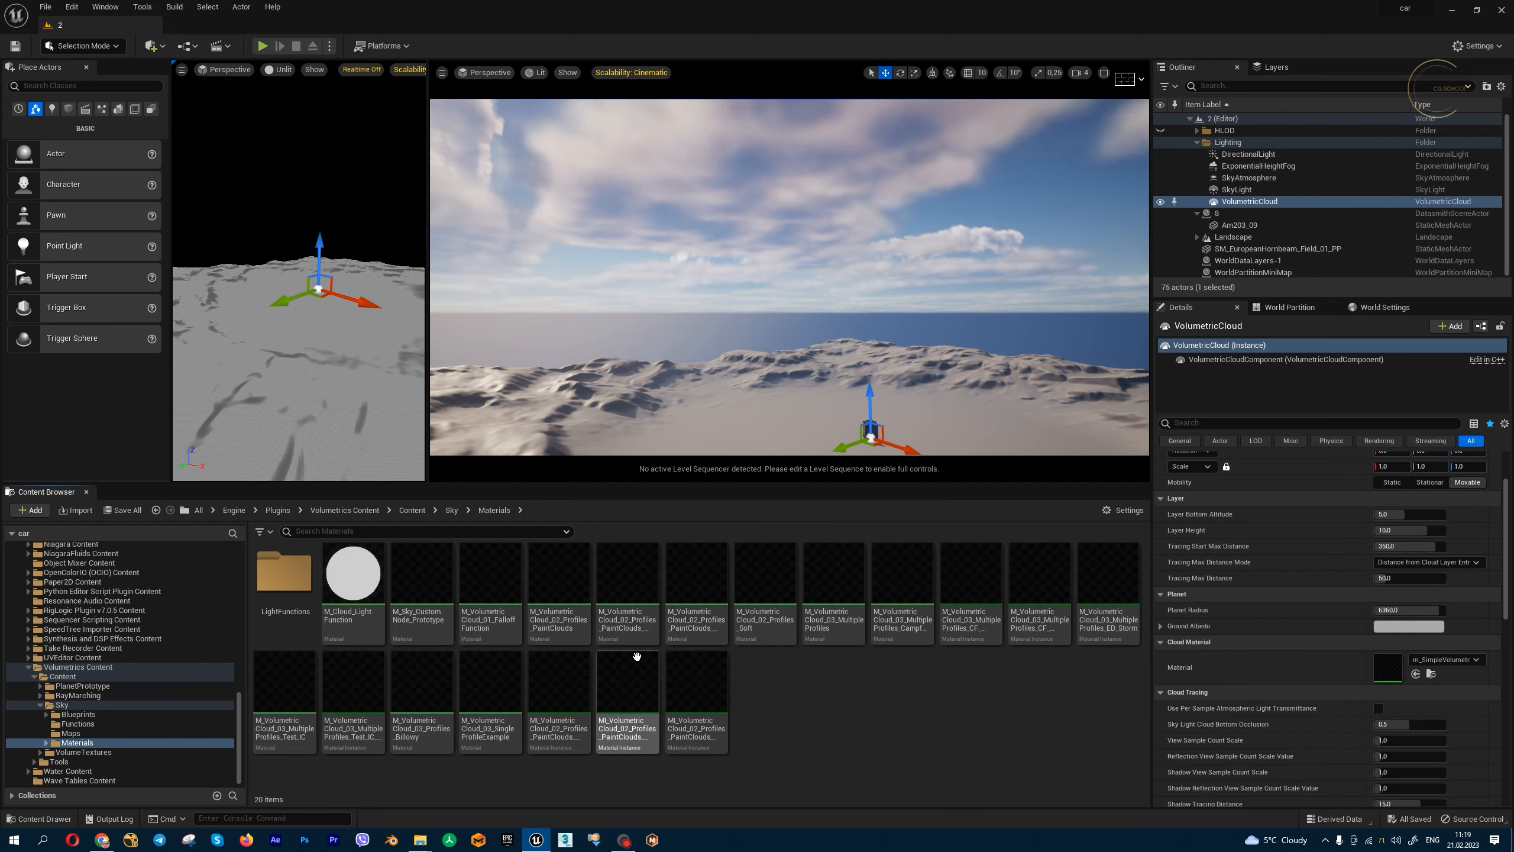
Step: Assign the M_VolumetricCloud_02_Profiles_PaintClouds material to the VolumetricCloud and view the resulting sky
click(566, 582)
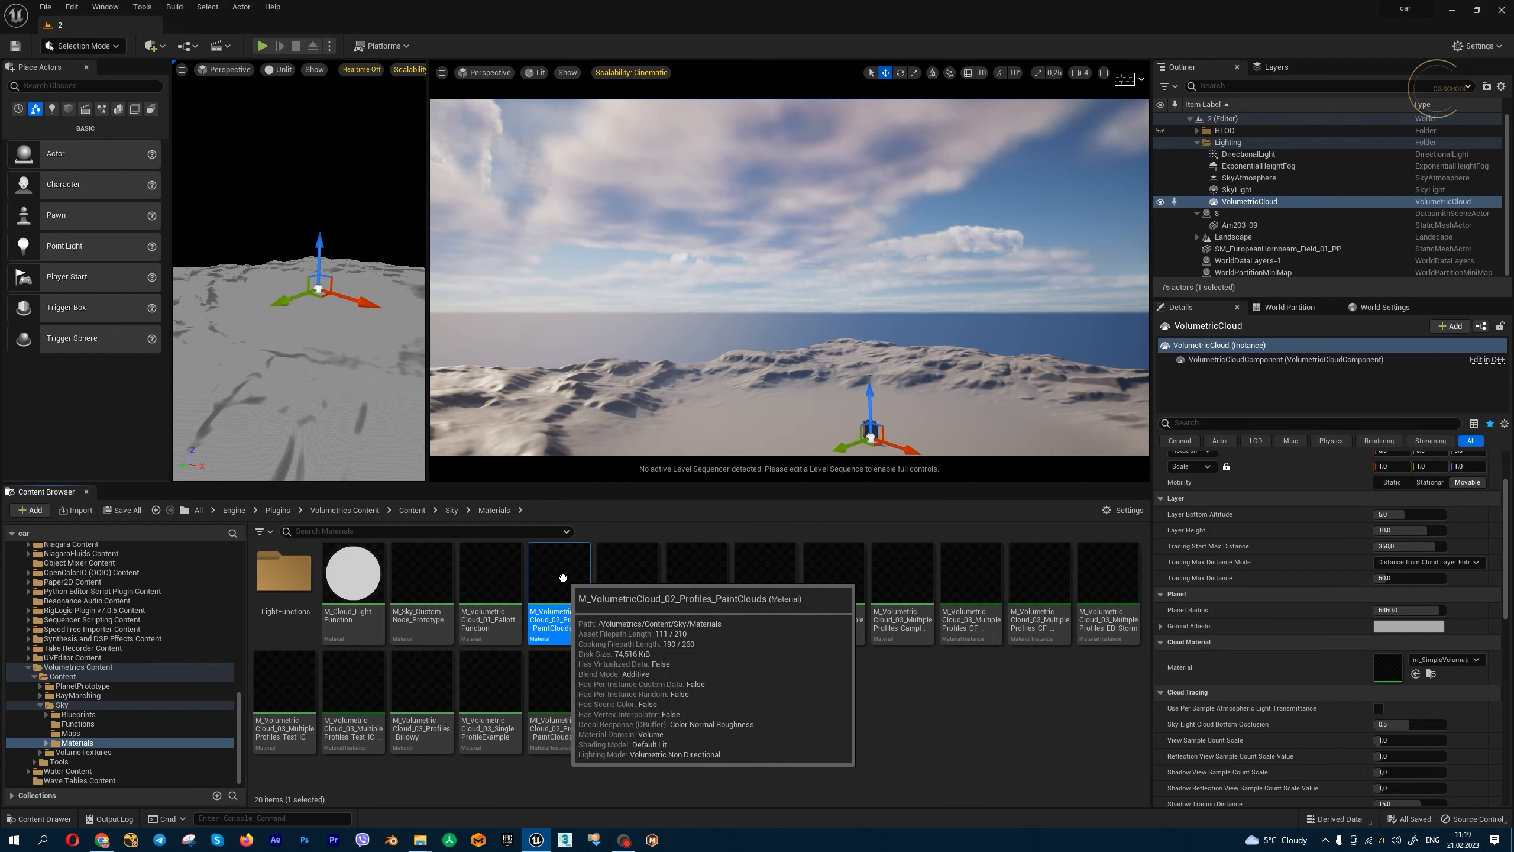
mouse_move(563, 577)
mouse_down()
mouse_move(1171, 614)
mouse_move(1389, 675)
mouse_up()
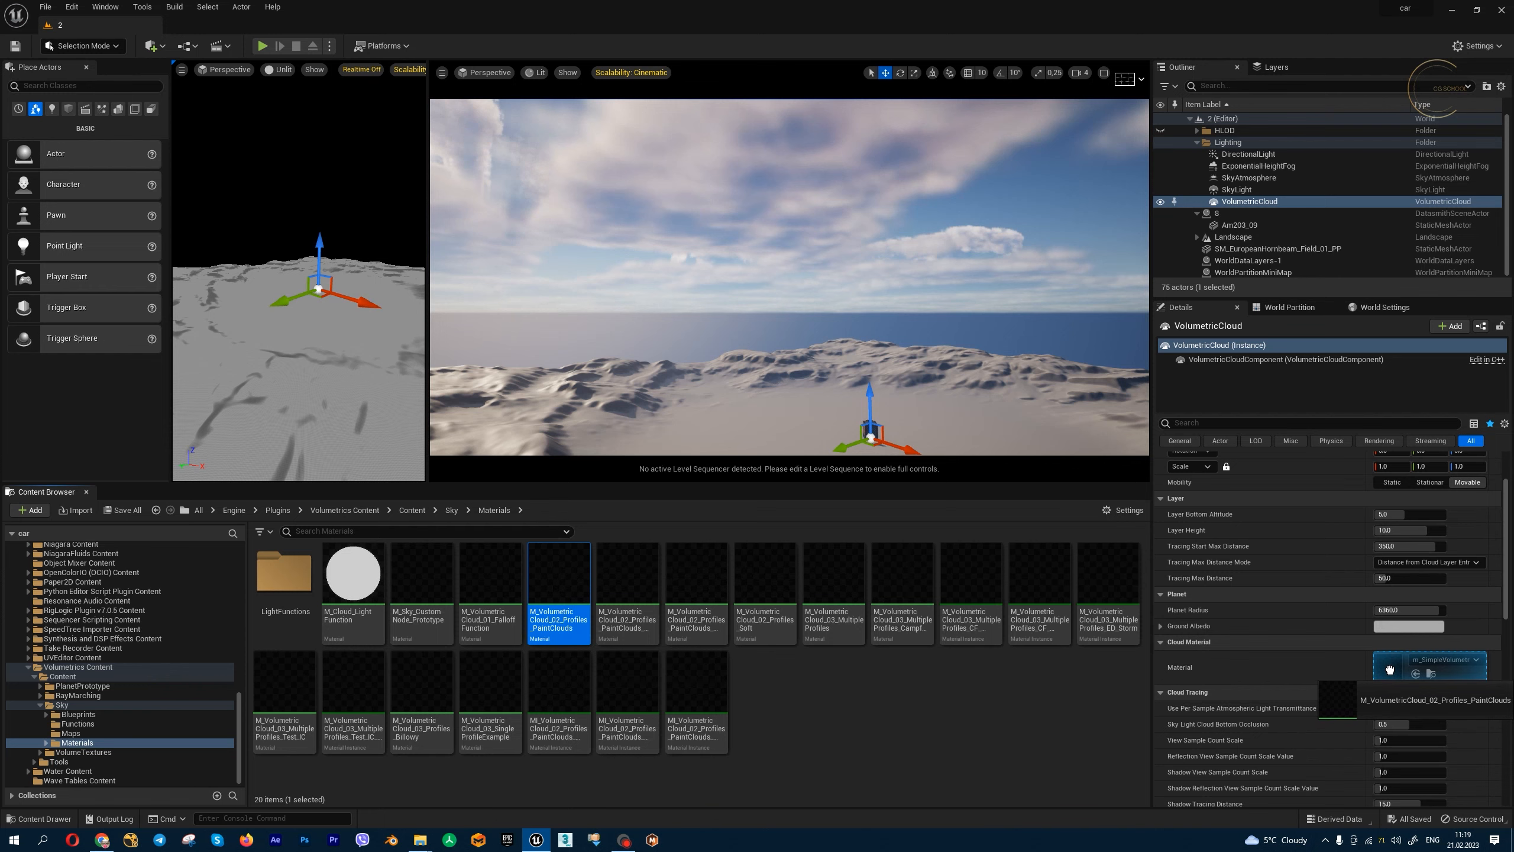
drag(1389, 669, 1390, 670)
right_drag(789, 278, 459, 285)
Step: Create a material instance of M_VolumetricCloud_02_Profiles_PaintClouds with the default name and assign it to the VolumetricCloud
right_click(578, 573)
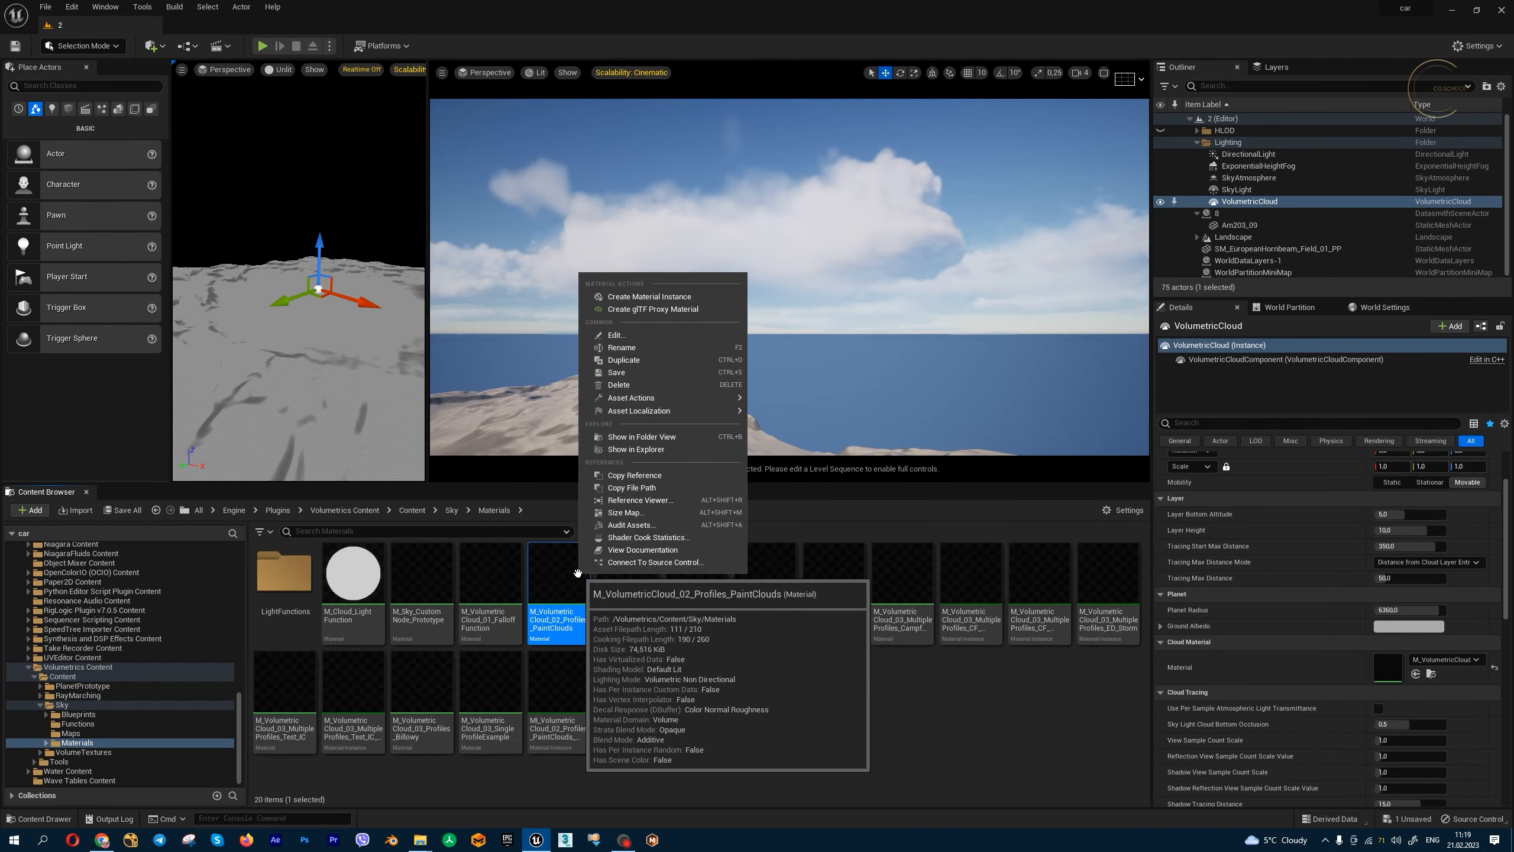
click(663, 298)
key(Return)
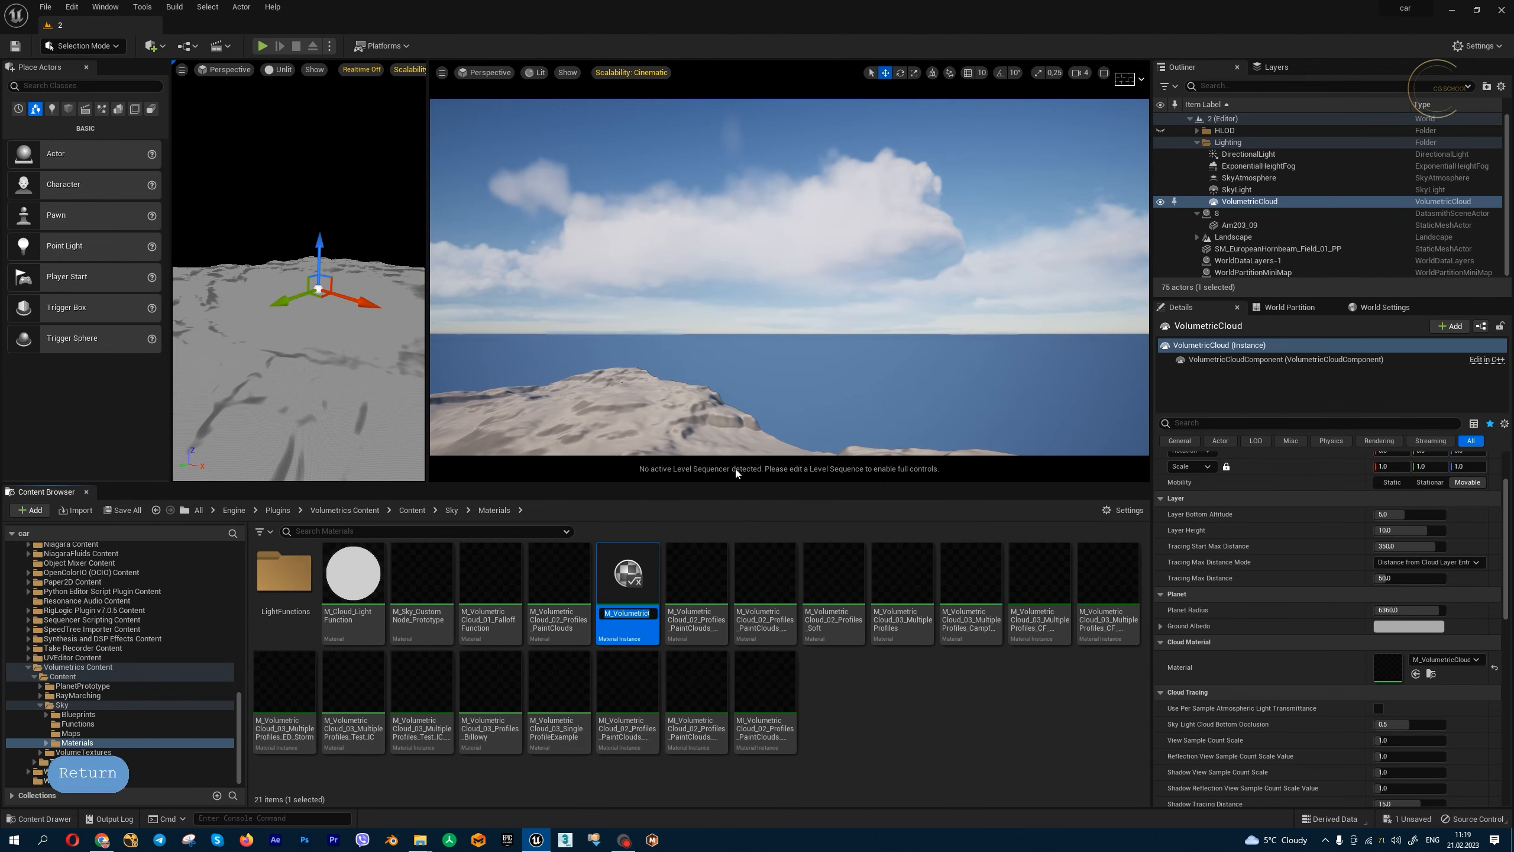
drag(626, 578, 1394, 664)
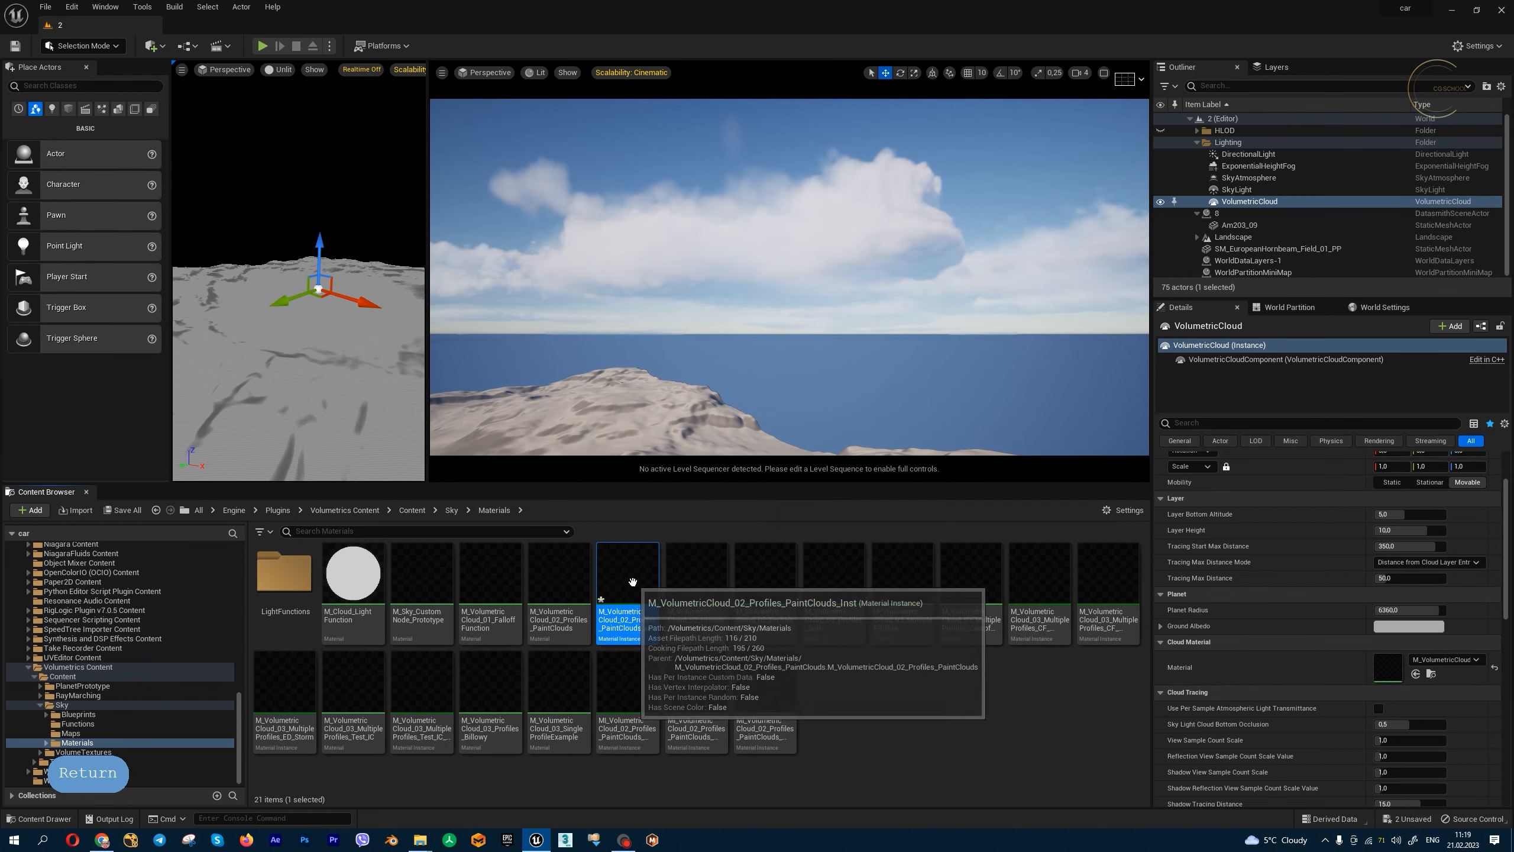
Step: In the new cloud instance, override 2D Mask Mip2, 3, Bias and Bottom Noise, setting 3 to about 415.7 and Bottom Noise to about 0.42
double_click(649, 596)
click(606, 190)
click(606, 207)
click(606, 222)
click(606, 237)
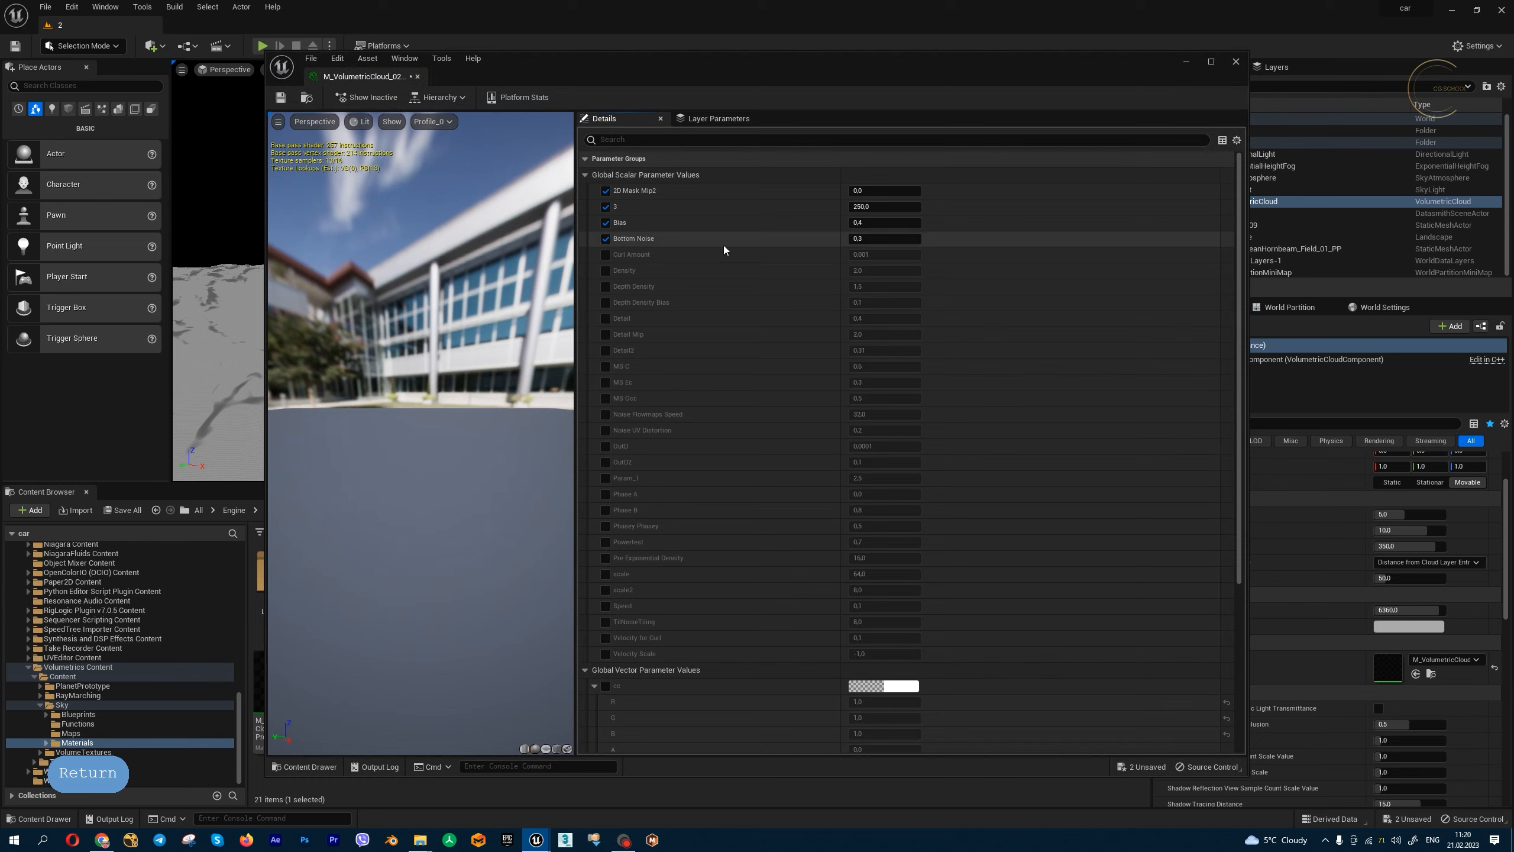
drag(787, 66, 705, 382)
mouse_move(803, 524)
mouse_down()
mouse_move(856, 524)
mouse_move(816, 524)
mouse_up()
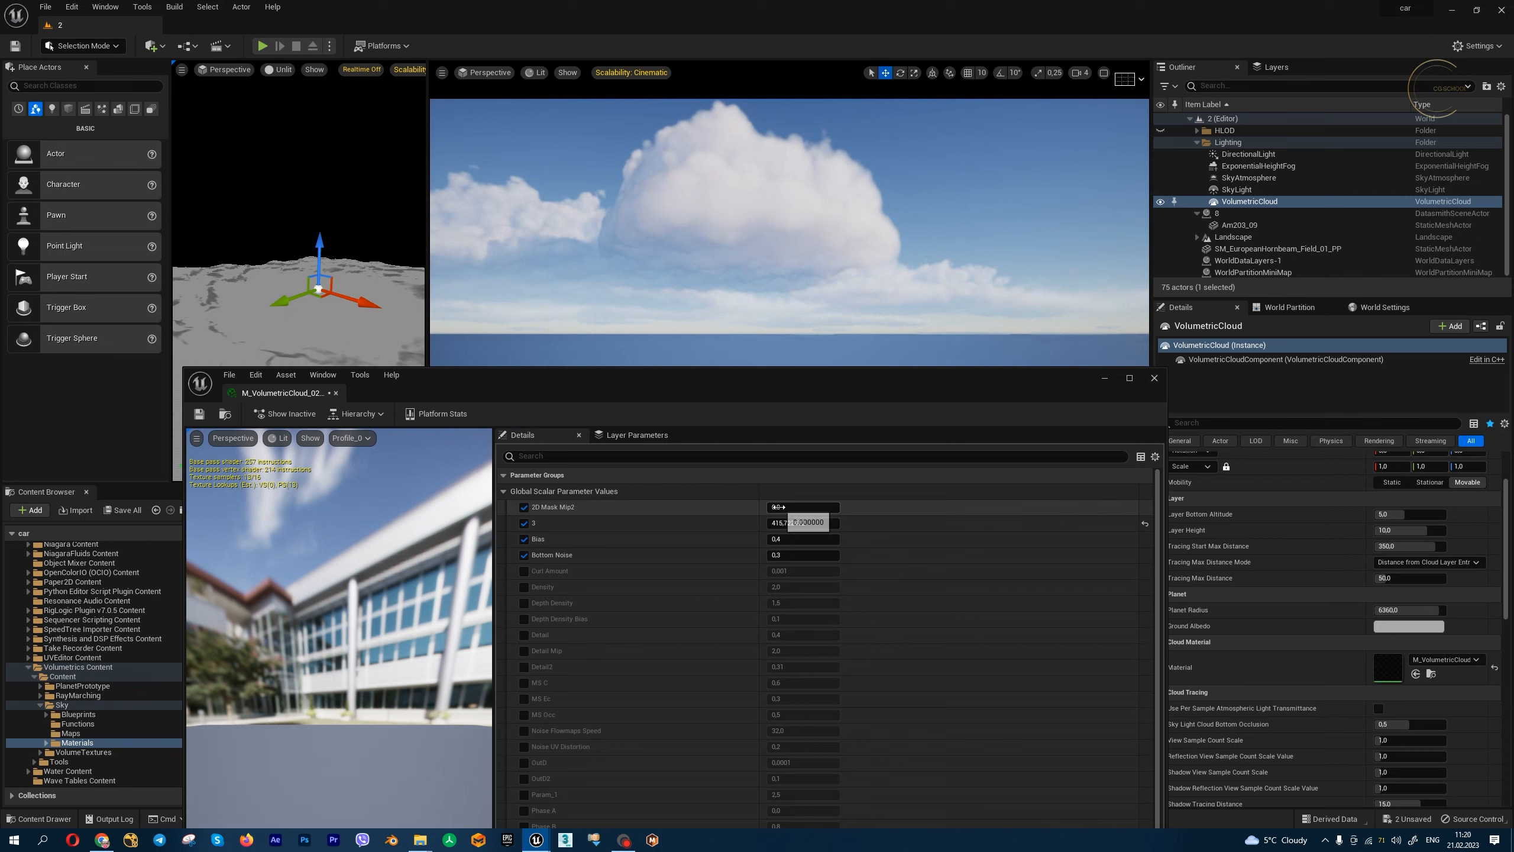
drag(792, 555, 802, 555)
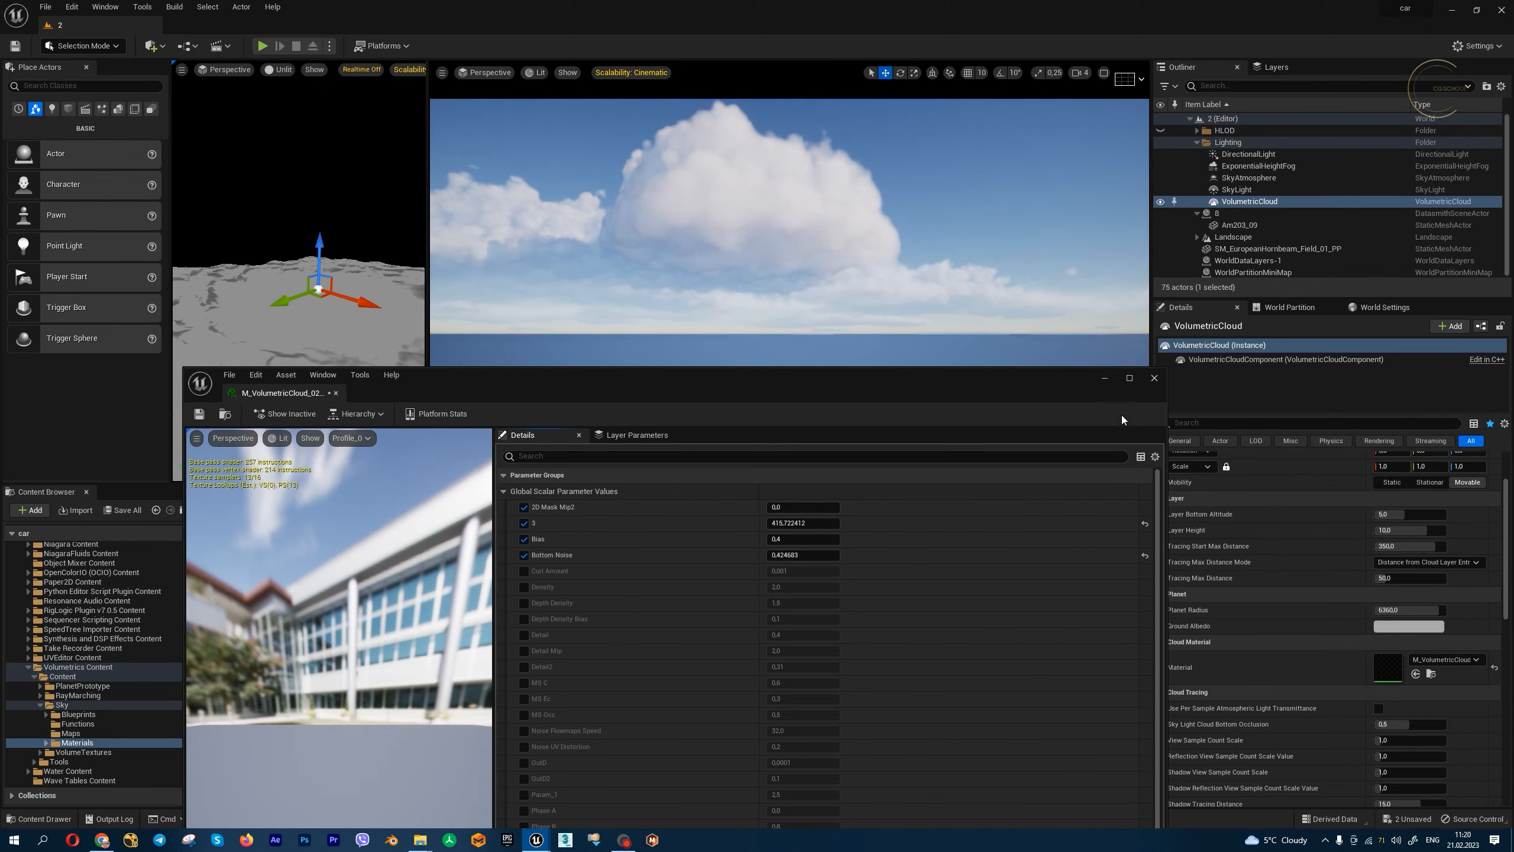
click(1154, 378)
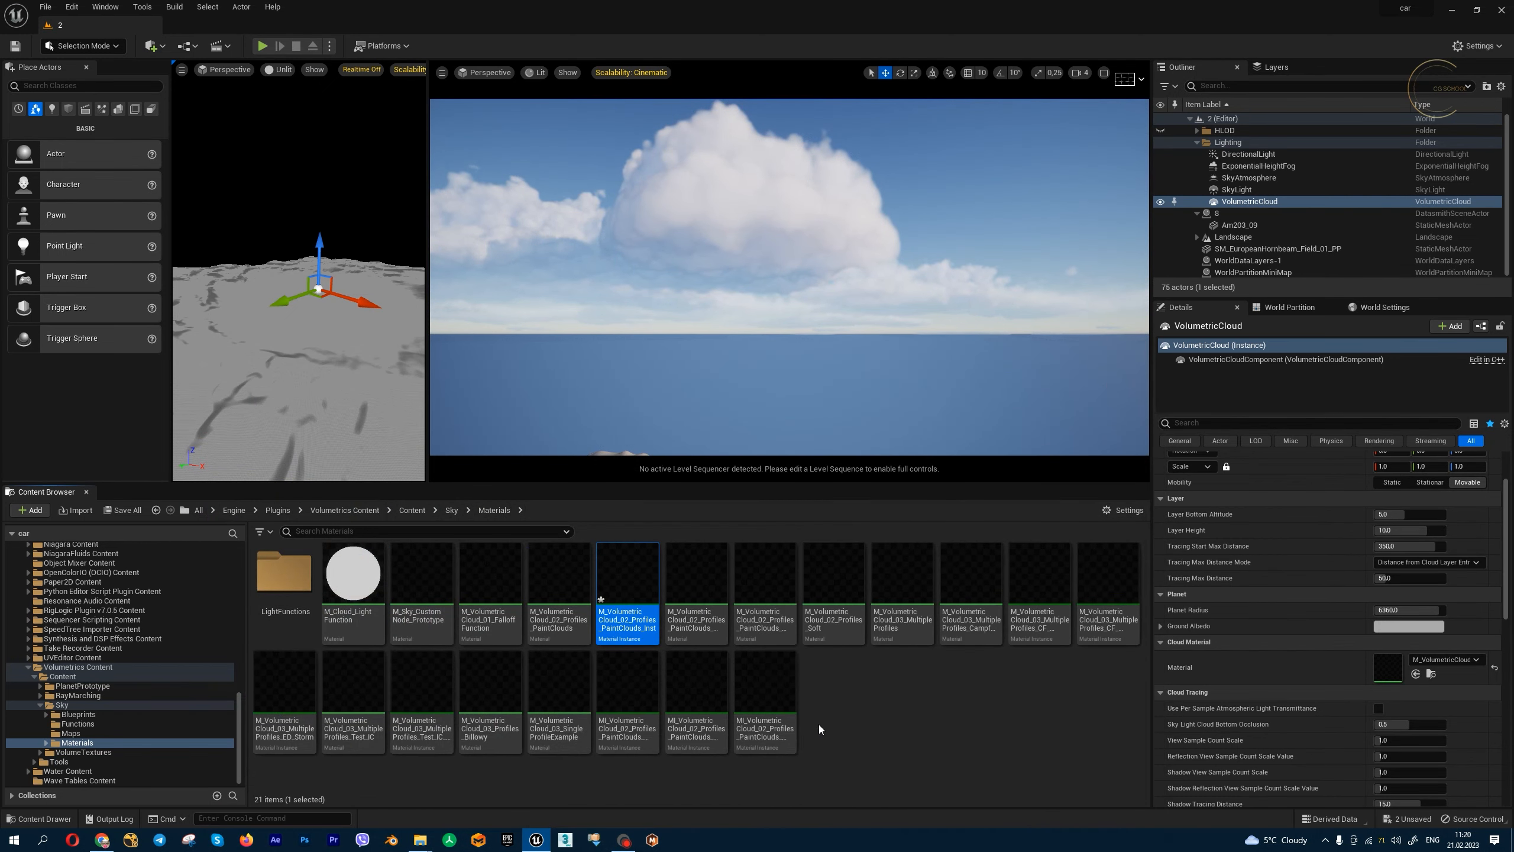
Step: Assign the first ready-made MI_VolumetricCloud_02_Profiles_PaintClouds material instance to the VolumetricCloud
click(785, 699)
click(697, 692)
click(625, 692)
mouse_move(627, 711)
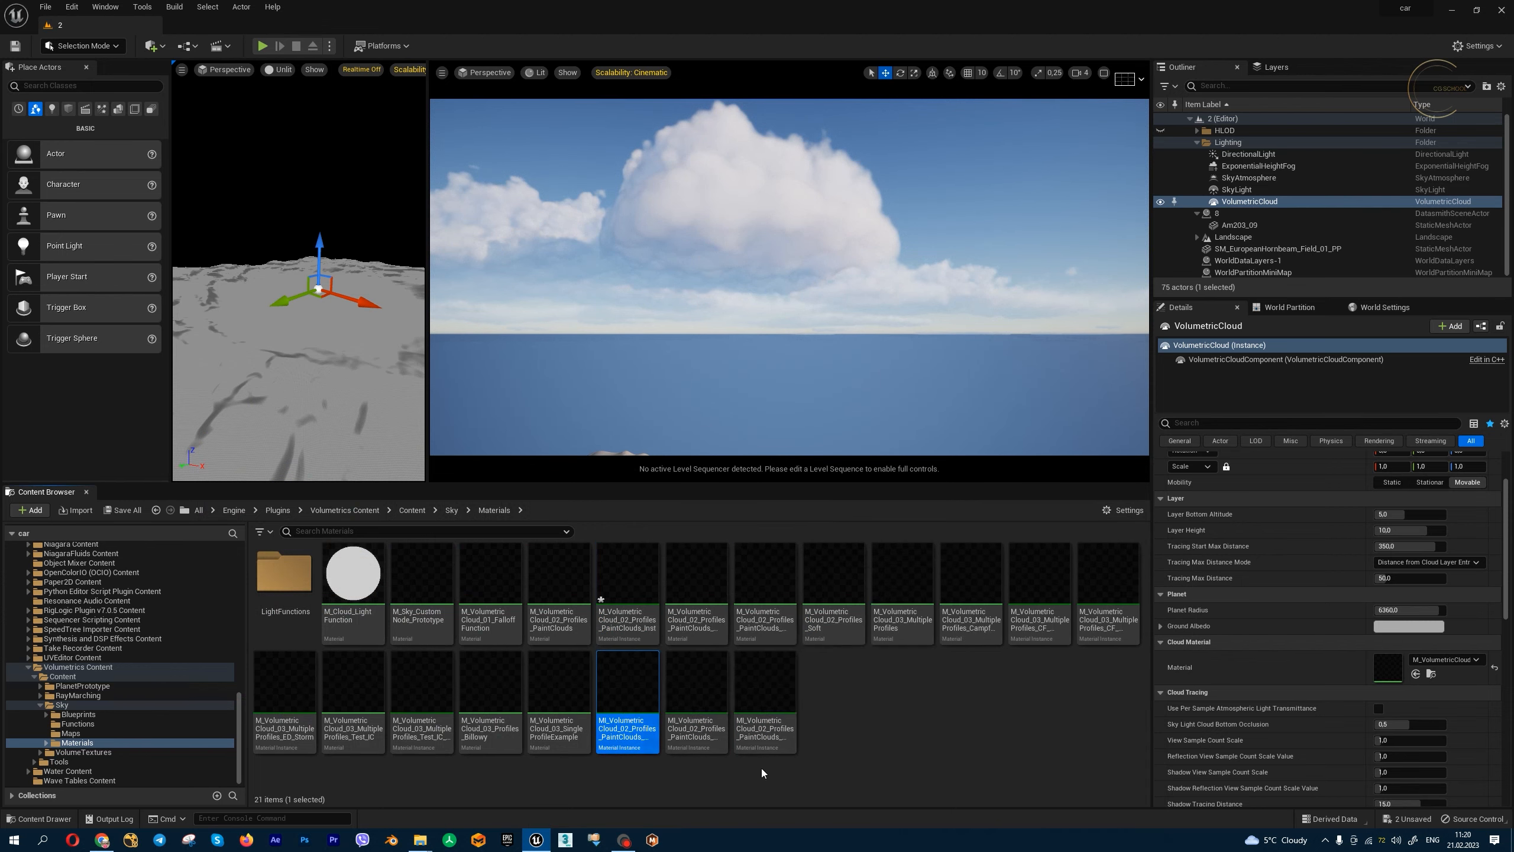
drag(633, 698, 1388, 666)
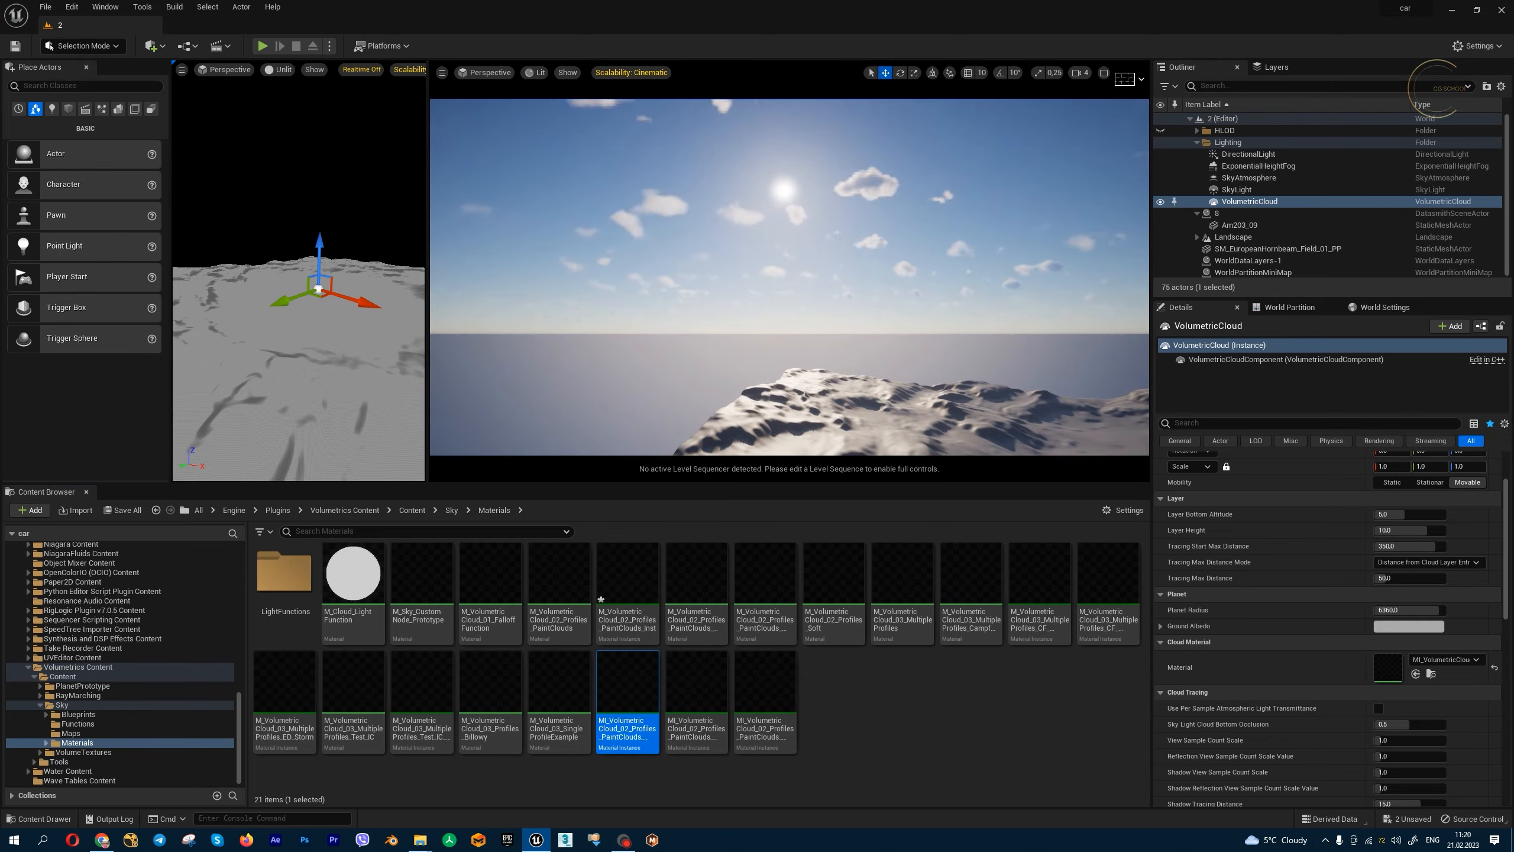
Step: Set the assigned cloud instance's Bias to about 1.15, Cloud 1 Height to 2.31, Cloud 2 Density to 0.44 and Show 2nd Cloud to 1.04
double_click(639, 693)
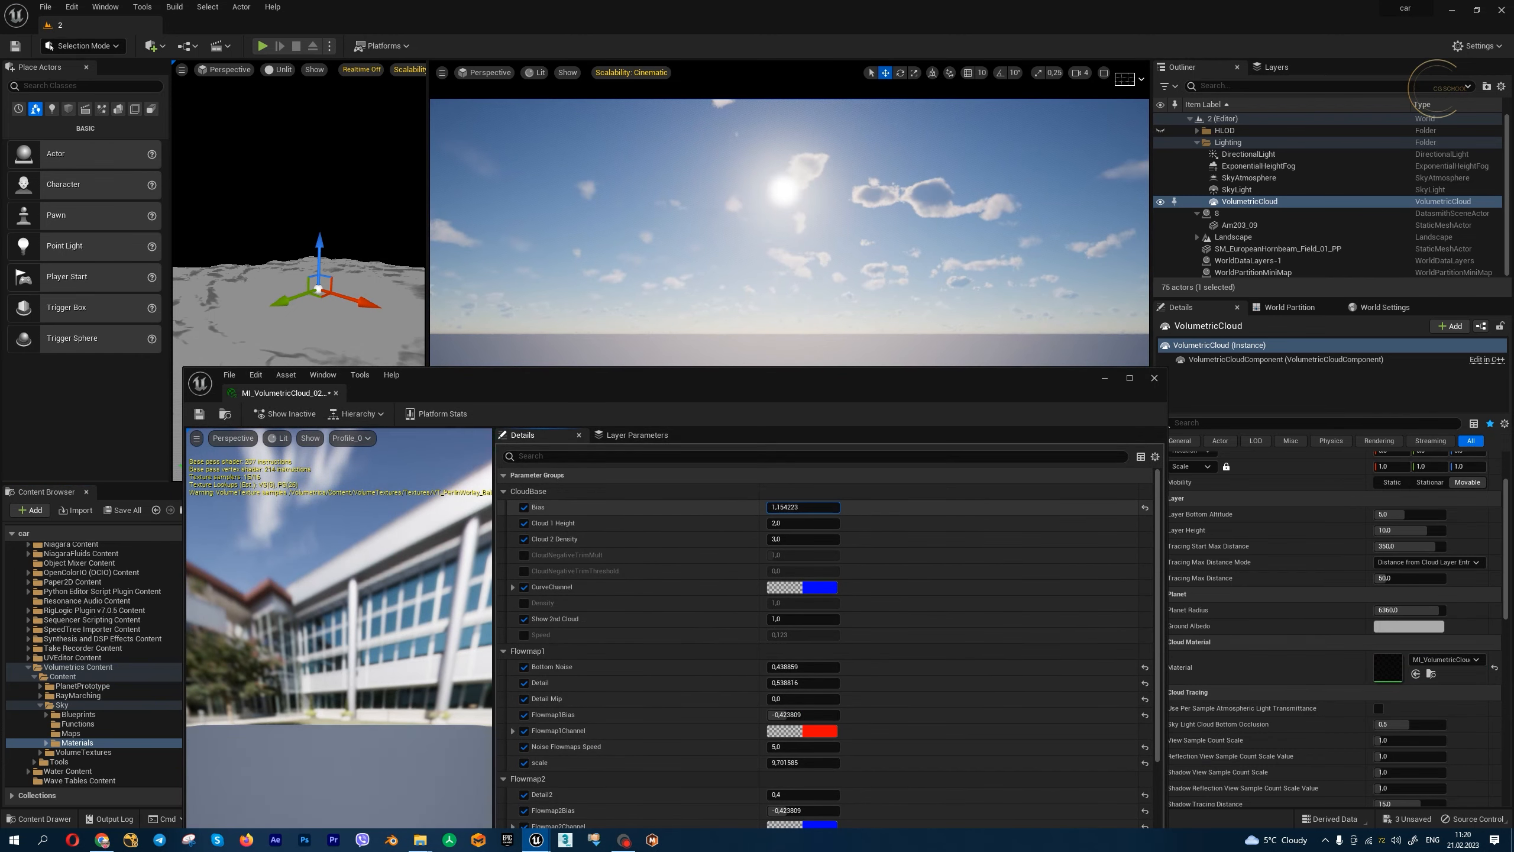
mouse_move(803, 523)
mouse_down()
mouse_move(823, 523)
mouse_move(790, 539)
mouse_up()
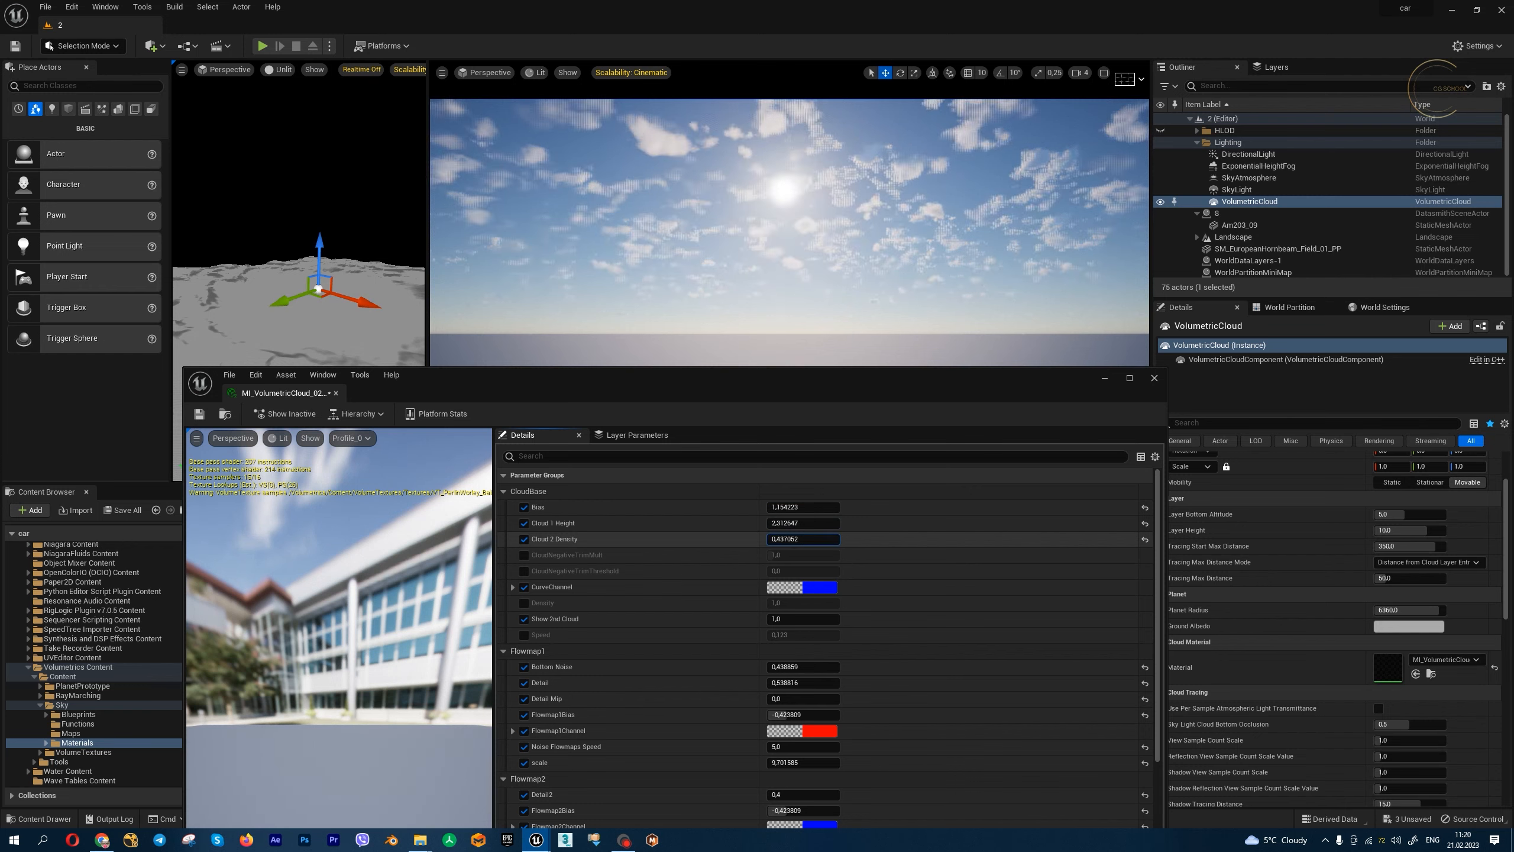
drag(803, 619, 811, 618)
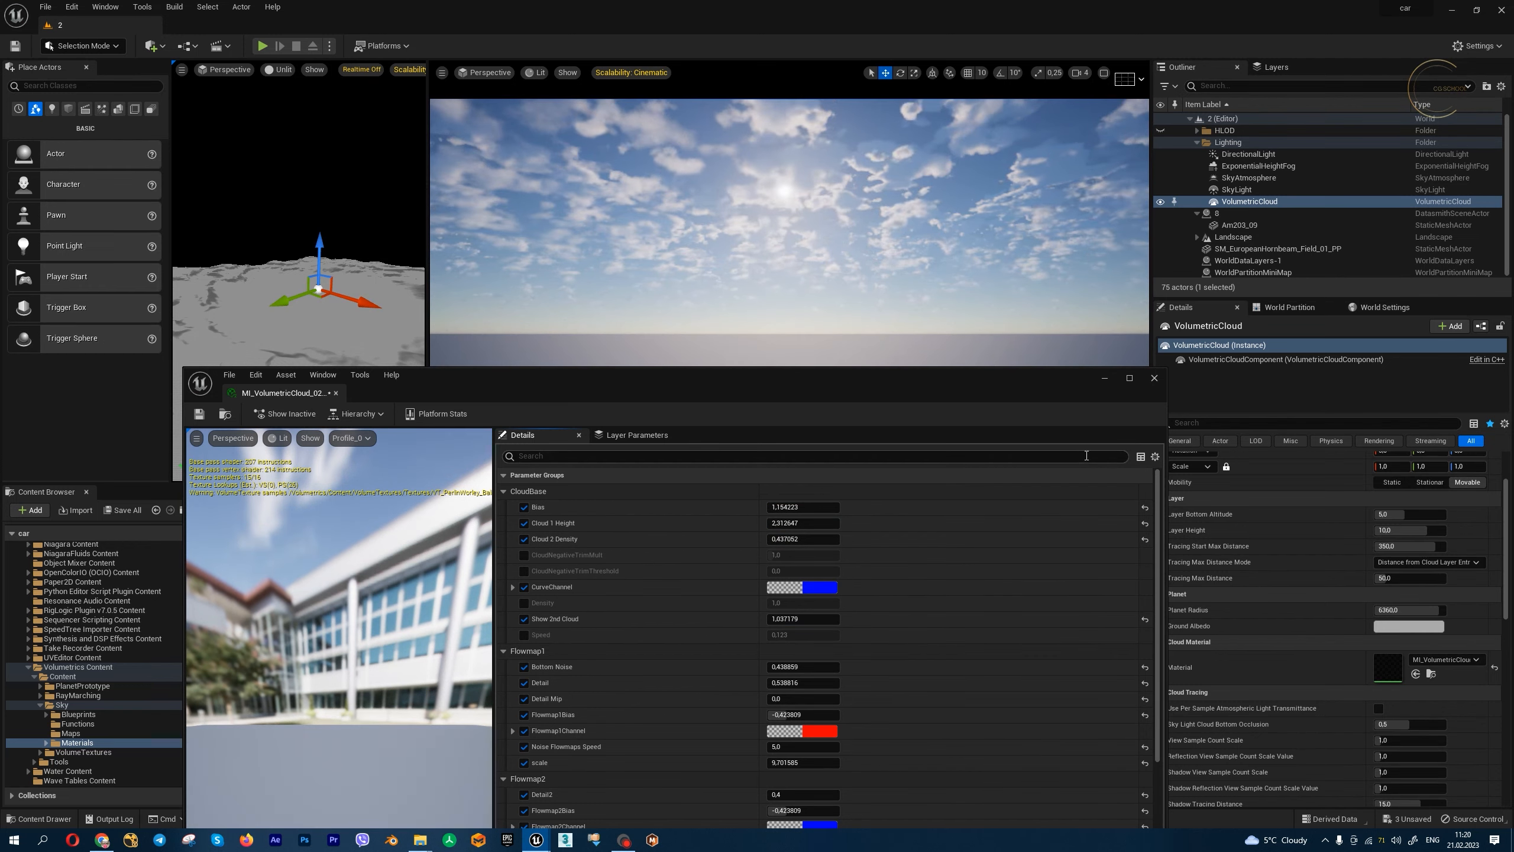
click(1105, 378)
drag(1026, 358, 1121, 358)
drag(787, 357, 876, 358)
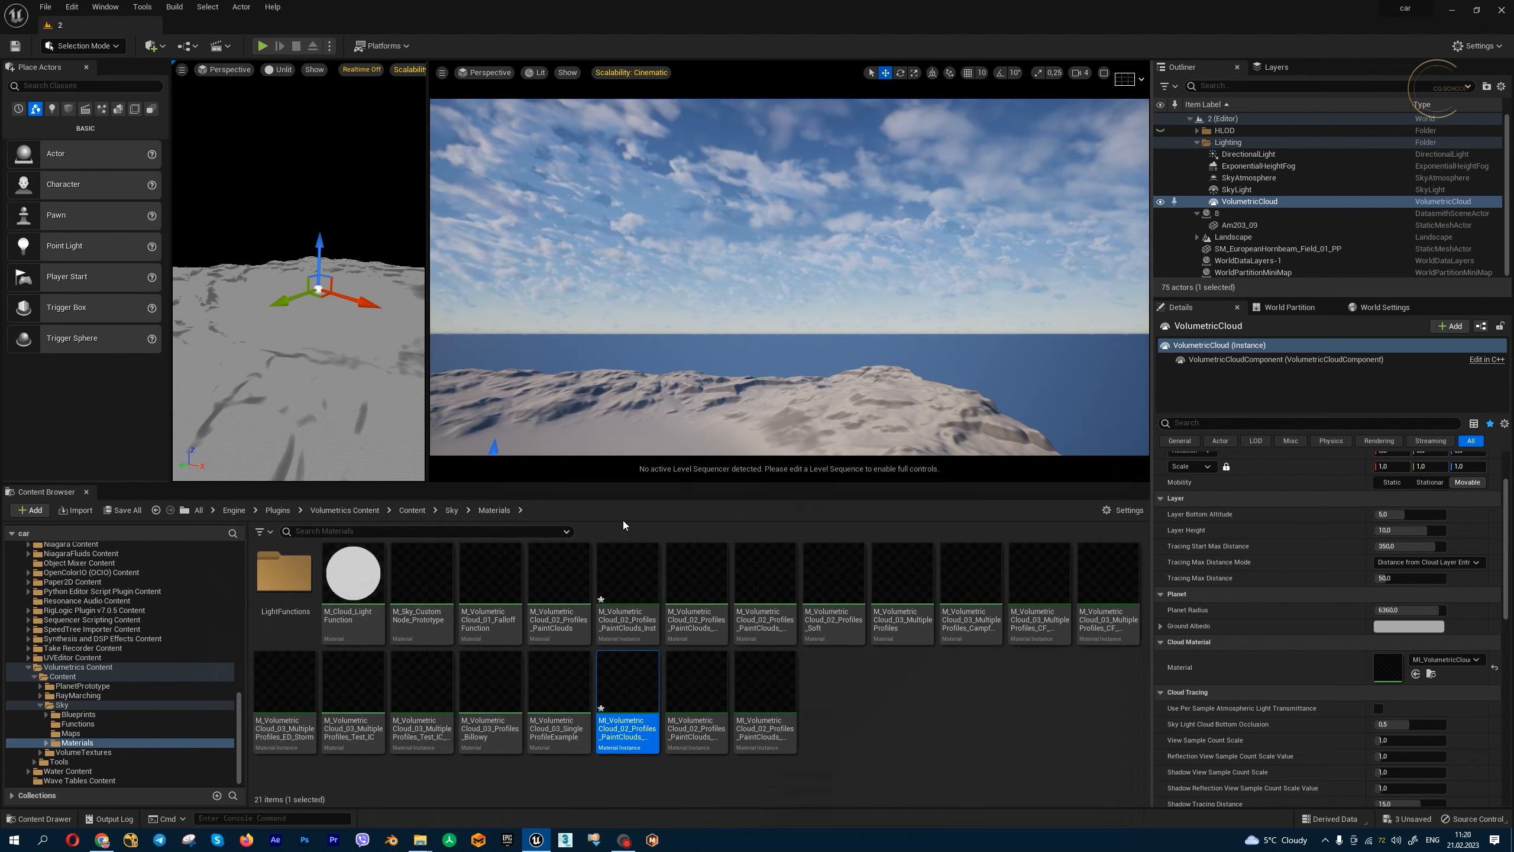
Step: Assign the M_Sky_CustomNode_Prototype material to the VolumetricCloud
click(873, 714)
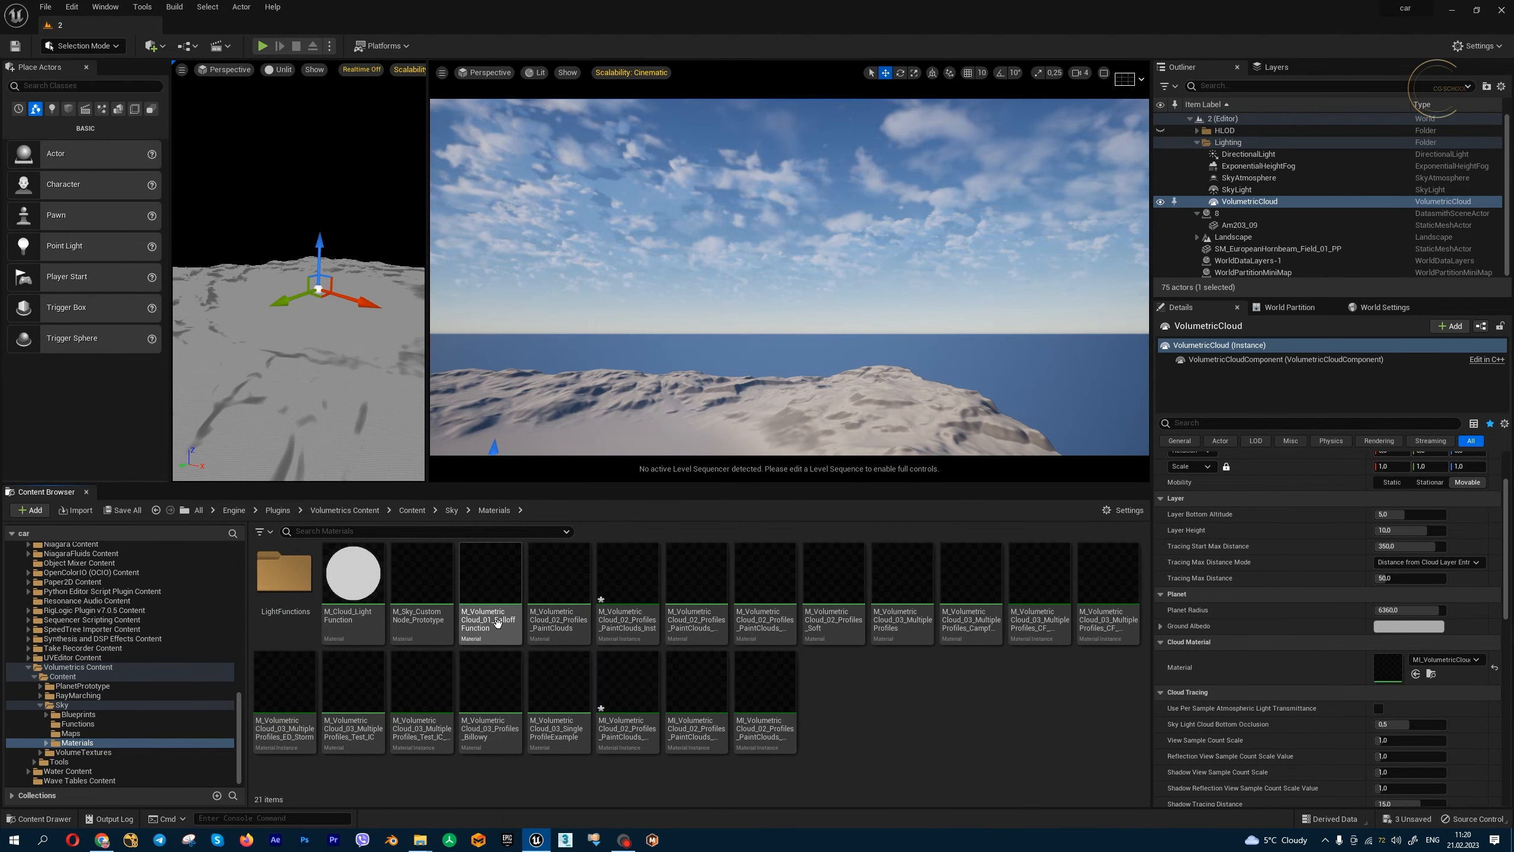
click(430, 579)
drag(430, 582, 1386, 666)
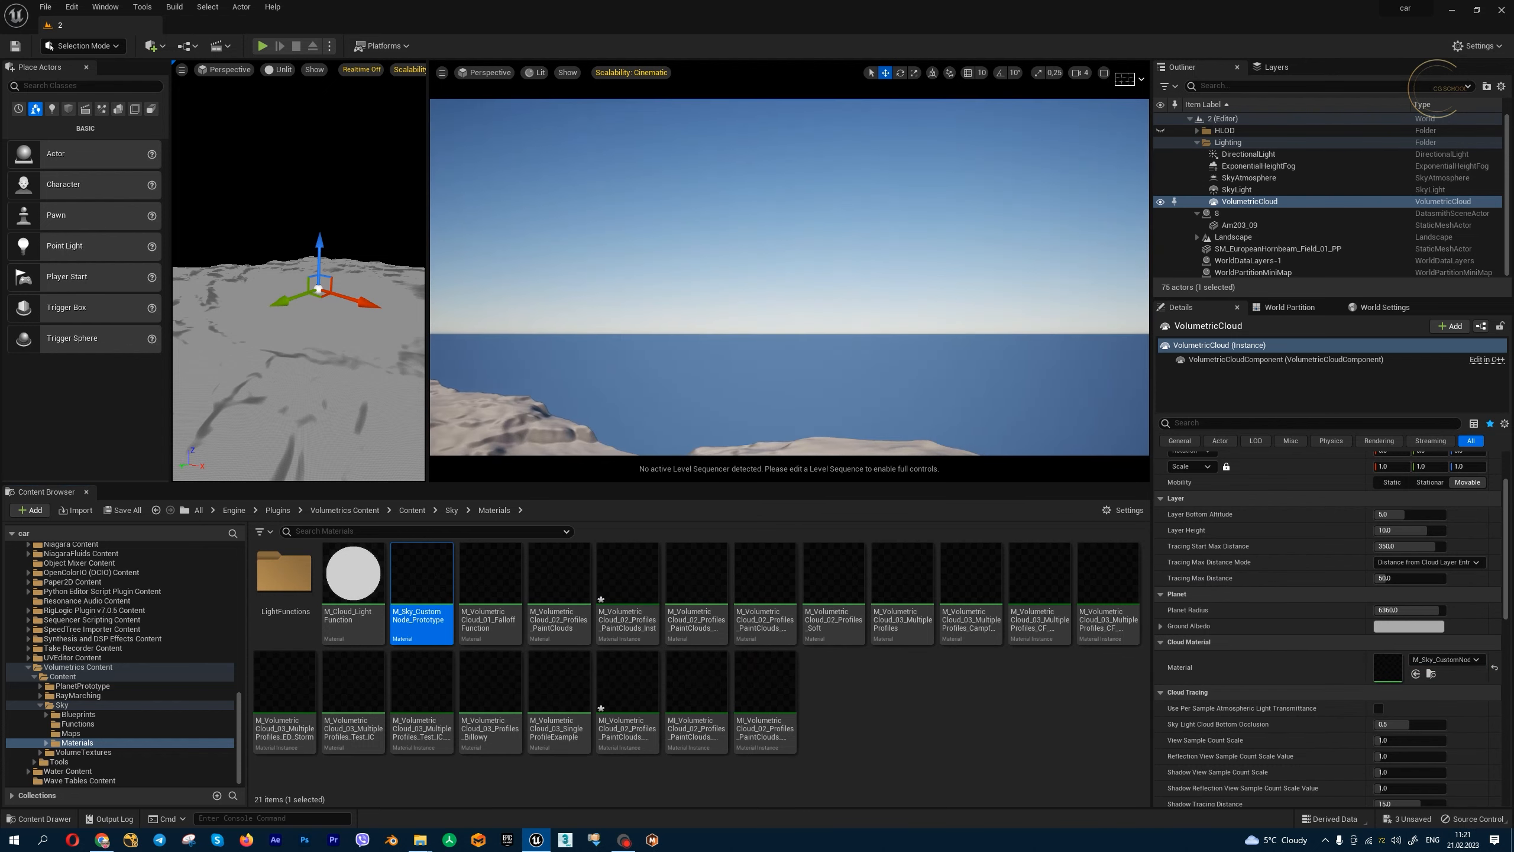
click(560, 582)
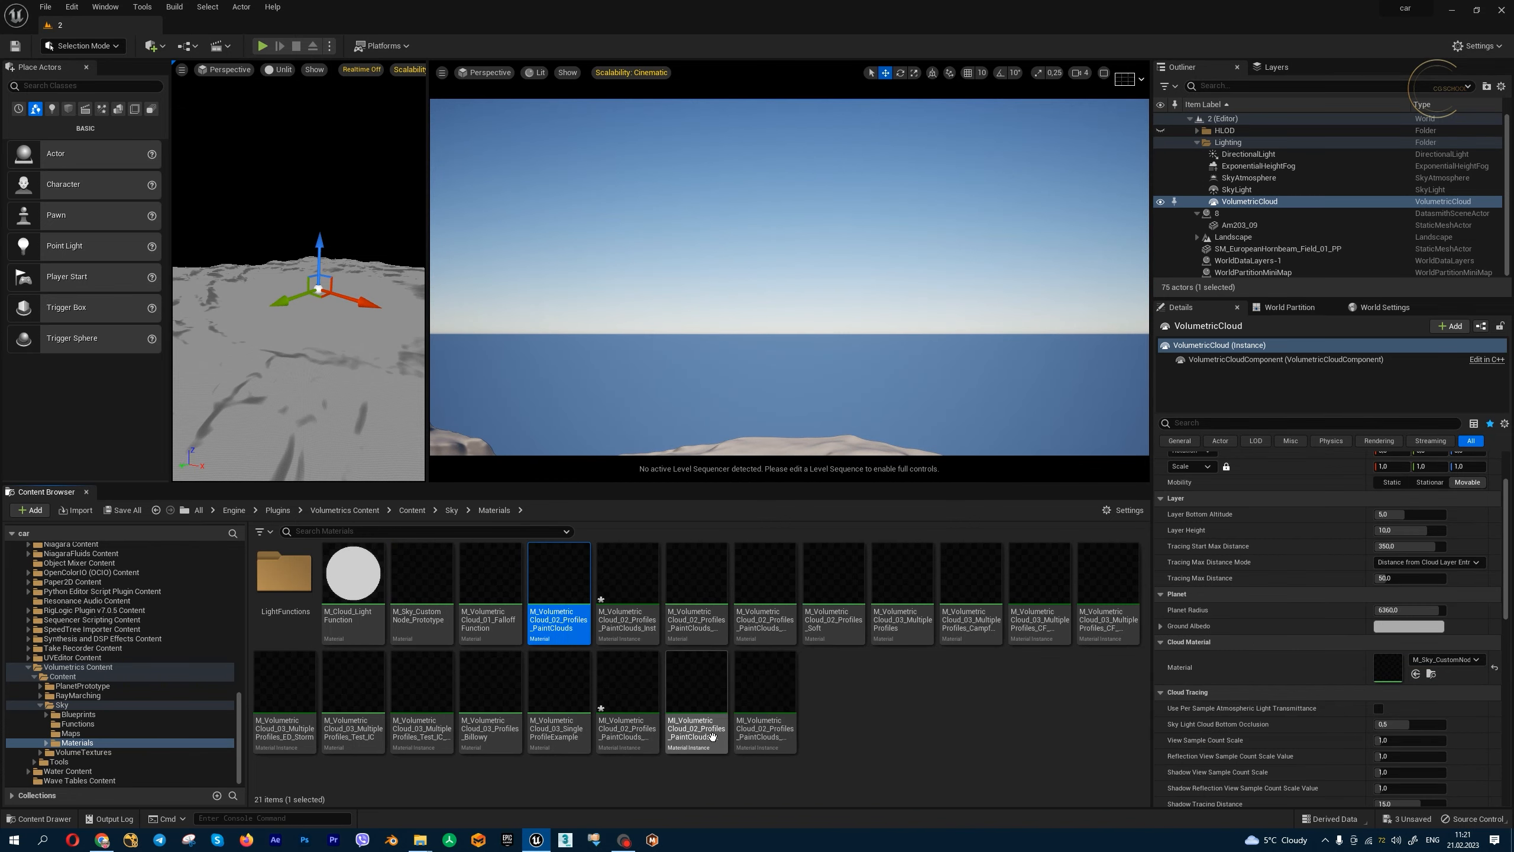
click(637, 702)
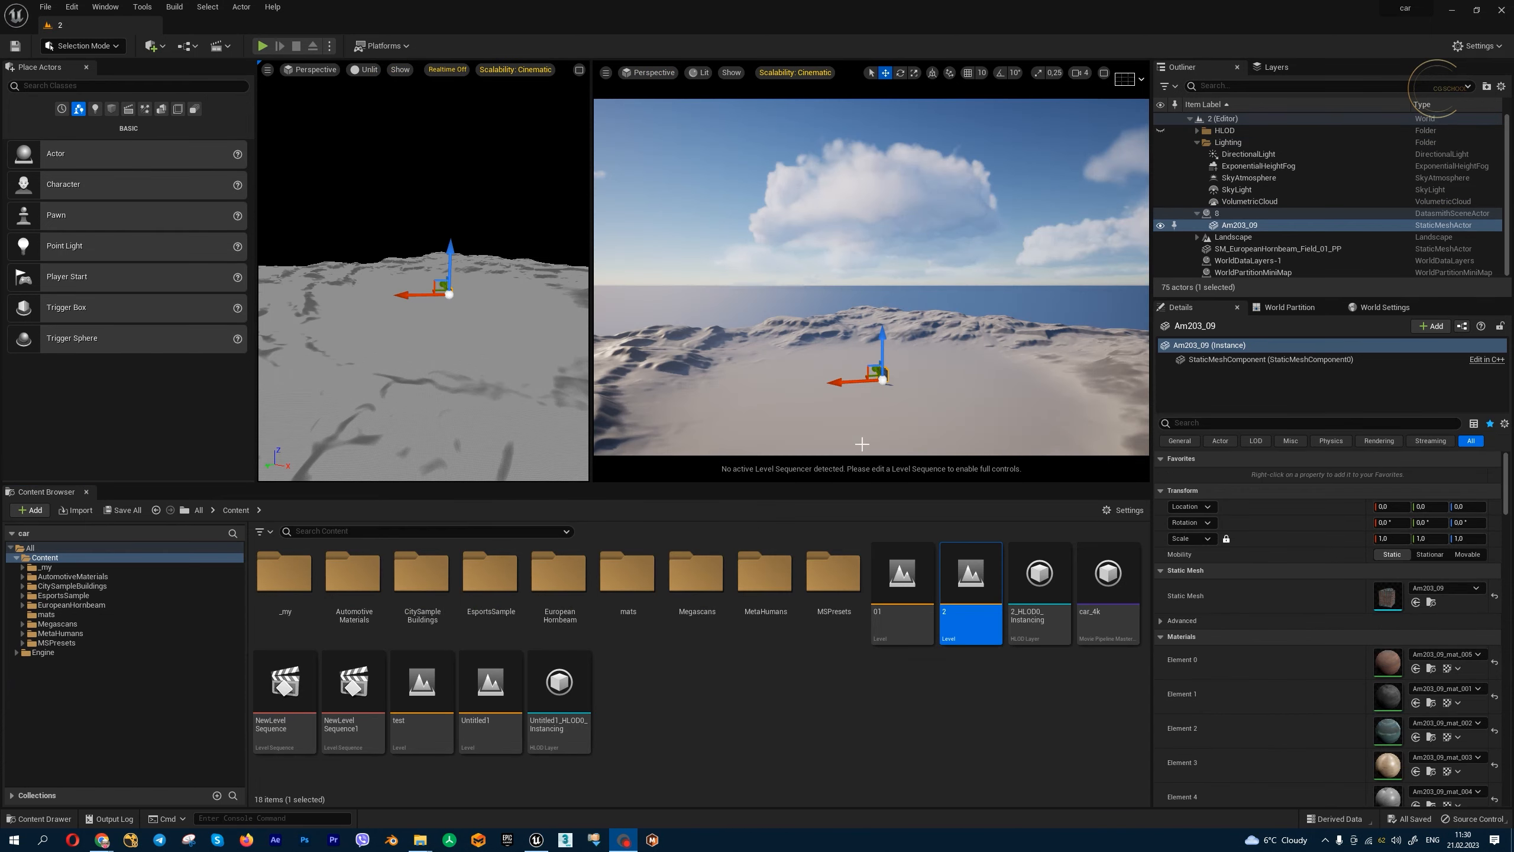
Step: Search the project's plugins for "hdr"
mouse_move(828, 392)
right_down()
mouse_move(864, 393)
mouse_move(828, 393)
right_up()
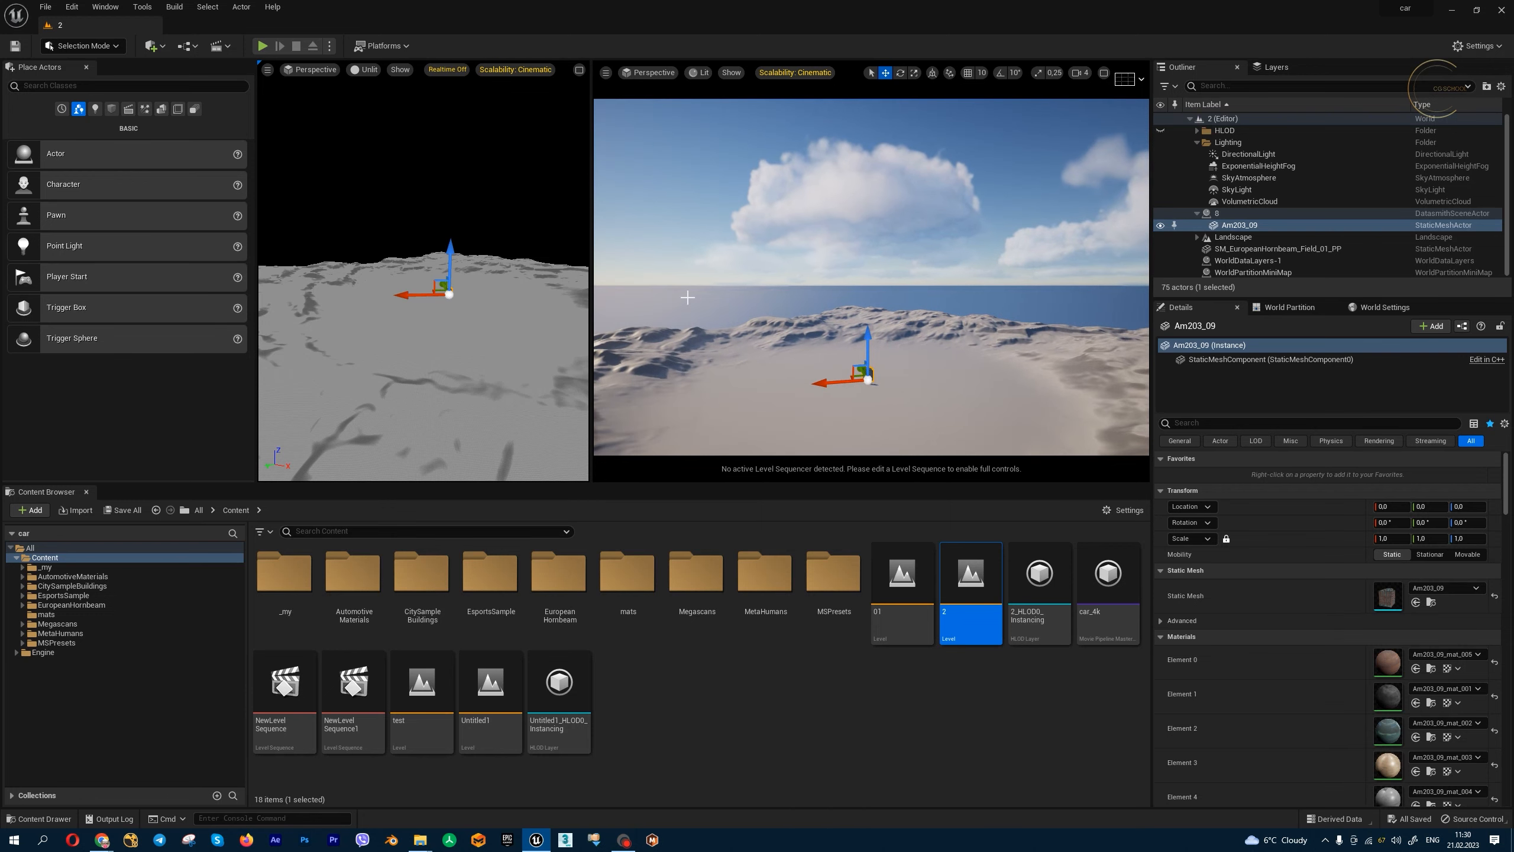
click(71, 7)
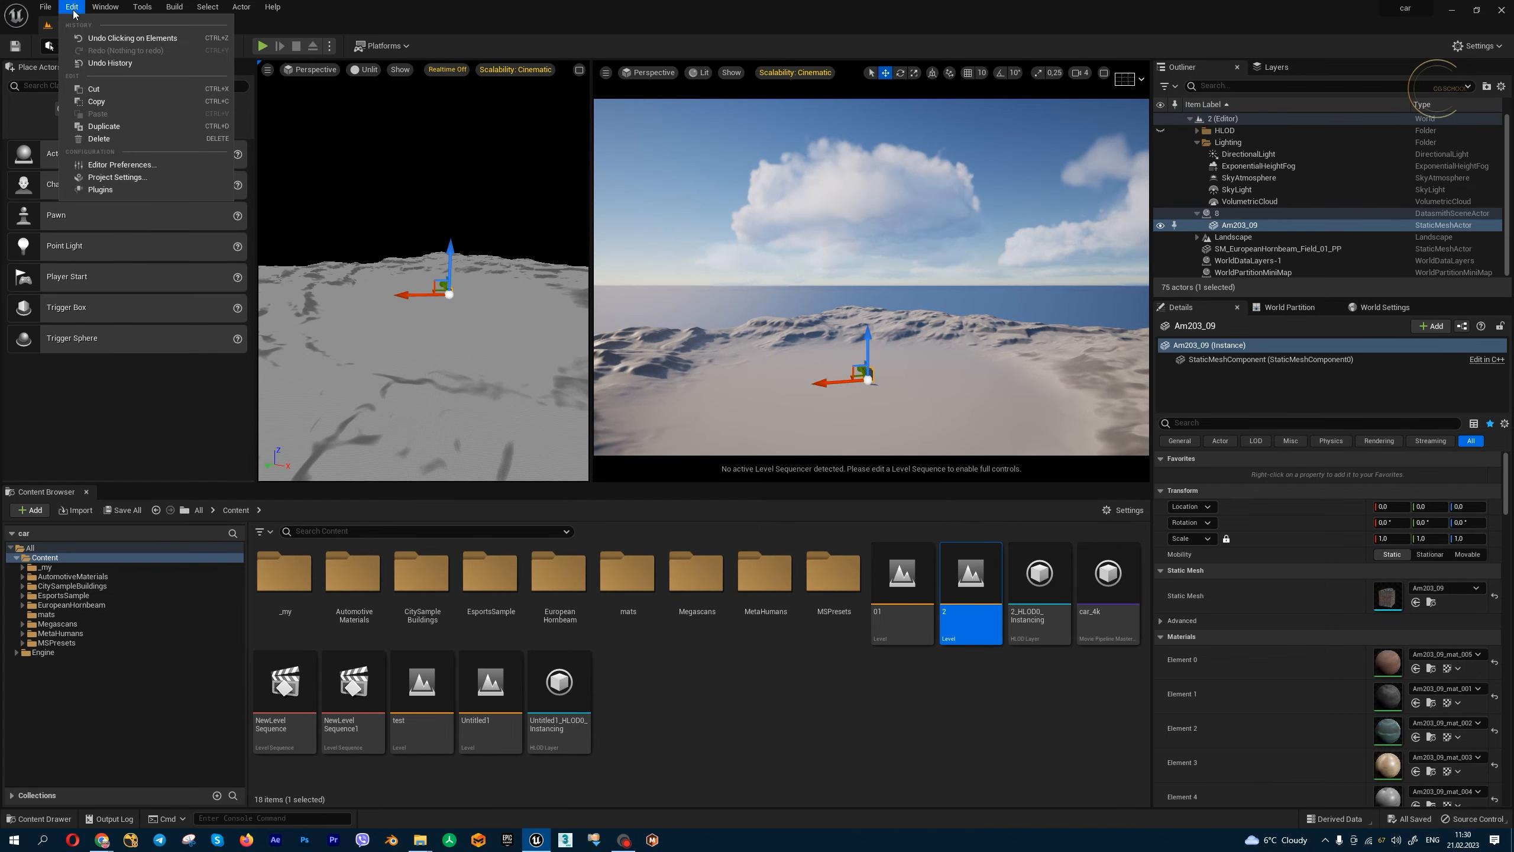
click(90, 198)
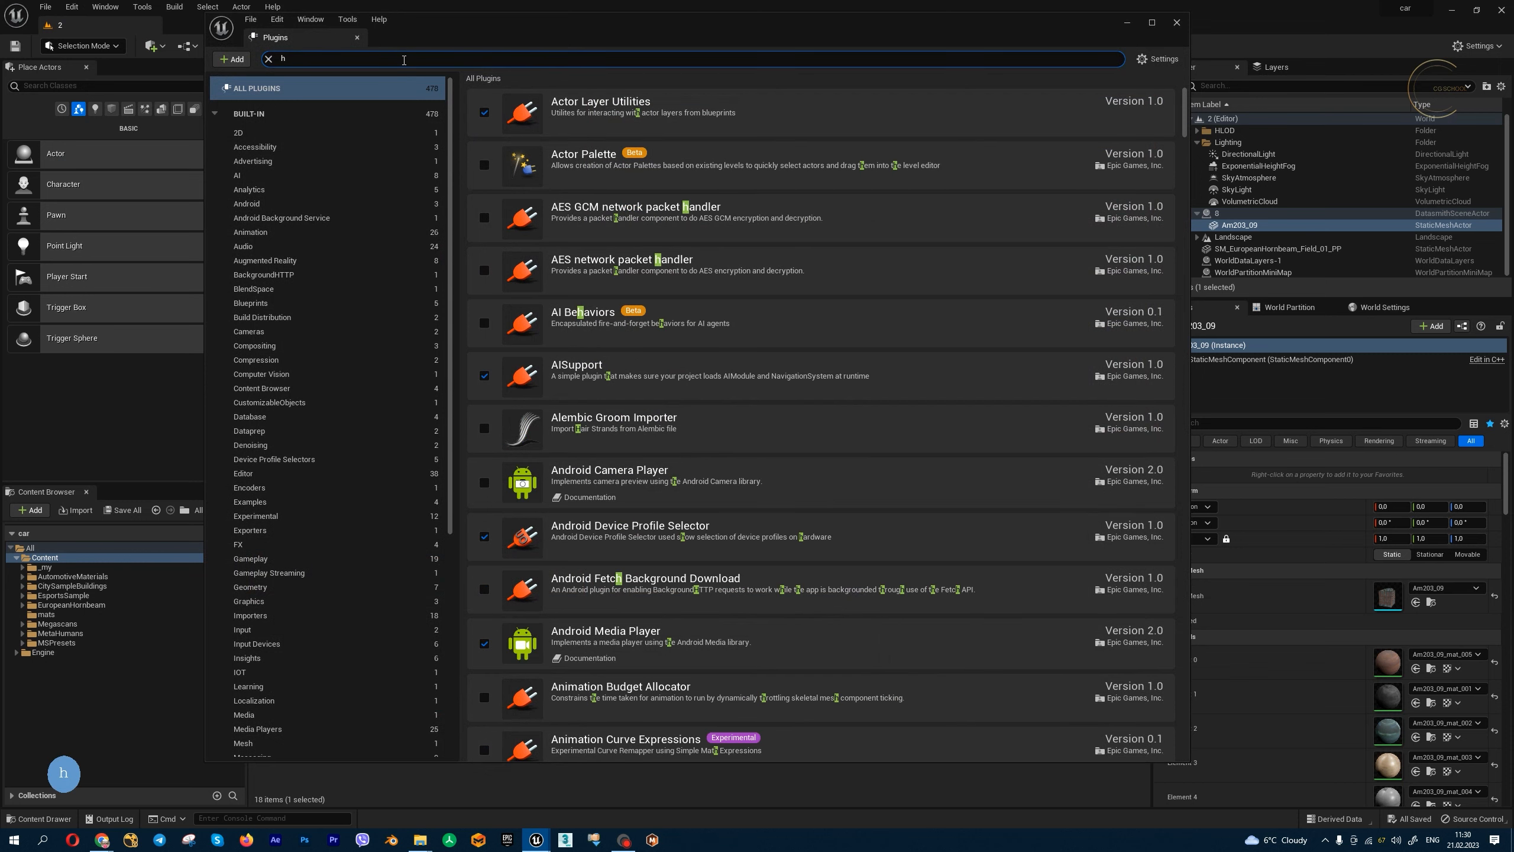
text(dr)
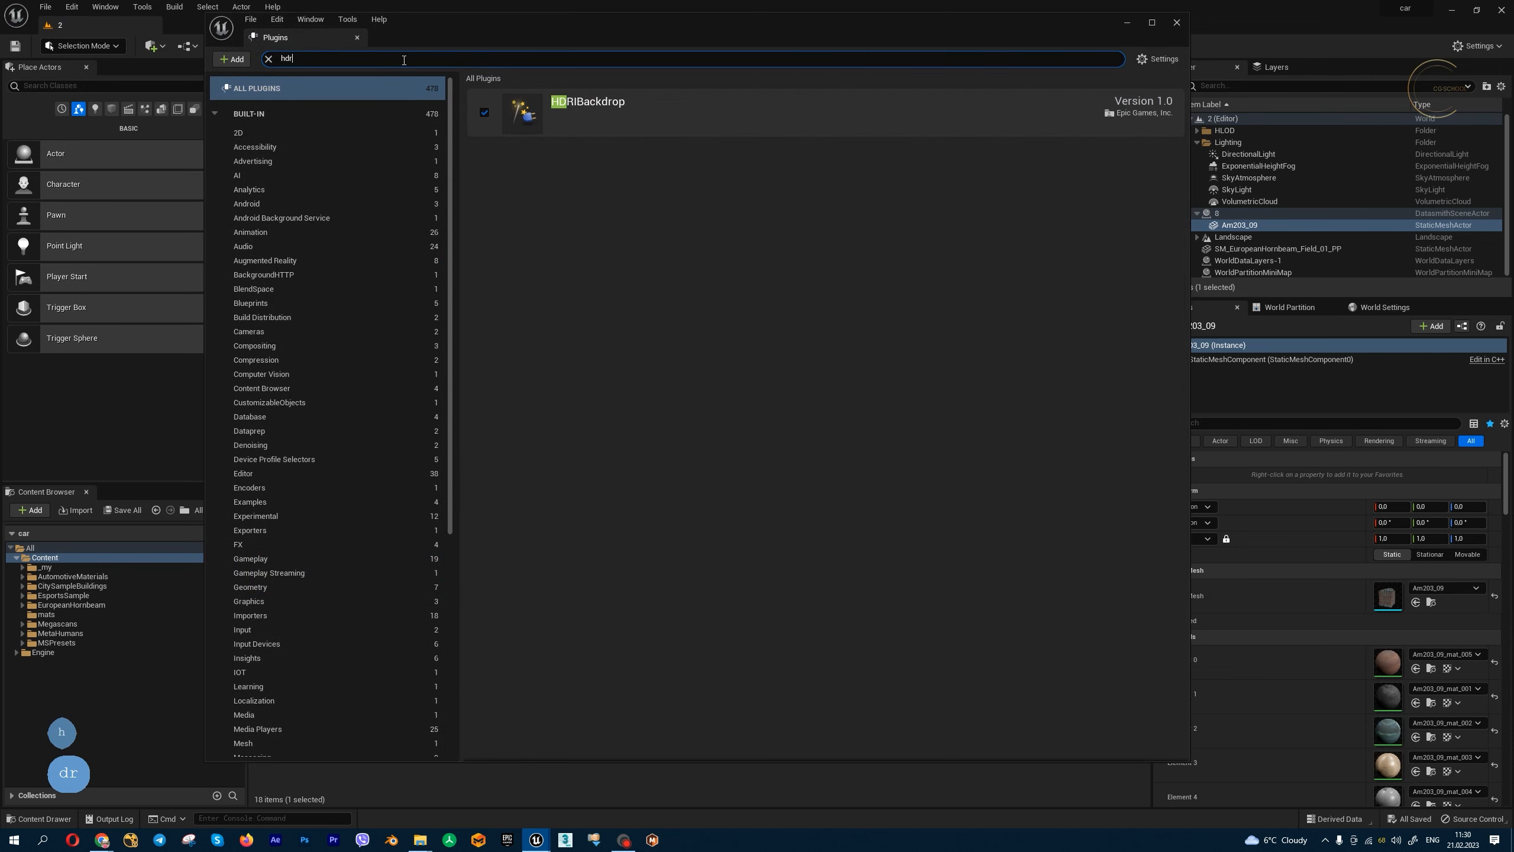
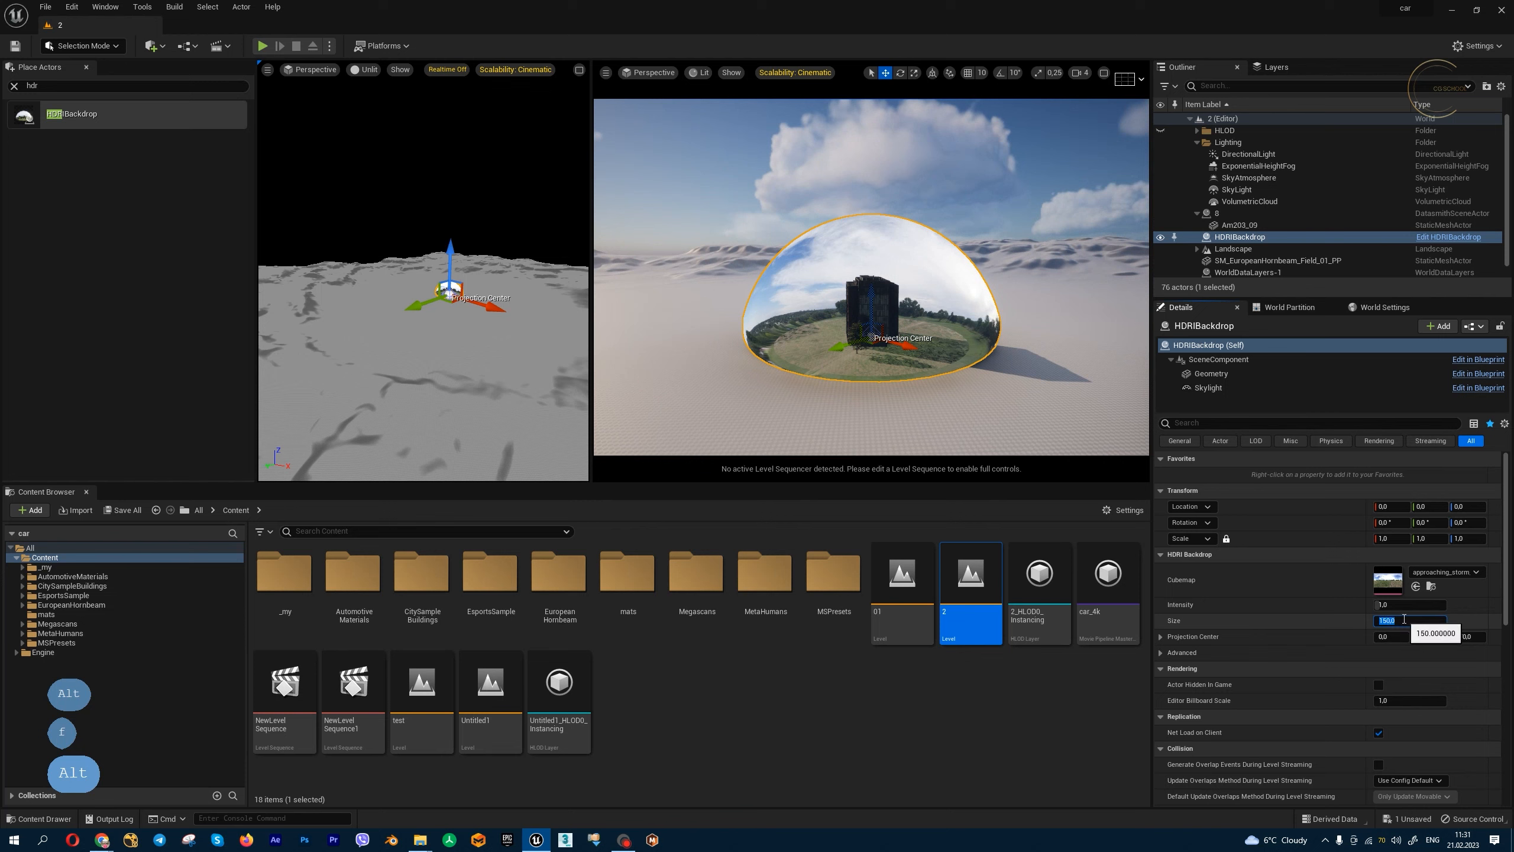
Step: Set the HDRIBackdrop's Size to 20000 after trying 2000
text(2000)
key(Return)
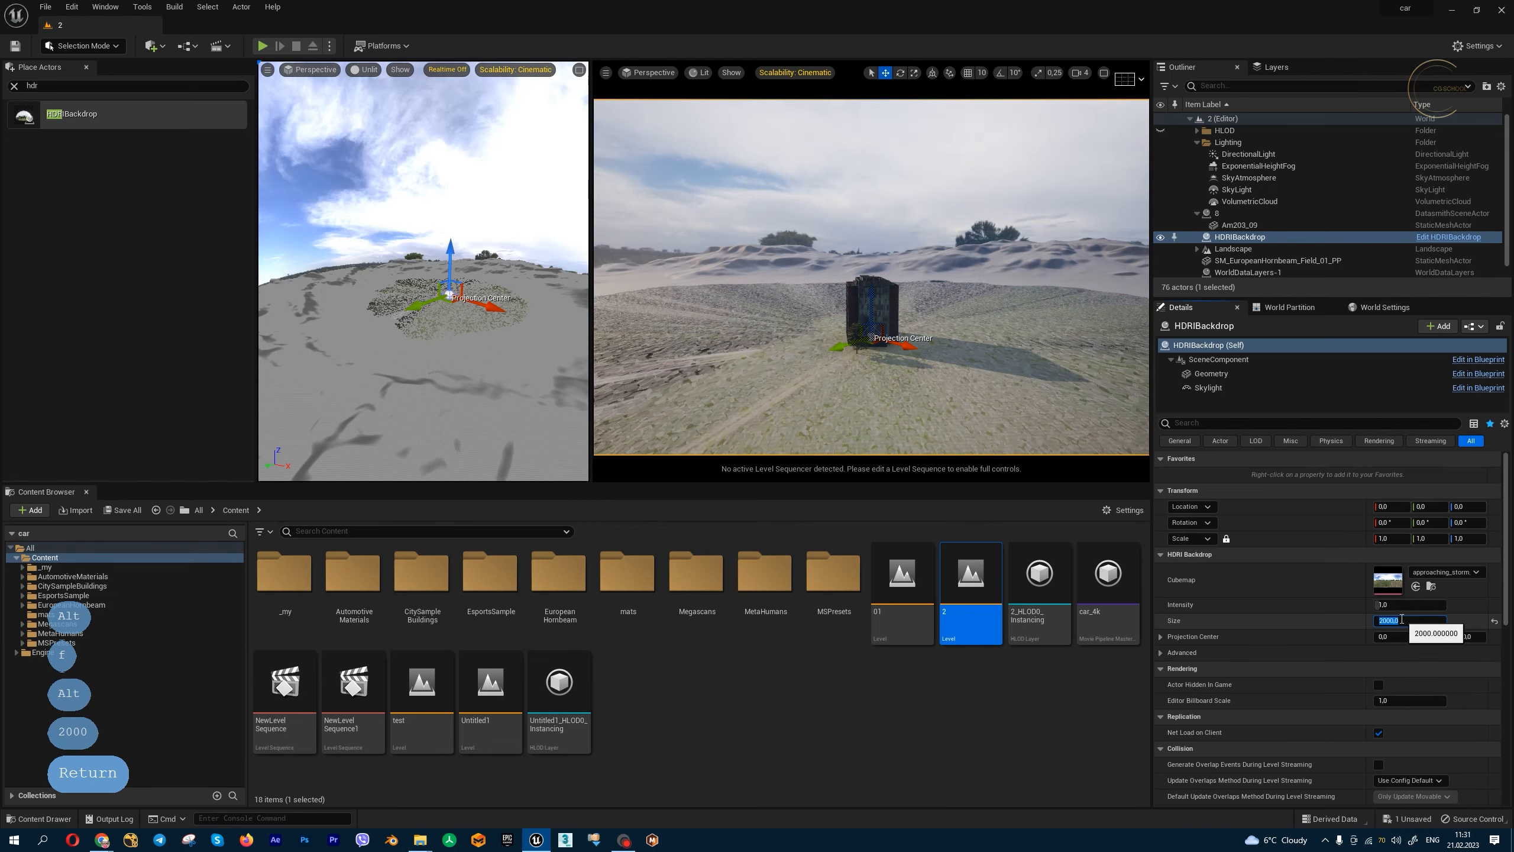
mouse_move(958, 286)
right_down()
mouse_move(930, 287)
mouse_move(948, 287)
right_up()
key(s)
key(d)
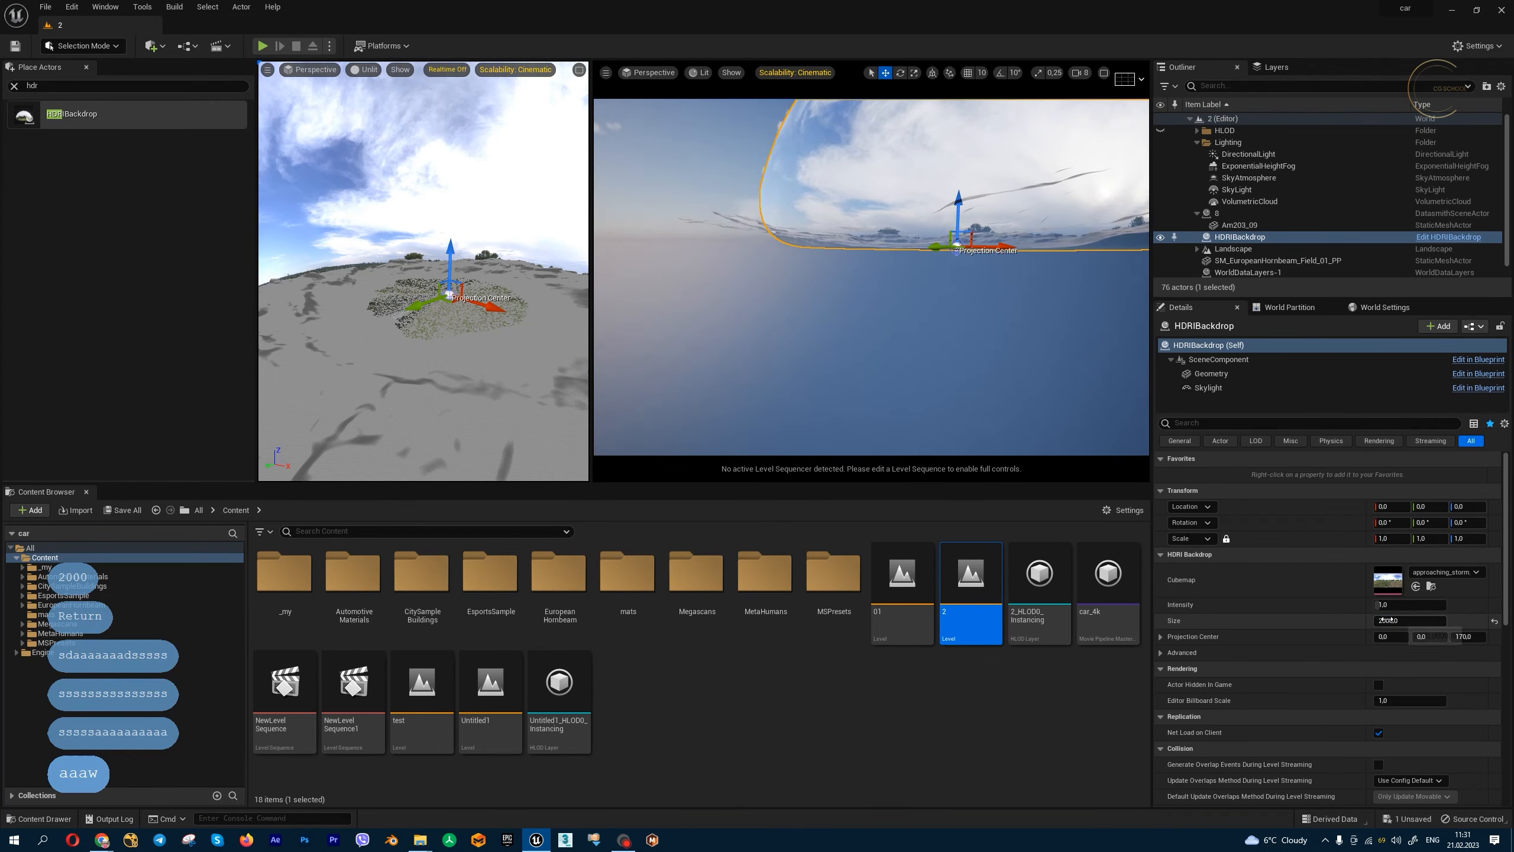
text(0)
key(Return)
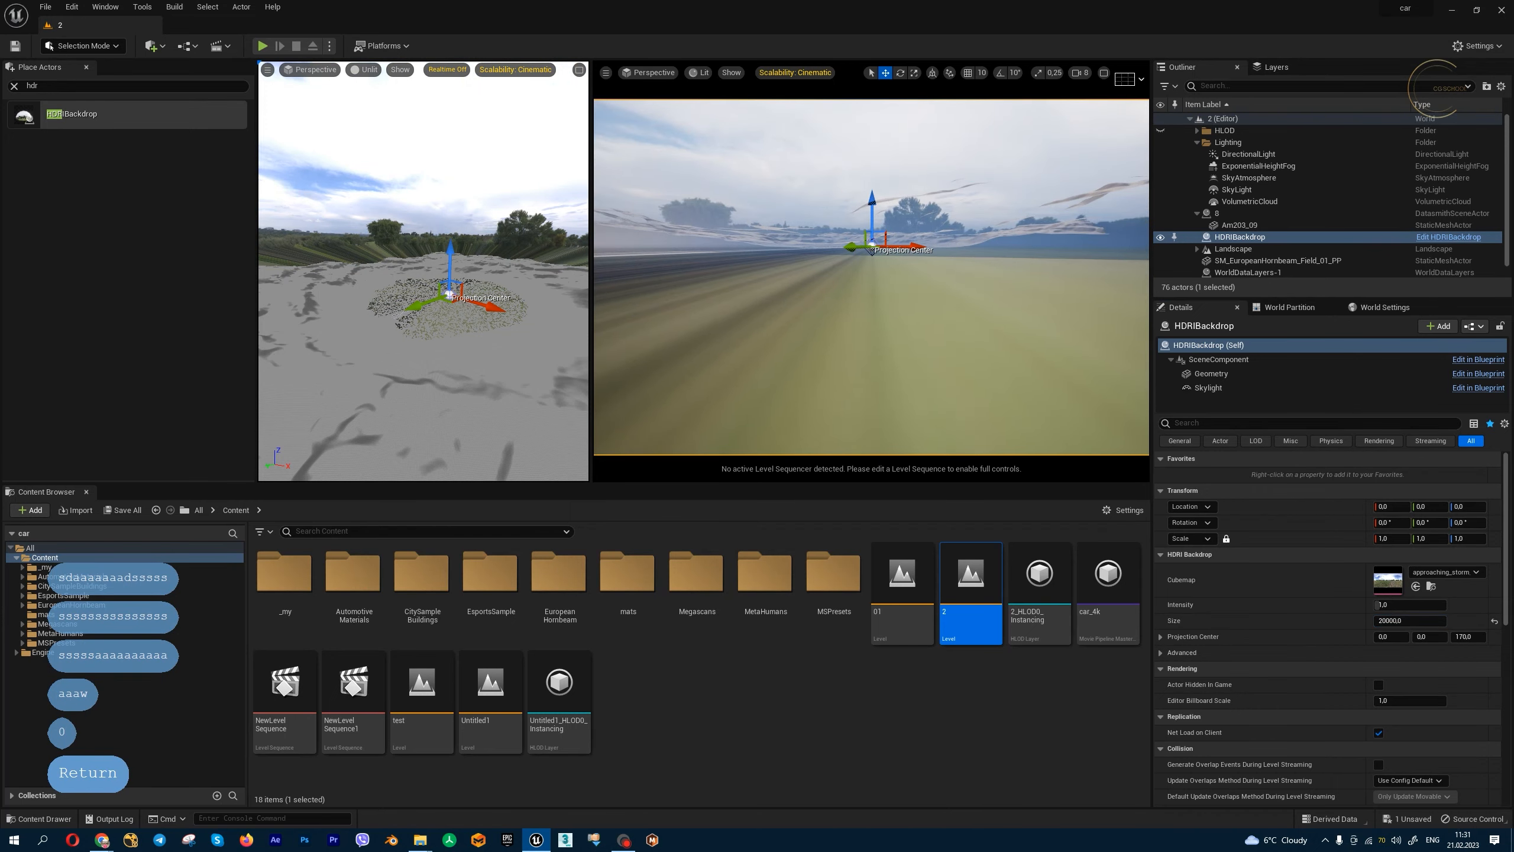
Step: Examine how the building and its surrounding ground sit inside the enlarged HDRI backdrop
click(450, 293)
click(450, 292)
key(f)
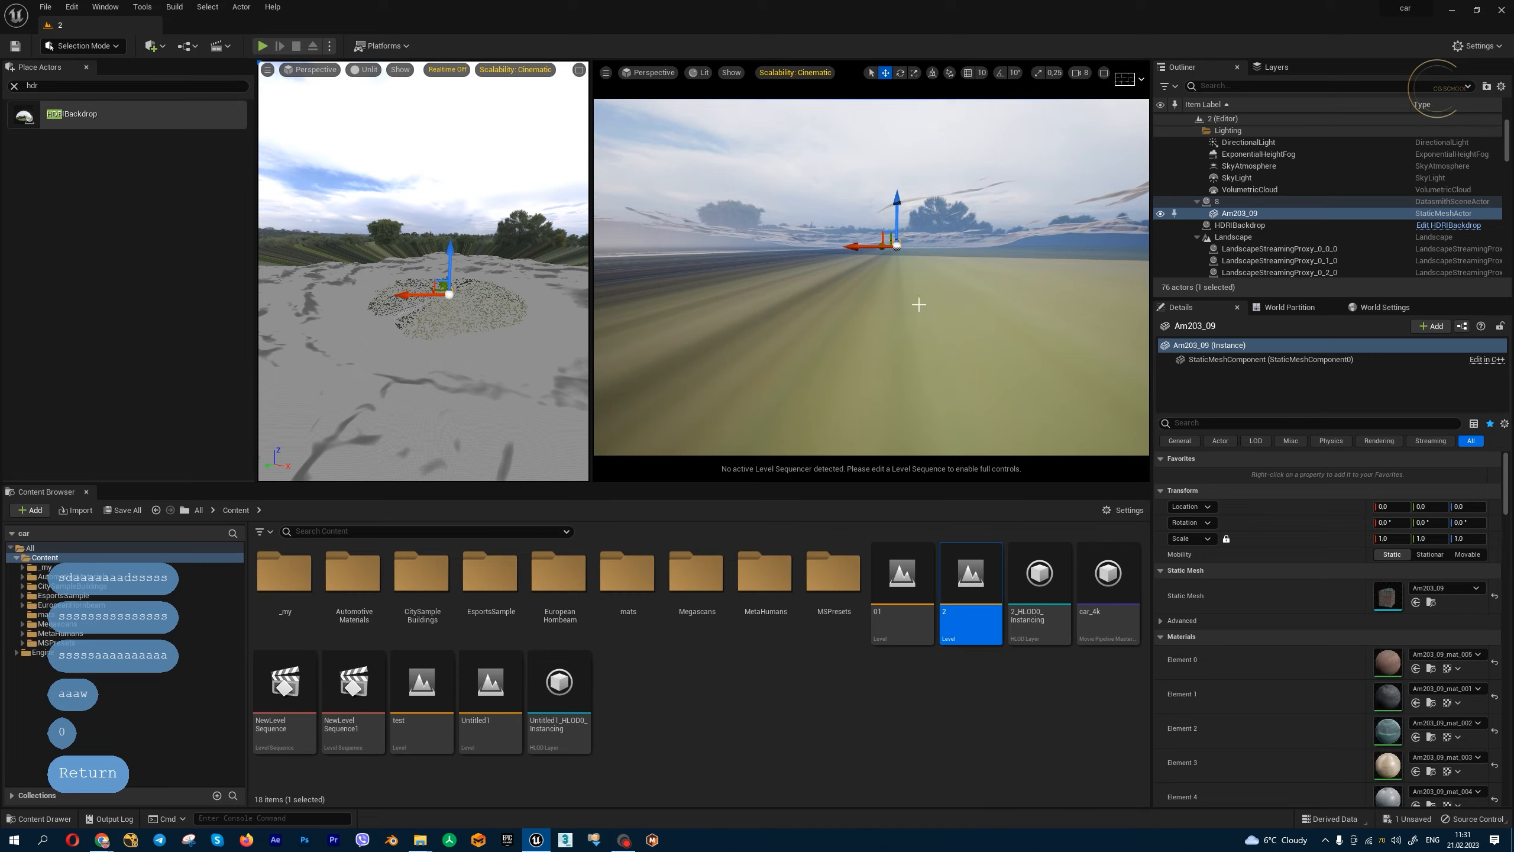
alt+drag(872, 278, 907, 286)
key(d)
key(s)
right_drag(907, 286, 906, 322)
key(w)
key(a)
key(w)
key(e)
key(w)
key(a)
key(e)
key(s)
click(954, 358)
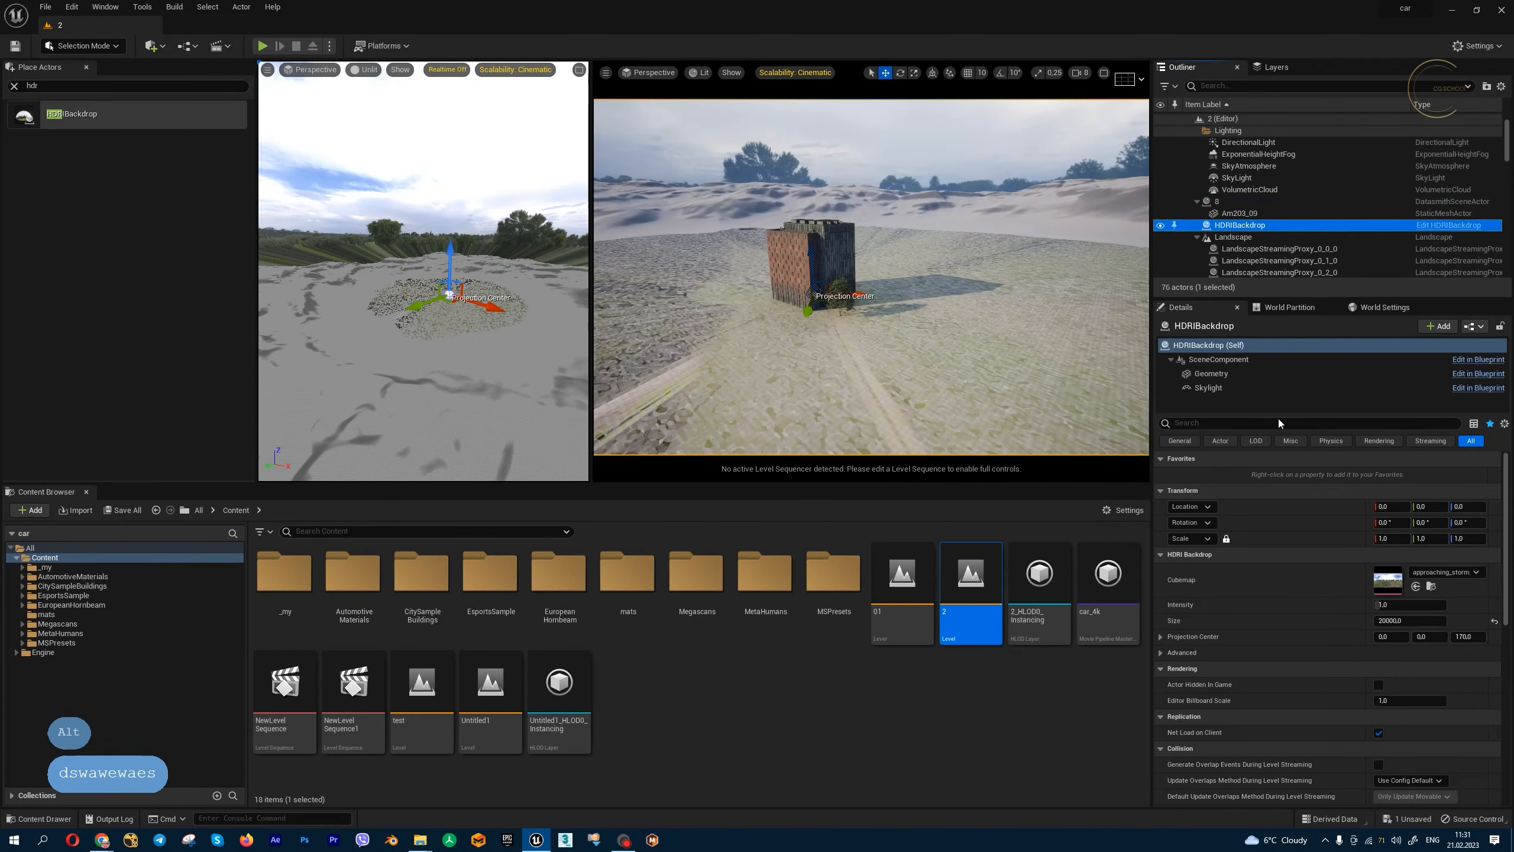
Step: Delete the DirectionalLight, ExponentialHeightFog, SkyAtmosphere, SkyLight and VolumetricCloud, and move the HDRIBackdrop into the Lighting folder
click(1255, 190)
shift+click(1254, 142)
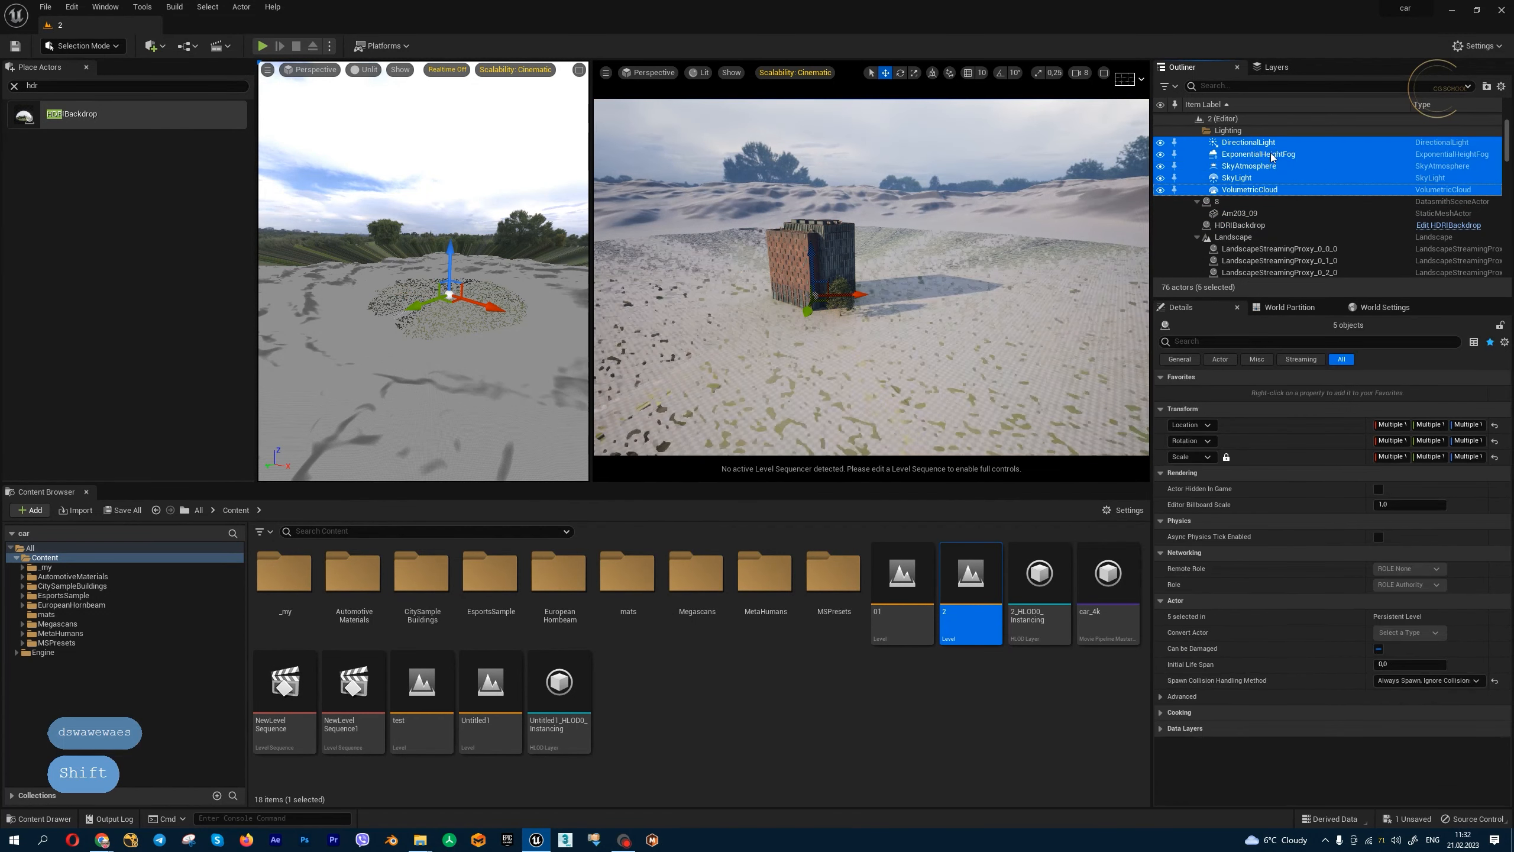
key(Delete)
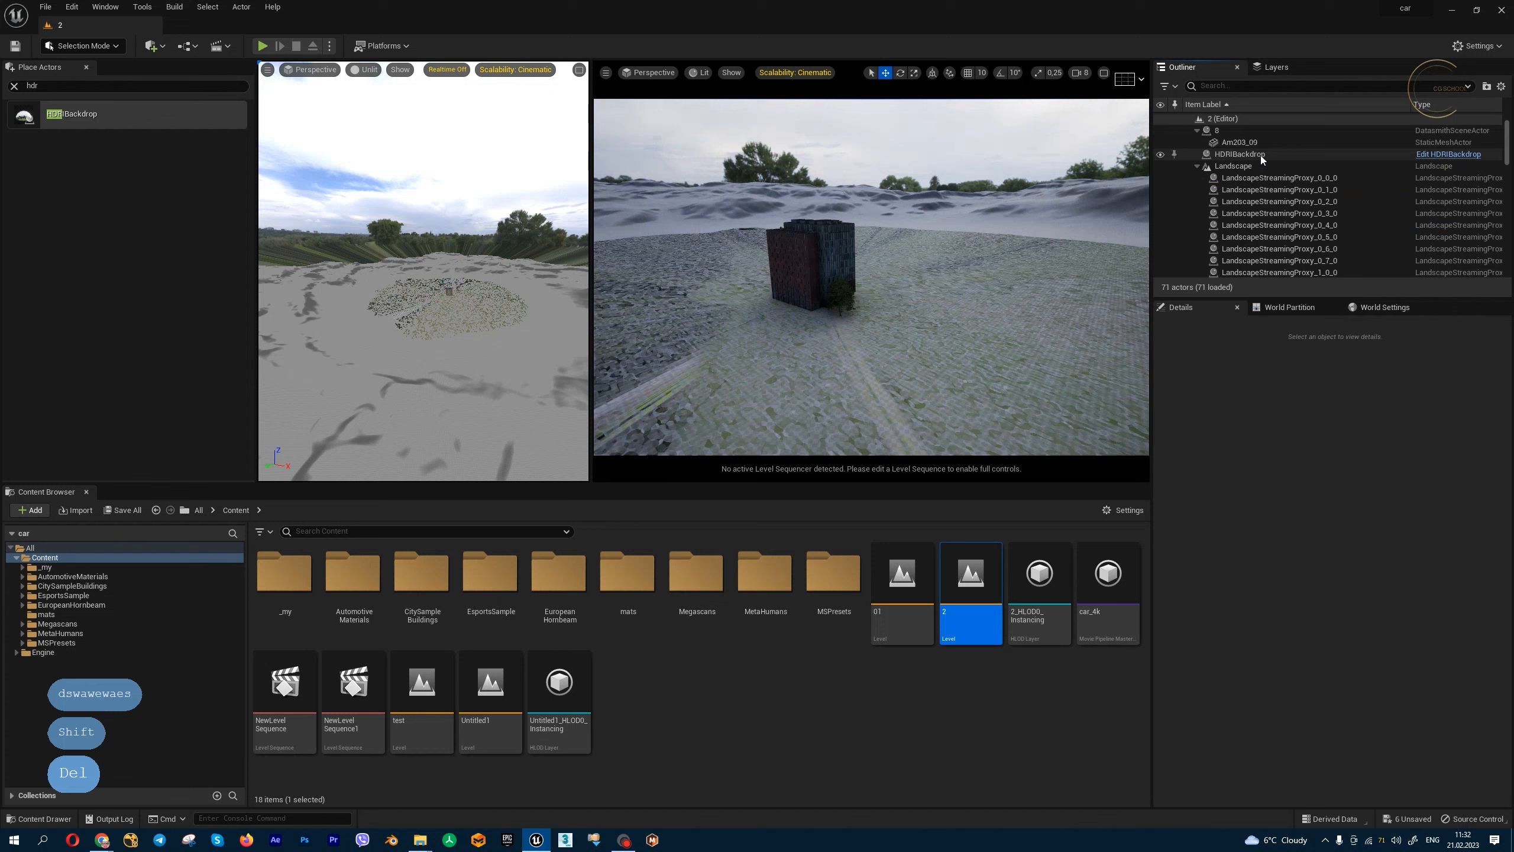
click(1273, 153)
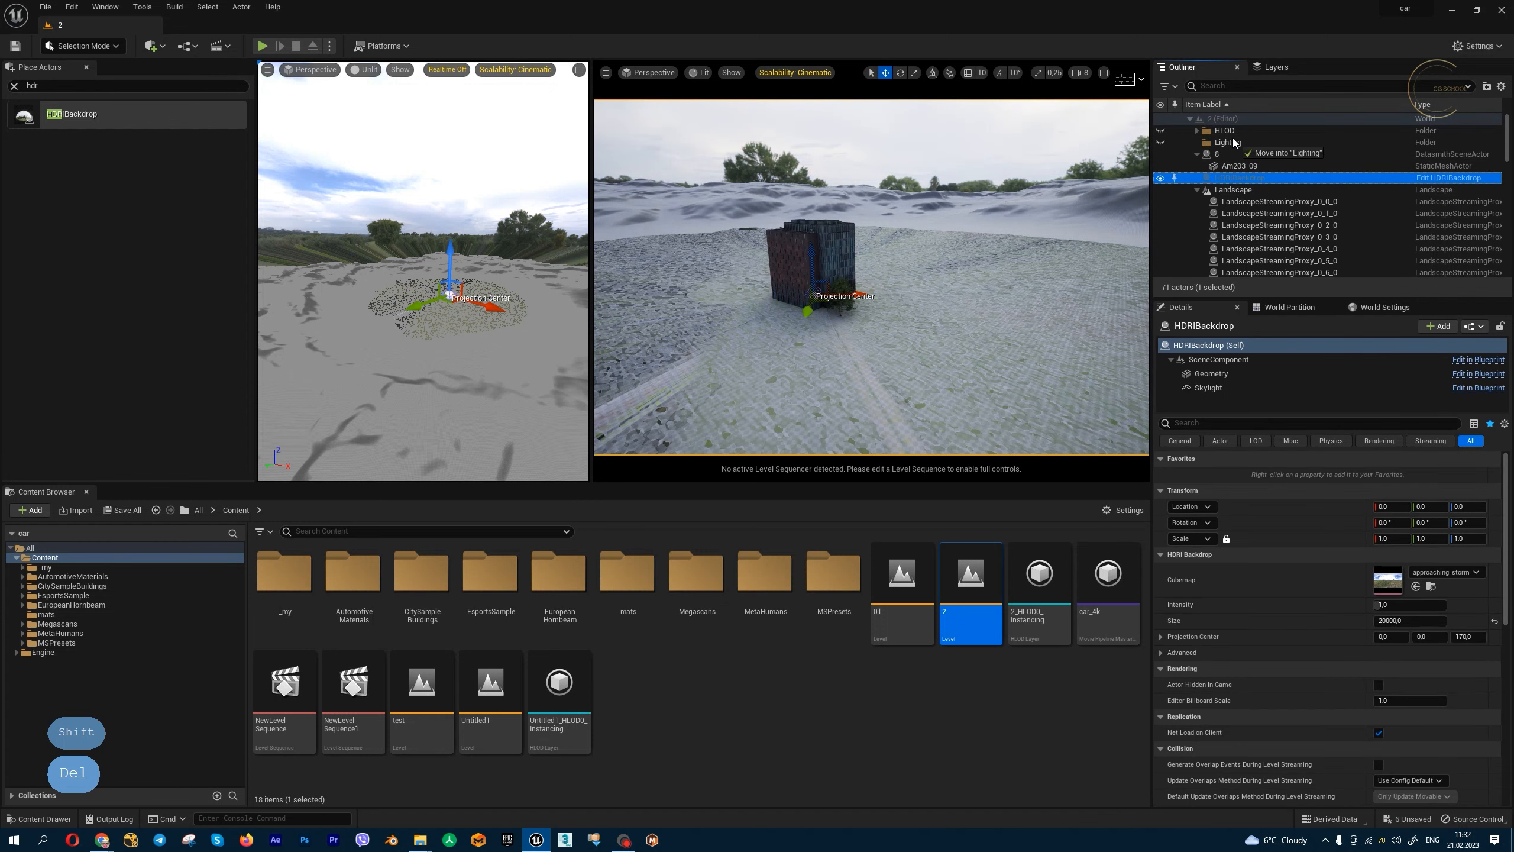
drag(1234, 142, 1235, 142)
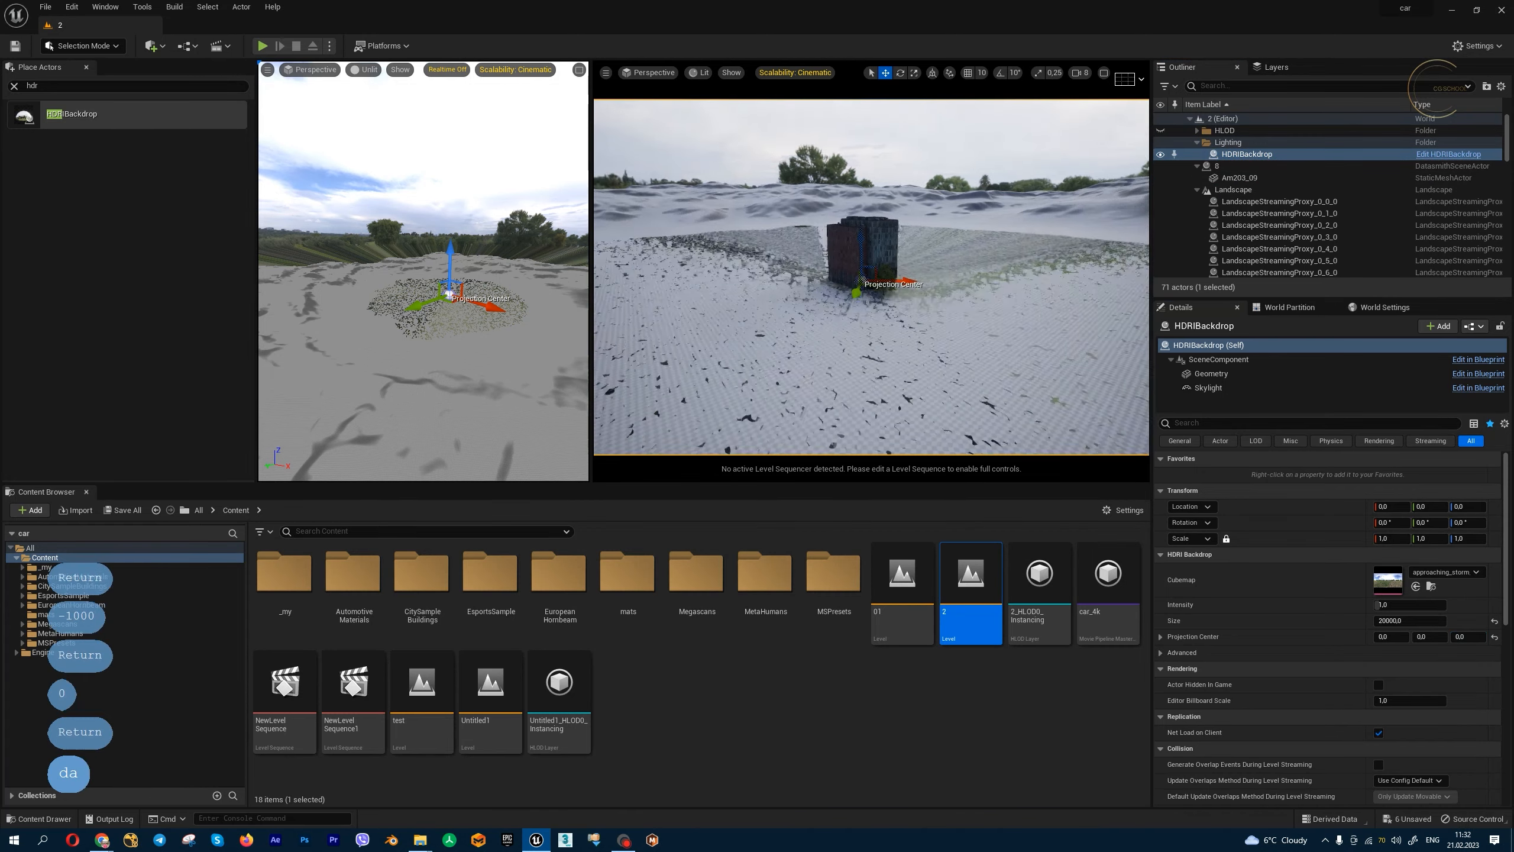
Step: Lower the HDRIBackdrop beneath the landscape surface to a Z location of about -50.8
key(d)
key(a)
key(w)
key(e)
key(d)
key(w)
key(w)
key(q)
key(d)
key(s)
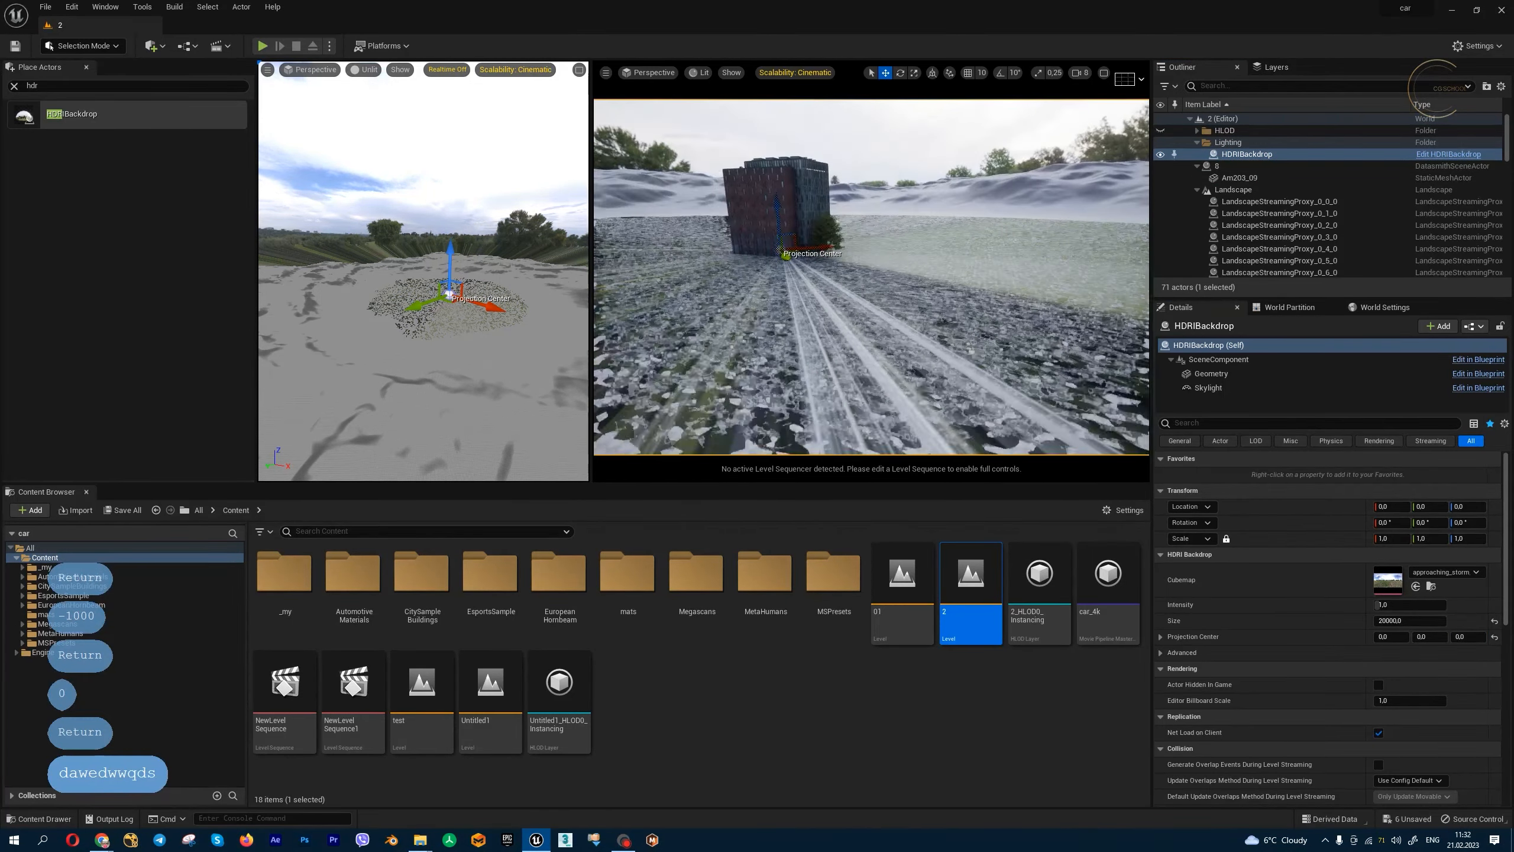
click(1243, 155)
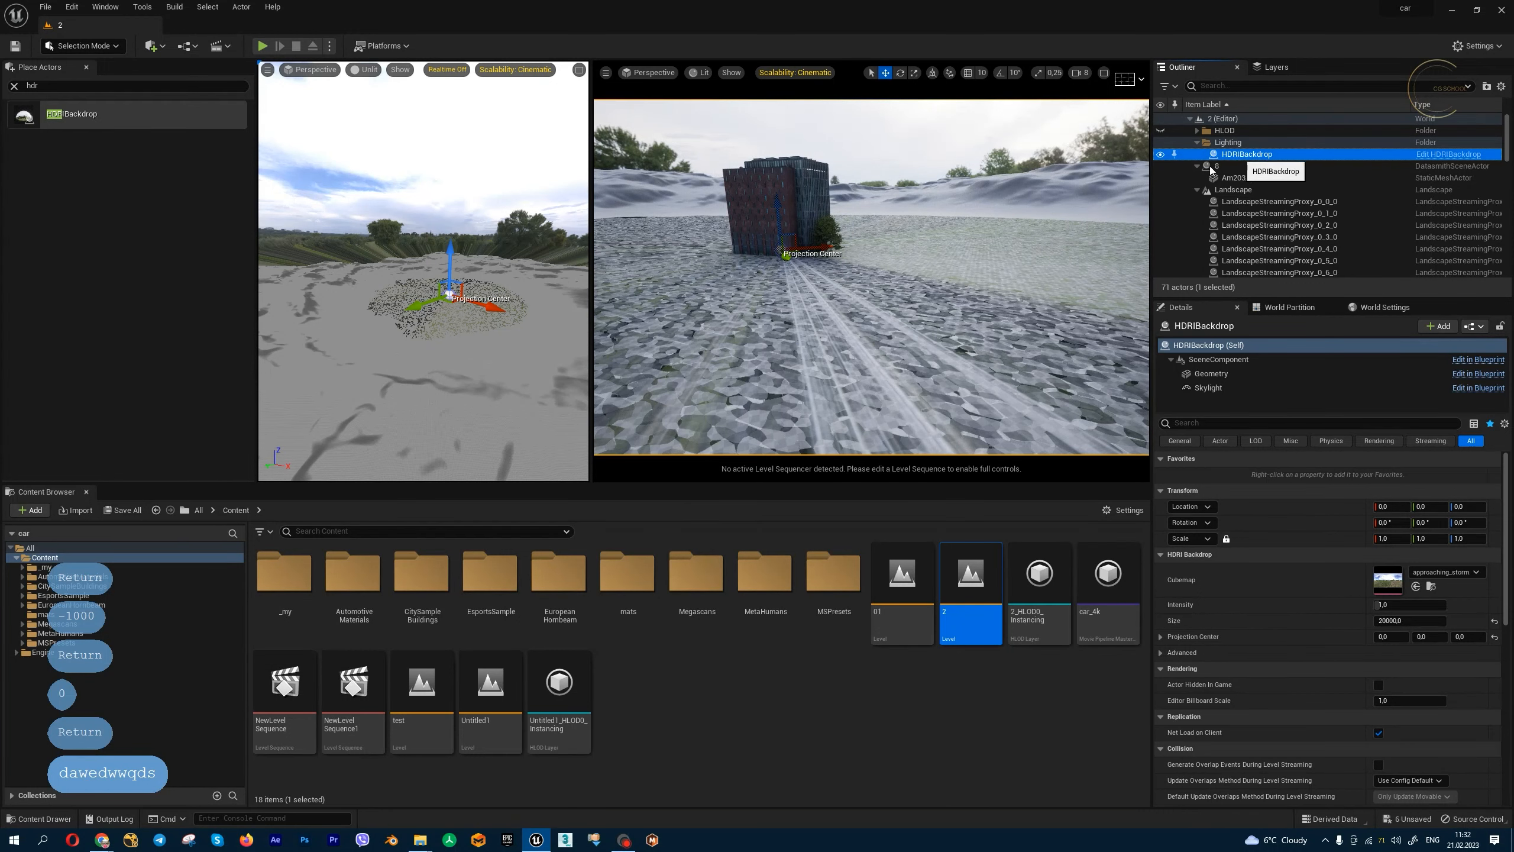
drag(778, 213, 779, 215)
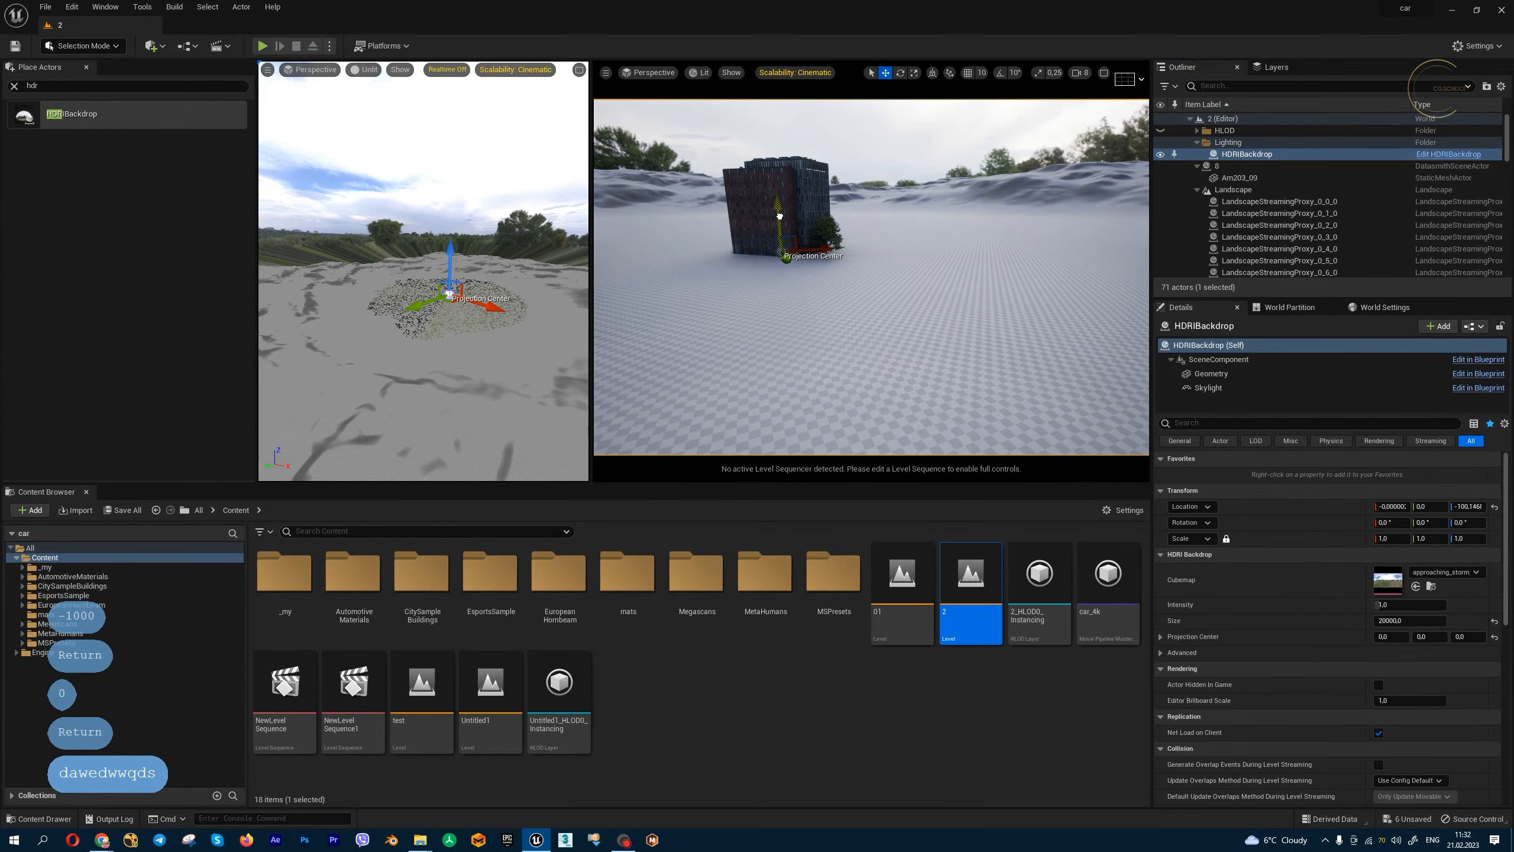
Step: Try Projection Center Z values of 200 and 10000 on the HDRIBackdrop
key(a)
key(w)
key(d)
key(d)
right_drag(779, 215, 795, 210)
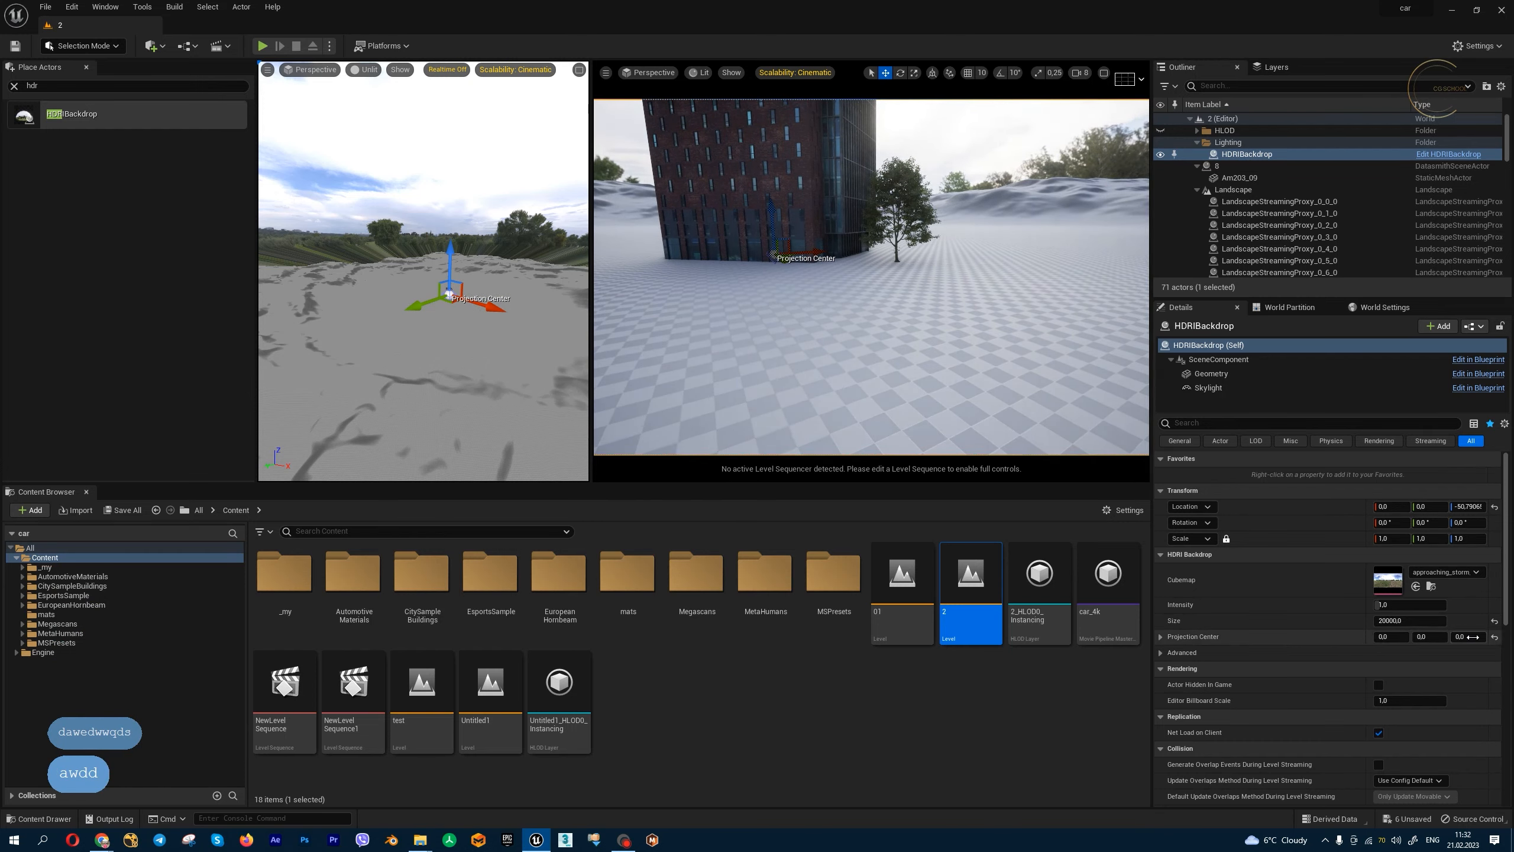
text(200)
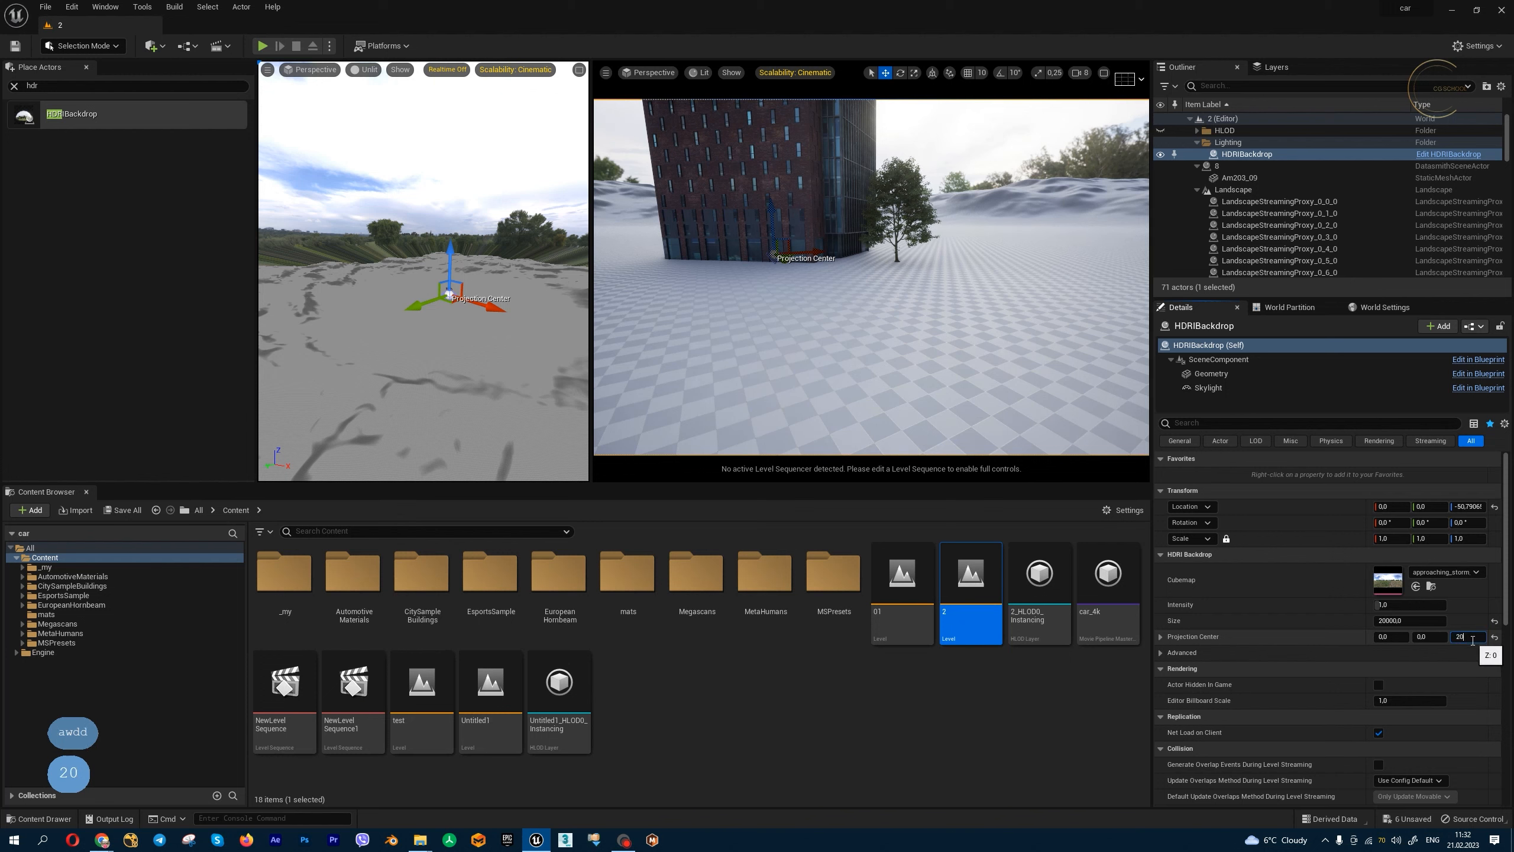
key(Return)
text(10)
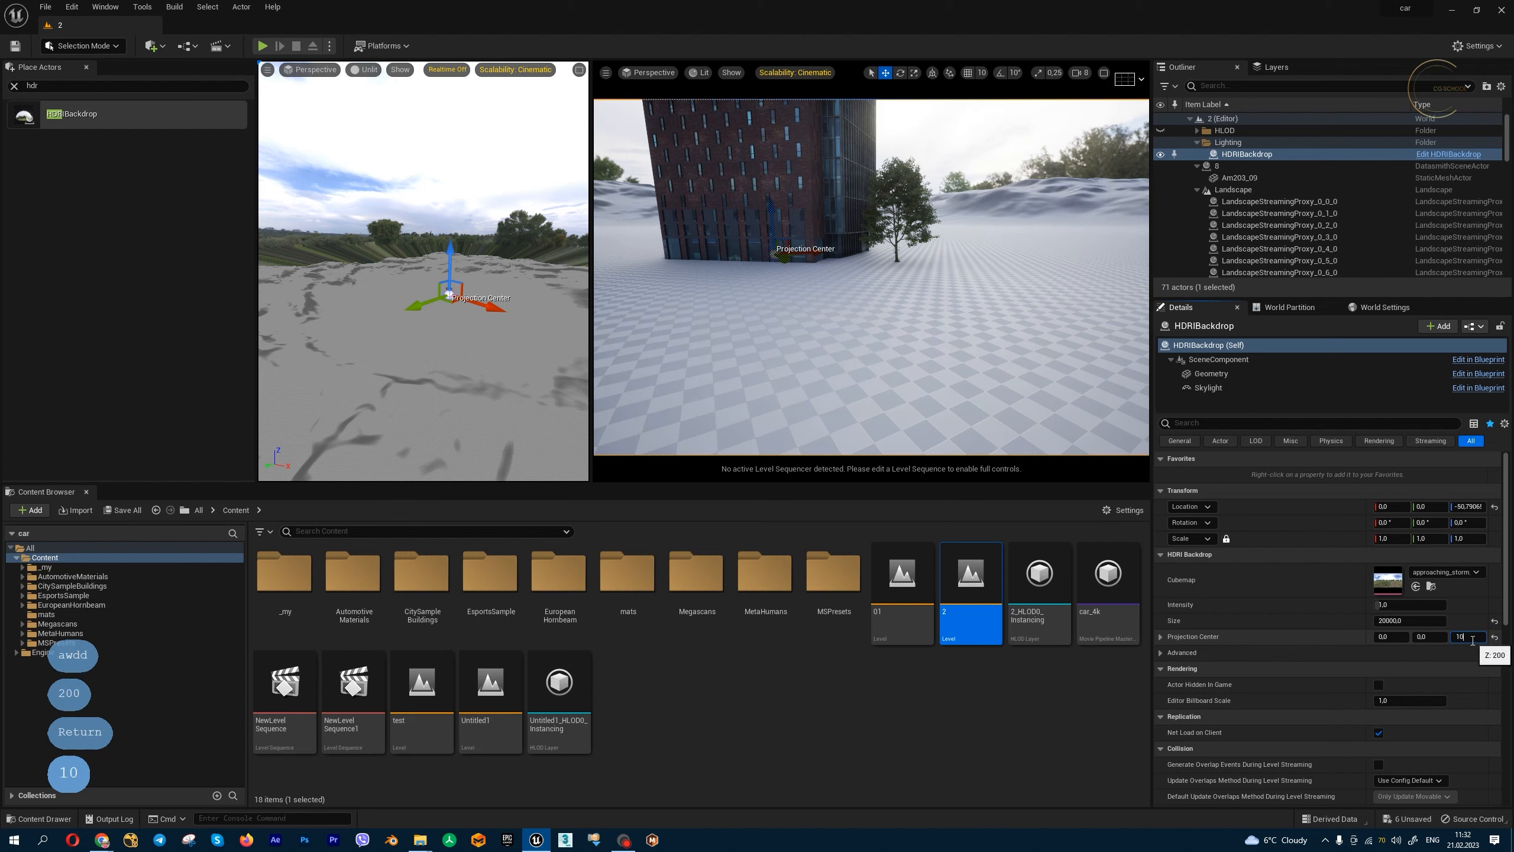
text(000)
key(Return)
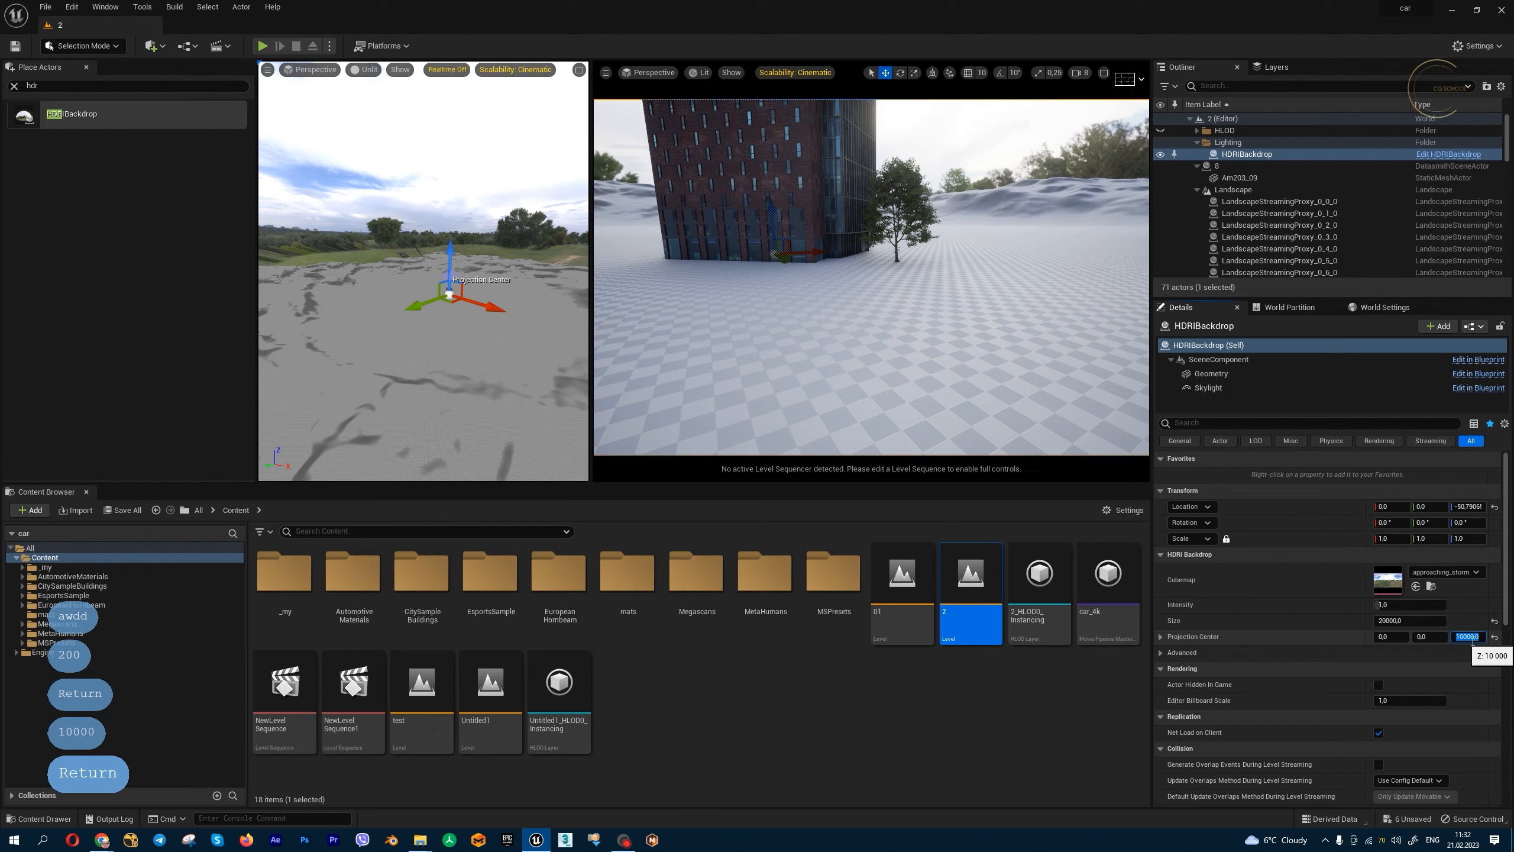
Step: Examine the backdrop's horizon against the terrain near the building and tree
mouse_move(966, 392)
right_down()
mouse_move(1106, 393)
mouse_move(829, 391)
mouse_move(1026, 389)
mouse_move(895, 389)
mouse_move(972, 388)
right_up()
key(a)
key(e)
key(w)
key(q)
key(q)
key(q)
key(d)
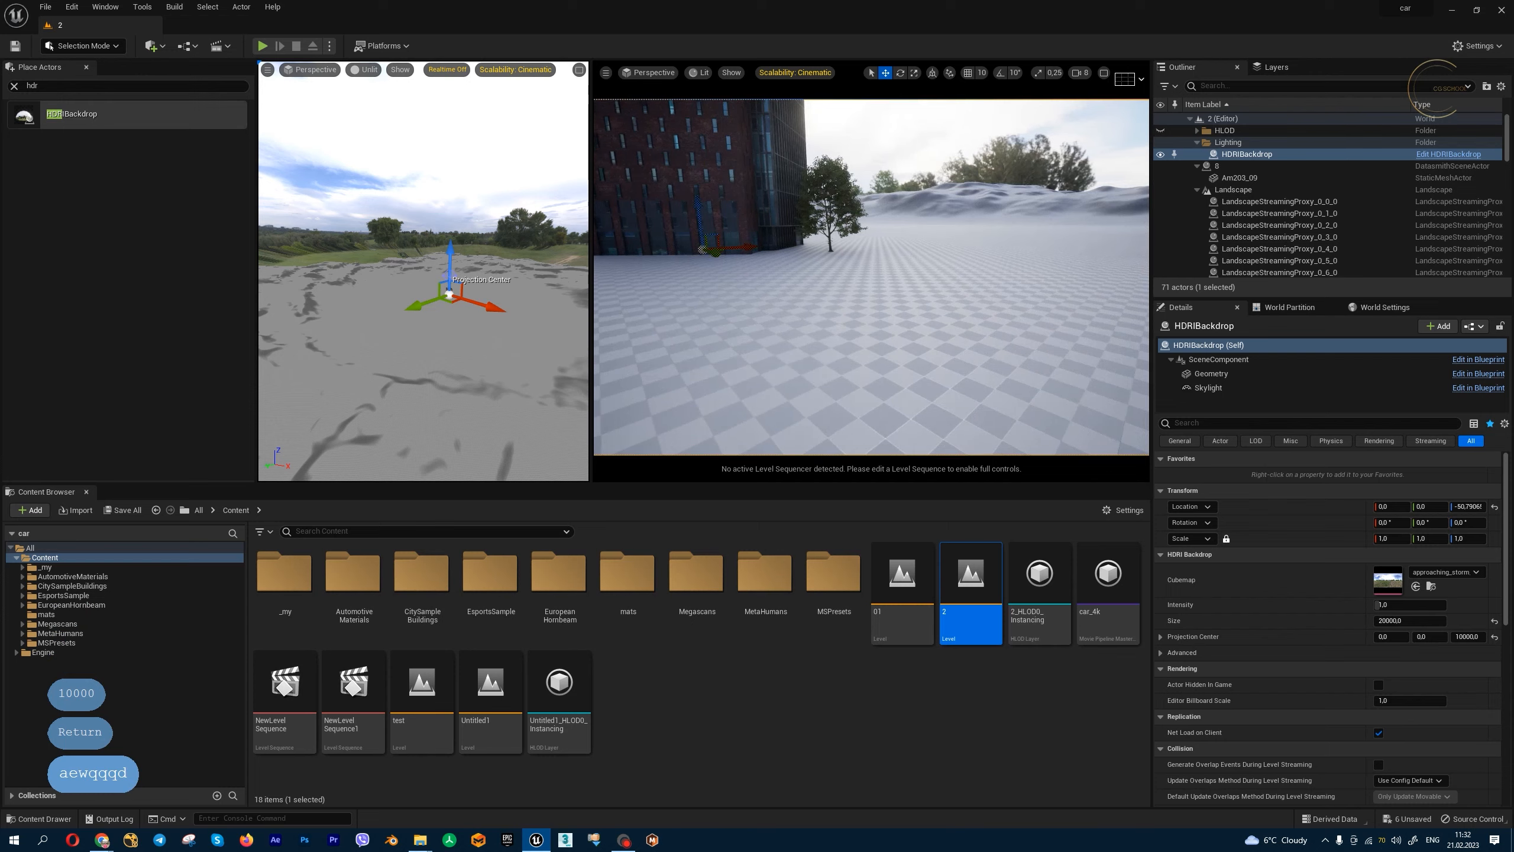
key(a)
mouse_move(879, 265)
right_down()
mouse_move(823, 266)
mouse_move(886, 265)
right_up()
key(d)
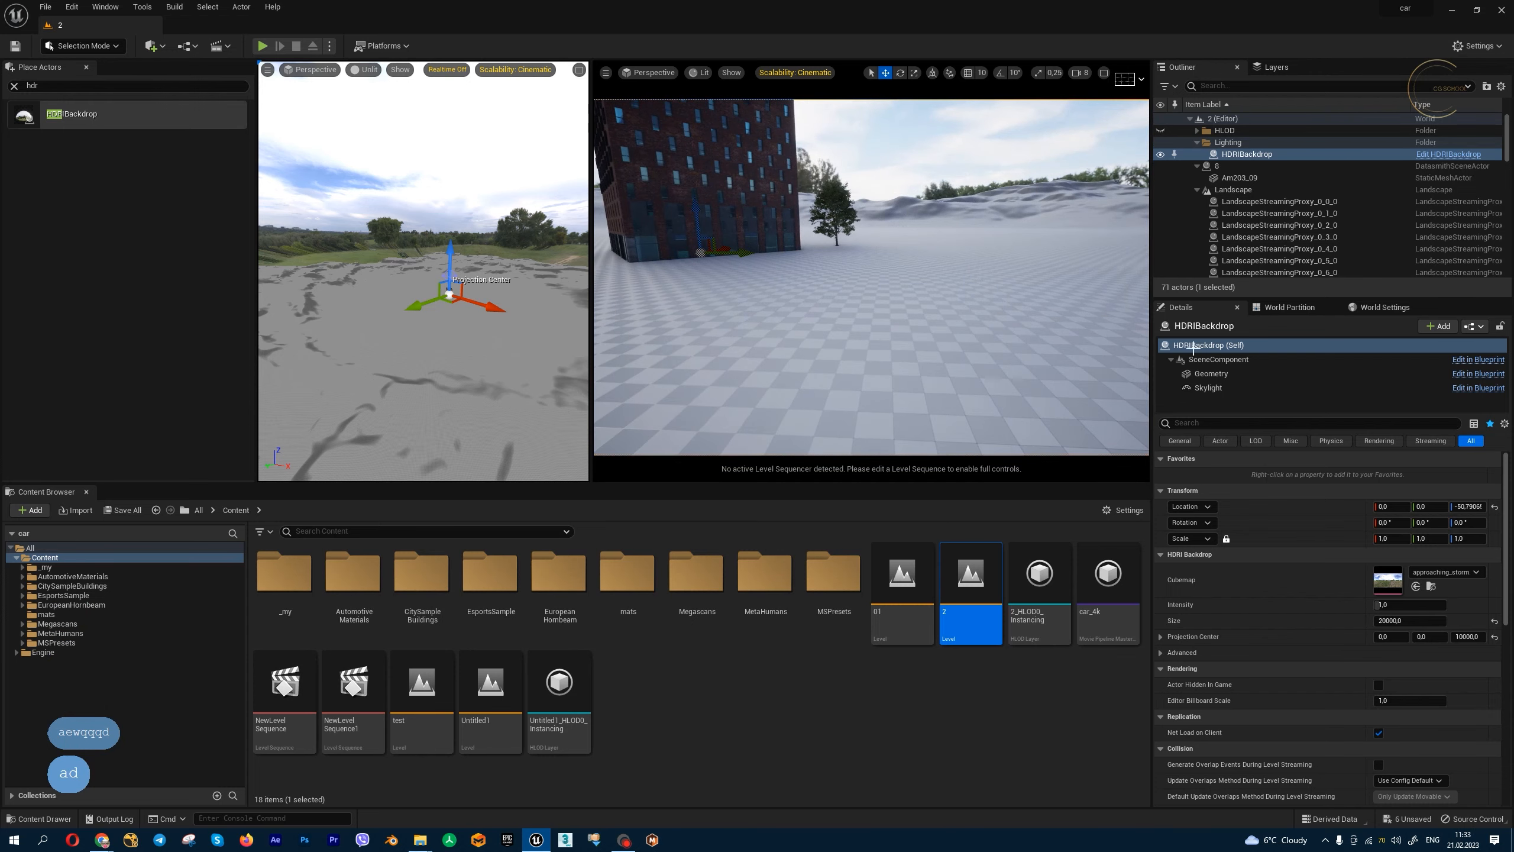
Step: Set the HDRIBackdrop's Projection Center Z to -10000 after trying -1000
key(minus)
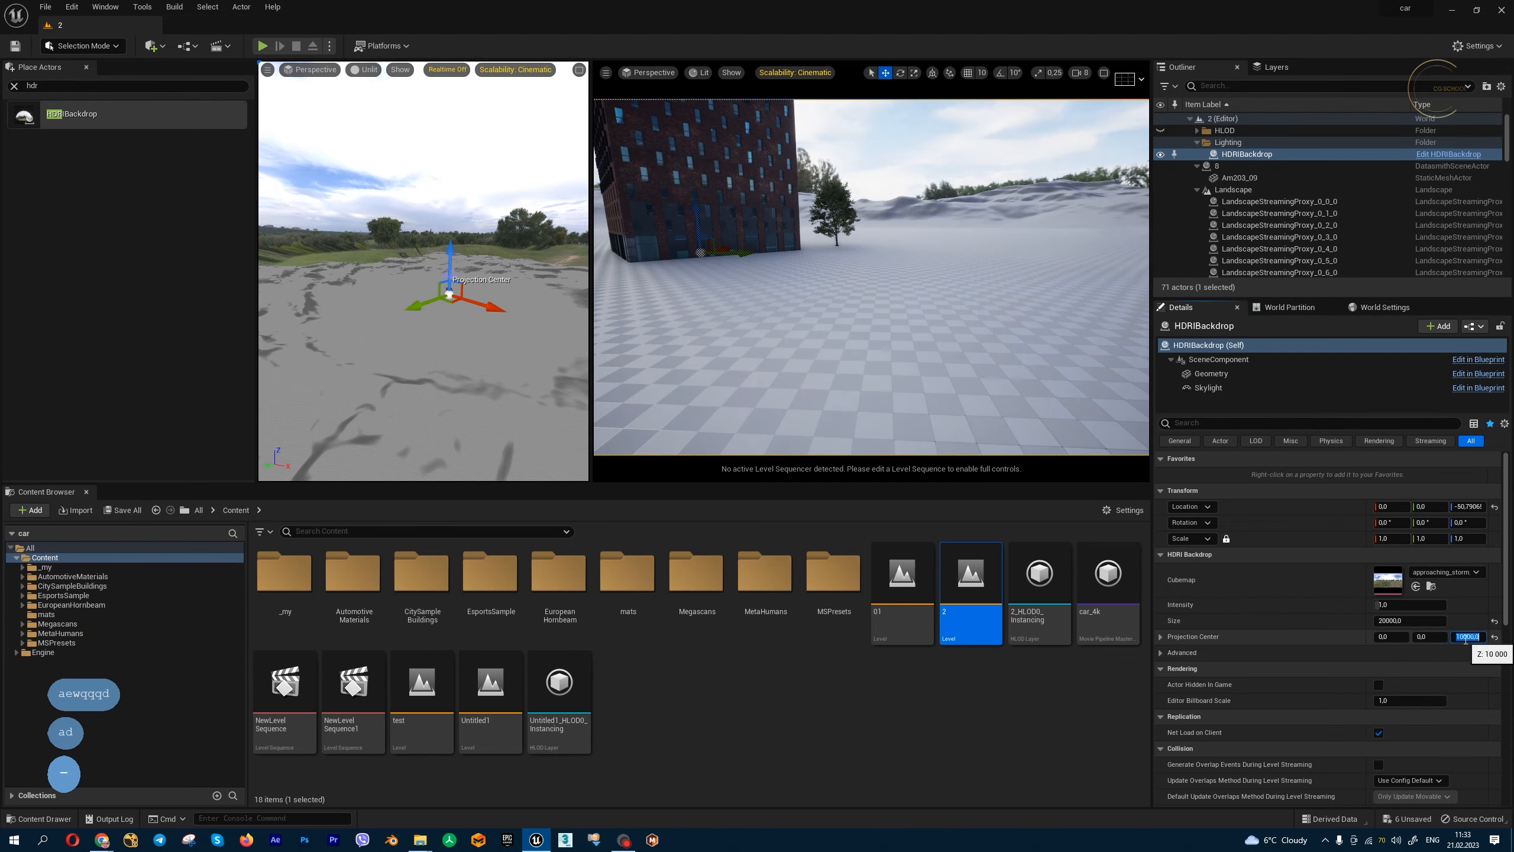
text(1000)
key(Return)
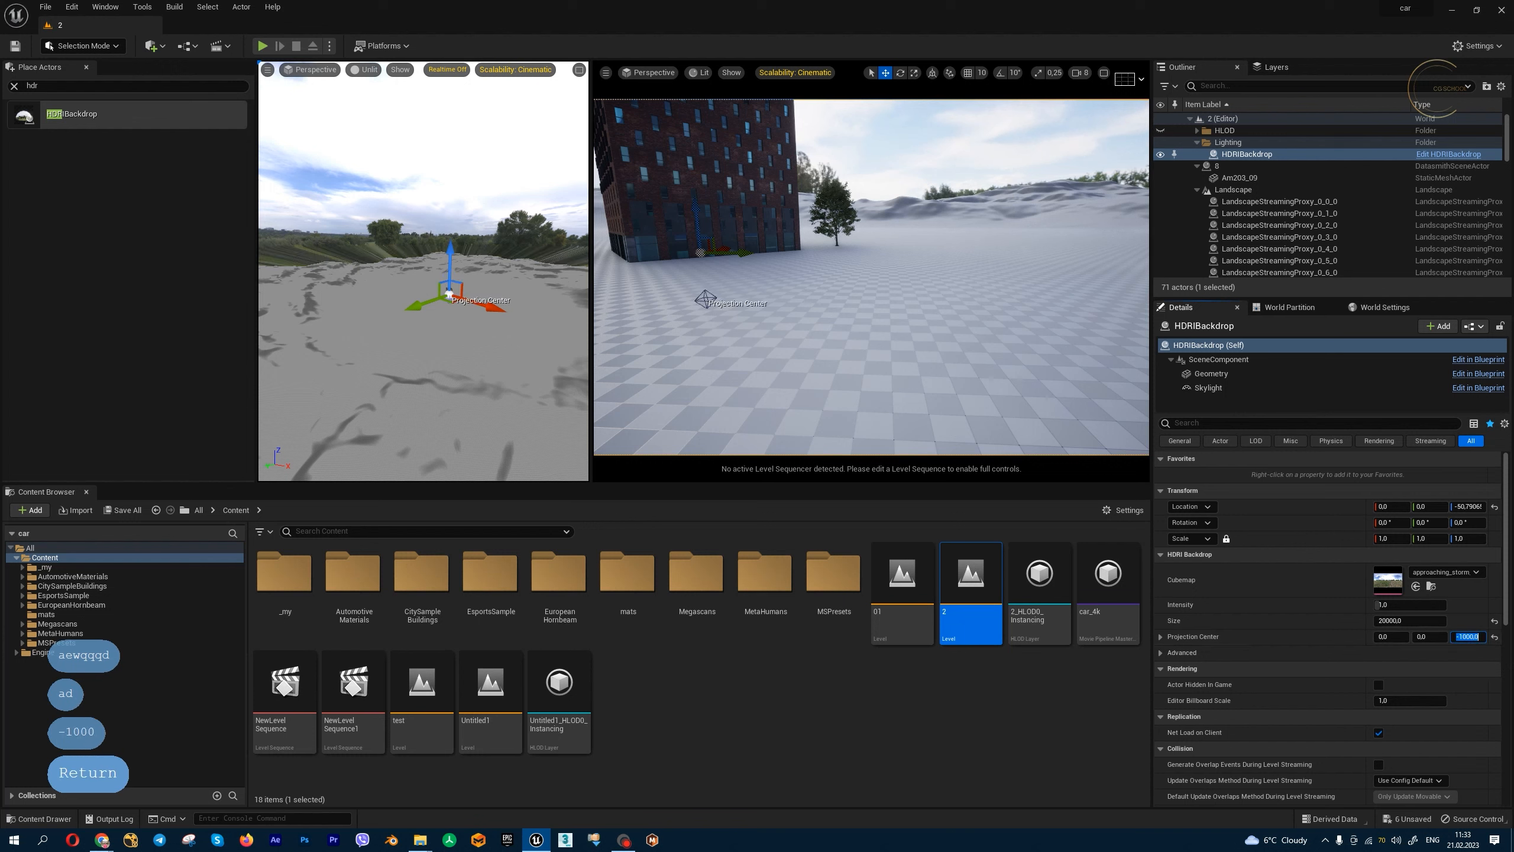
key(Left)
key(Left)
key(Left)
key(Right)
key(Right)
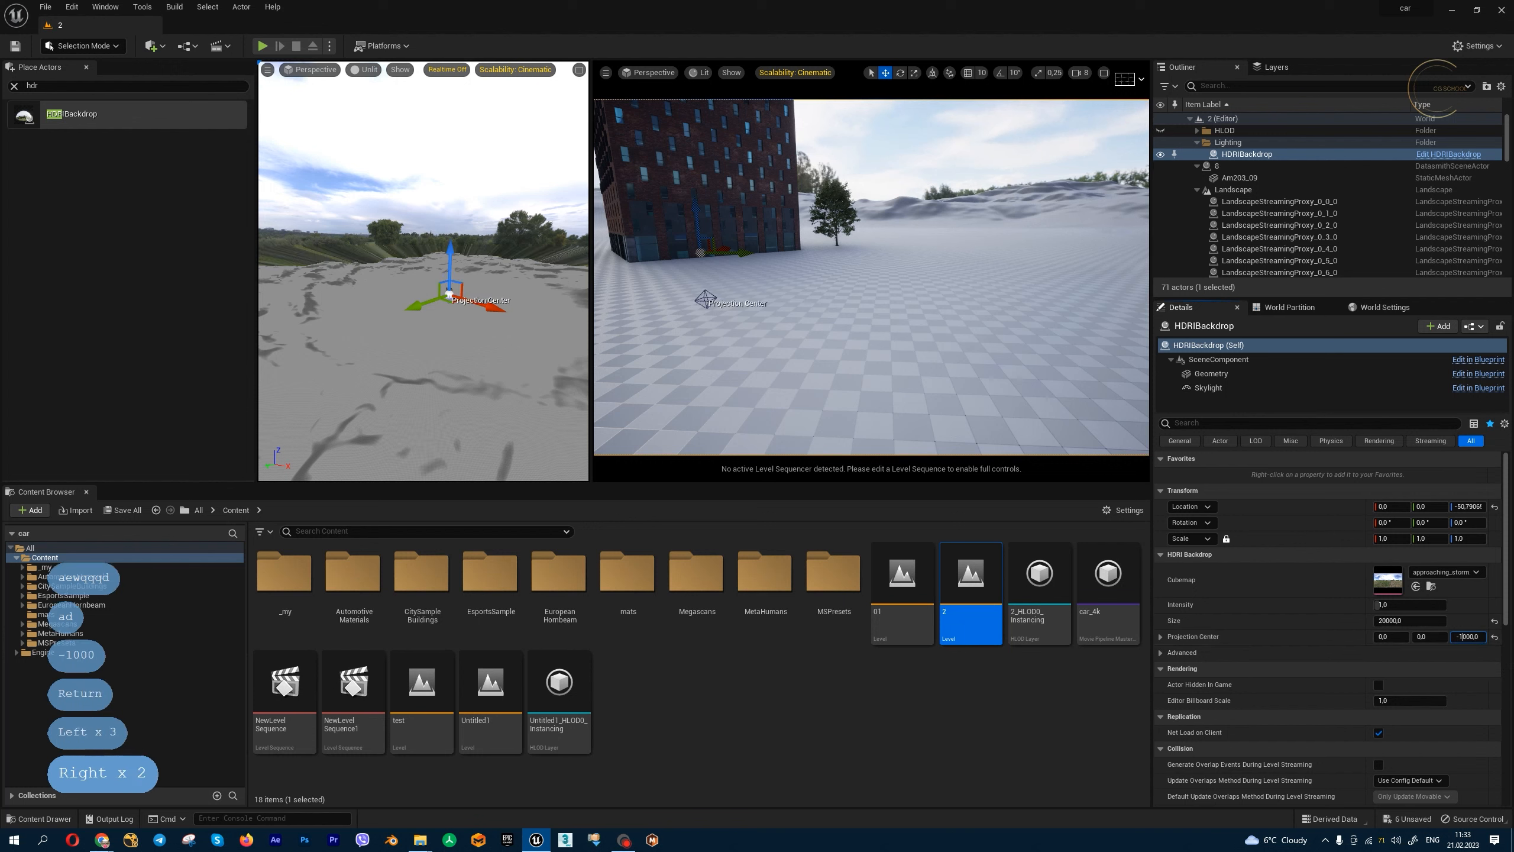
text(0)
key(Return)
Step: Examine the HDRI lighting on the building from several sides with the lowered projection center
key(d)
key(w)
key(e)
key(a)
key(w)
key(w)
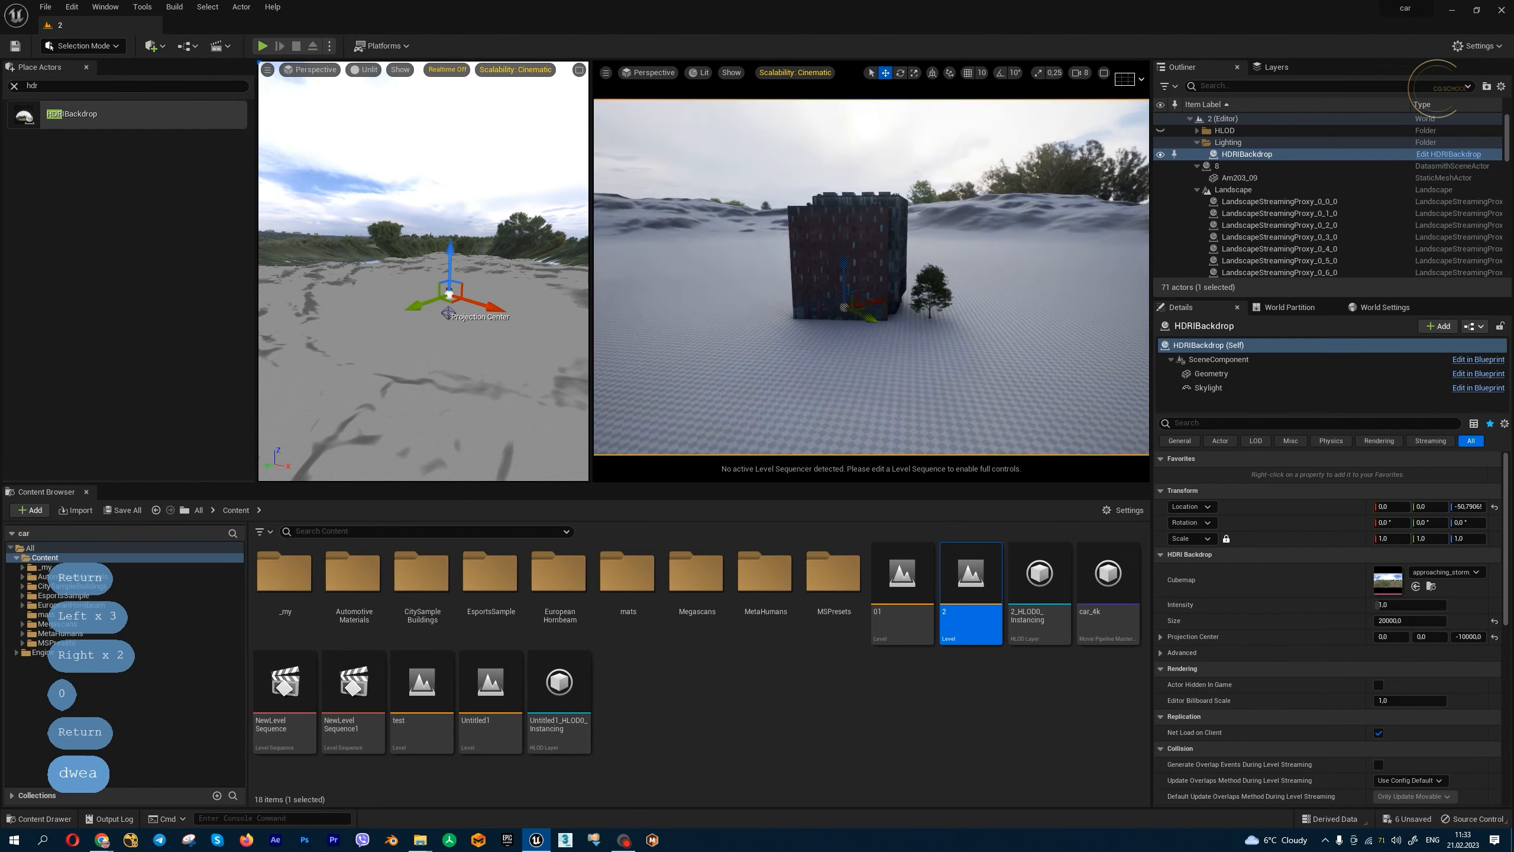
key(s)
key(a)
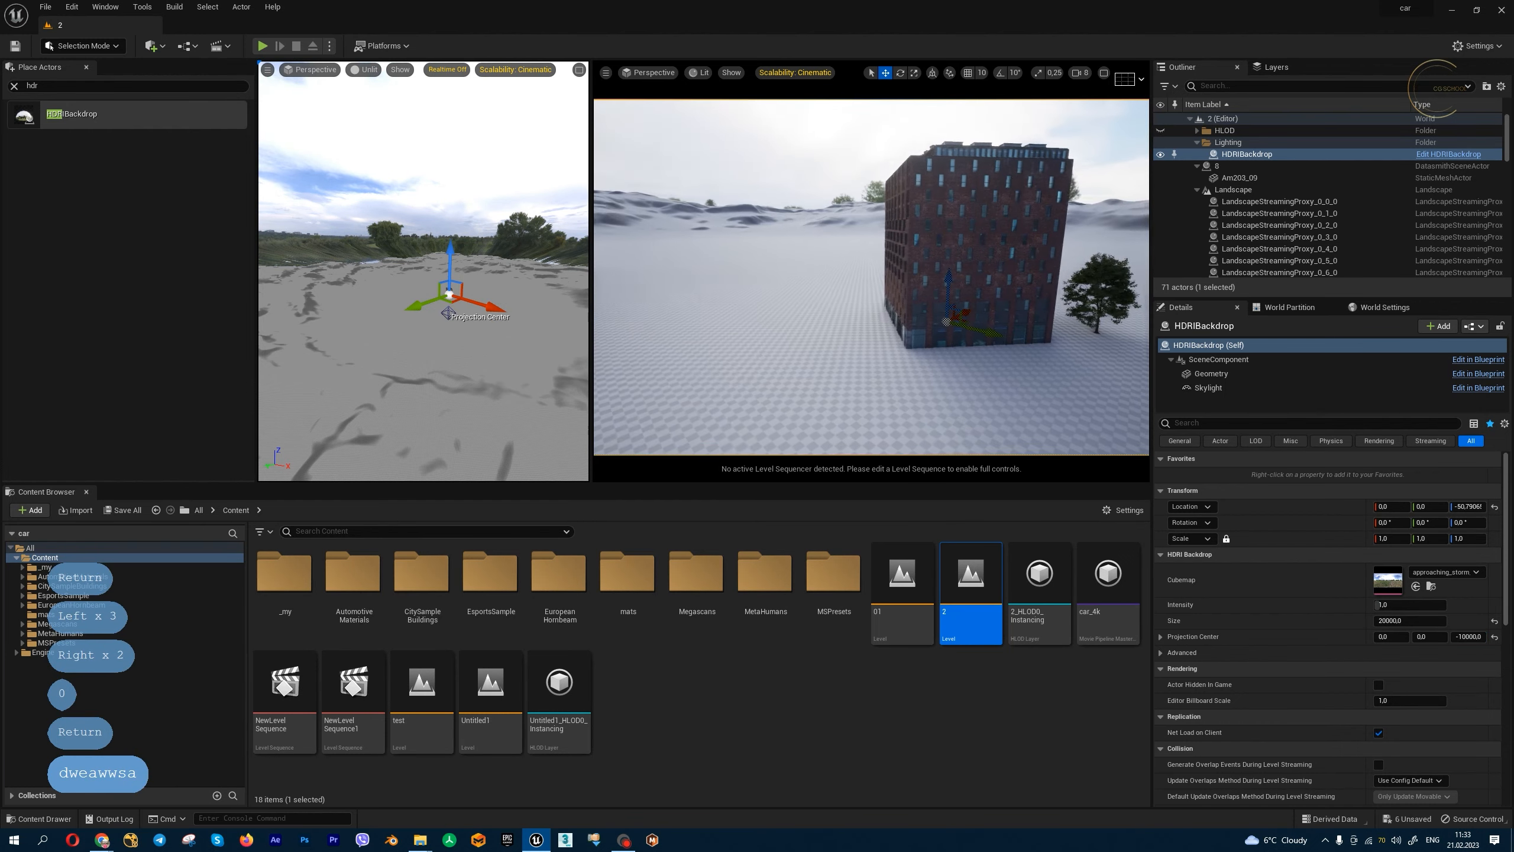
key(w)
key(w)
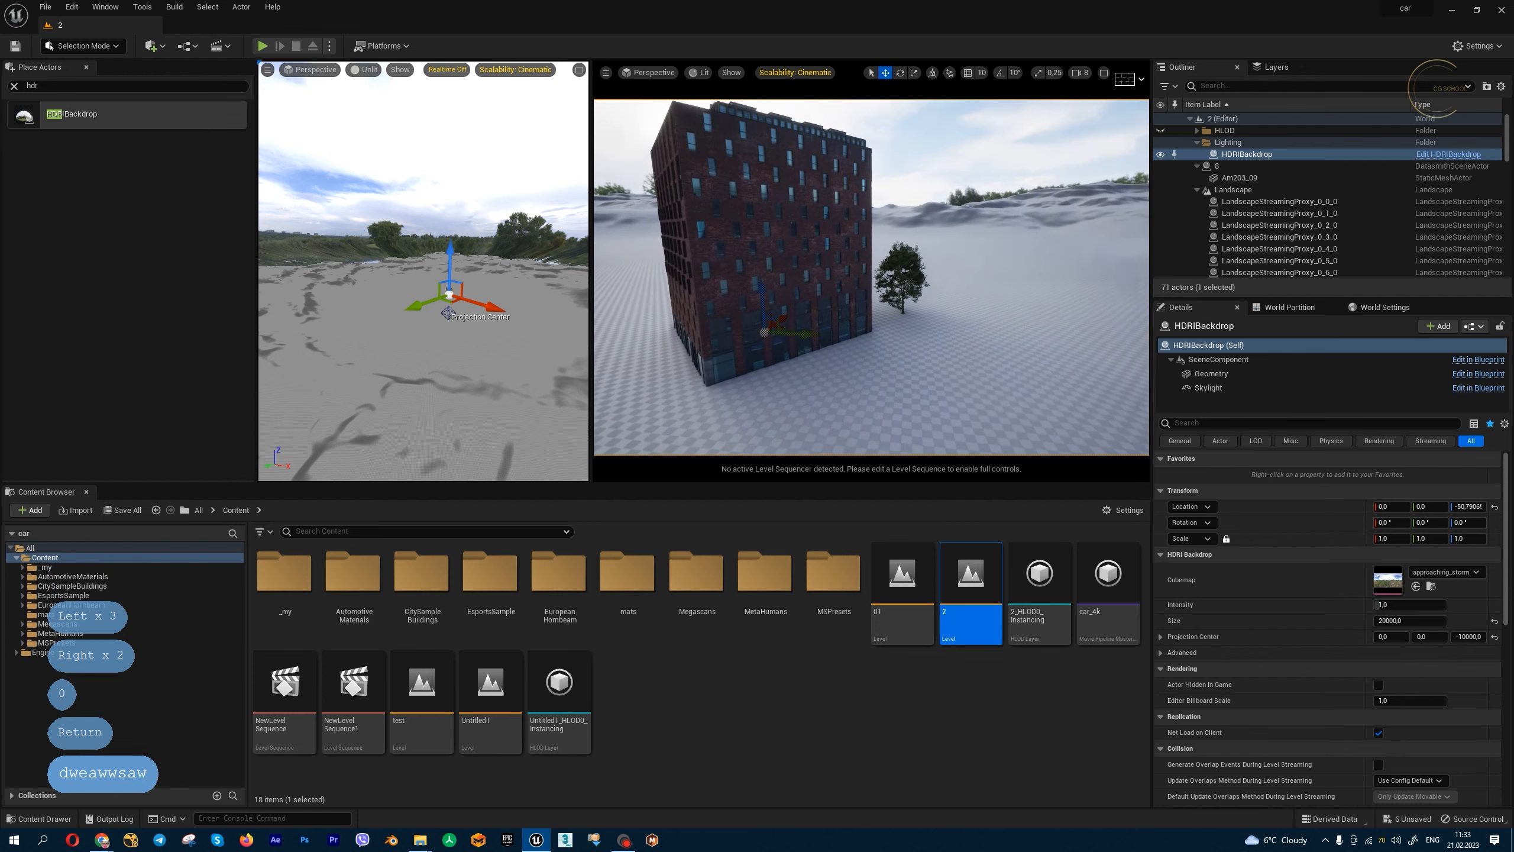
key(s)
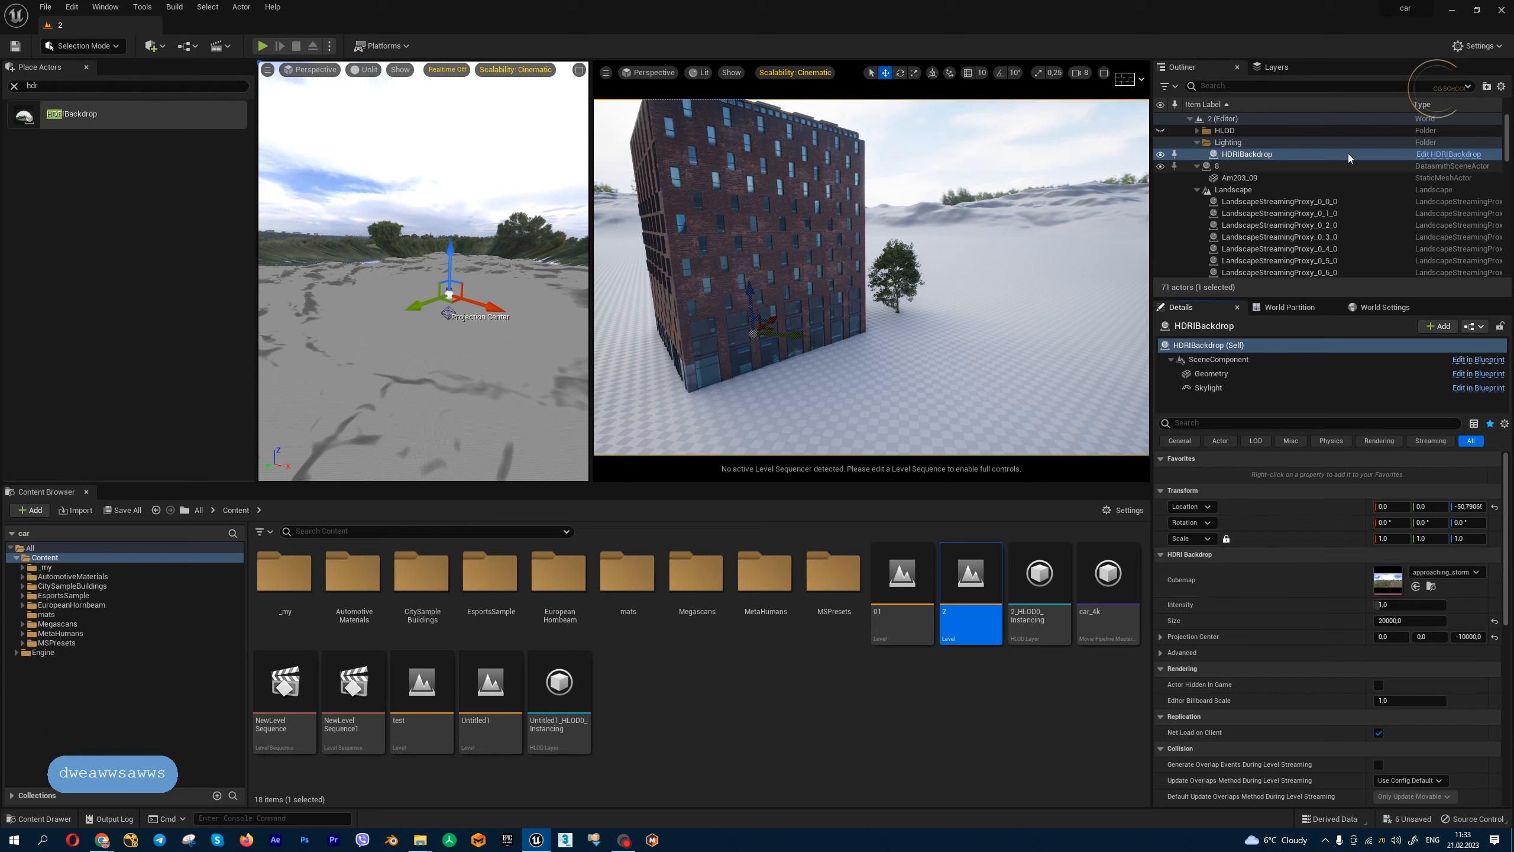
Step: Try the autumn_hockey_4k cubemap on the HDRIBackdrop and view the building and tree against it from farther away
click(1473, 577)
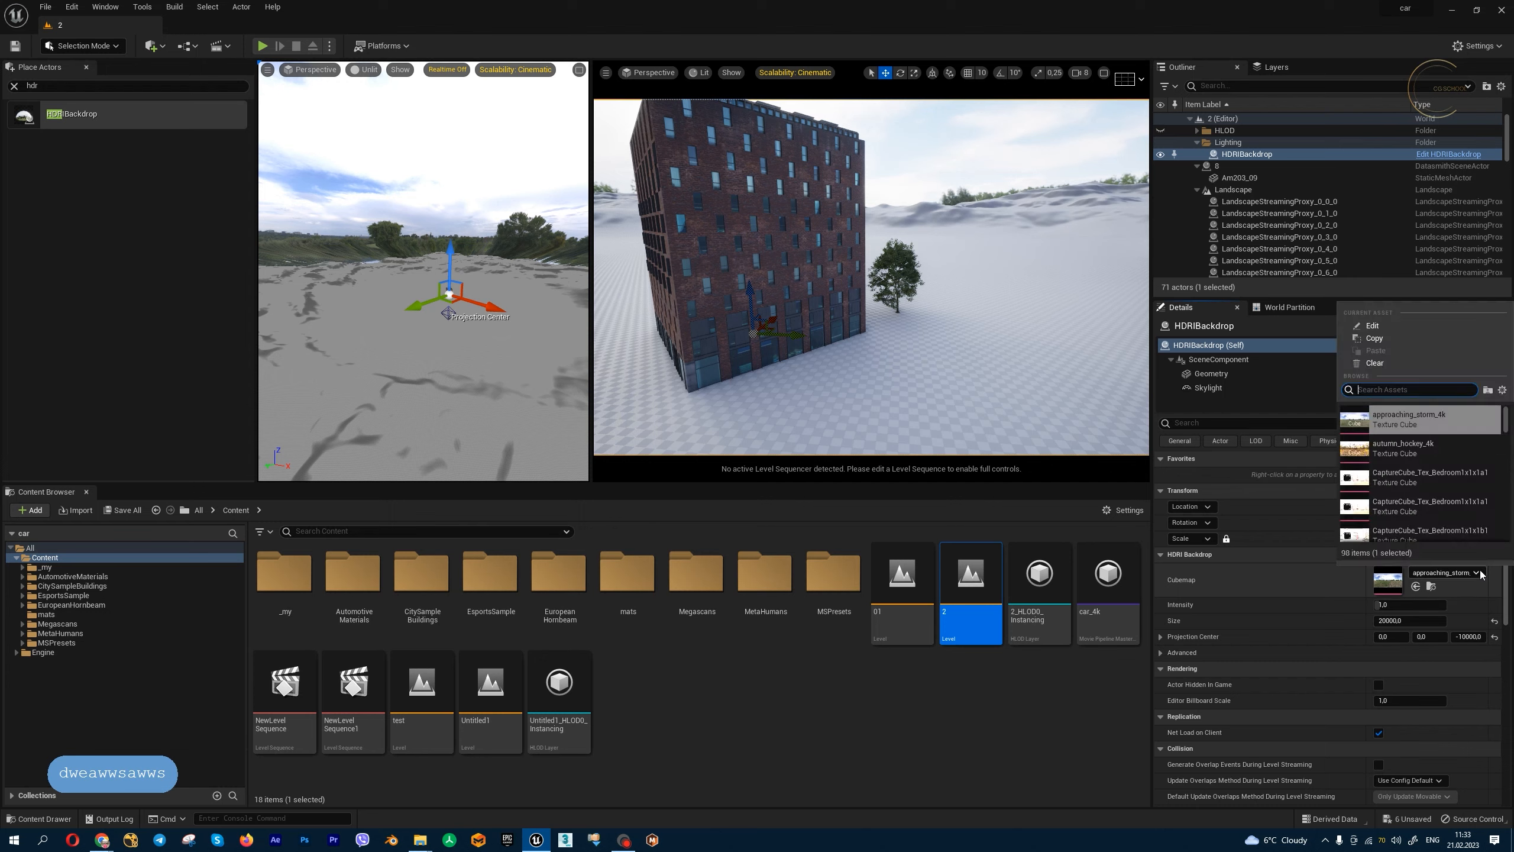
click(1438, 447)
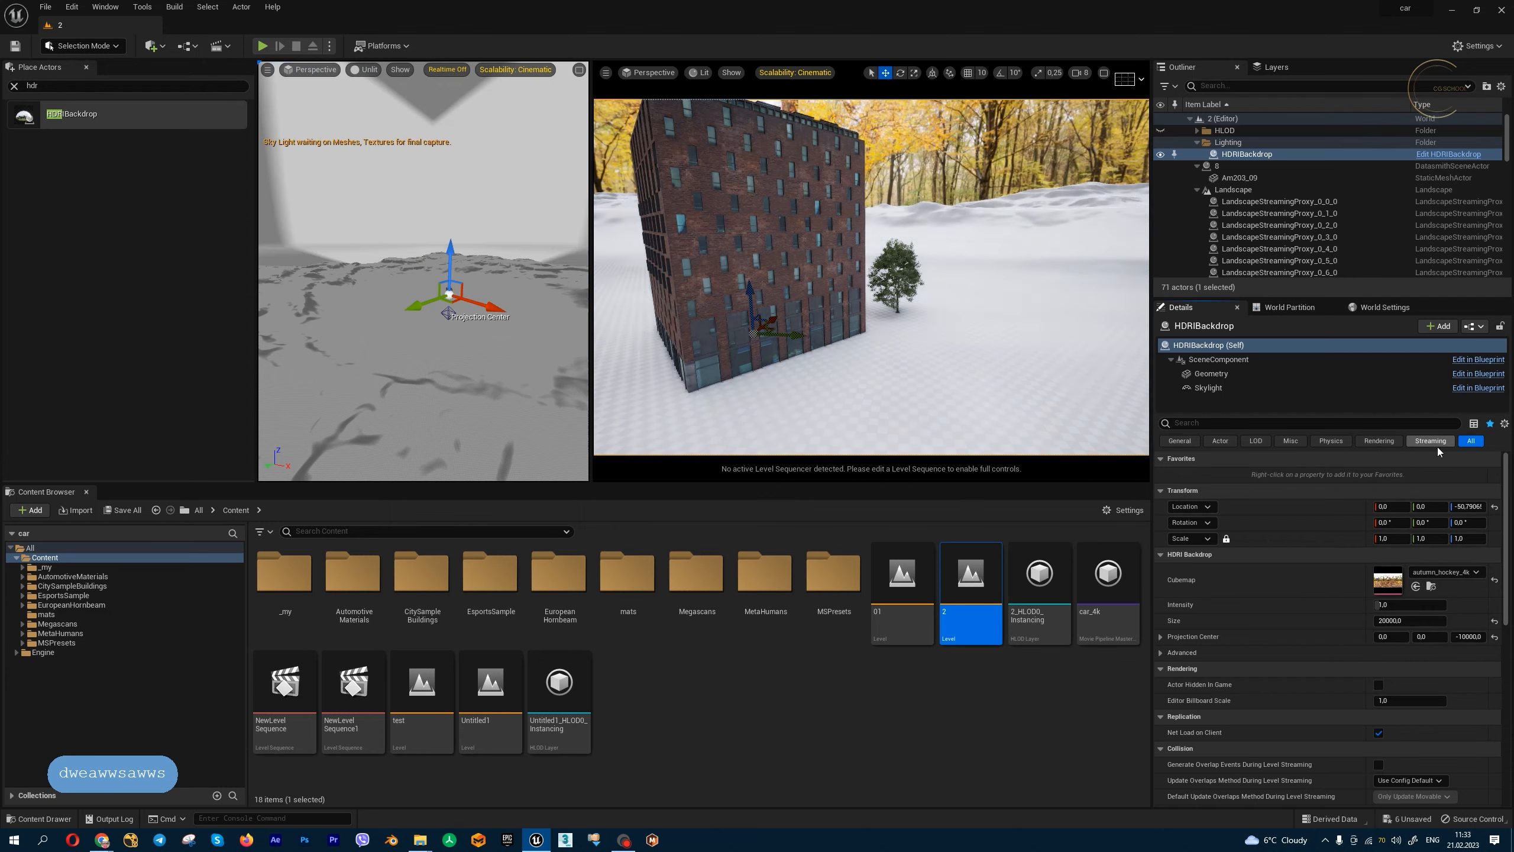
key(d)
key(s)
key(s)
key(a)
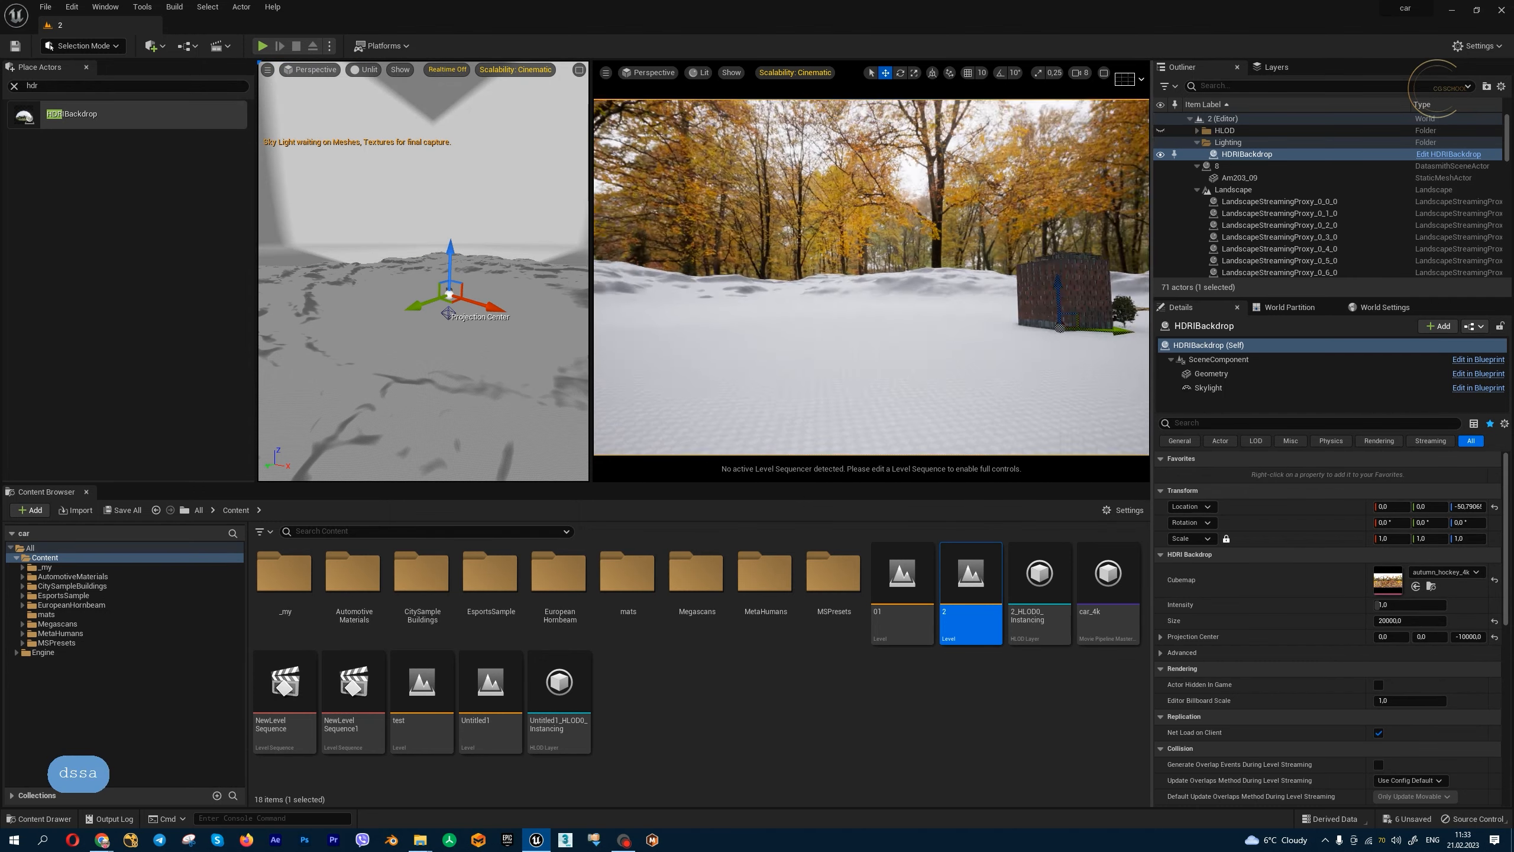
key(d)
key(w)
key(w)
key(w)
right_drag(957, 286, 953, 286)
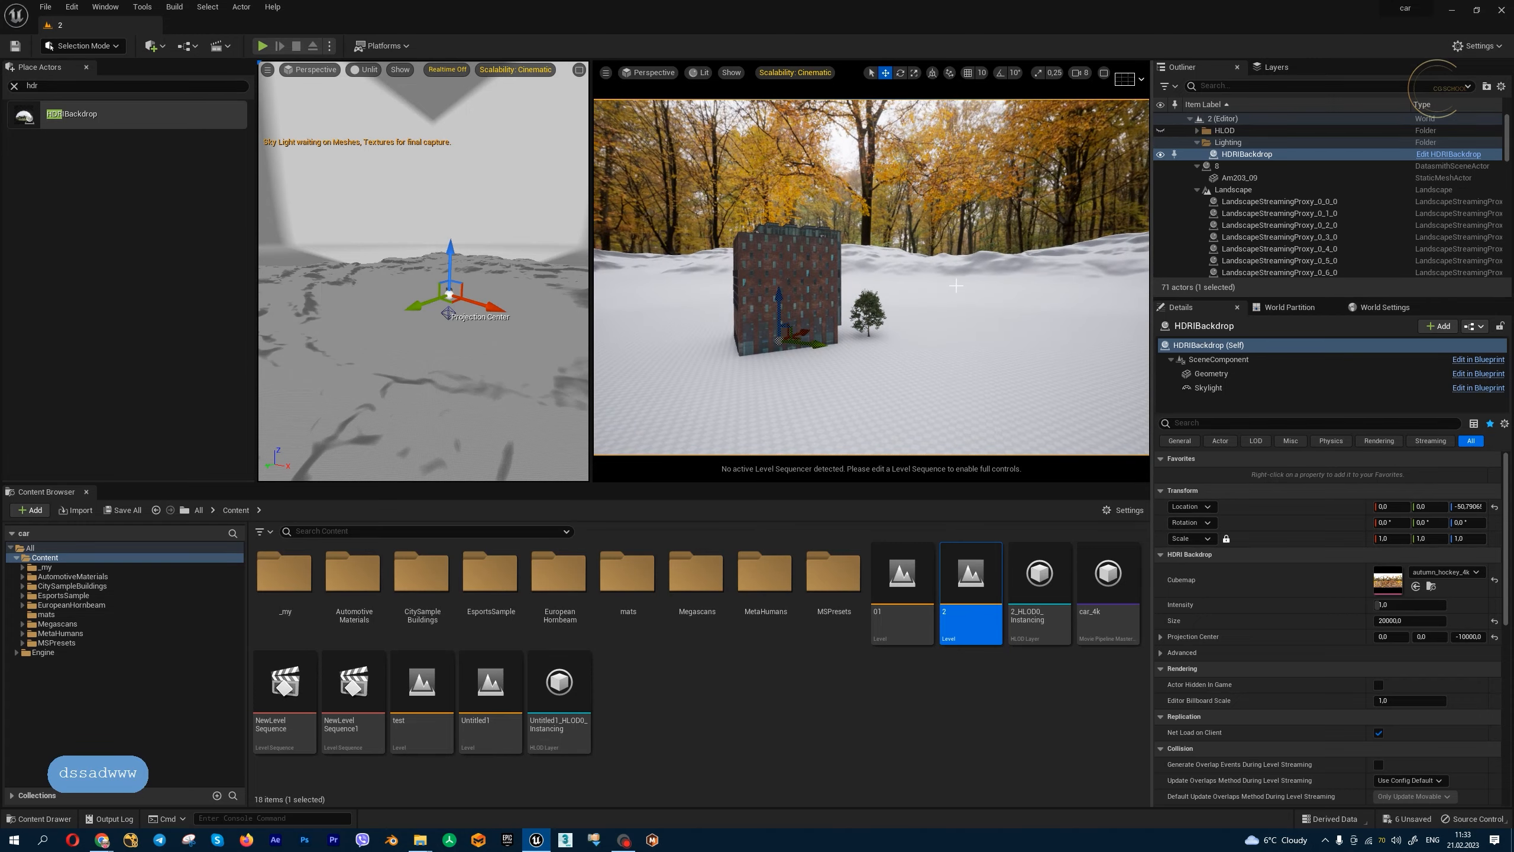
Step: Switch to the Poly Haven site in Chrome and browse its HDRIs in the Outdoor > Nature category
click(102, 840)
scroll(506, 459, down, 12)
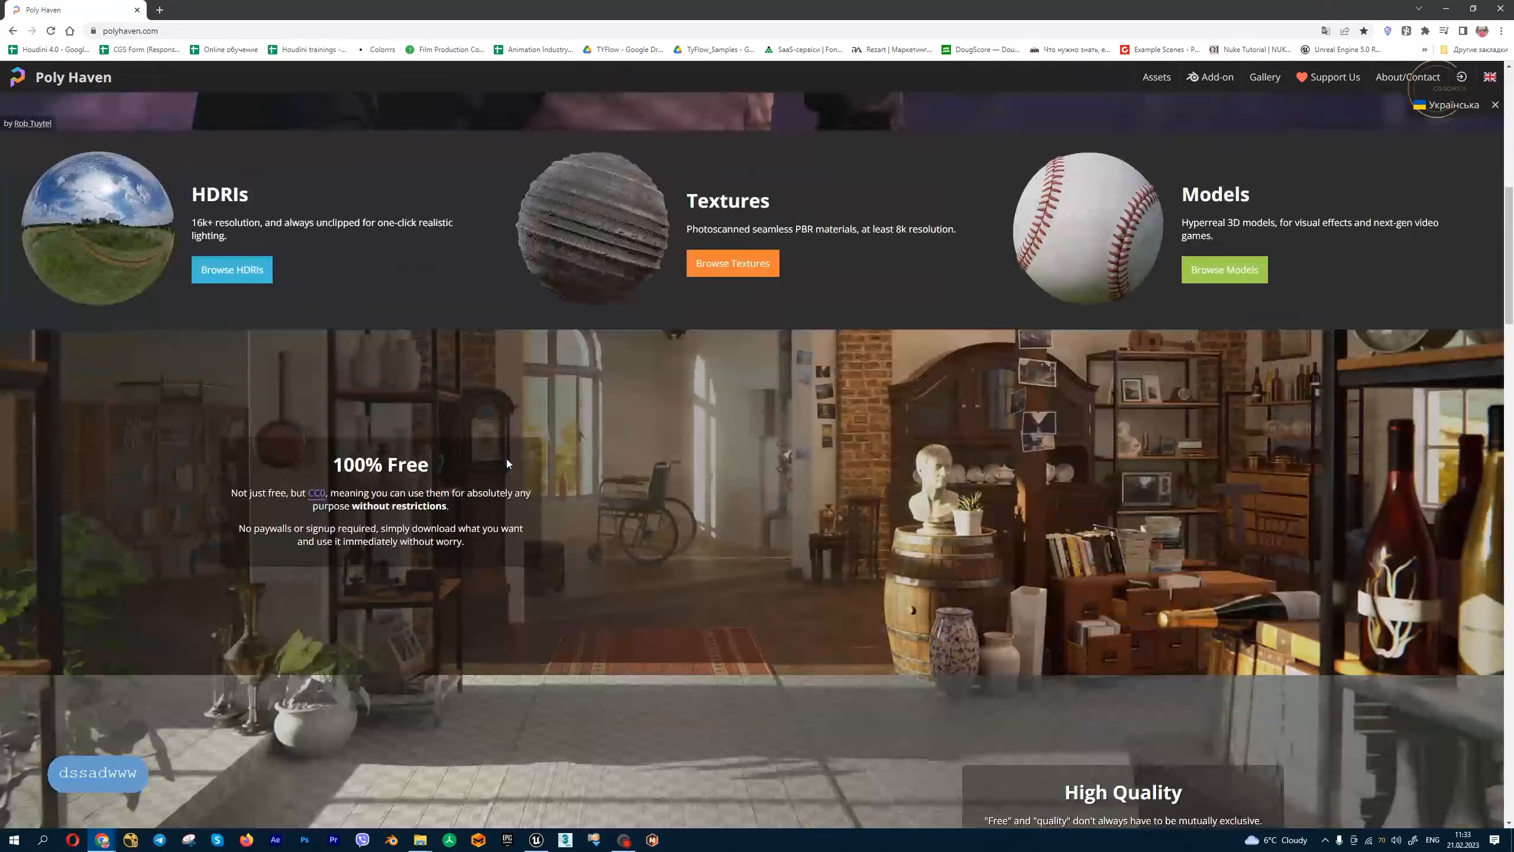
scroll(506, 459, up, 6)
scroll(393, 435, up, 2)
scroll(392, 436, up, 2)
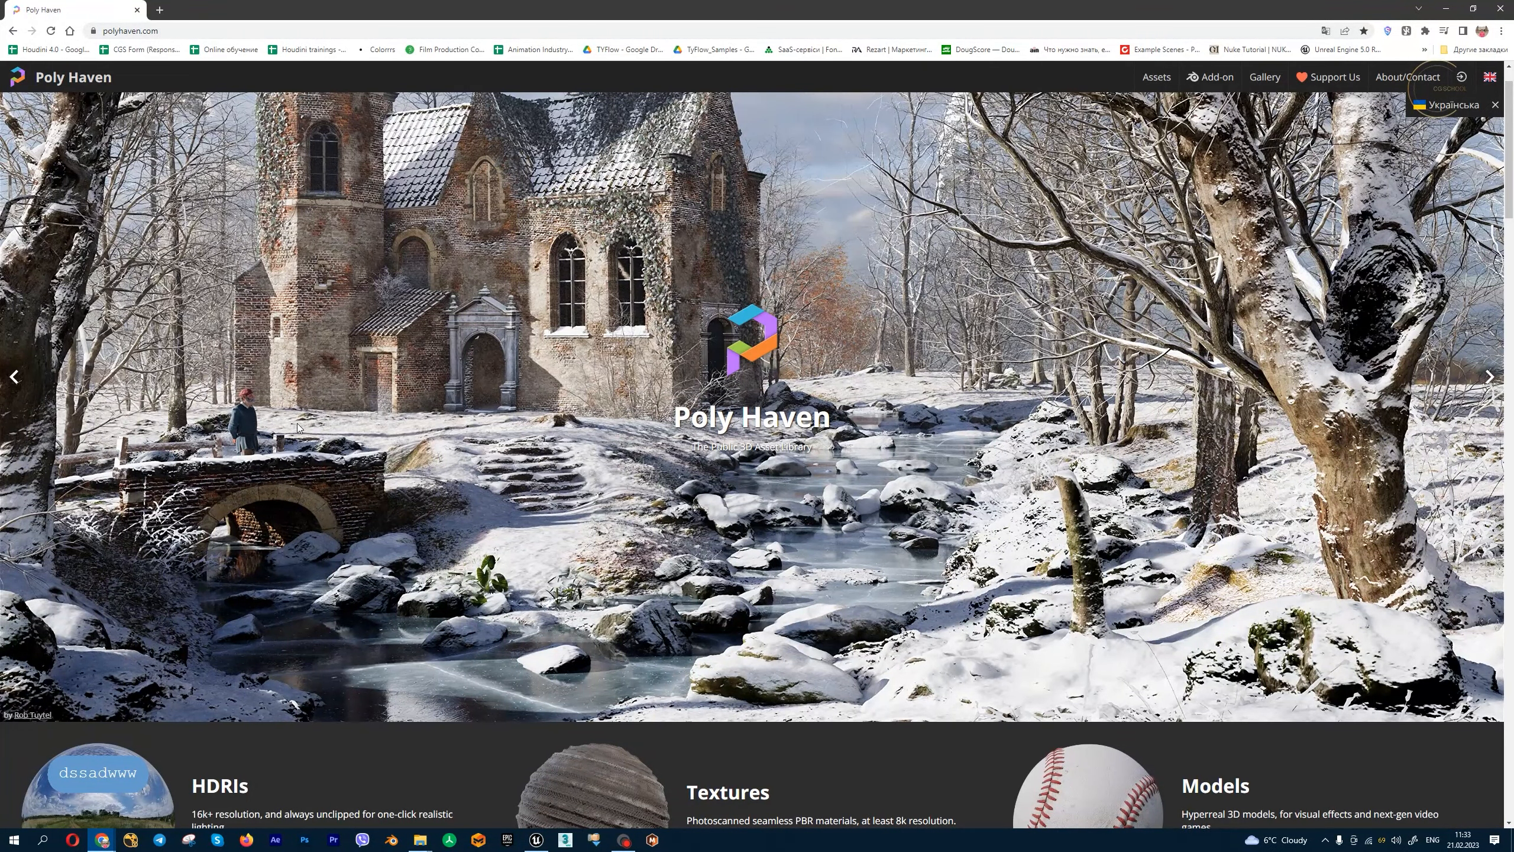
scroll(310, 429, down, 3)
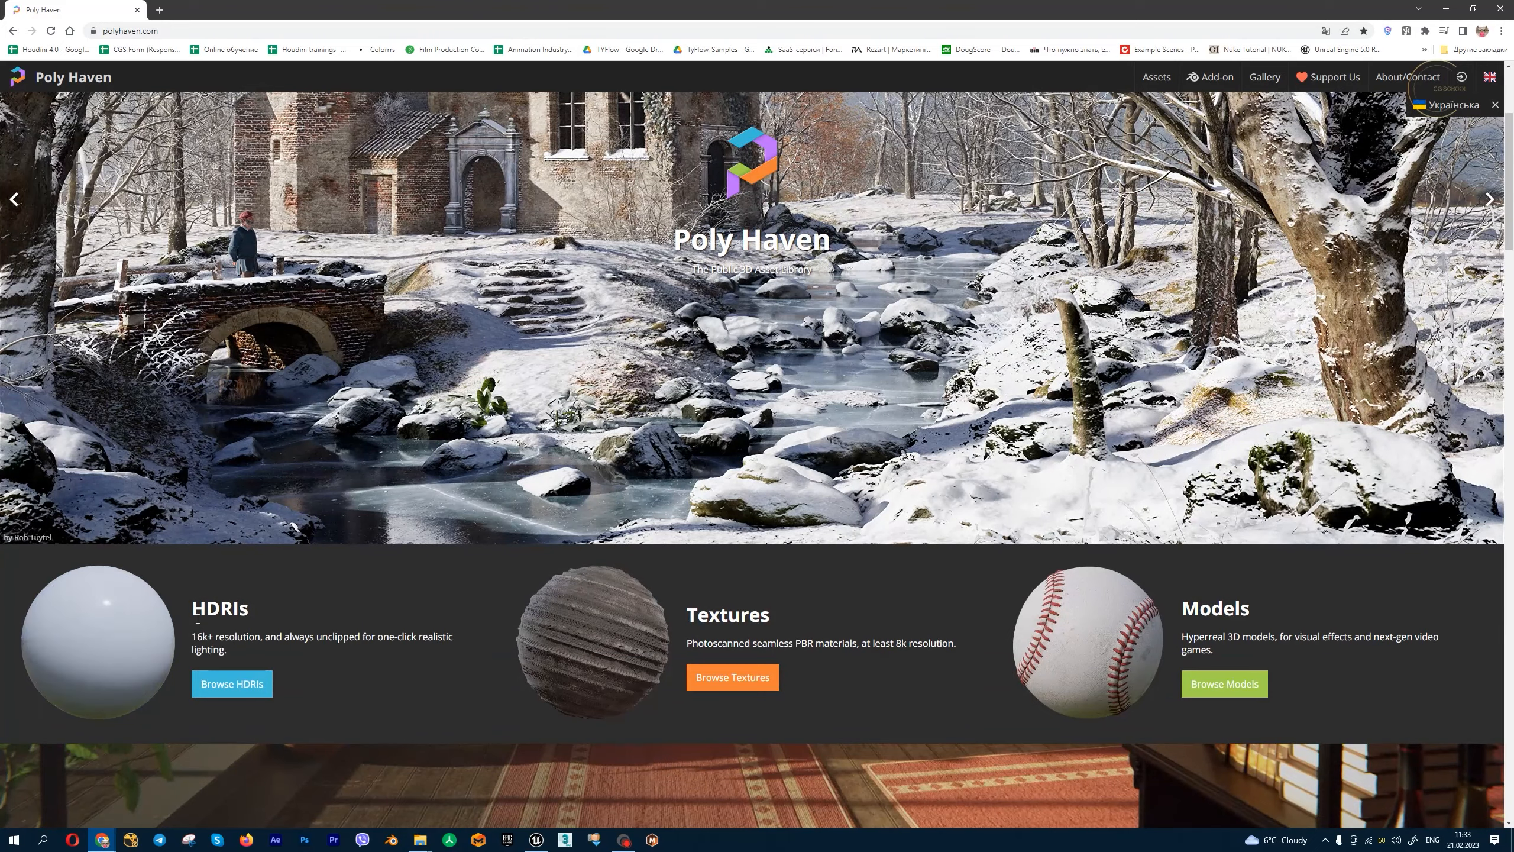
scroll(215, 621, down, 2)
click(234, 567)
click(4, 192)
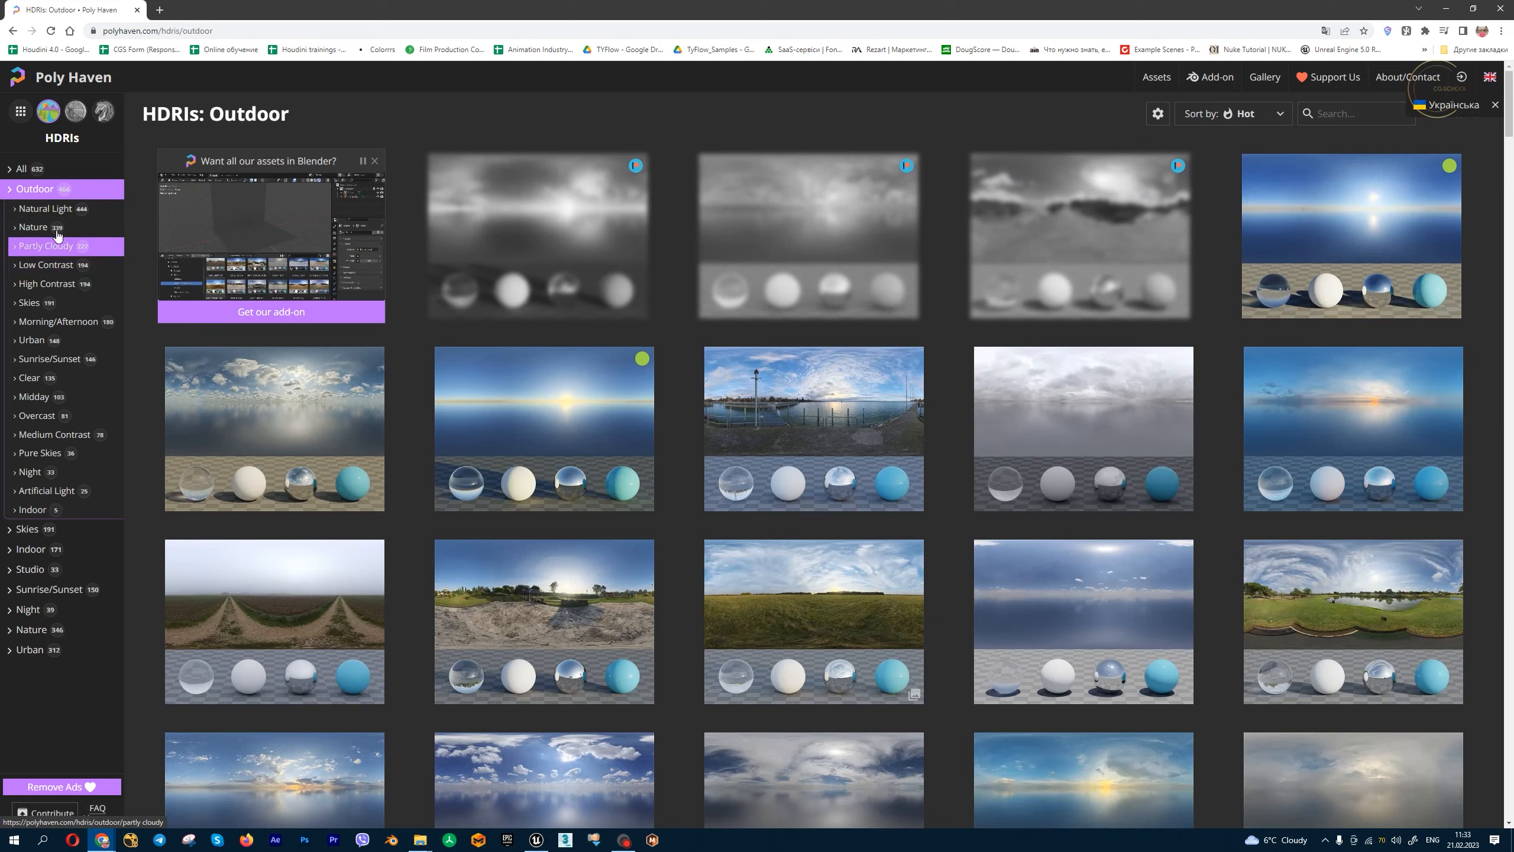
click(56, 230)
scroll(1096, 352, down, 1)
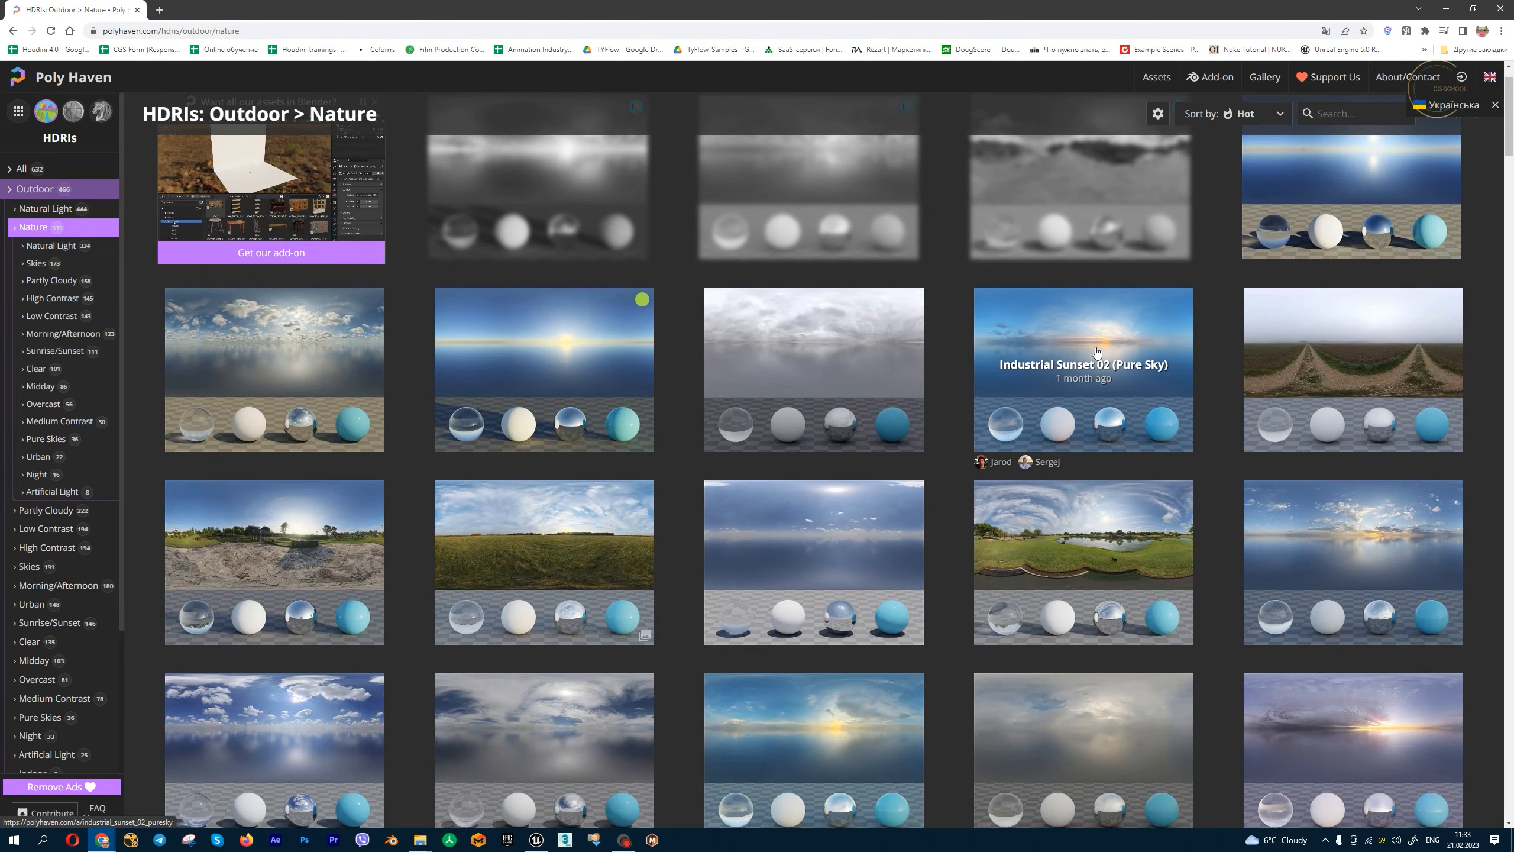
Step: Open the Industrial Sunset 02 (Pure Sky) HDRI and download it as an 8K HDR file
click(1096, 352)
click(1364, 144)
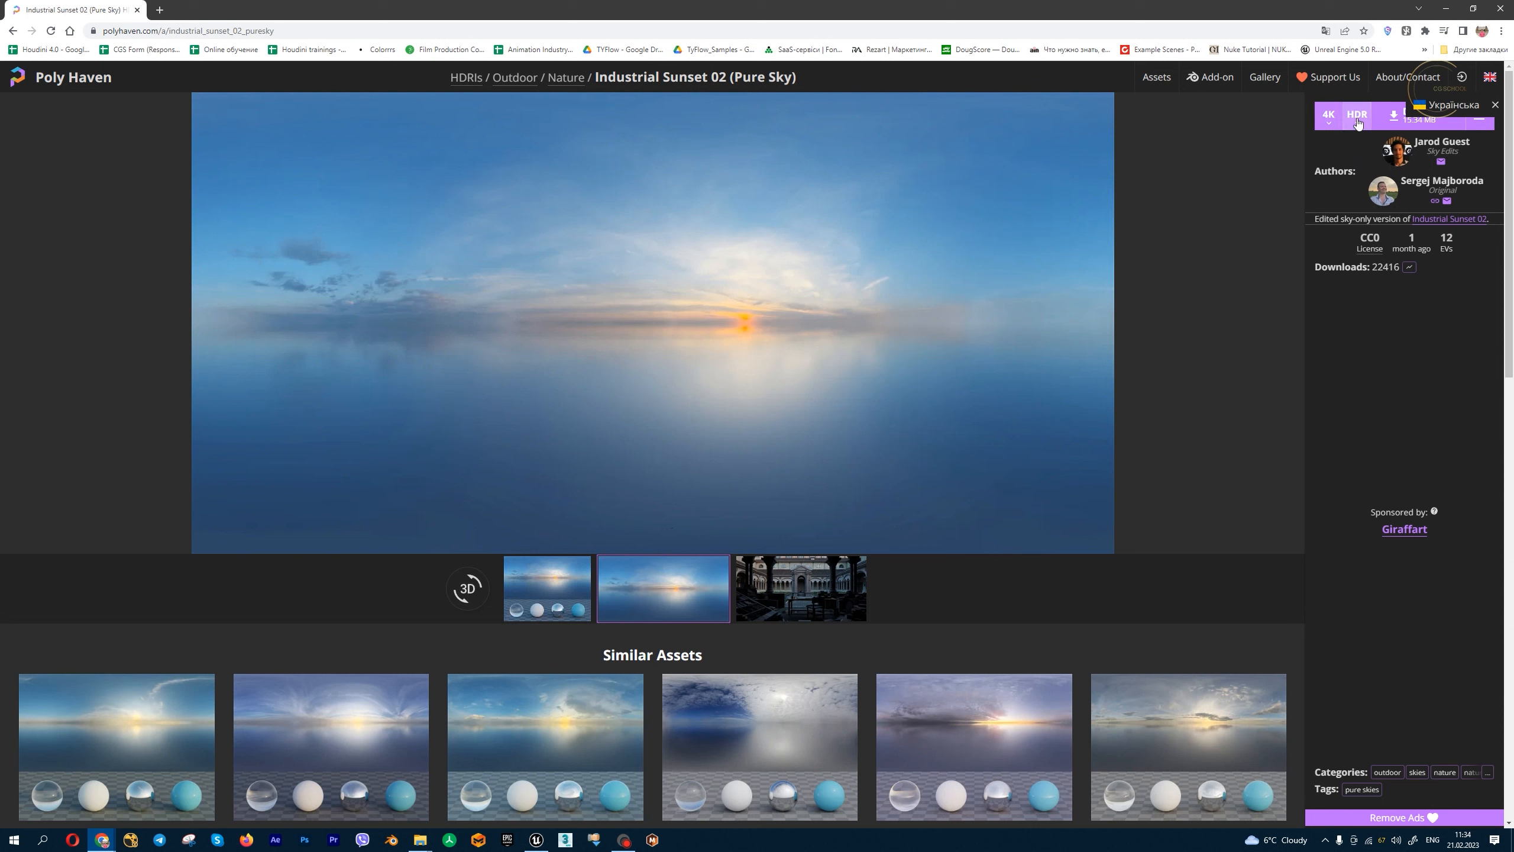
click(1329, 117)
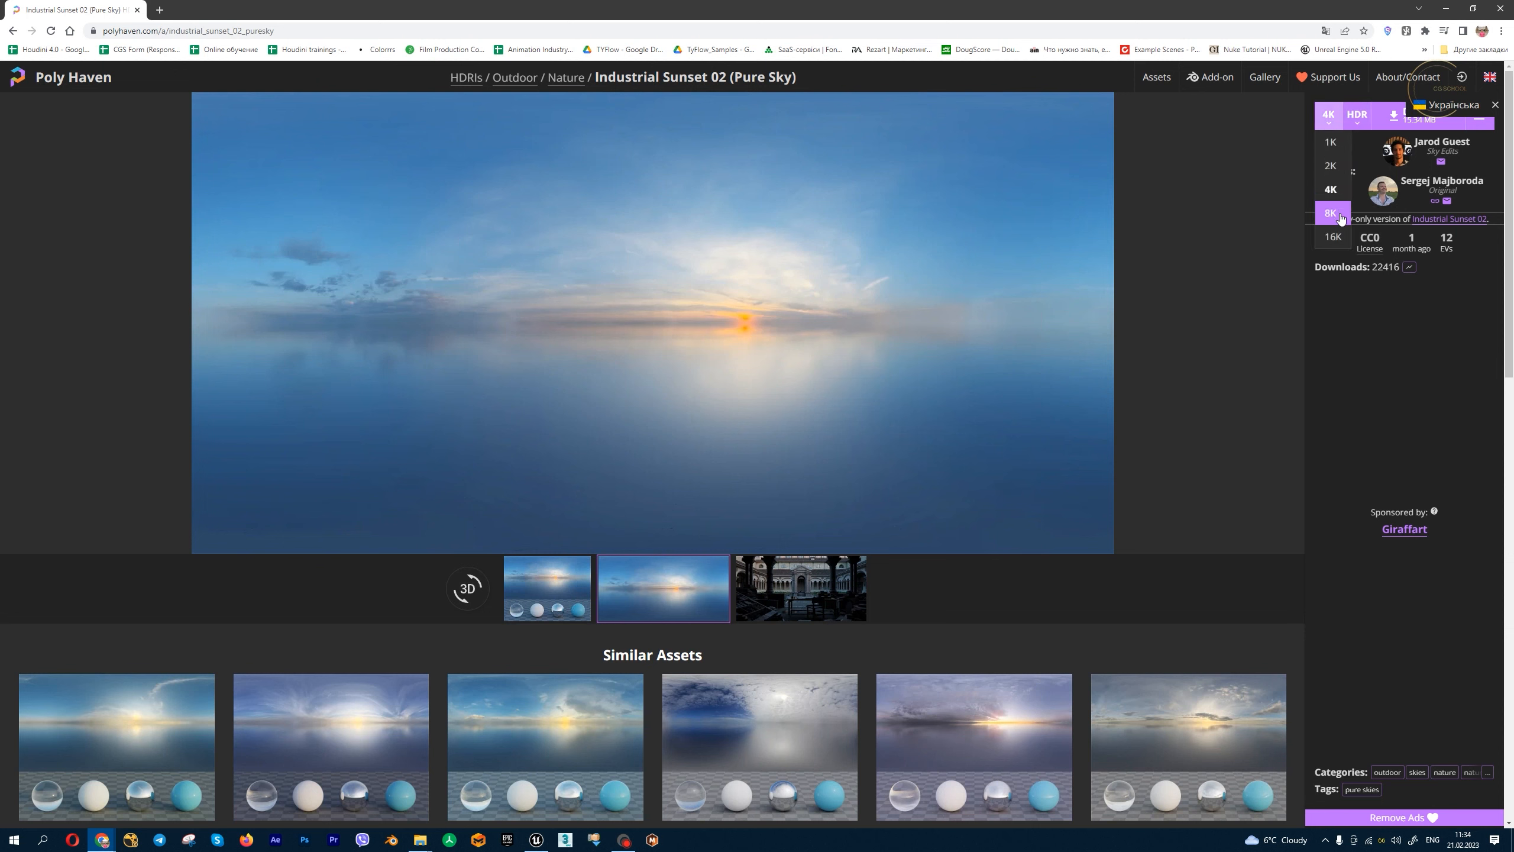
click(1334, 237)
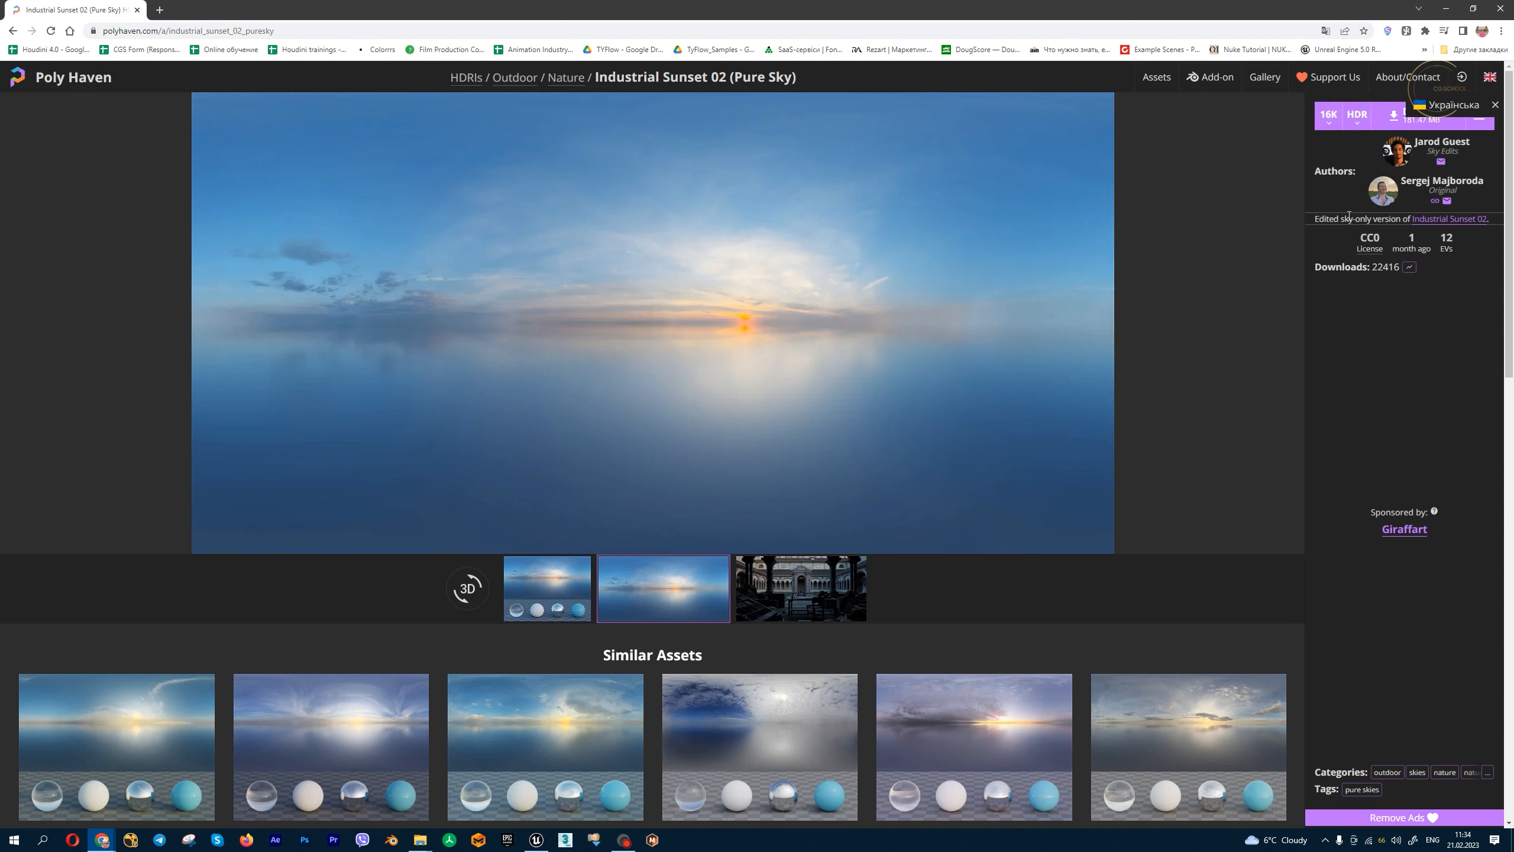
click(1329, 117)
click(1337, 212)
click(1421, 118)
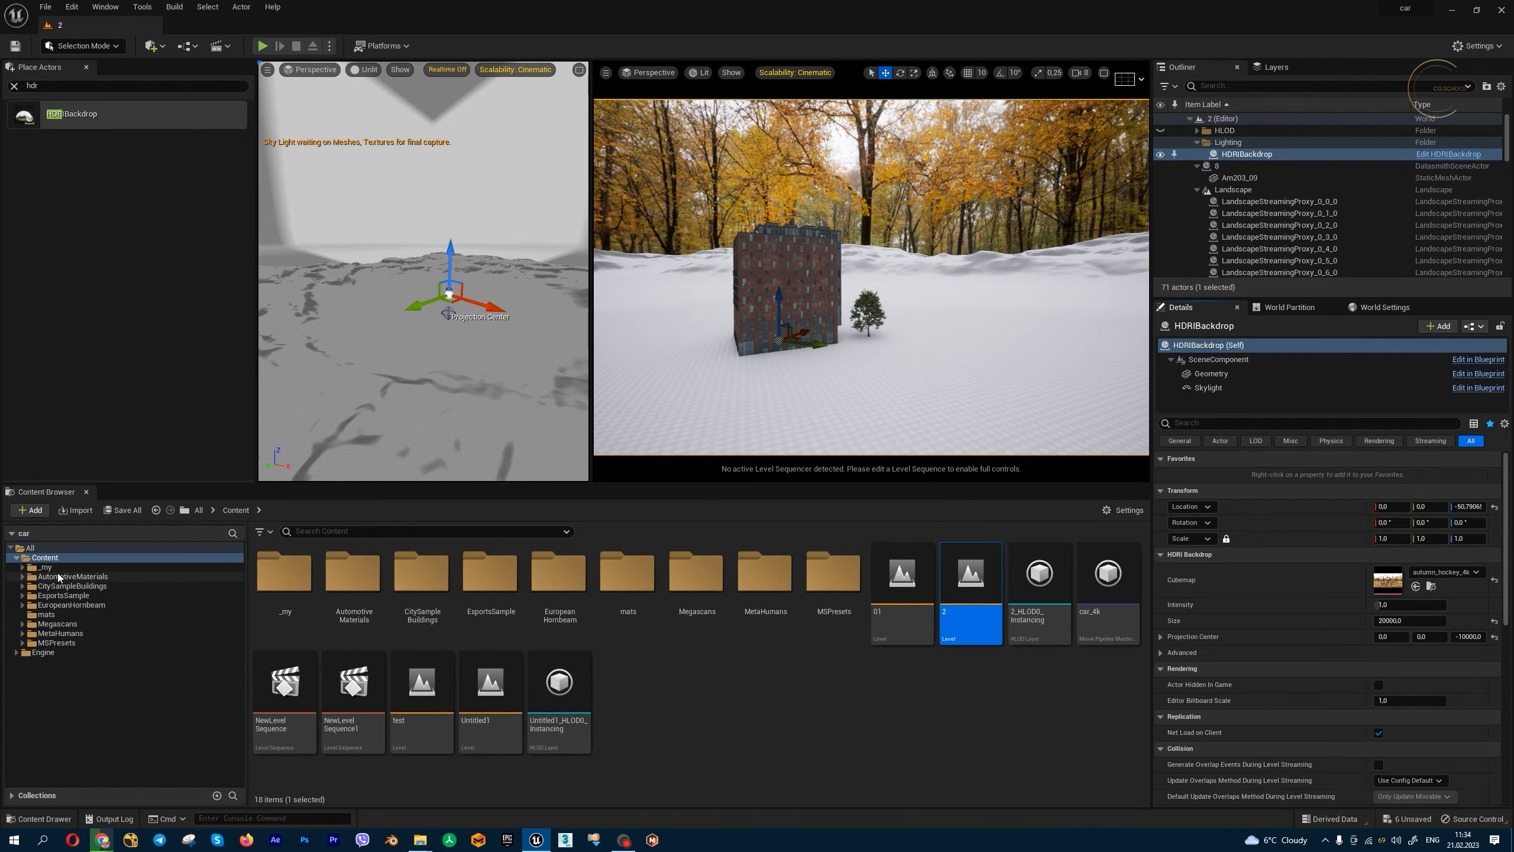
Step: Create a new folder named hdr inside the _my content folder in Unreal Engine
click(55, 568)
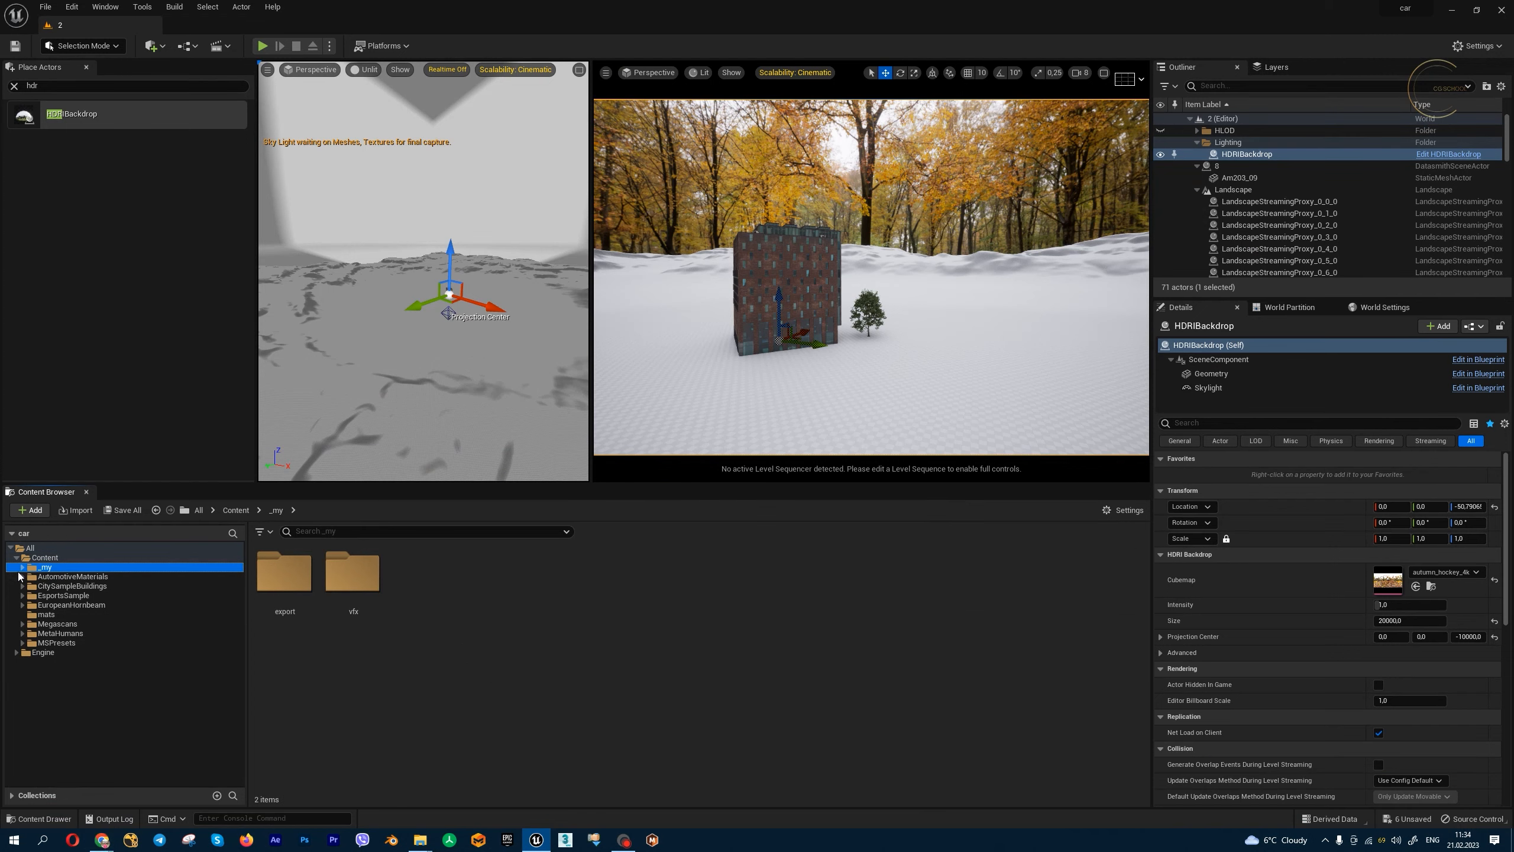
right_click(432, 618)
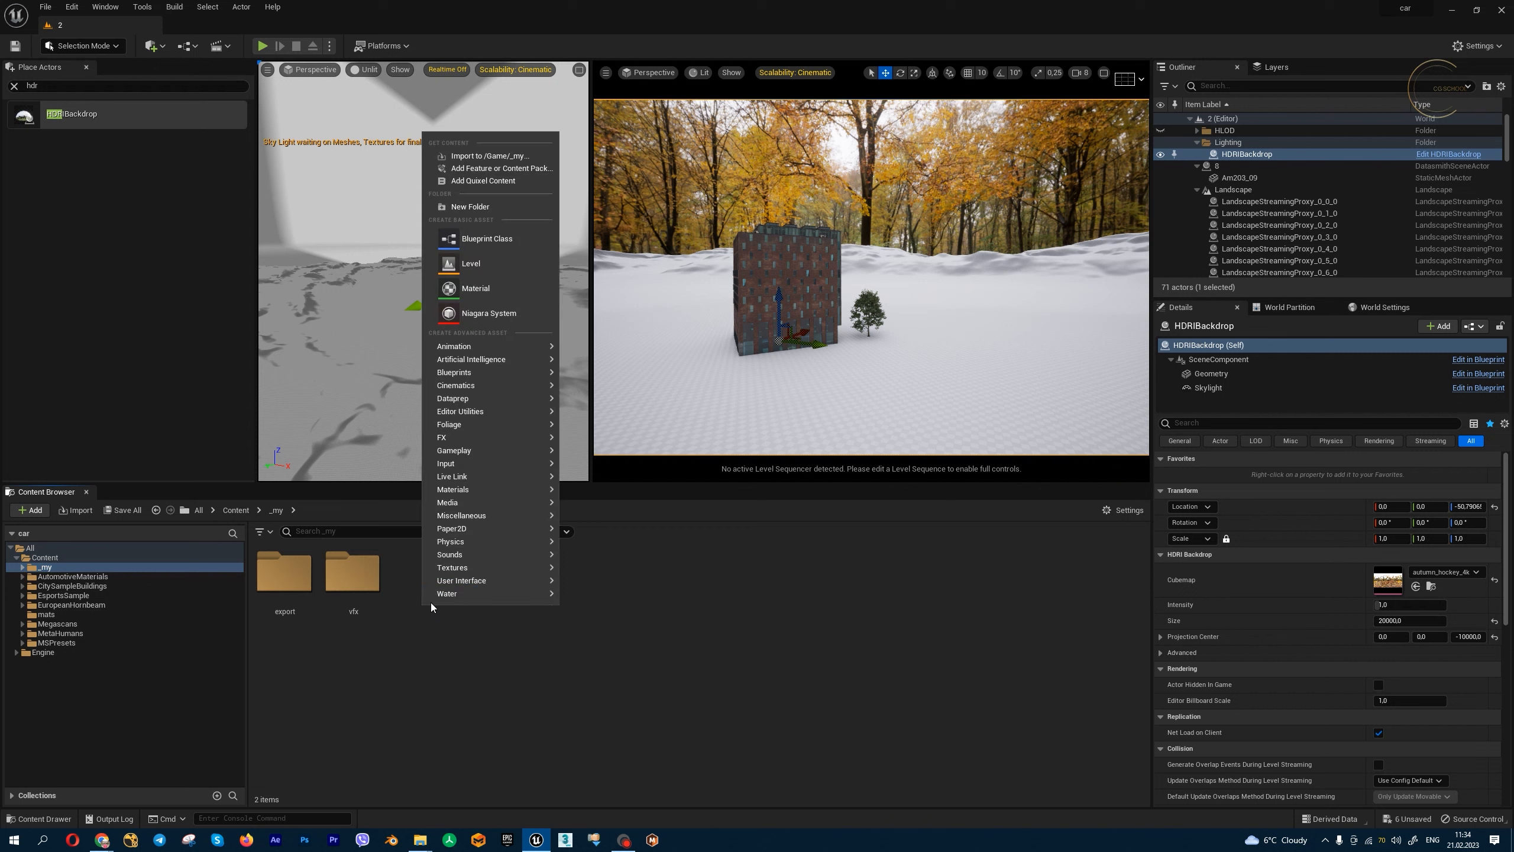
click(495, 207)
text(hdr)
key(Return)
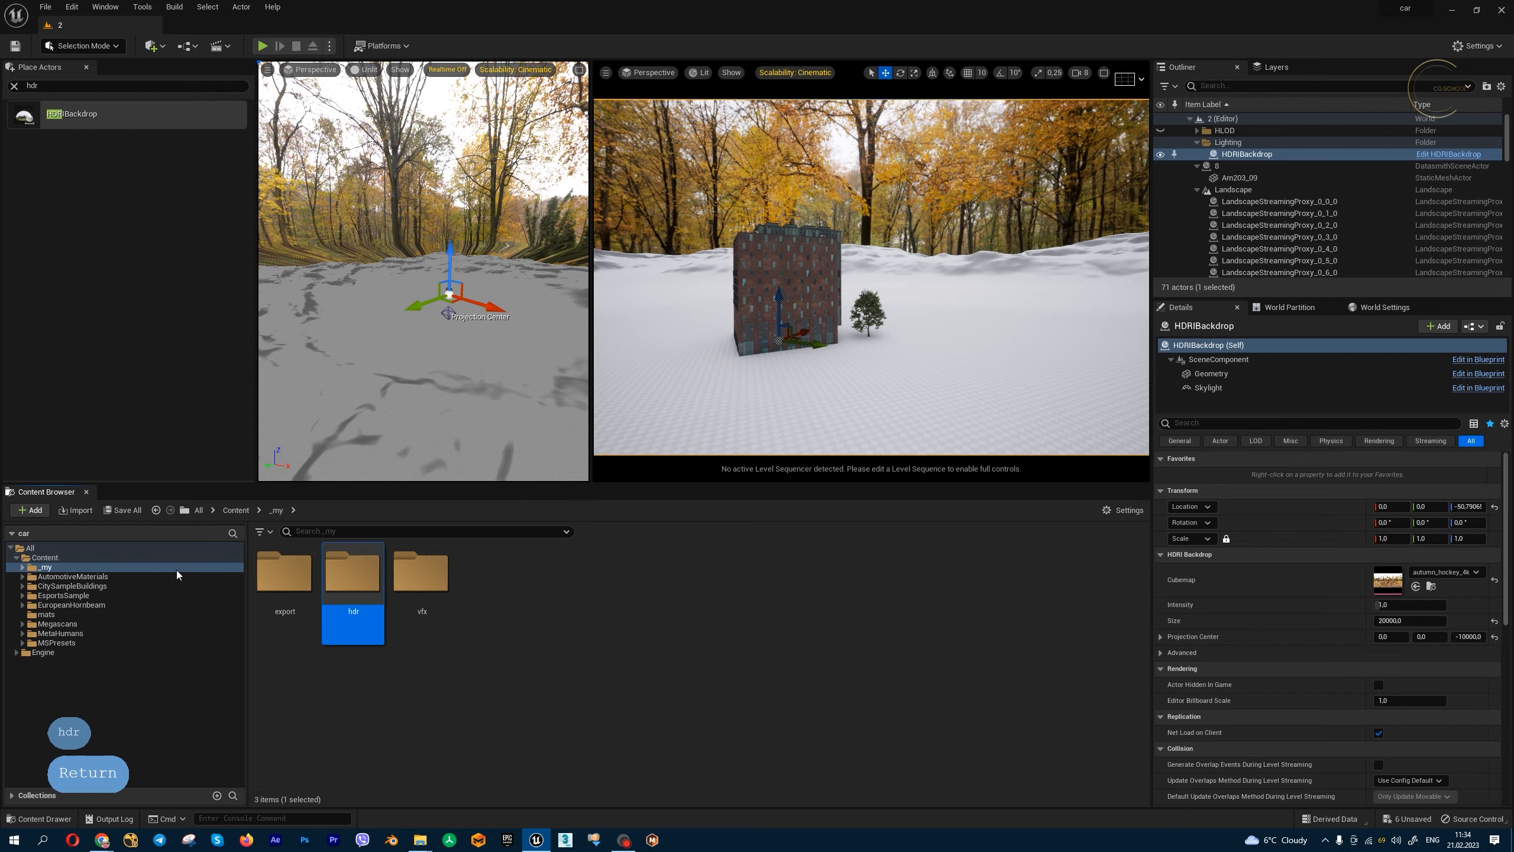
Step: Import the downloaded industrial_sunset_02_puresky_8k file from Chrome into the hdr content folder
mouse_move(110, 839)
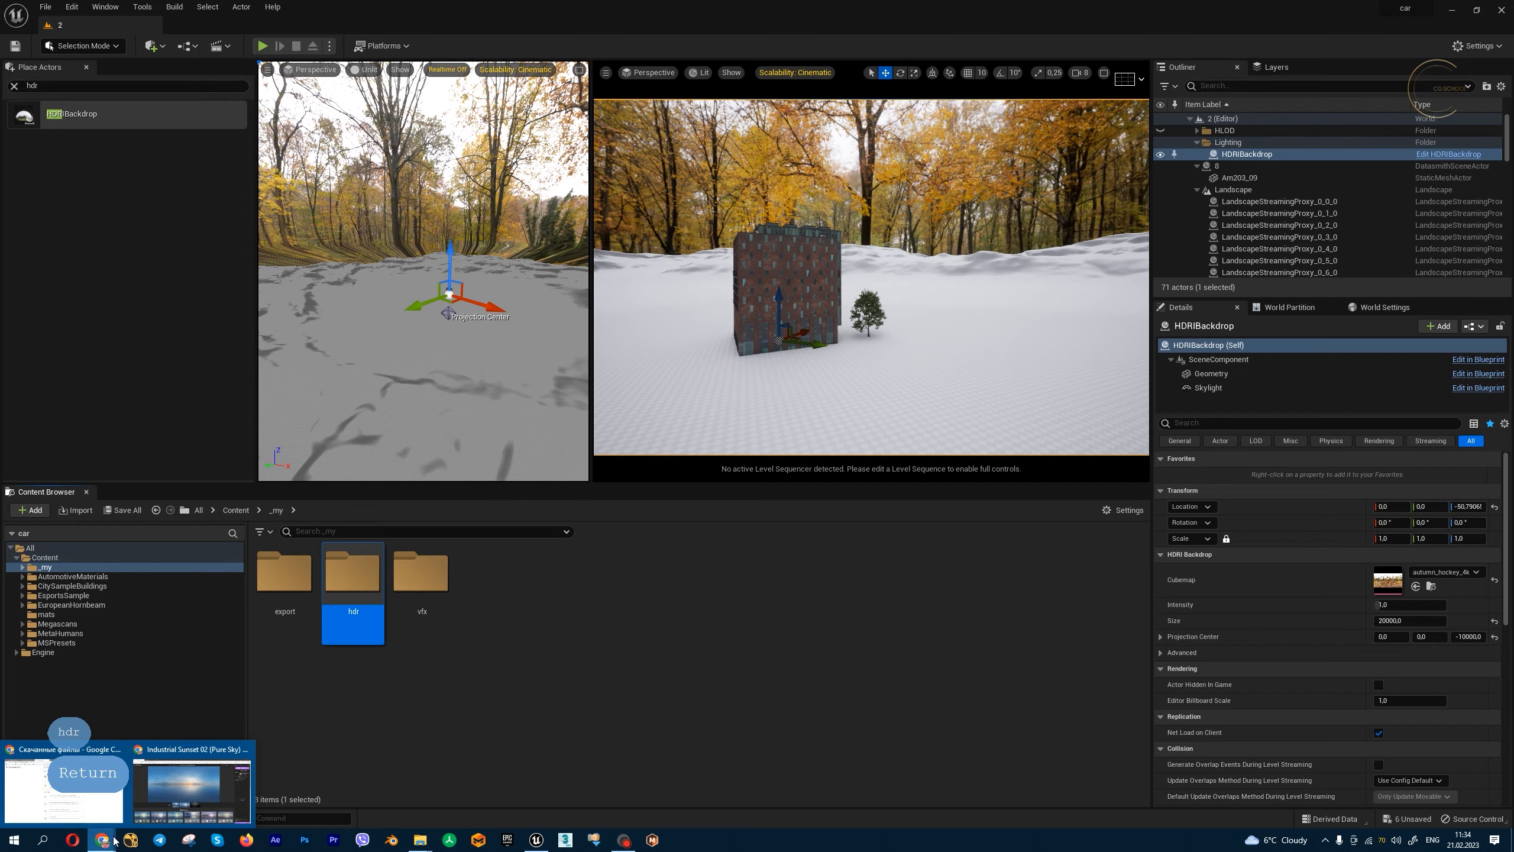
click(191, 784)
drag(765, 6, 1134, 7)
drag(646, 738, 369, 585)
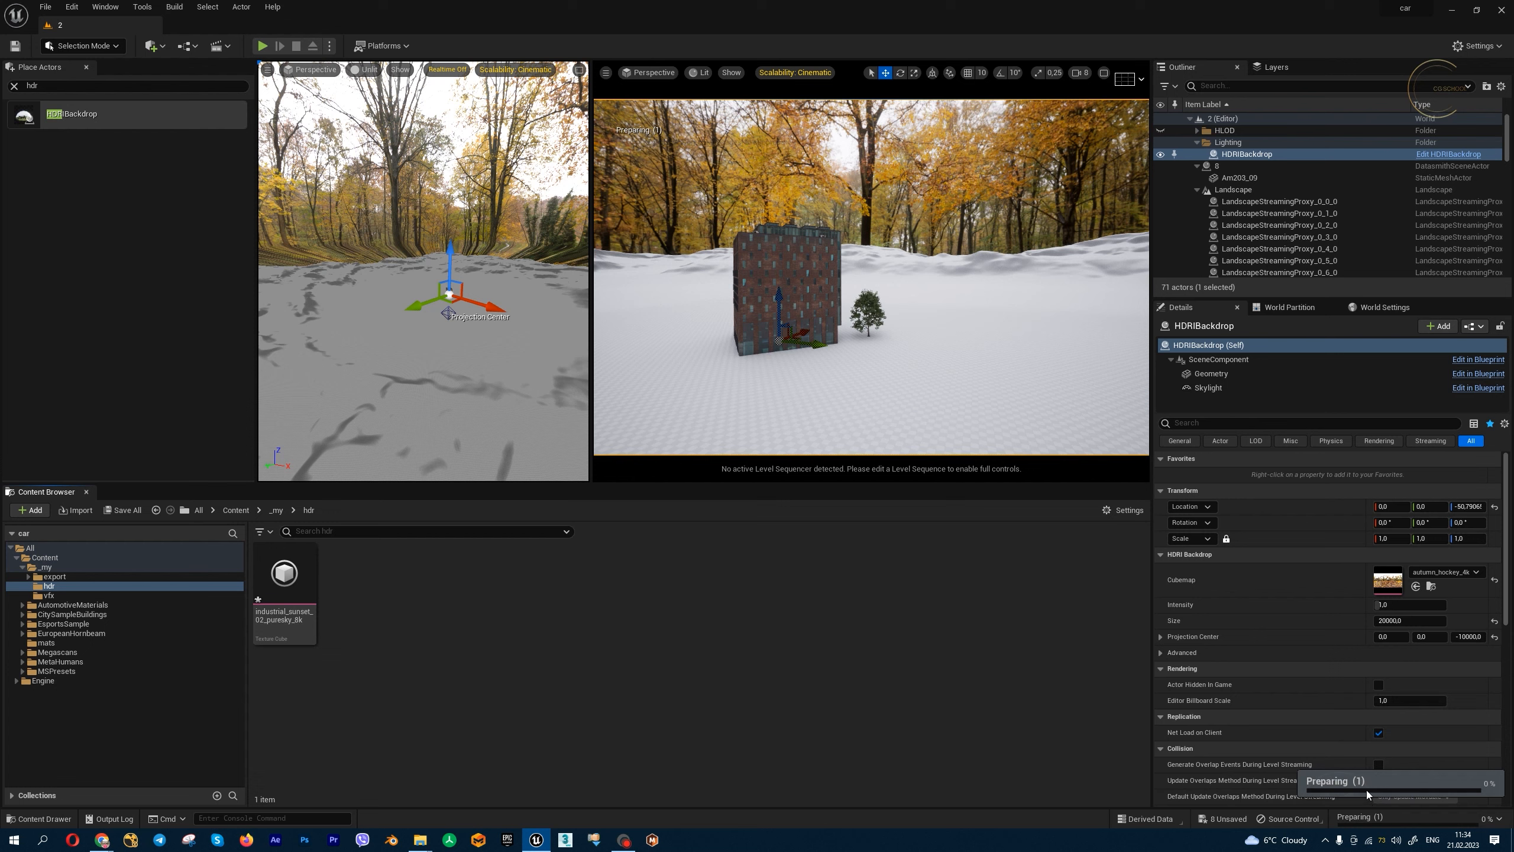
Step: Try industrial_sunset_02_puresky_8k as the HDRIBackdrop's cubemap, viewing the building and raising the intensity to about 8.6
drag(284, 574, 1377, 583)
mouse_move(884, 342)
right_down()
mouse_move(1038, 332)
mouse_move(830, 280)
mouse_move(884, 304)
mouse_move(852, 327)
mouse_move(978, 334)
mouse_move(900, 330)
right_up()
key(d)
key(w)
key(a)
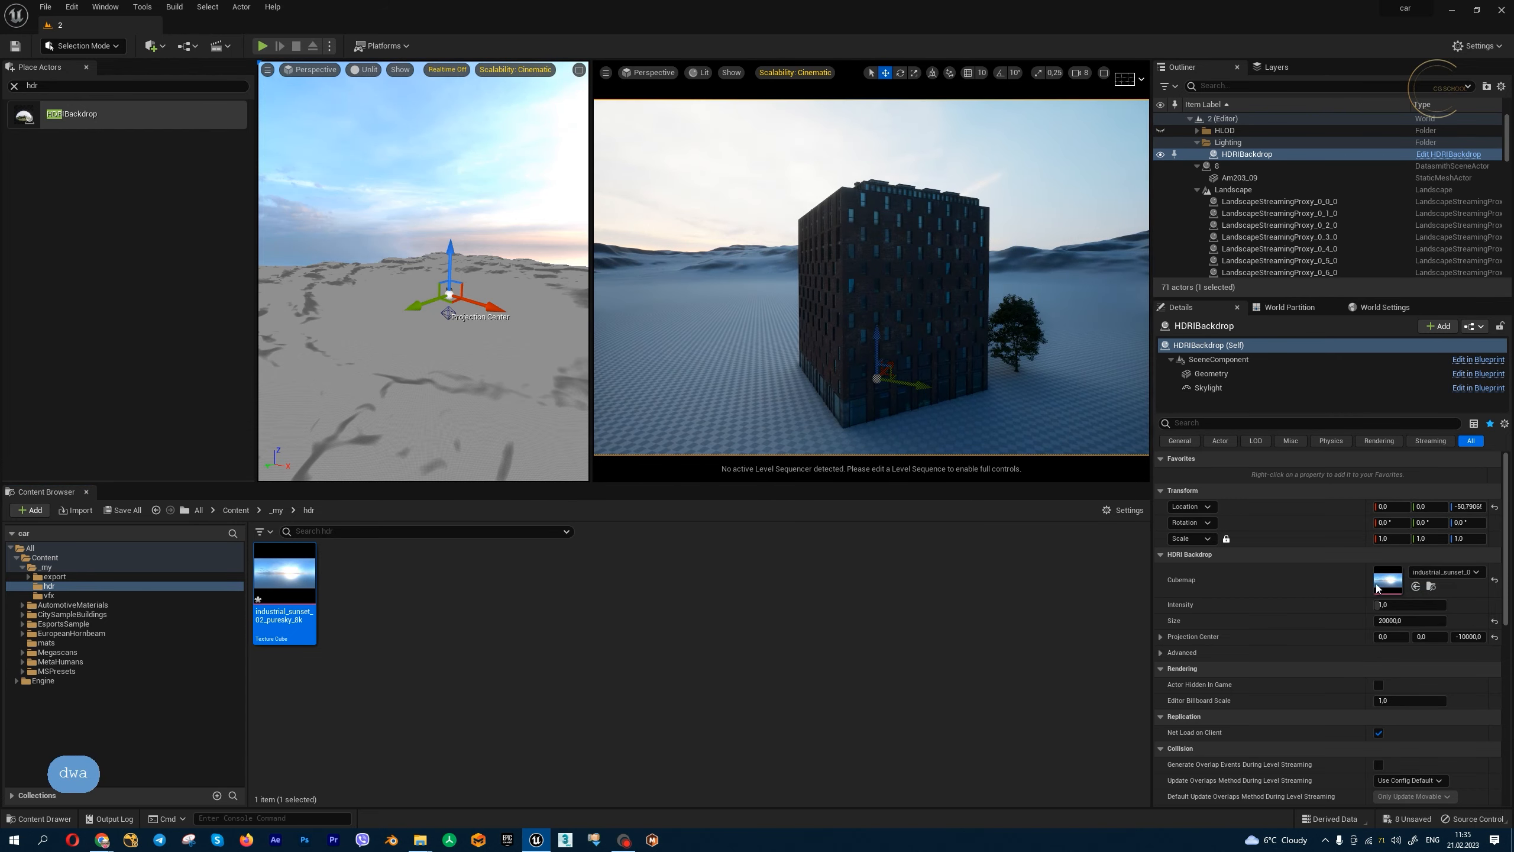
drag(1378, 605, 1455, 604)
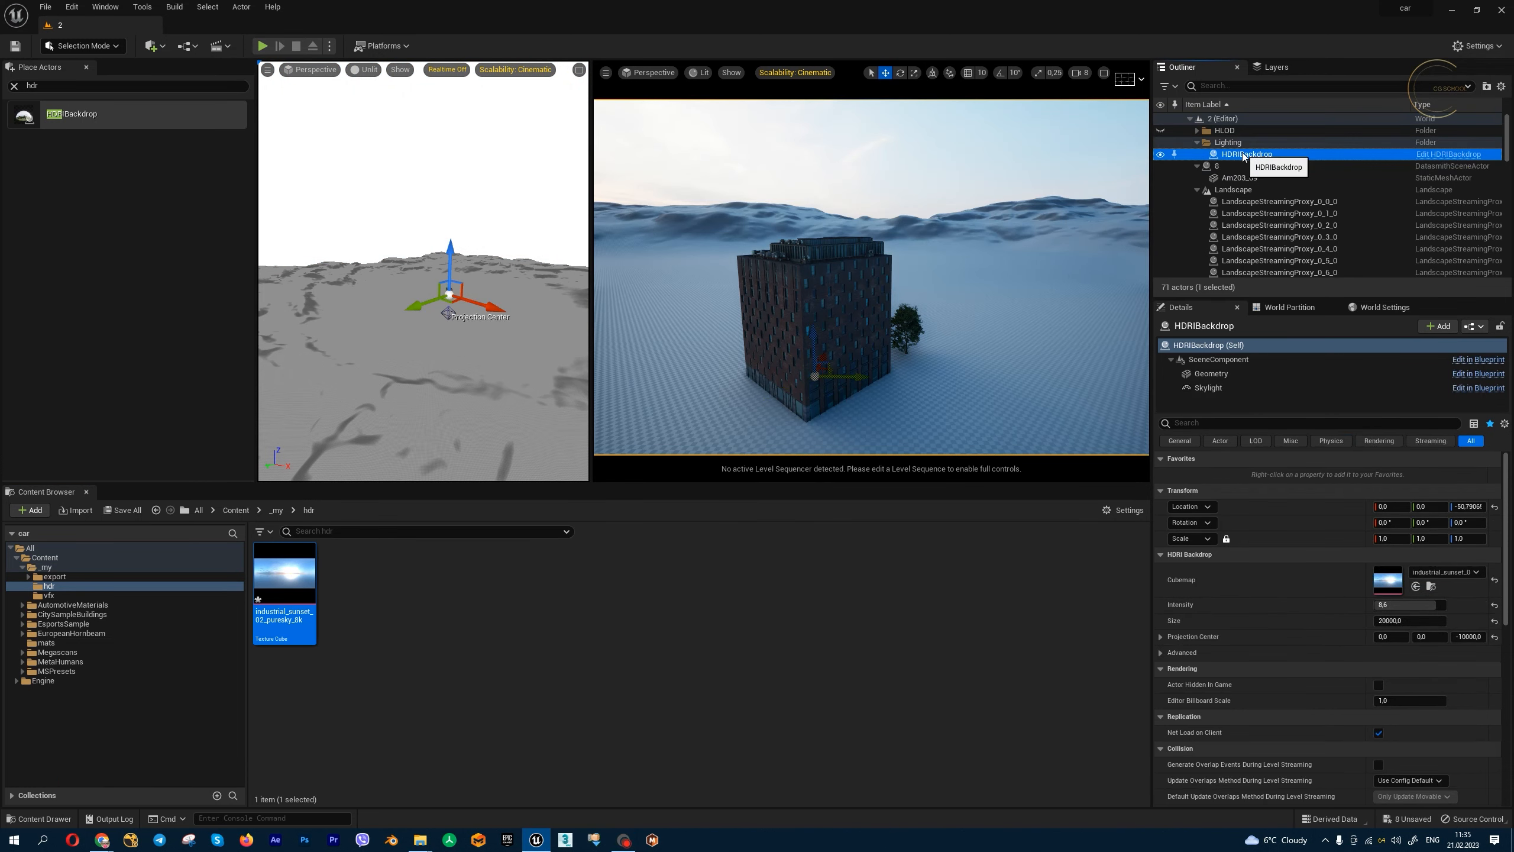
Step: Delete the HDRIBackdrop and create a Sky Light with the Env. Light Mixer in its place
key(Delete)
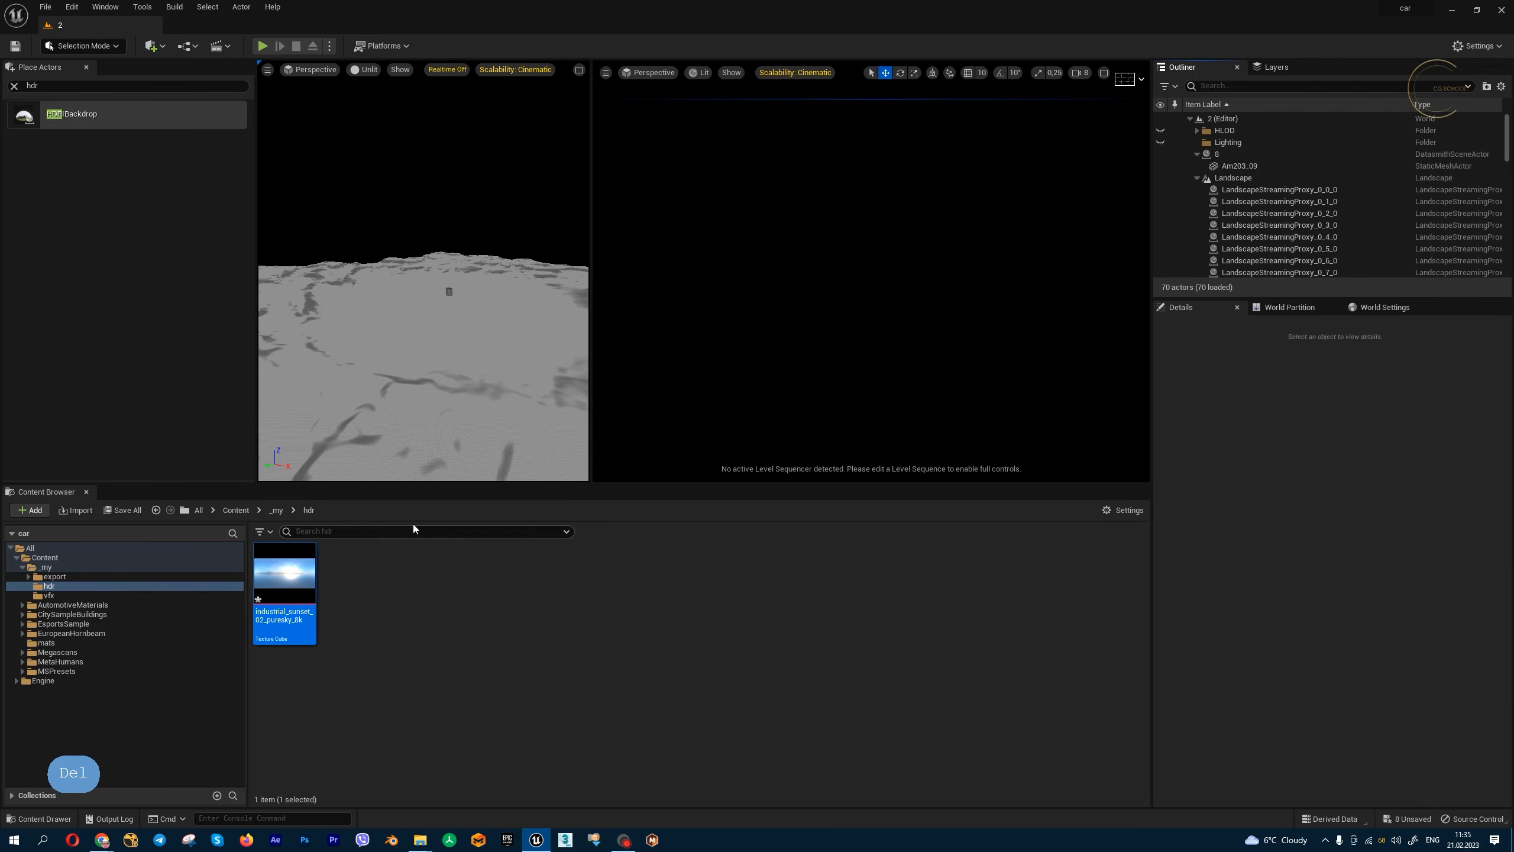
click(14, 86)
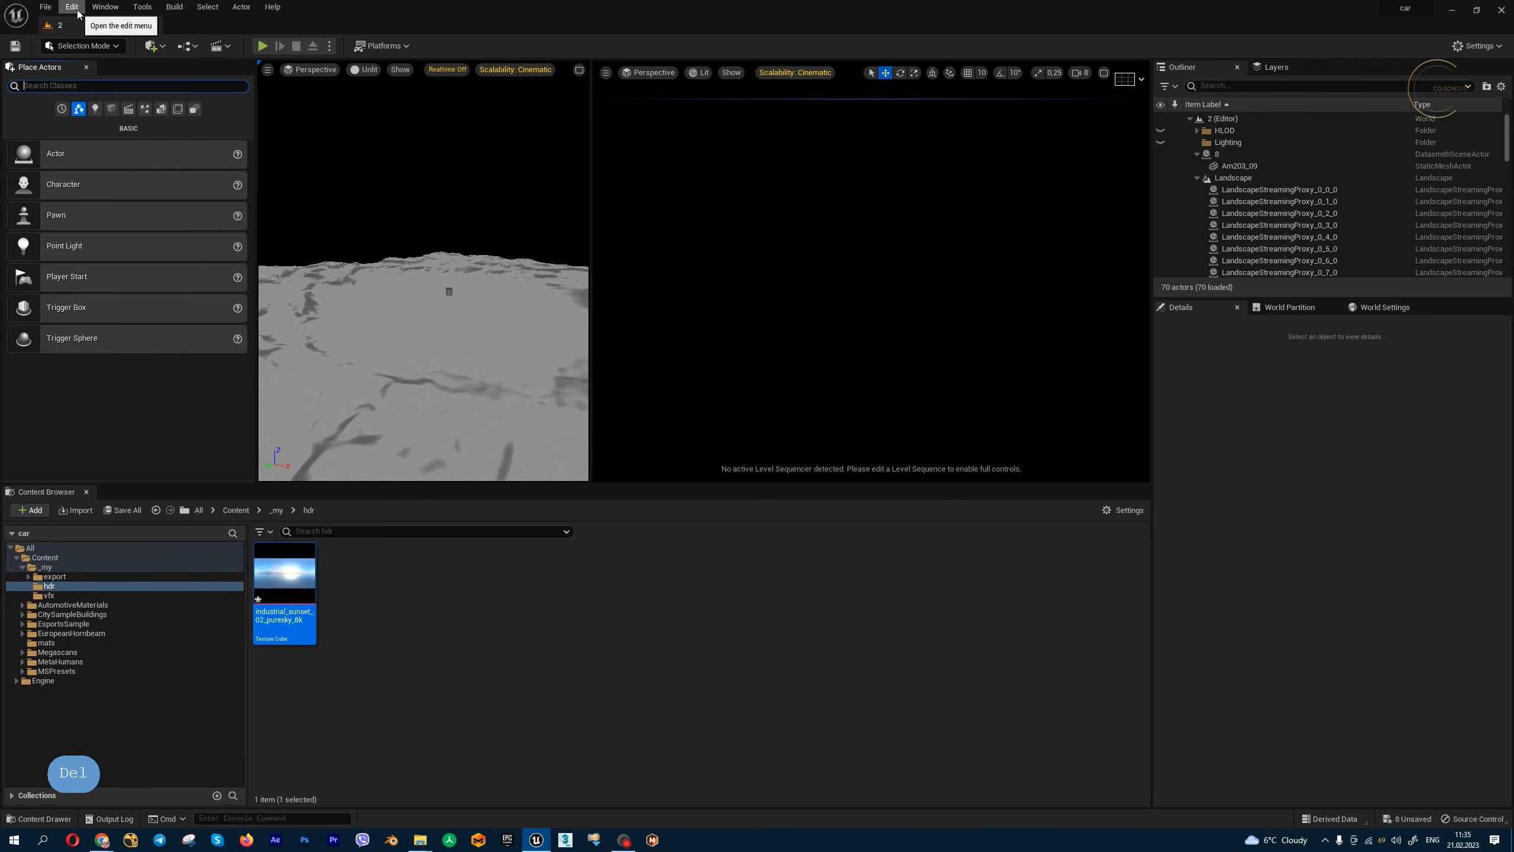
click(104, 7)
mouse_move(185, 127)
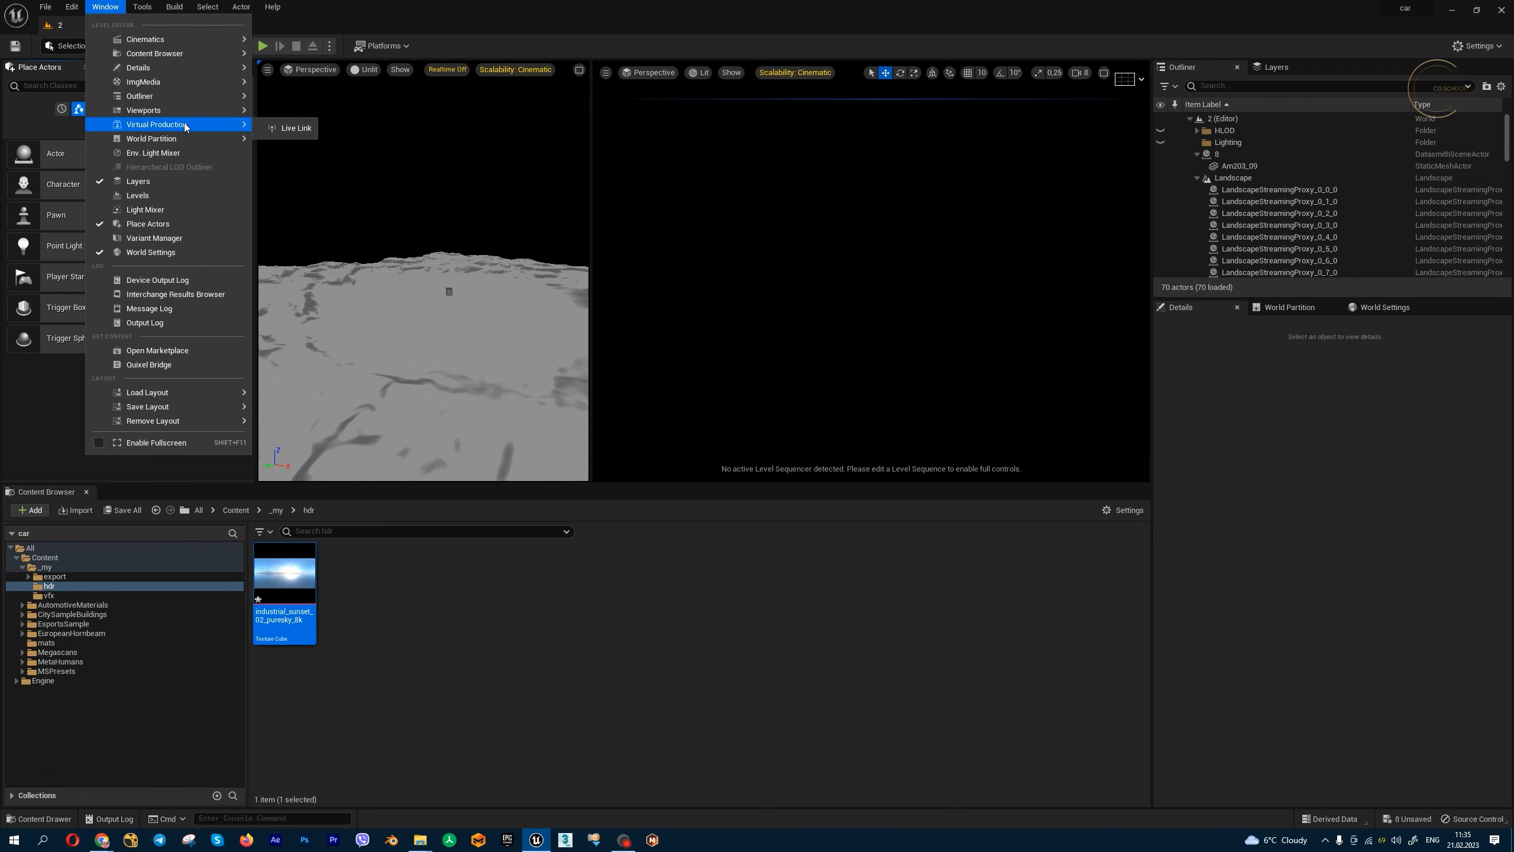
click(153, 153)
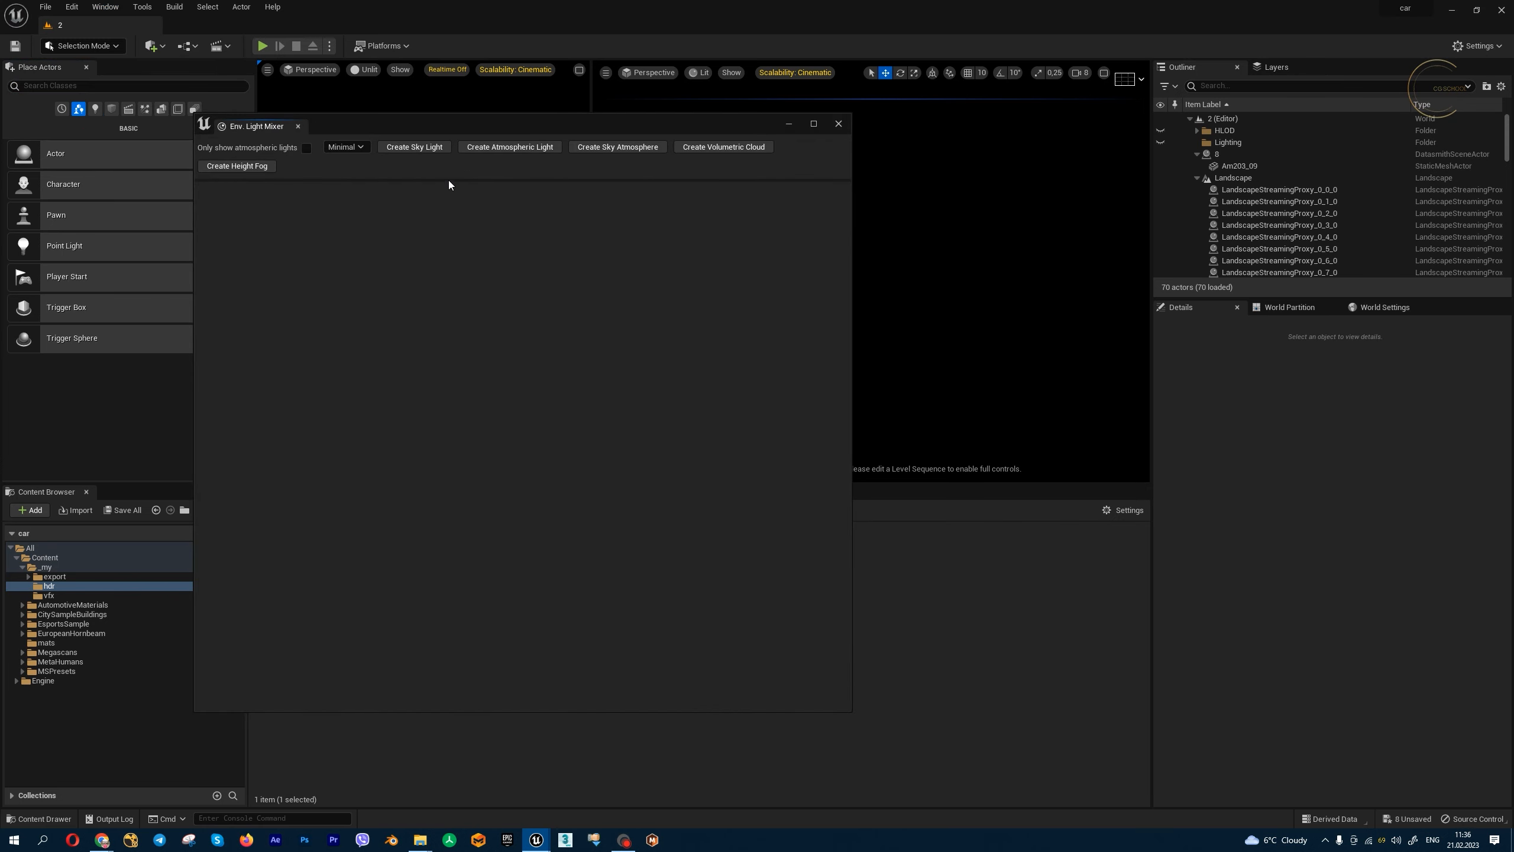
click(423, 147)
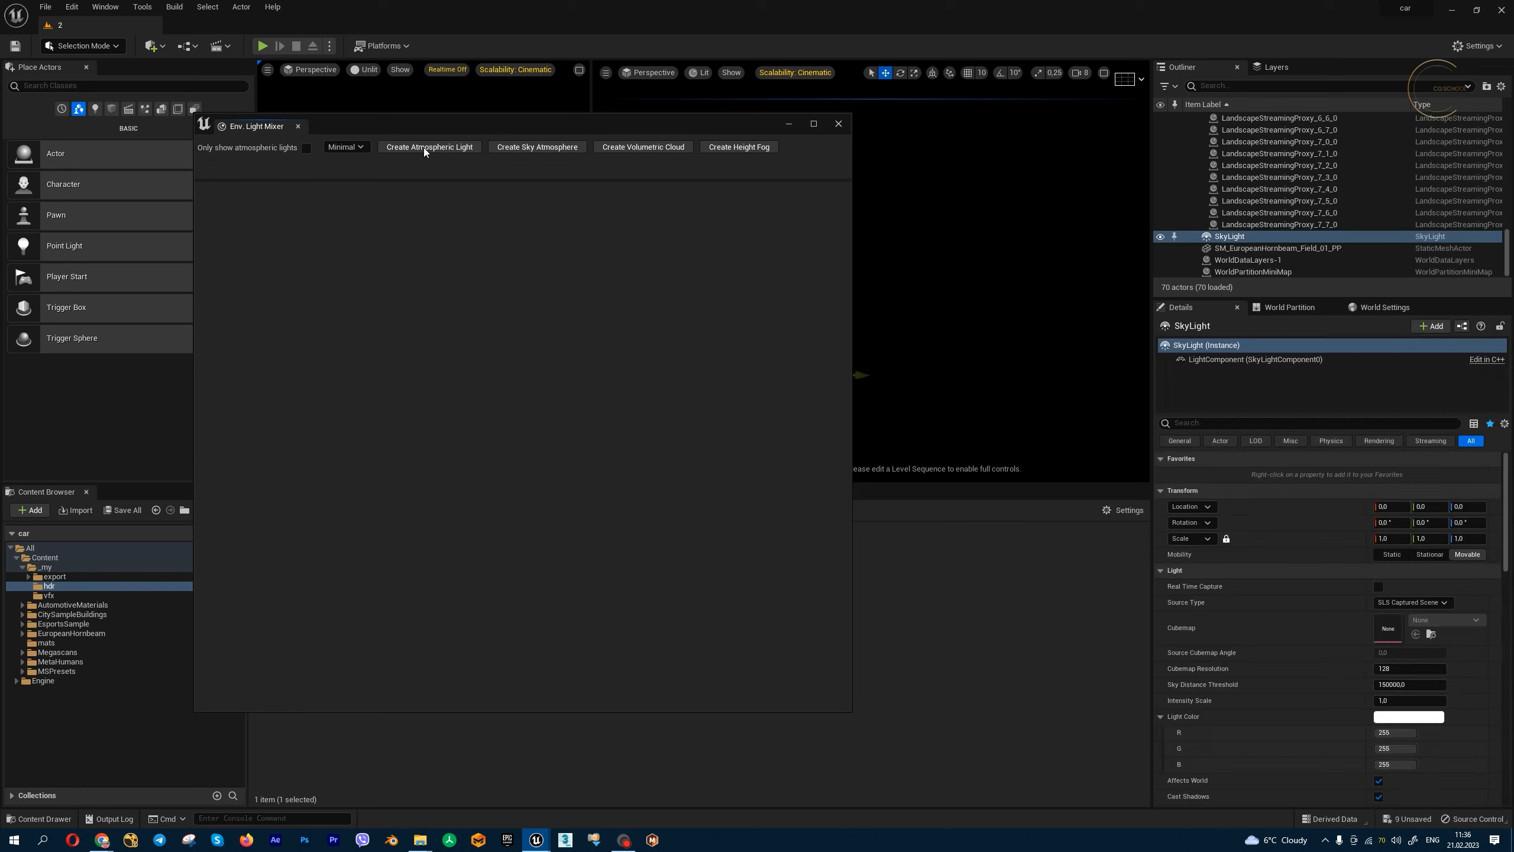
click(839, 123)
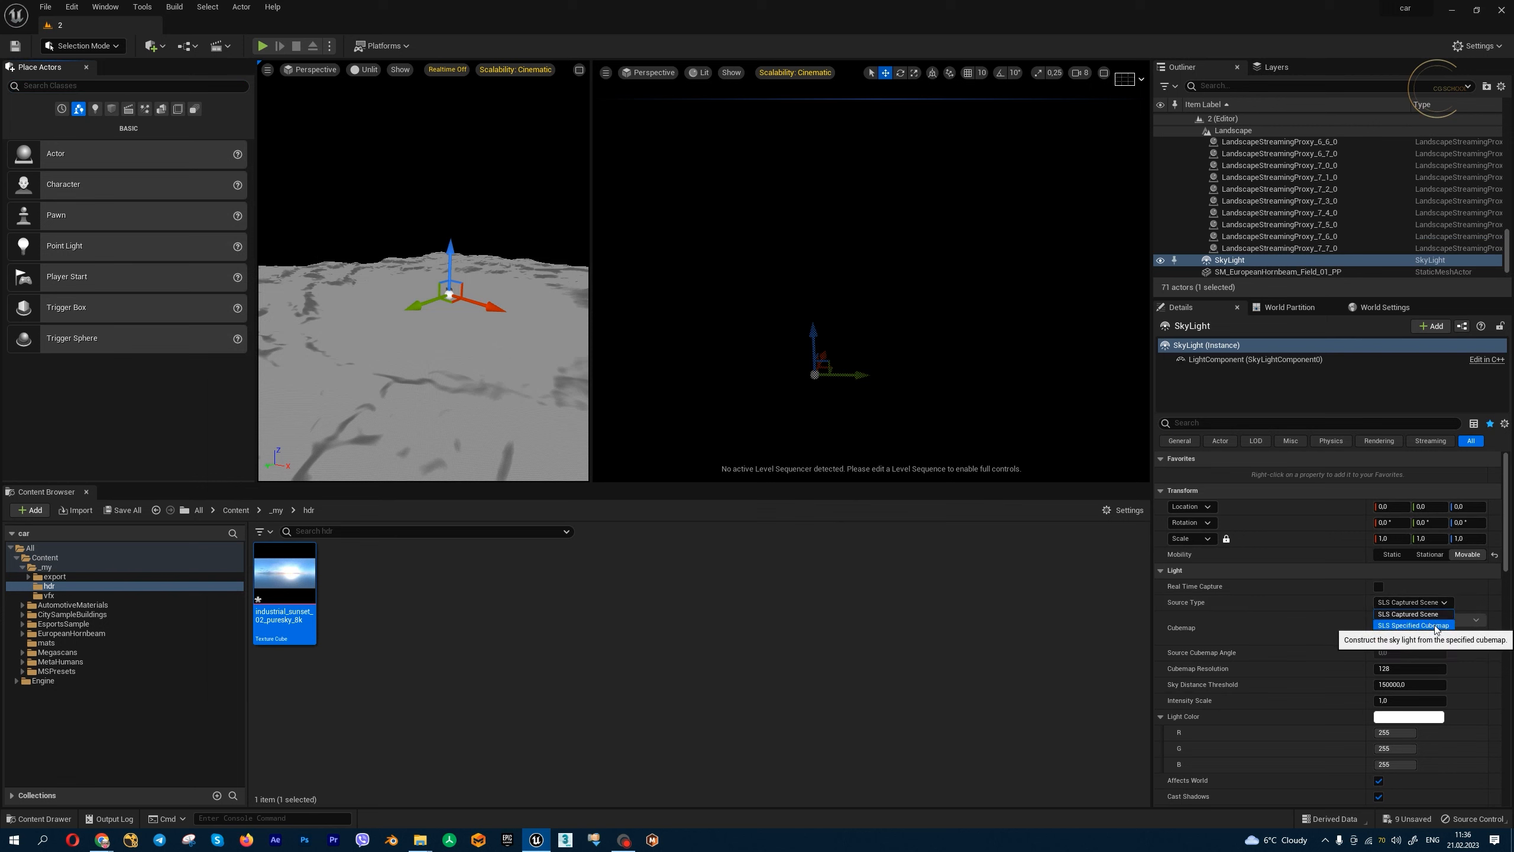
Step: Set the SkyLight's source type to SLS Specified Cubemap with the approaching_storm_4k cubemap, and view the lit building
click(1442, 628)
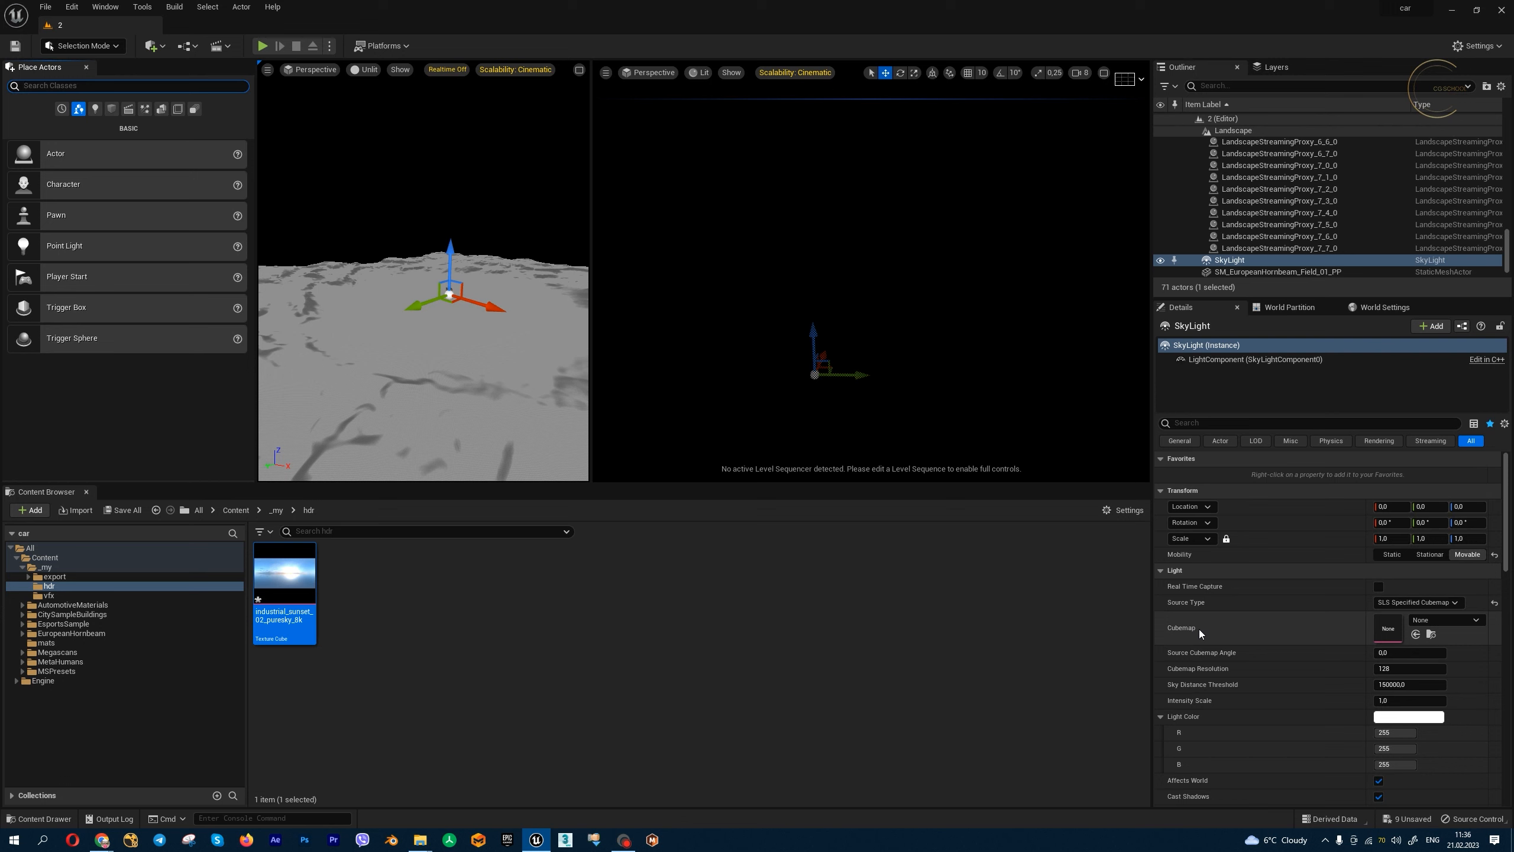
click(1478, 621)
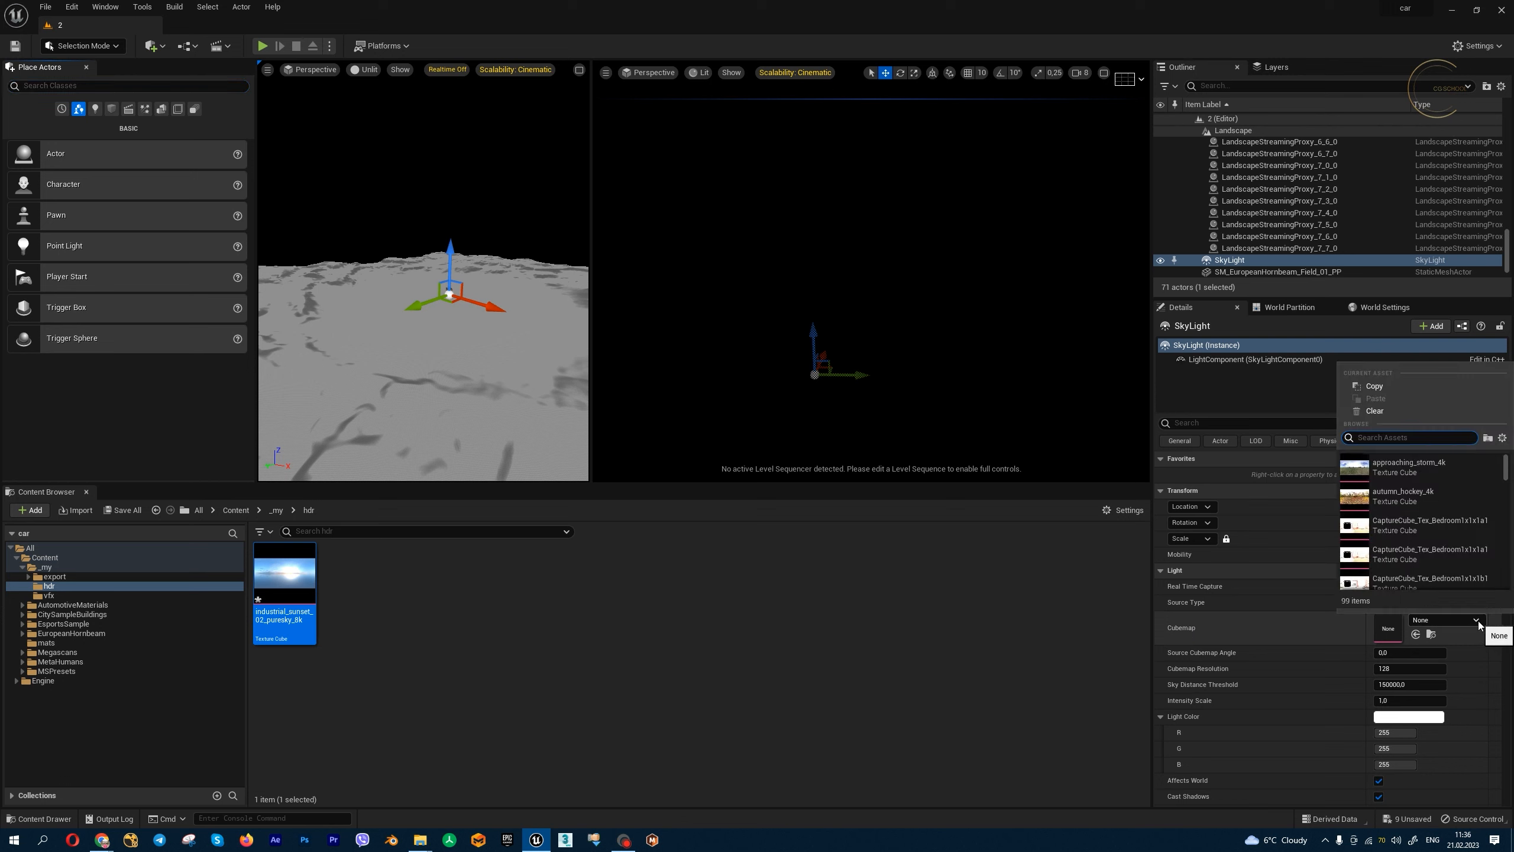
click(1419, 466)
key(s)
key(a)
key(w)
key(w)
key(w)
key(d)
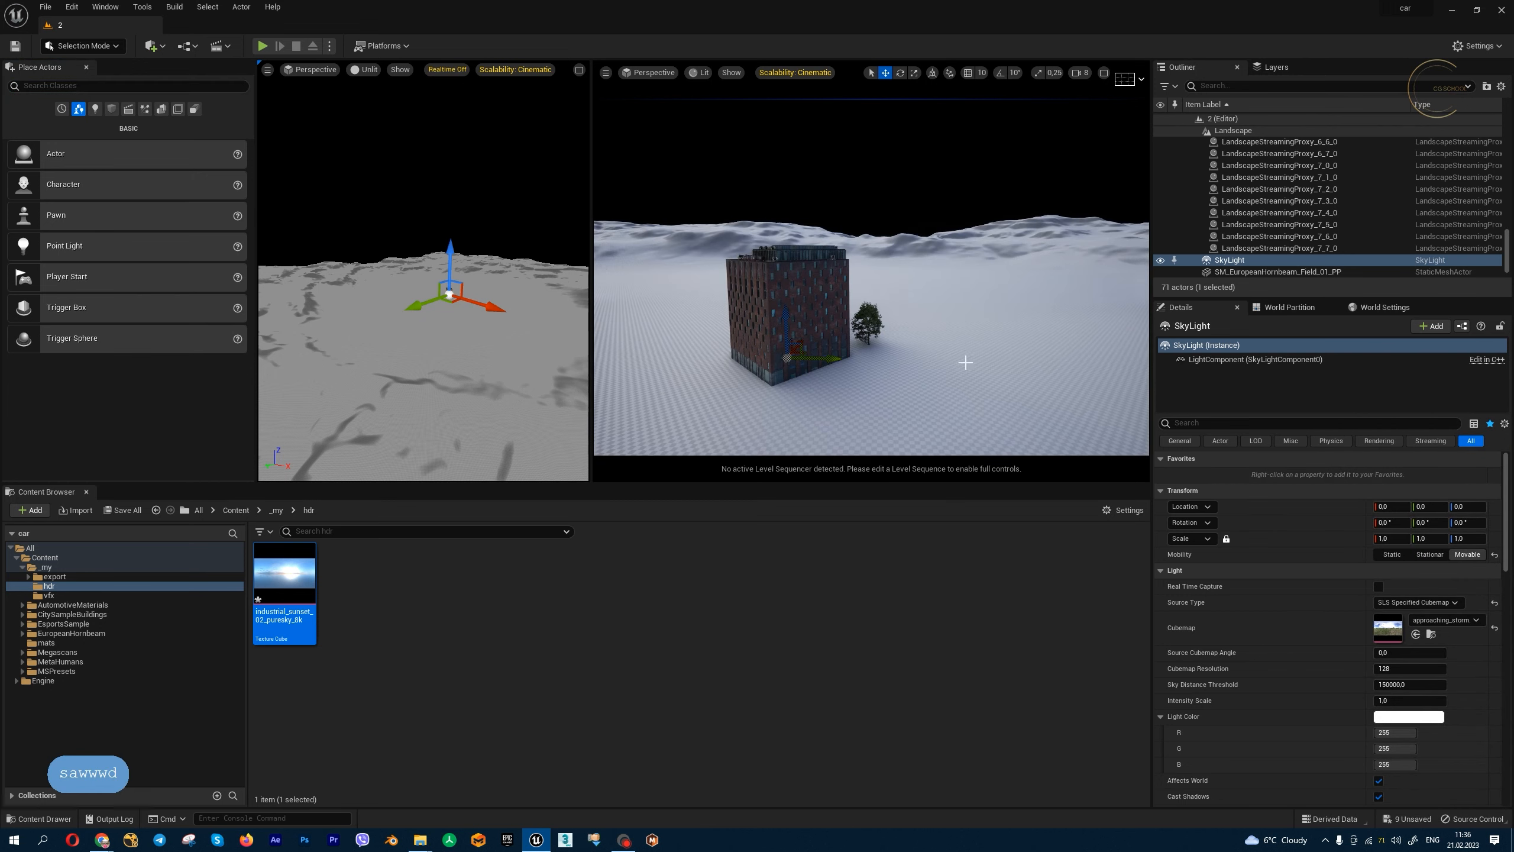
Step: Set the SkyLight's cubemap to Desert_Outer_HDR and intensity scale to 10, after trying autumn_hockey_4k and industrial_sunset_02_puresky_8k
click(1449, 620)
click(1414, 493)
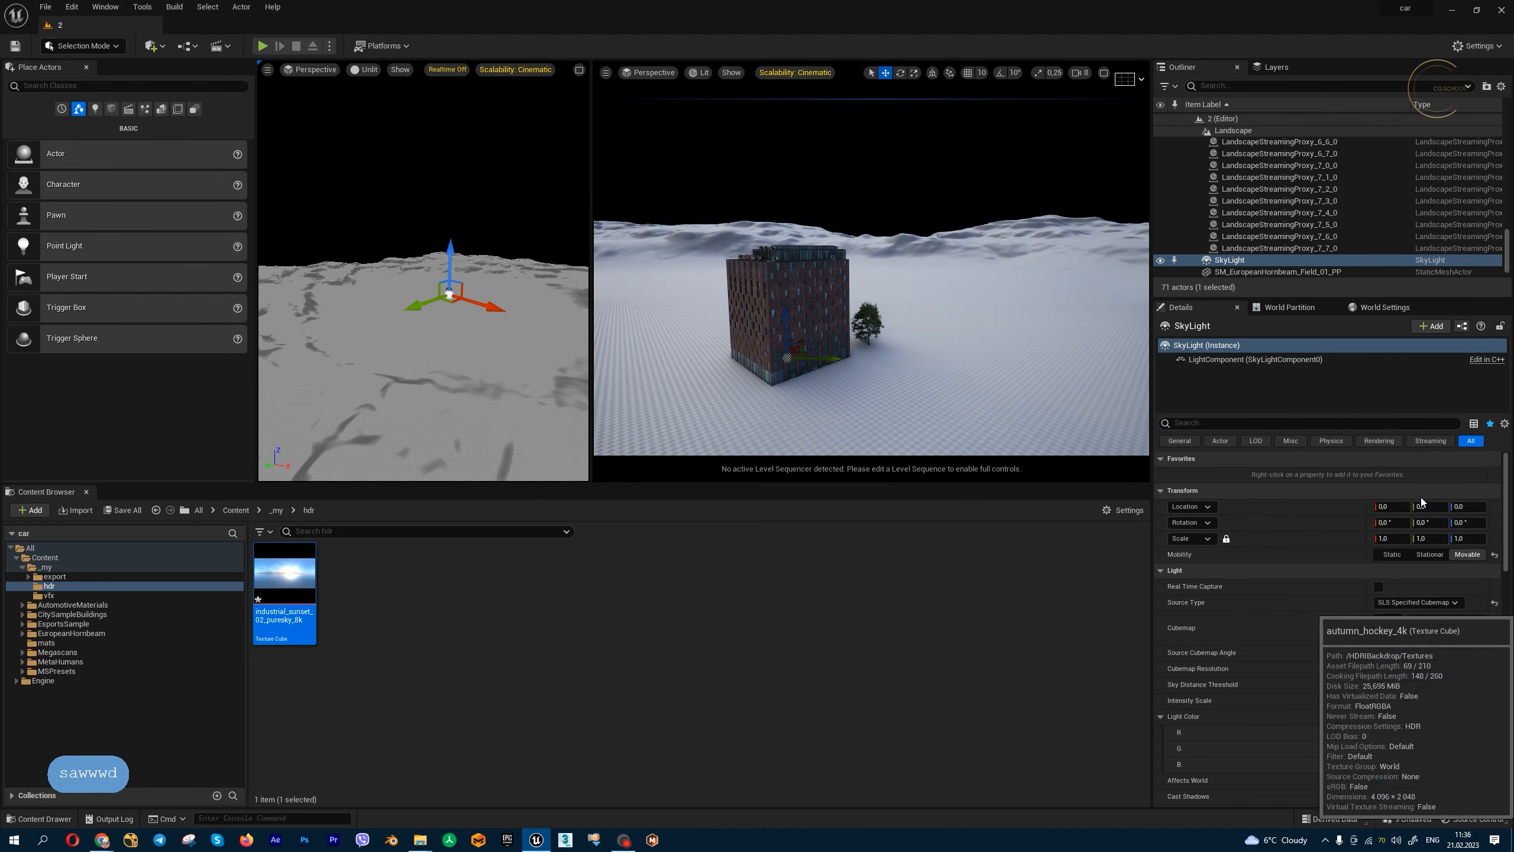
click(1416, 634)
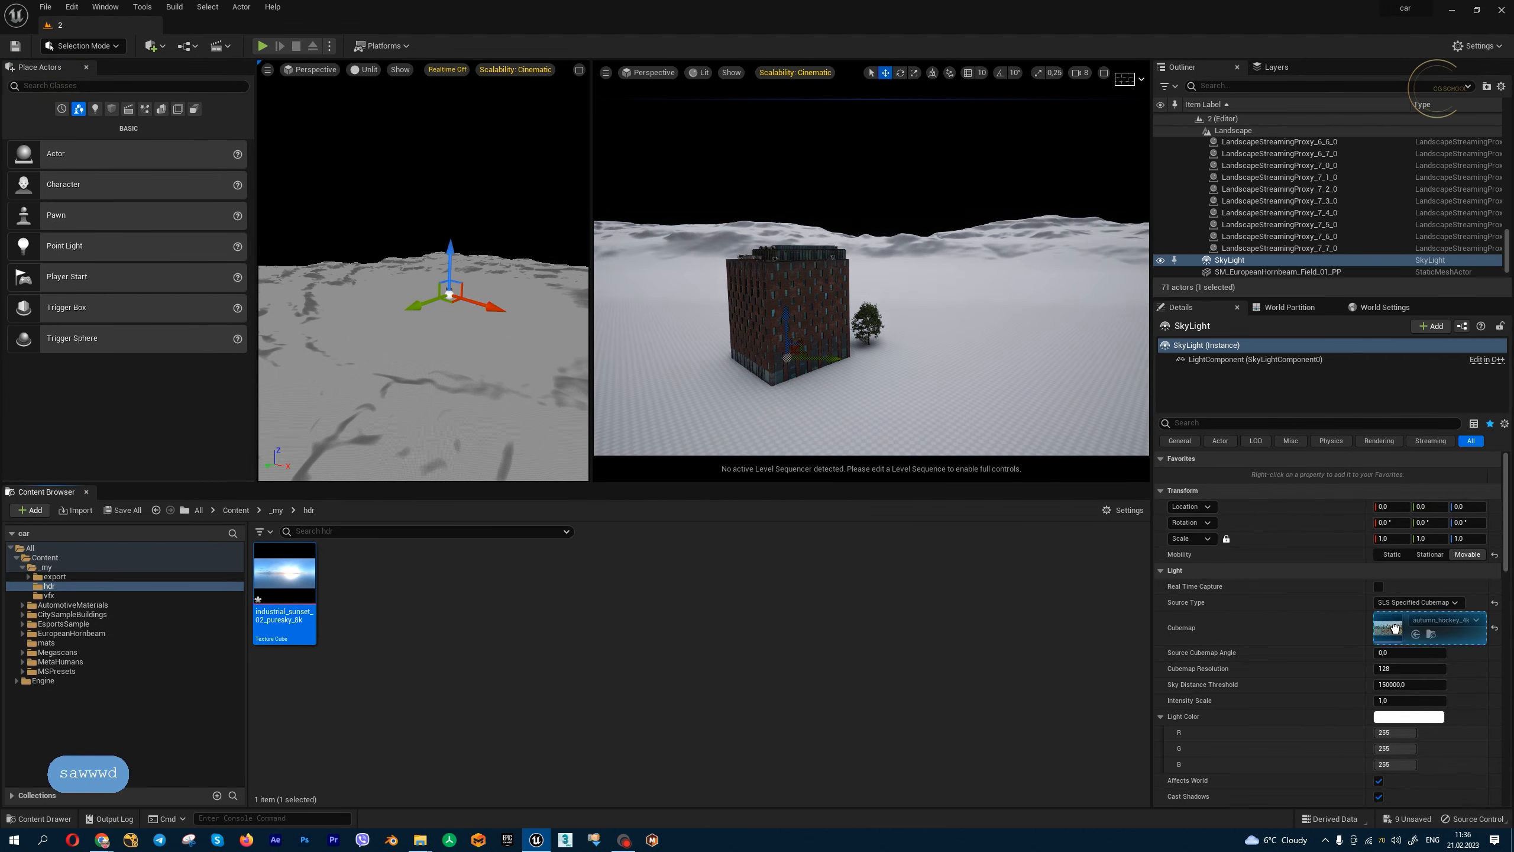
click(1479, 621)
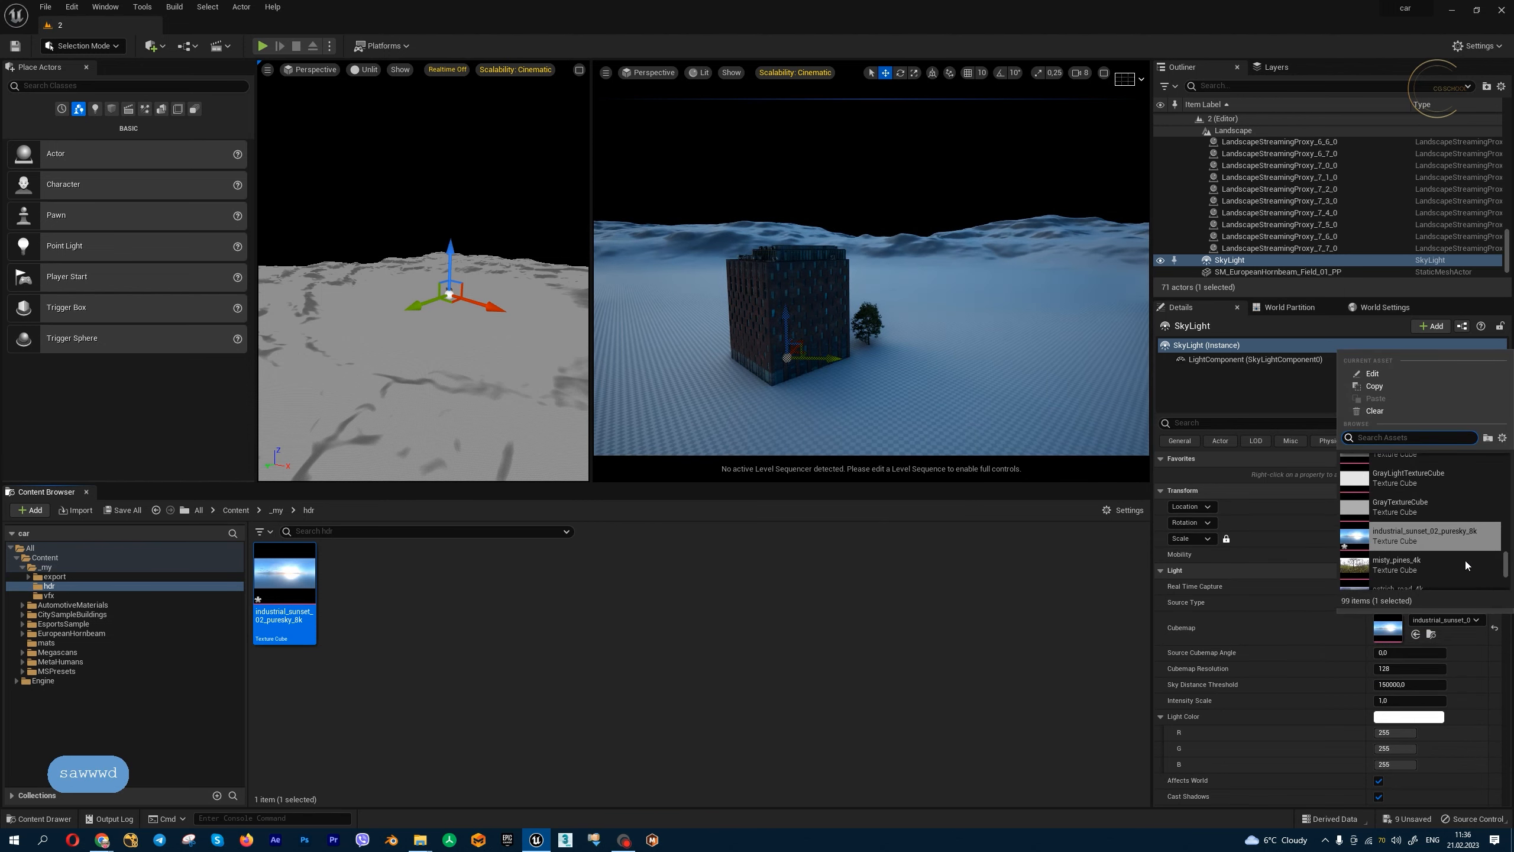
scroll(1437, 523, up, 3)
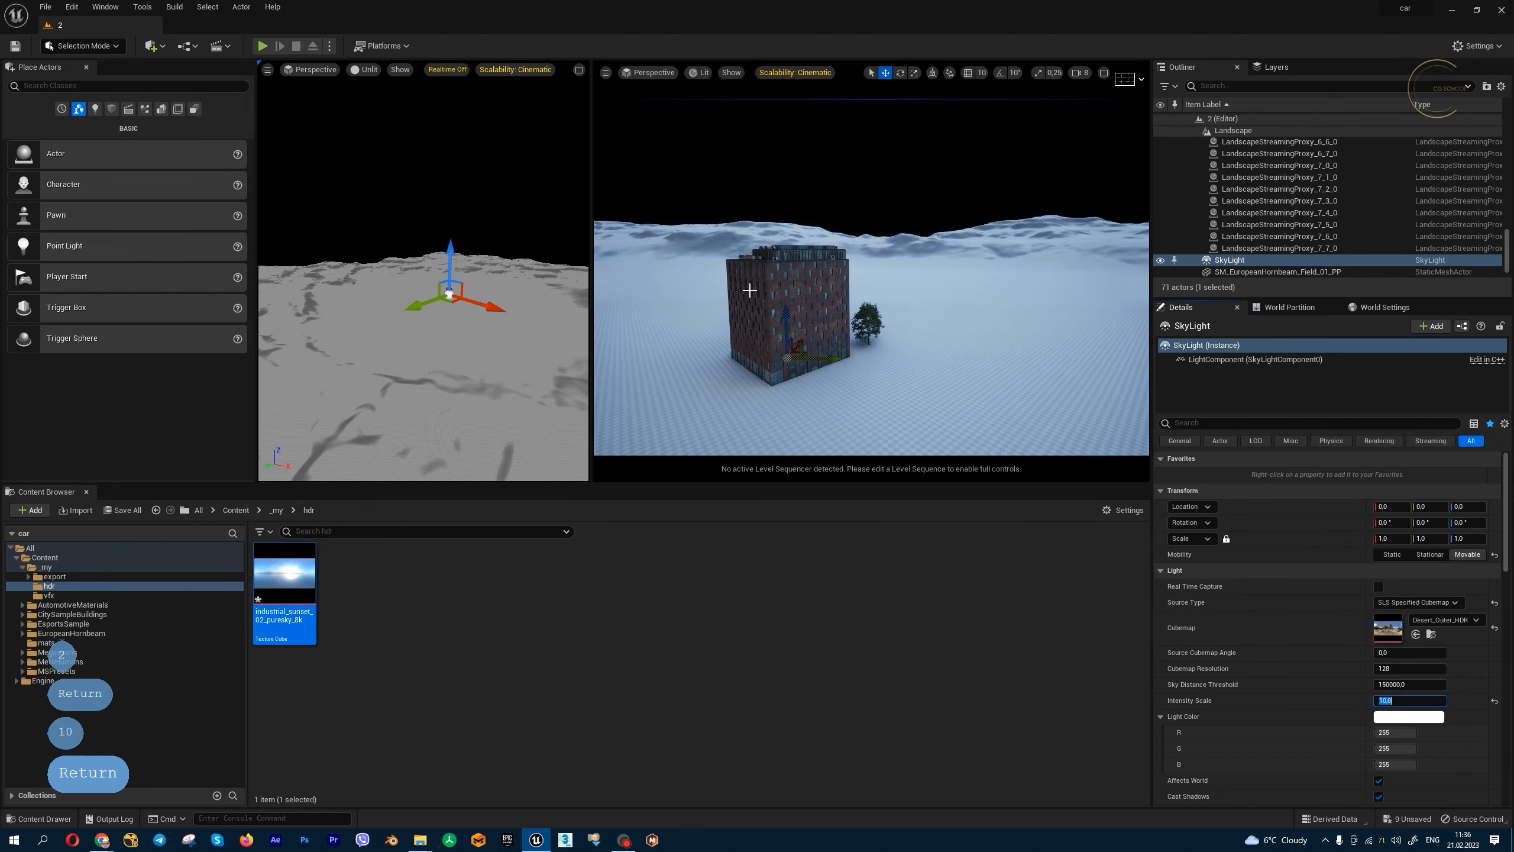
Step: Examine how the sky light illuminates the building, tree and terrain from several viewpoints
right_drag(938, 287, 906, 263)
key(w)
key(a)
key(d)
key(d)
key(a)
key(s)
right_drag(966, 205, 1055, 229)
key(s)
key(w)
key(e)
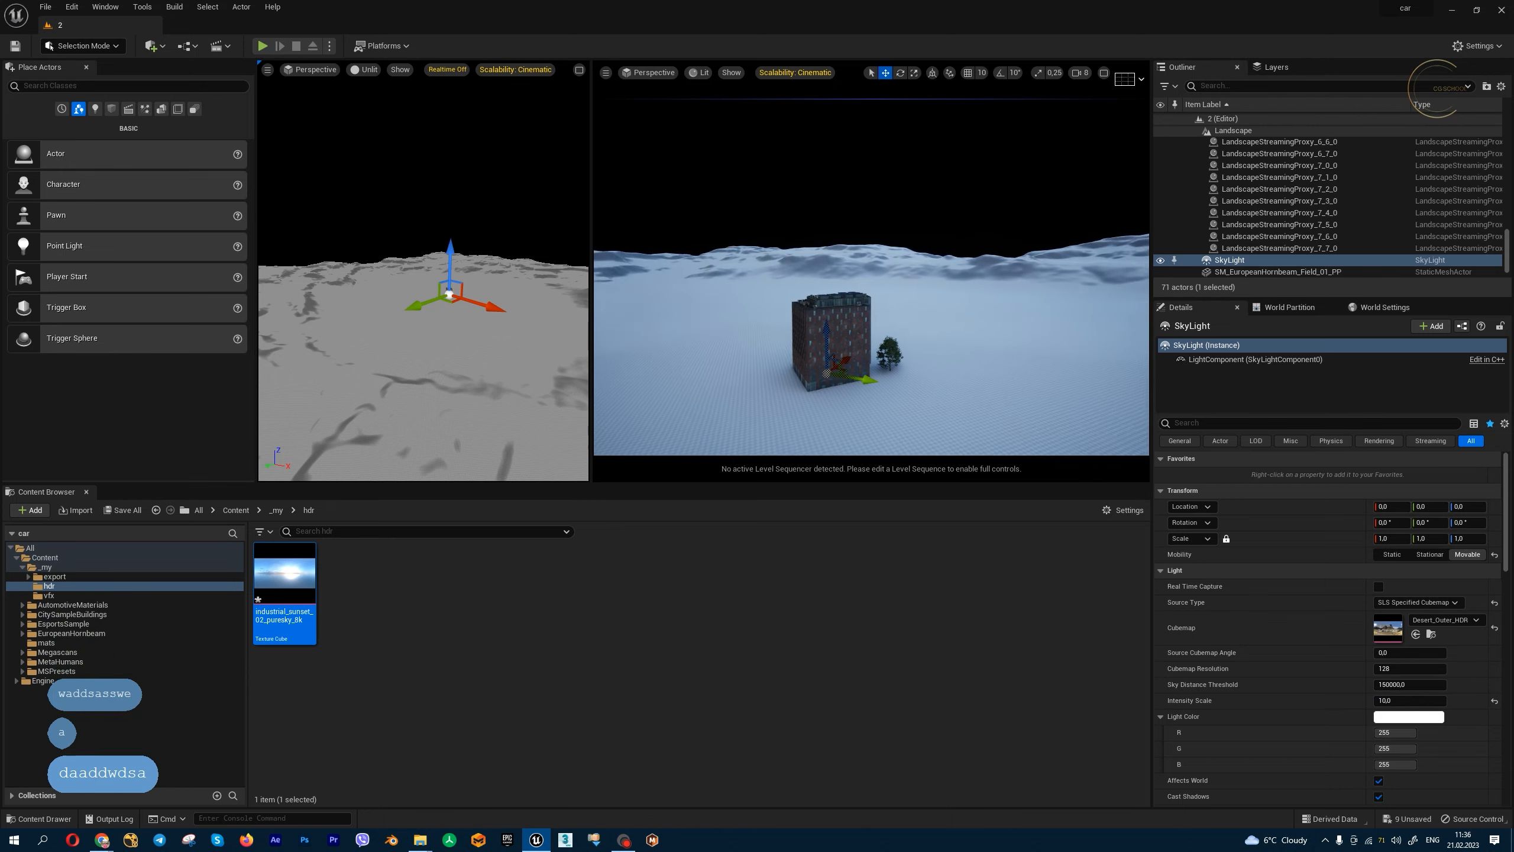
right_drag(1056, 230, 1055, 229)
key(d)
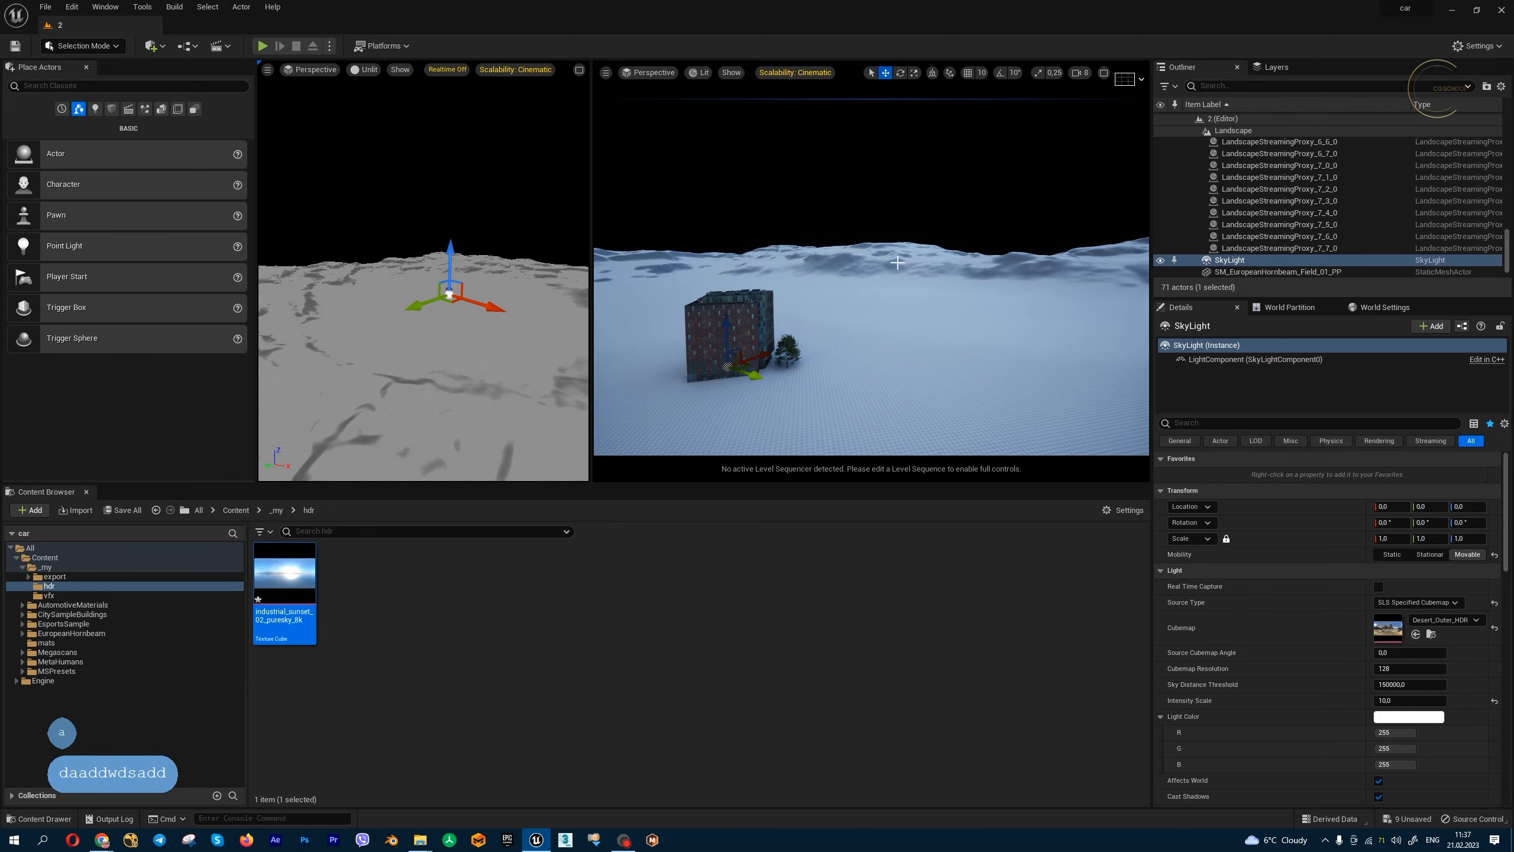
Step: Inspect the sky-lit building and tree from a distance and close up, circling around the facades
right_drag(920, 275, 920, 275)
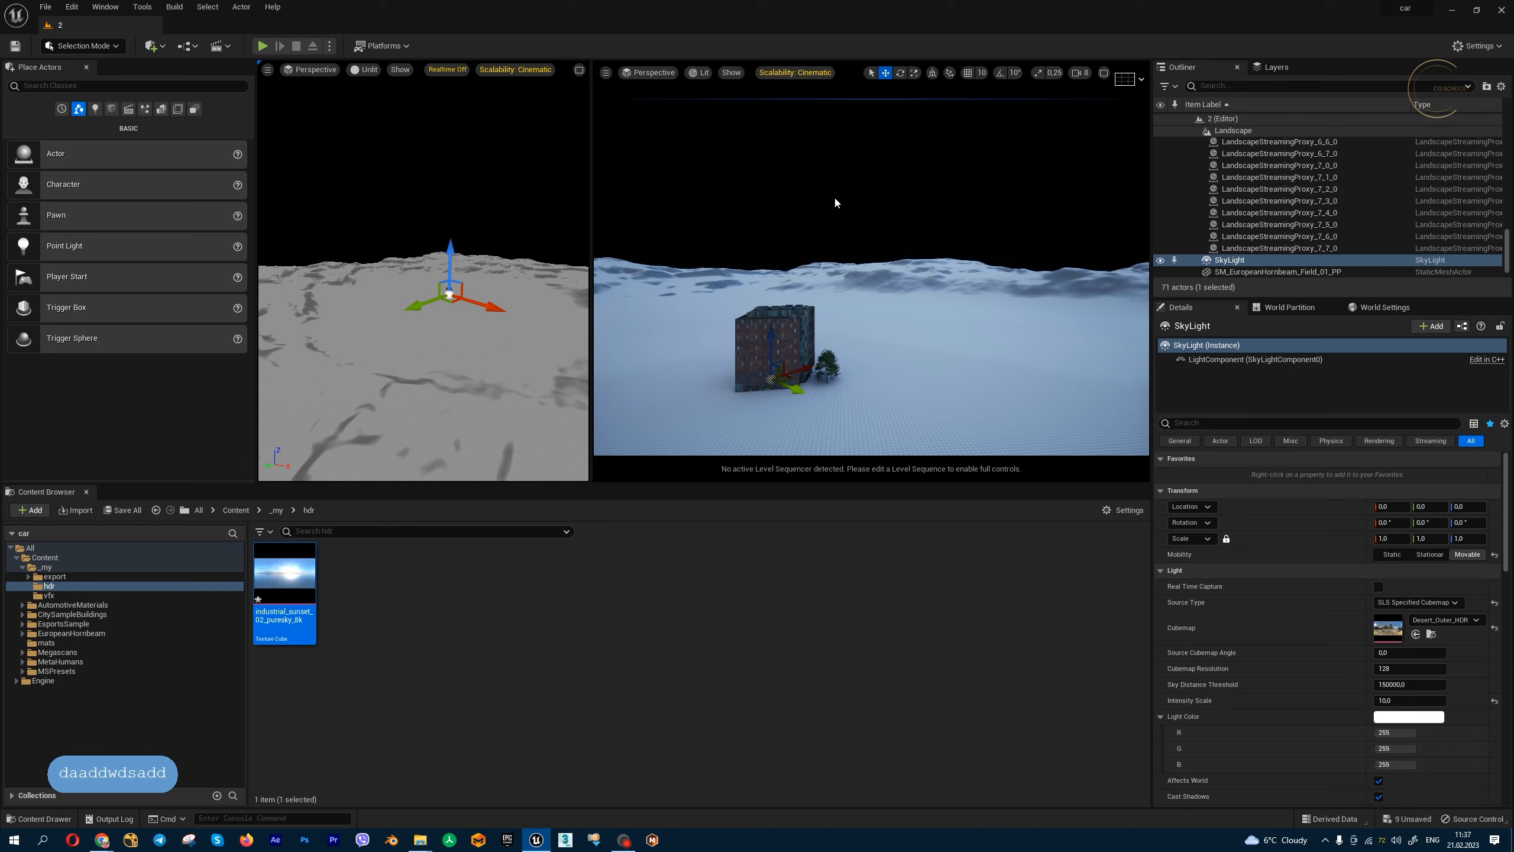
right_drag(852, 274, 851, 273)
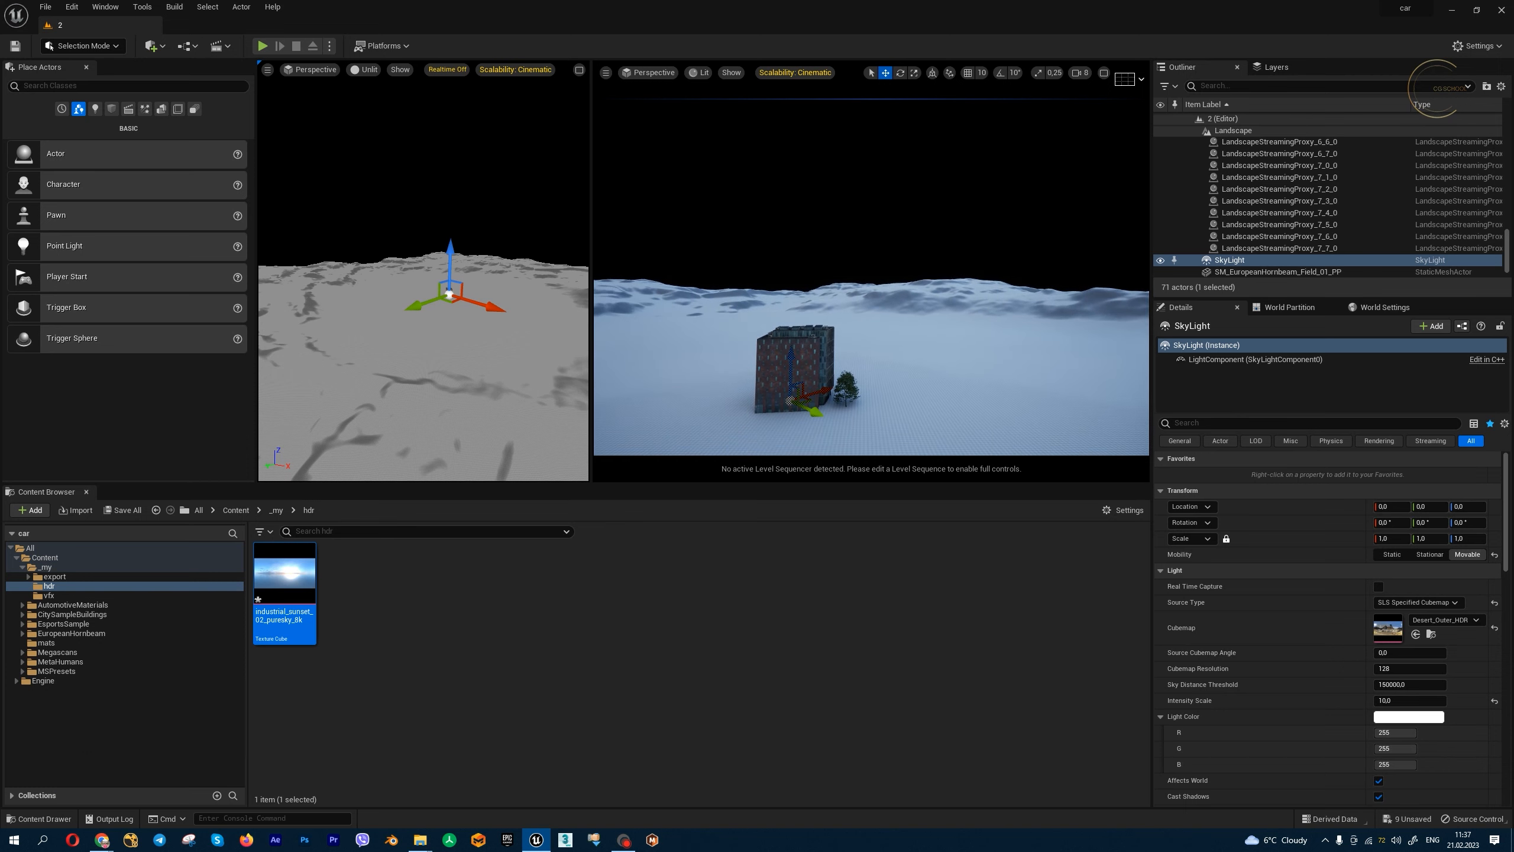
key(w)
key(a)
key(s)
key(q)
key(d)
key(d)
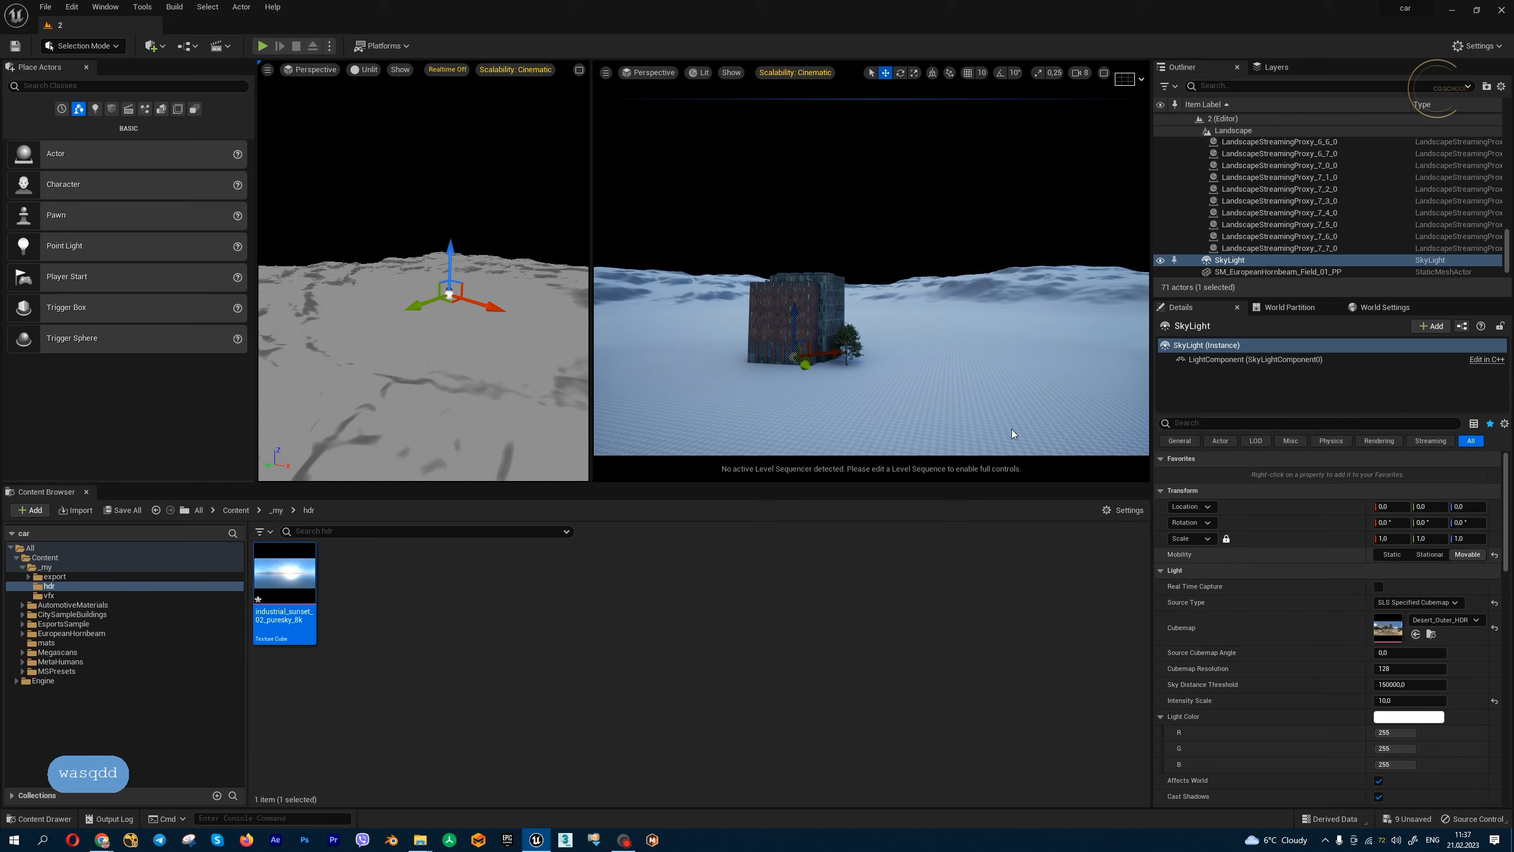
key(w)
key(s)
key(e)
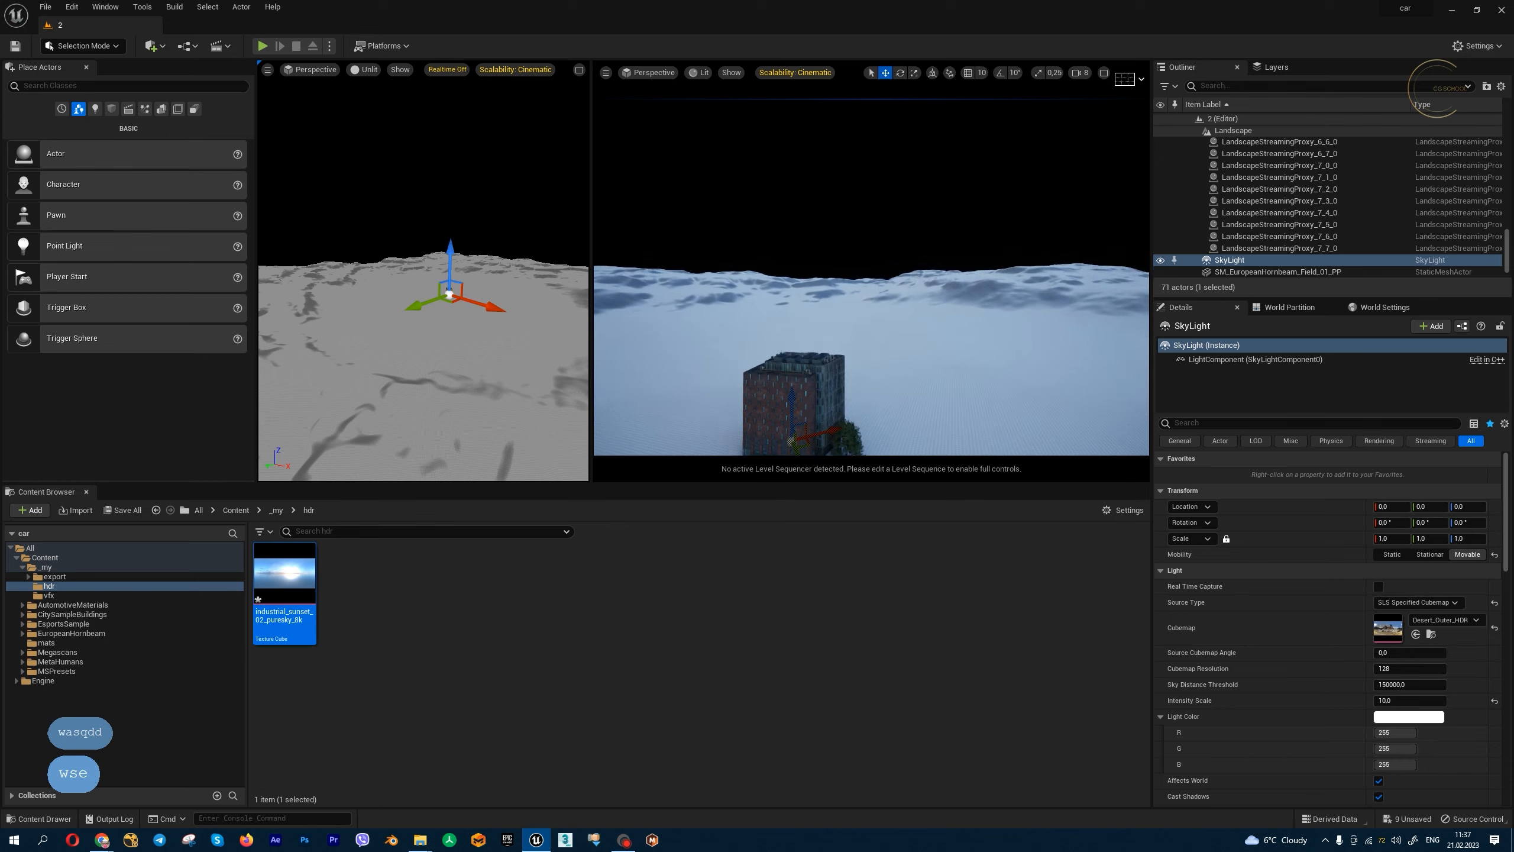
key(q)
key(w)
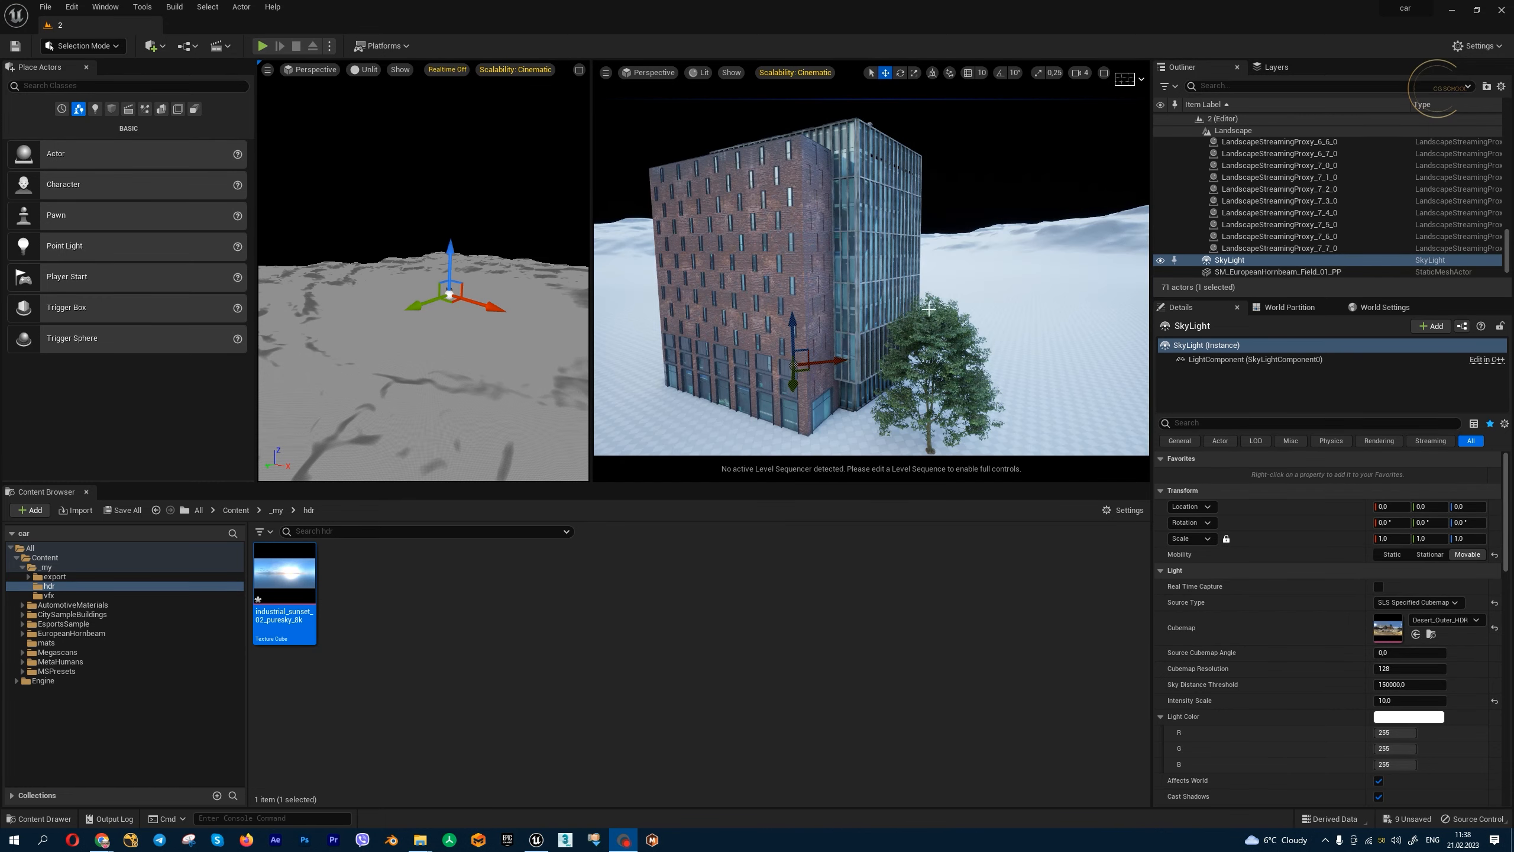
key(s)
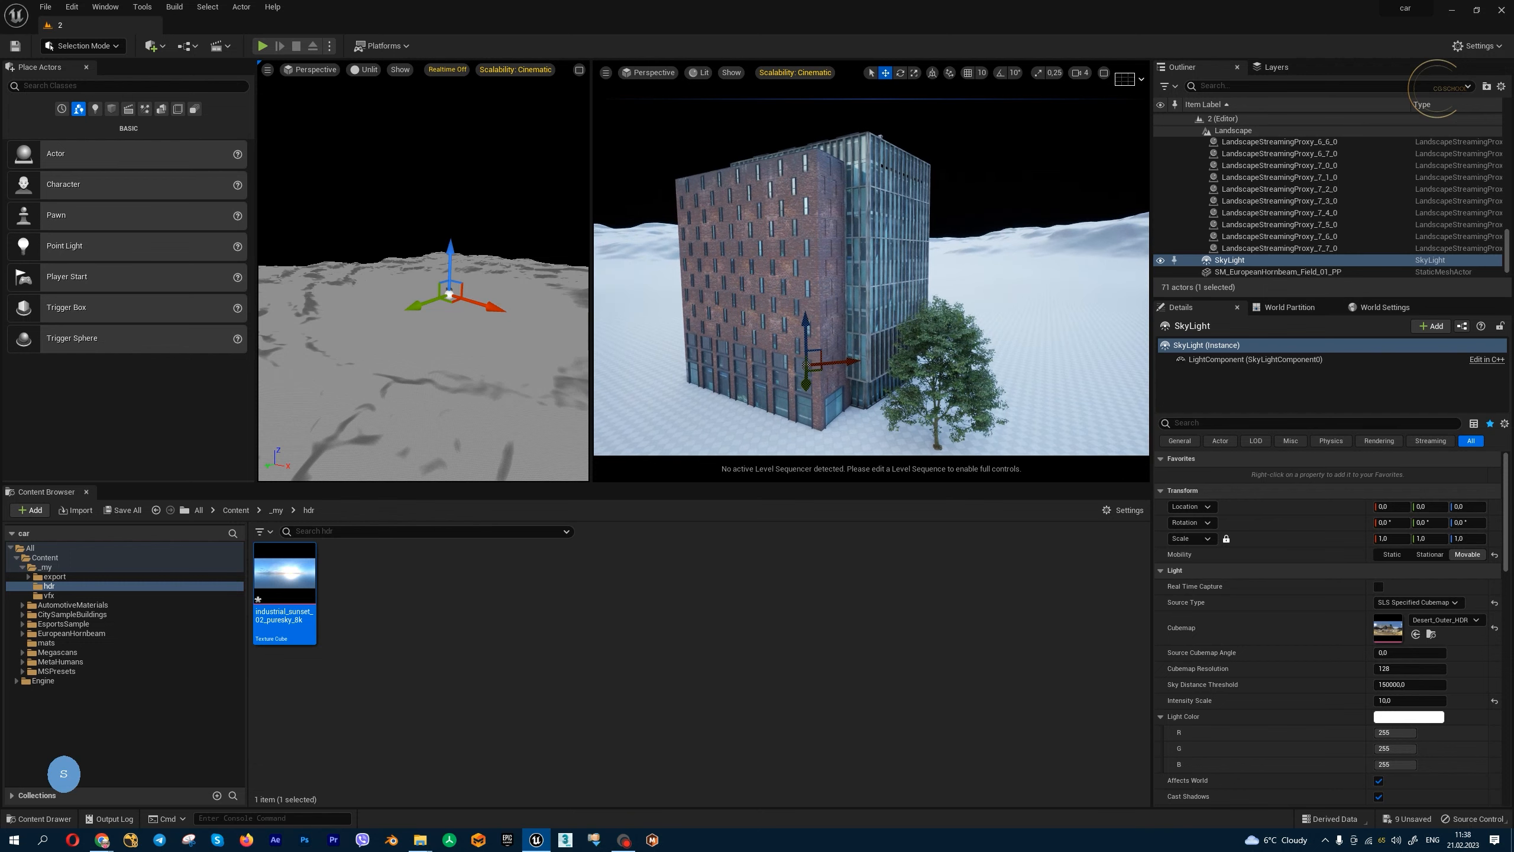
key(s)
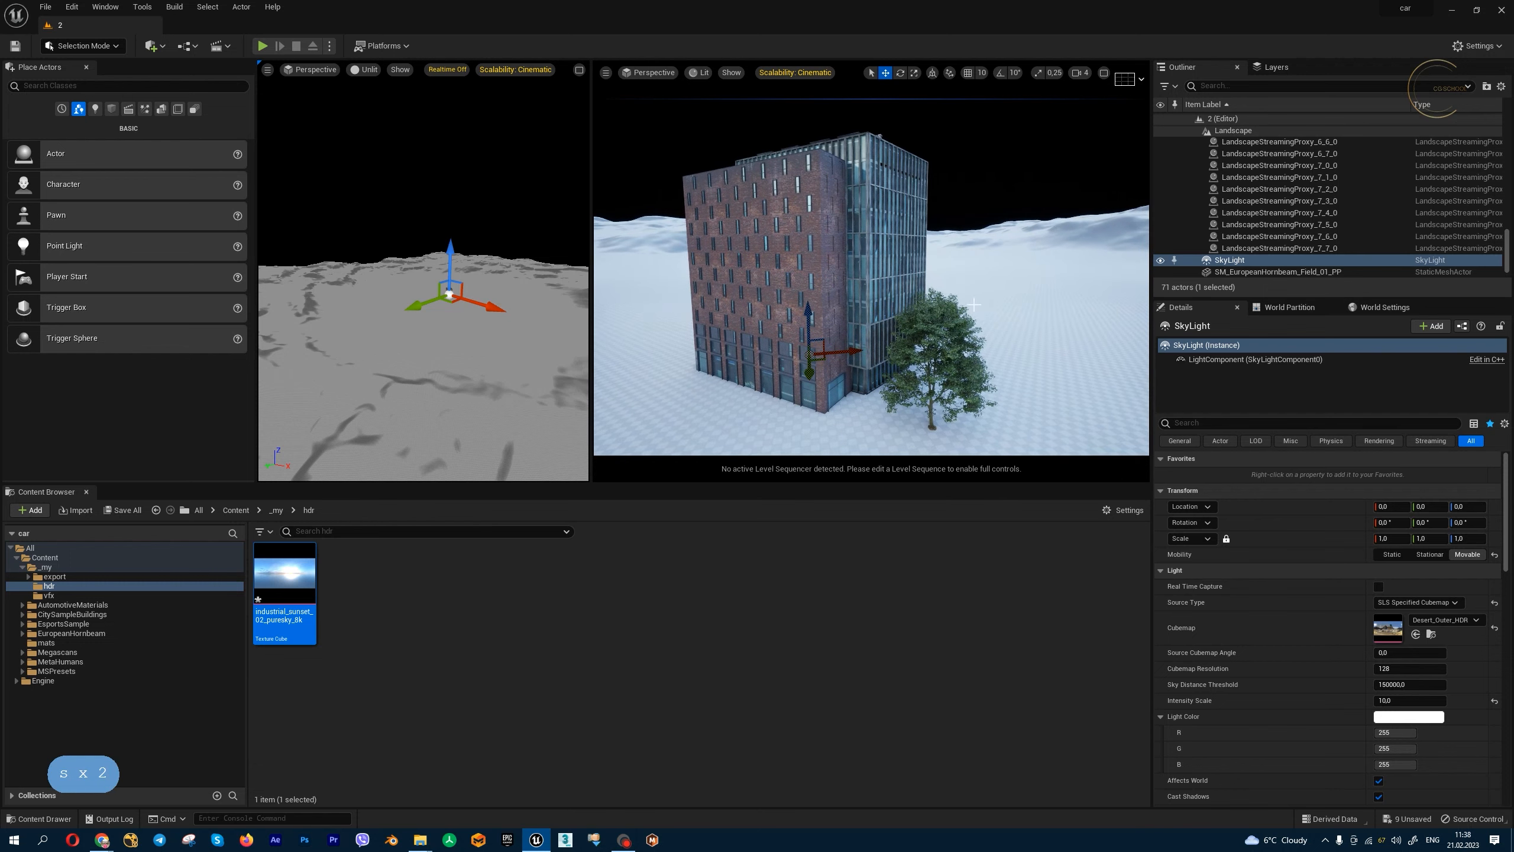
key(a)
key(s)
key(s)
key(s)
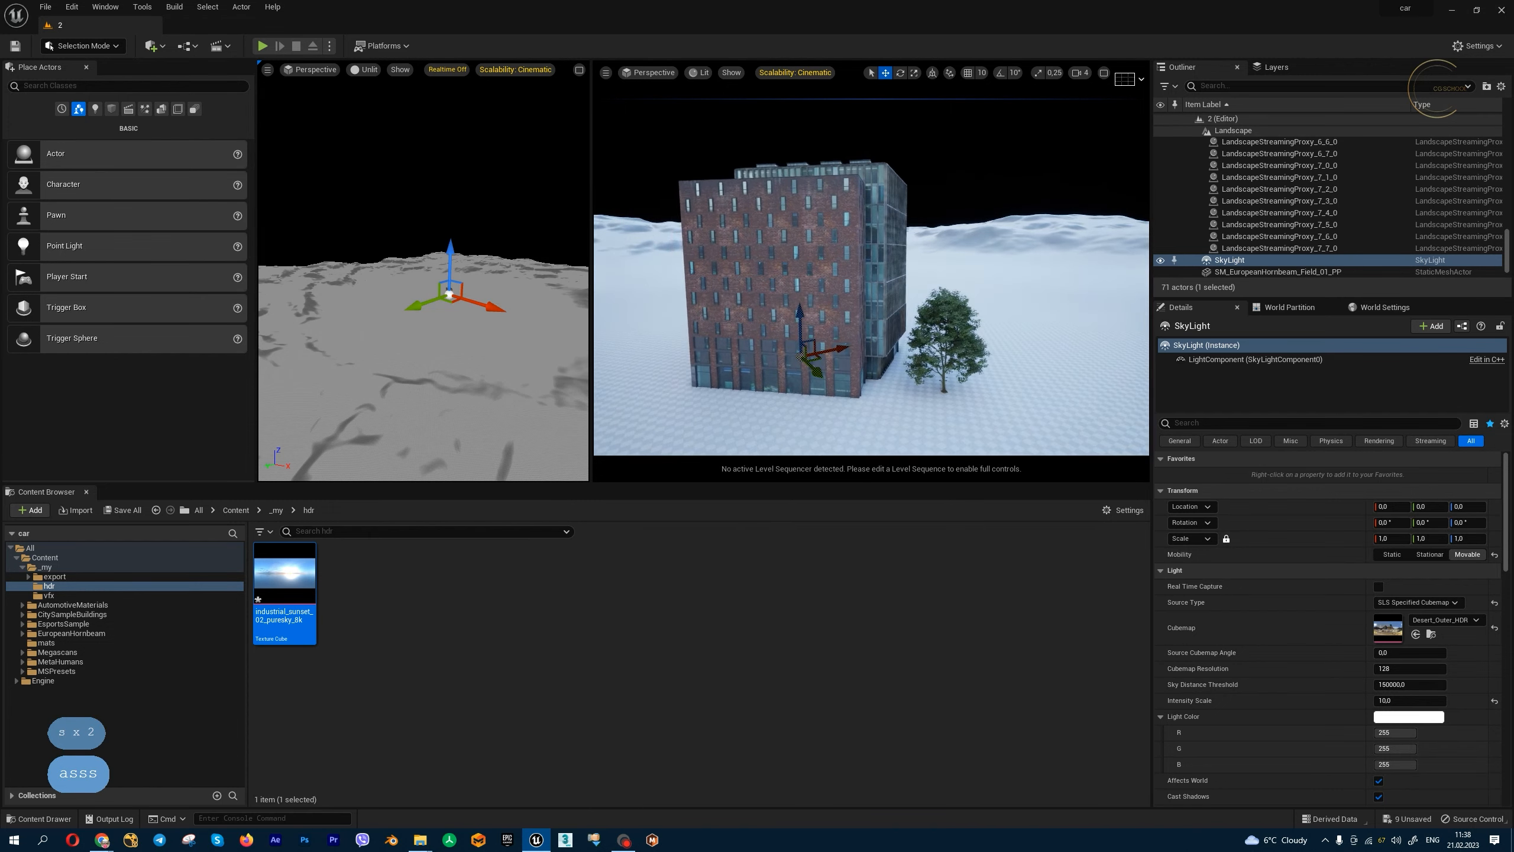
key(d)
key(d)
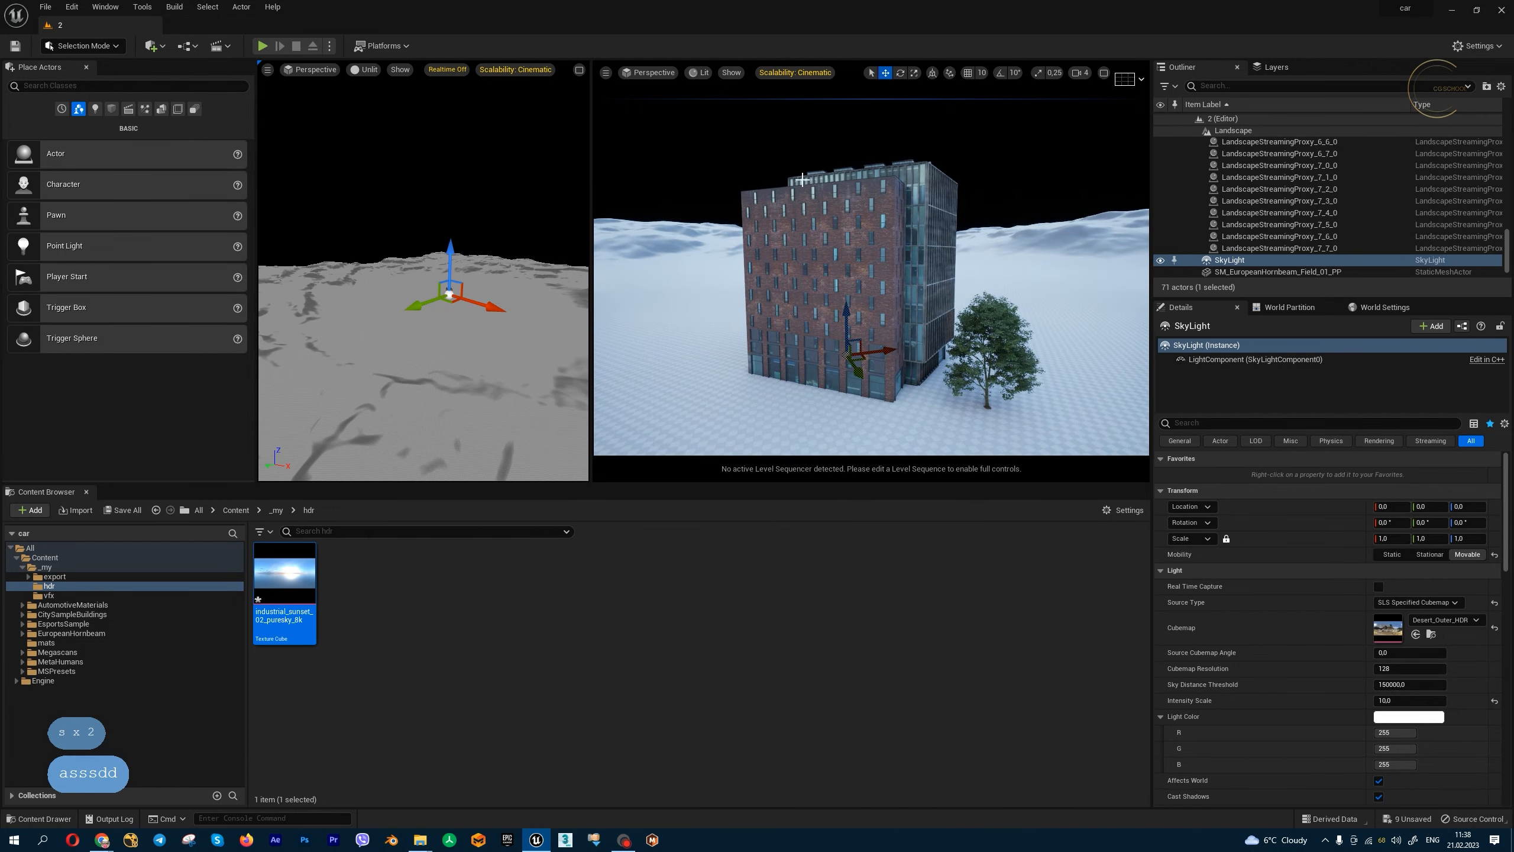
Step: Show the scene in the Nanite Visualization Mask view mode to check which meshes use Nanite
click(703, 73)
mouse_move(775, 275)
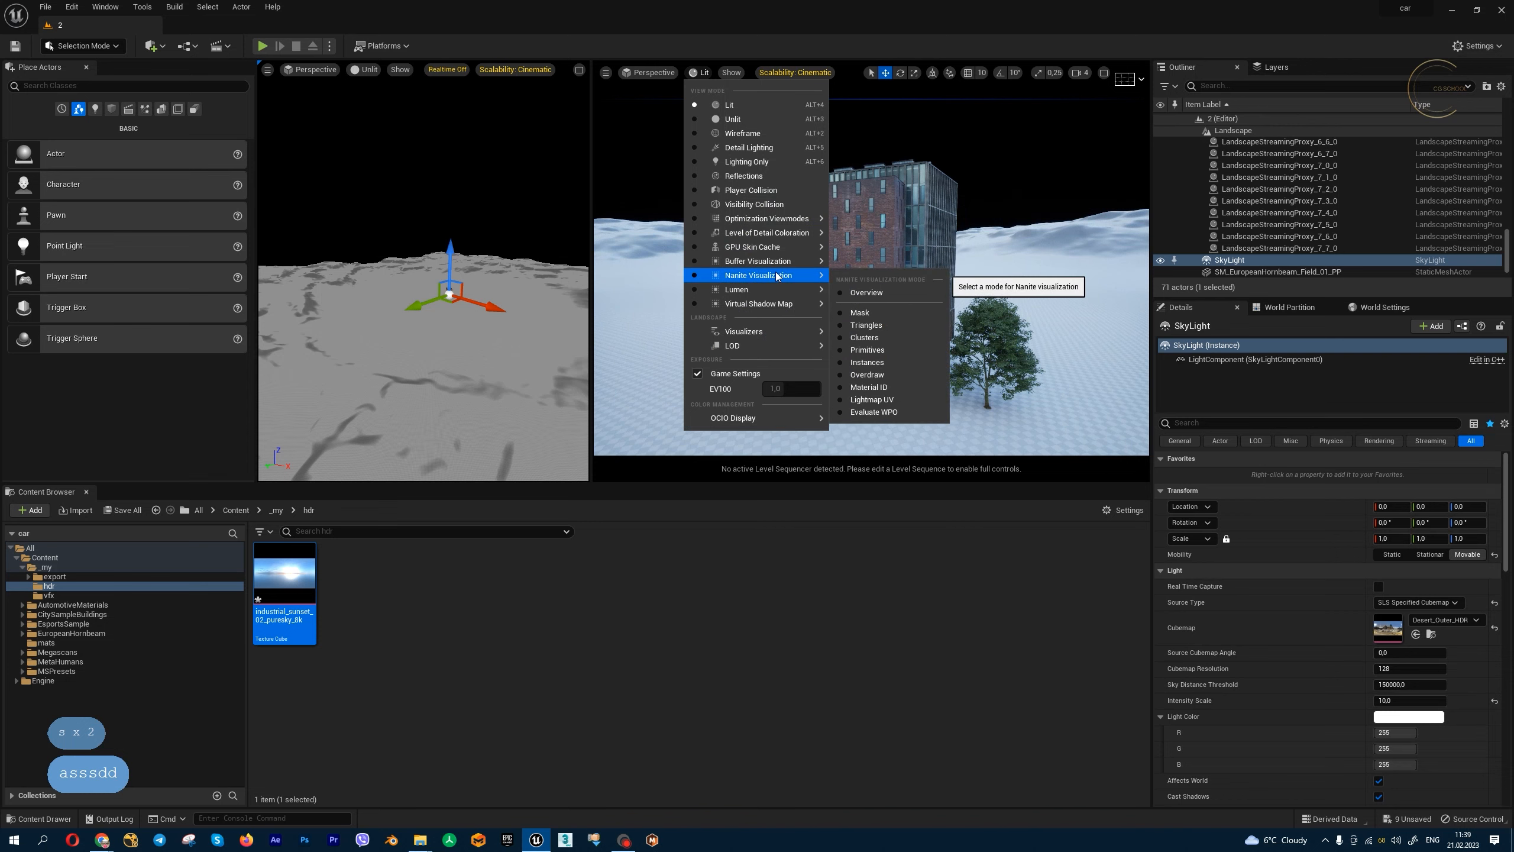
click(884, 315)
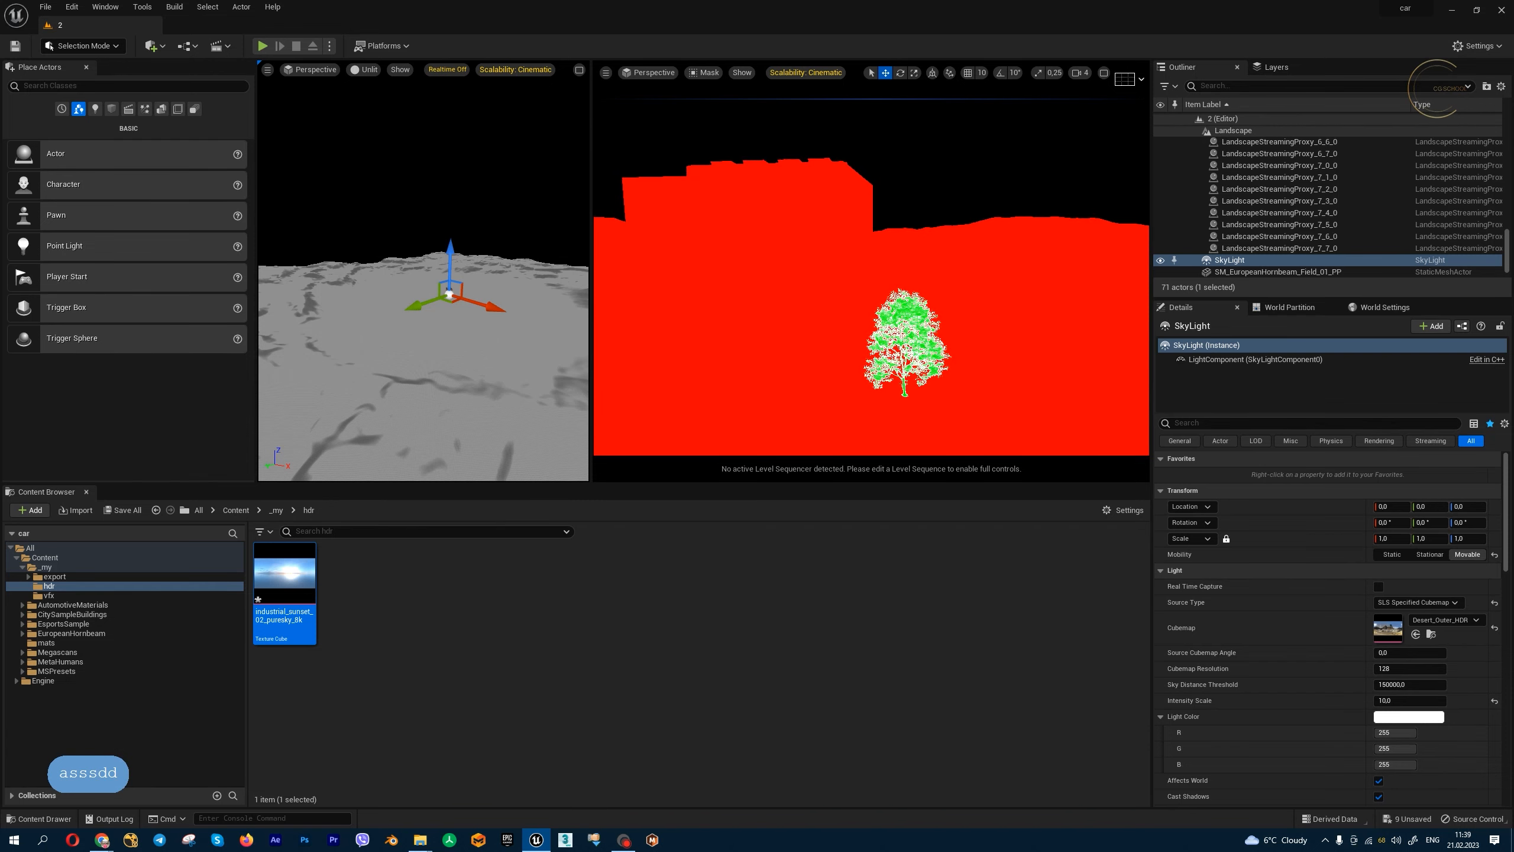
Step: Enable Nanite on the building's Am203_09 static mesh and return the viewport to the Lit view mode
click(822, 216)
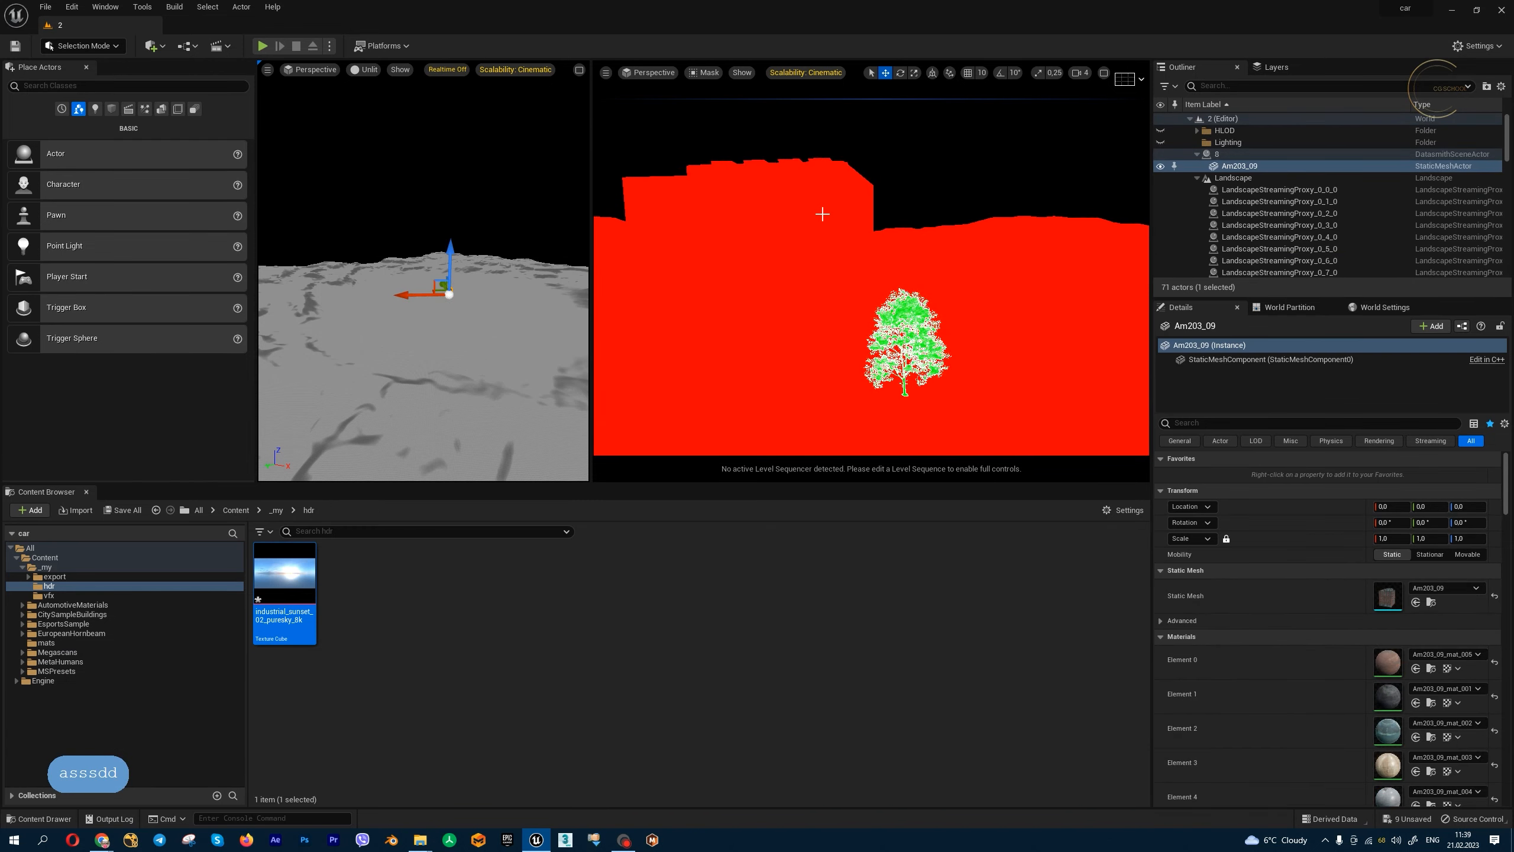
key(ctrl+b)
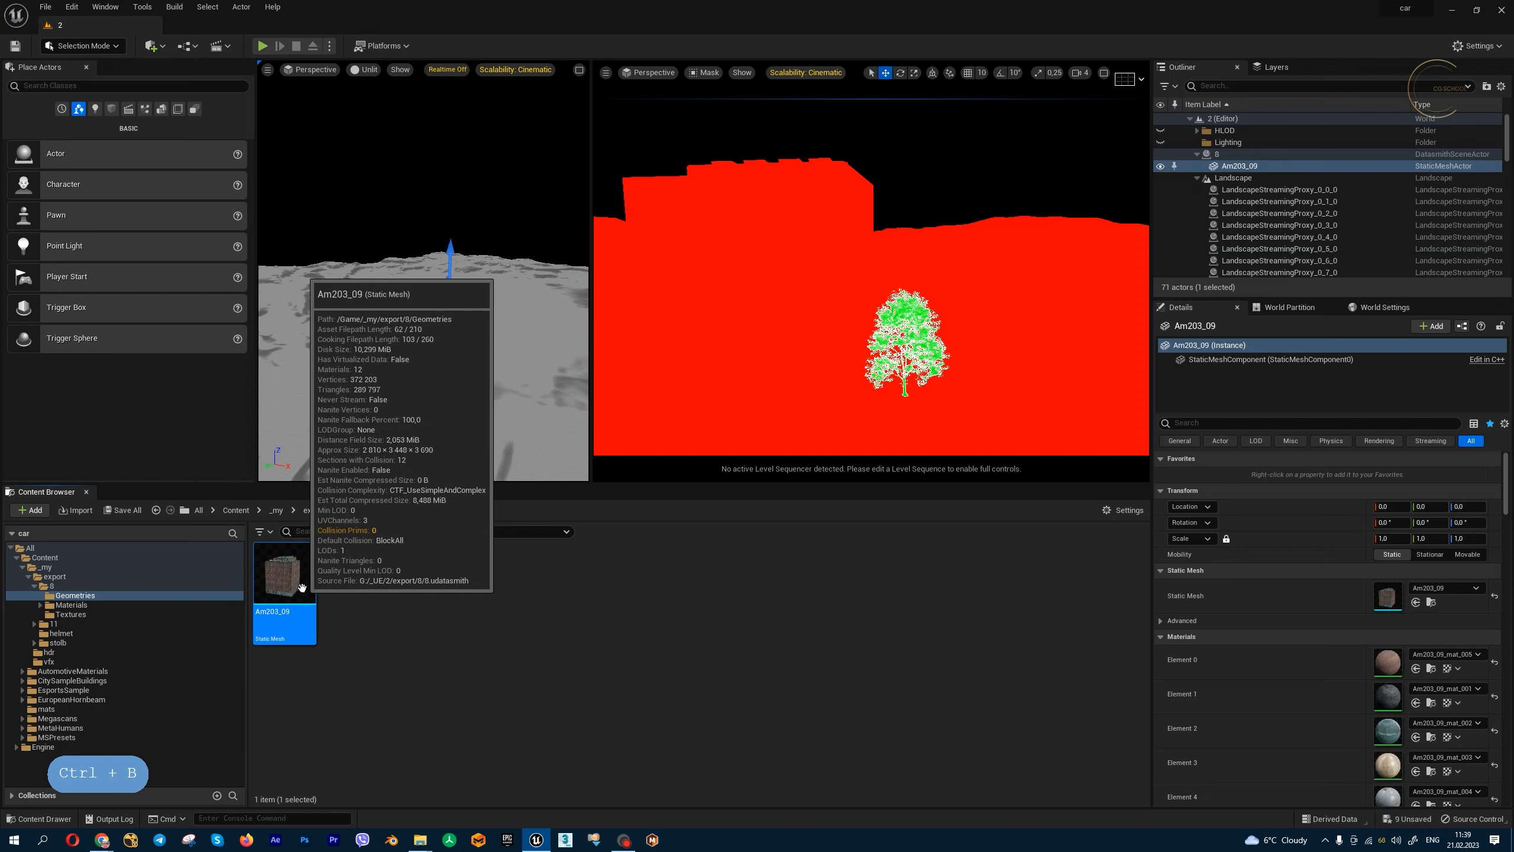
right_click(307, 587)
mouse_move(428, 210)
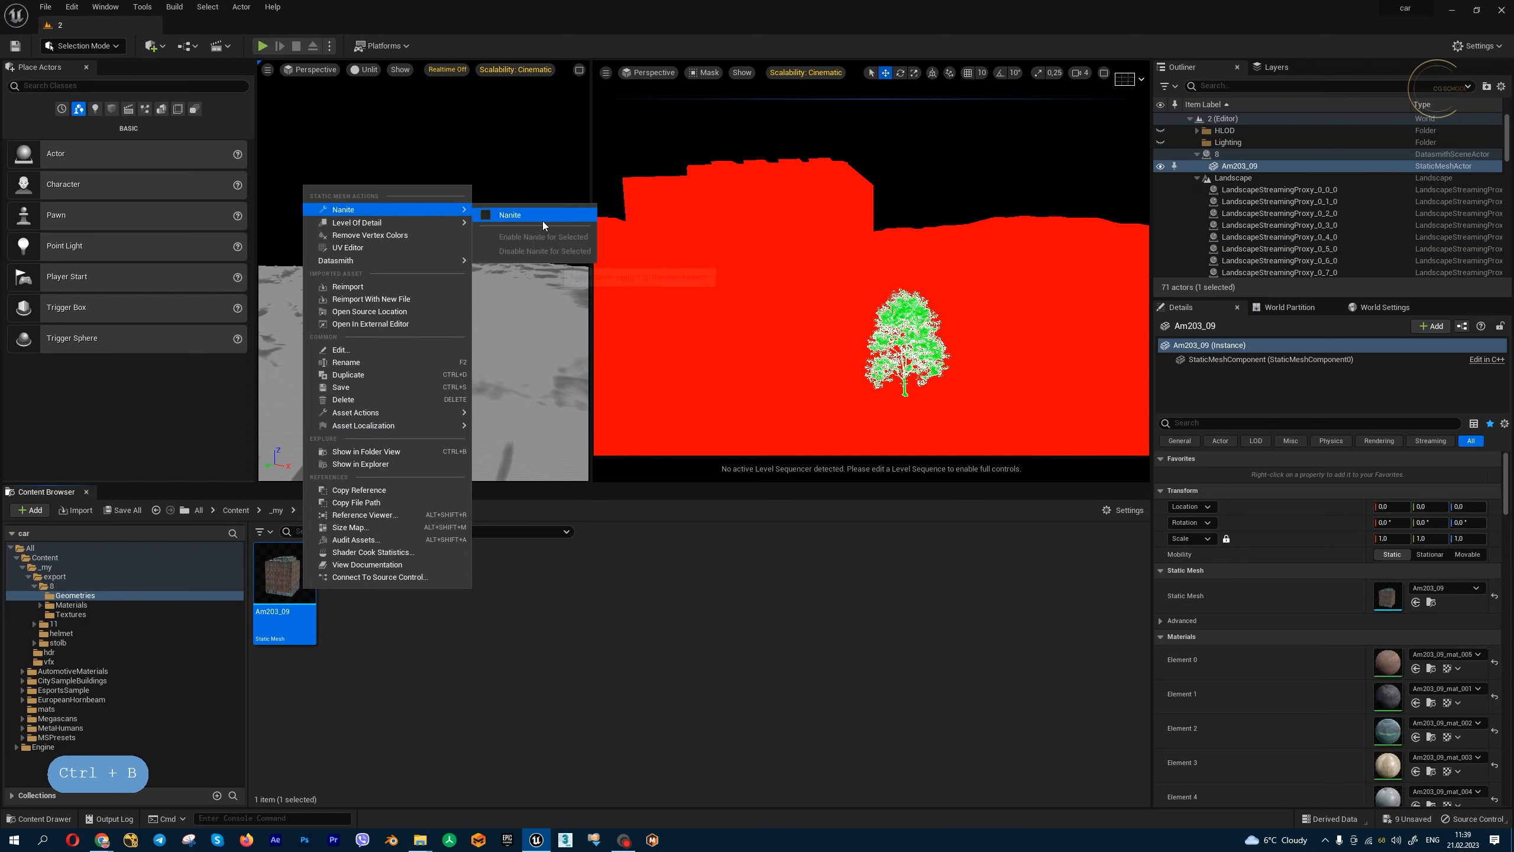
click(540, 218)
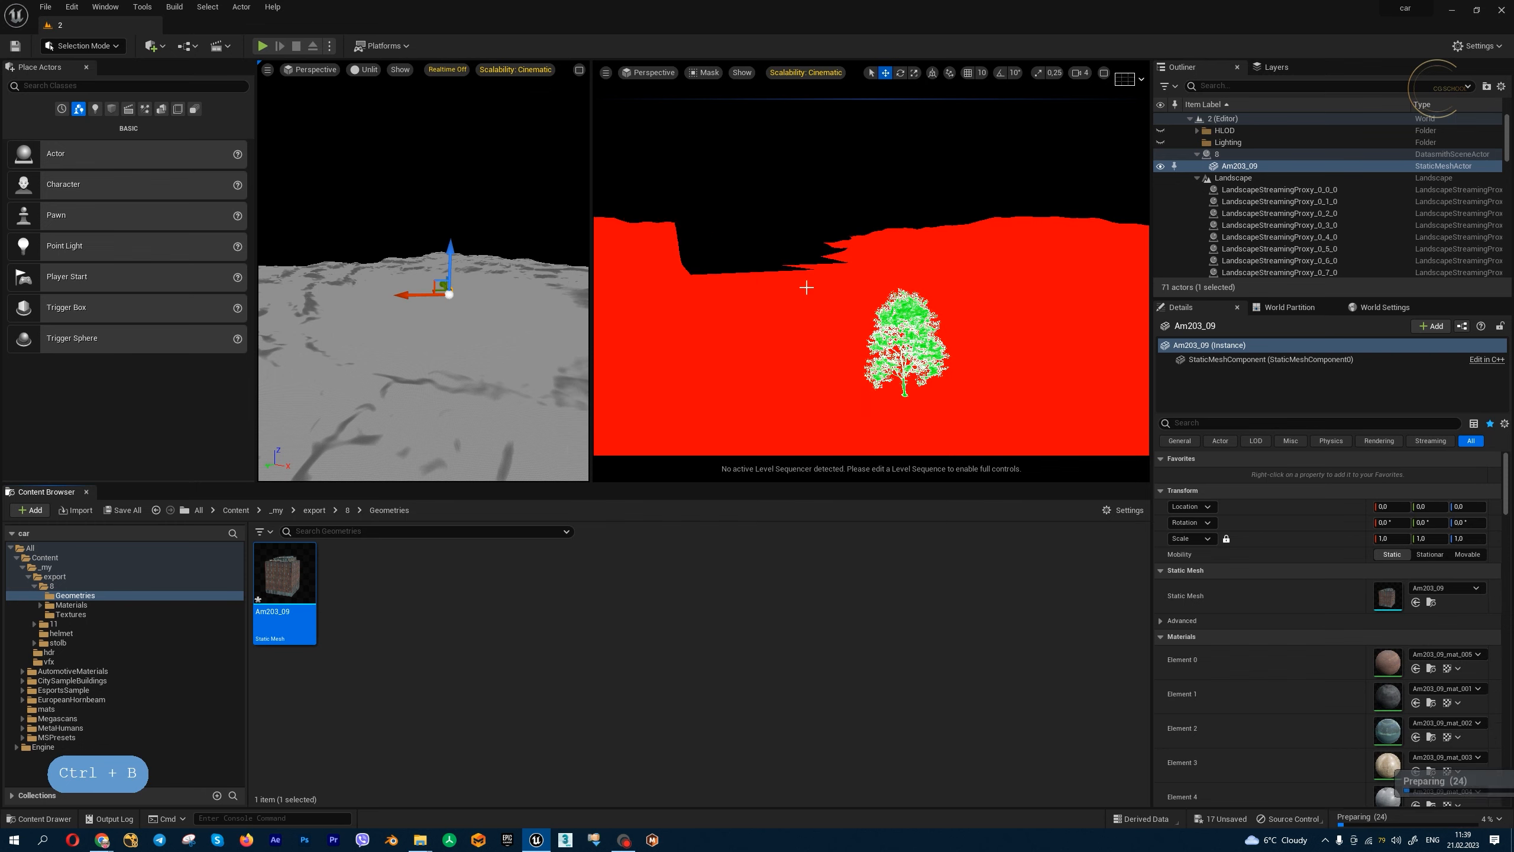
click(710, 71)
click(743, 109)
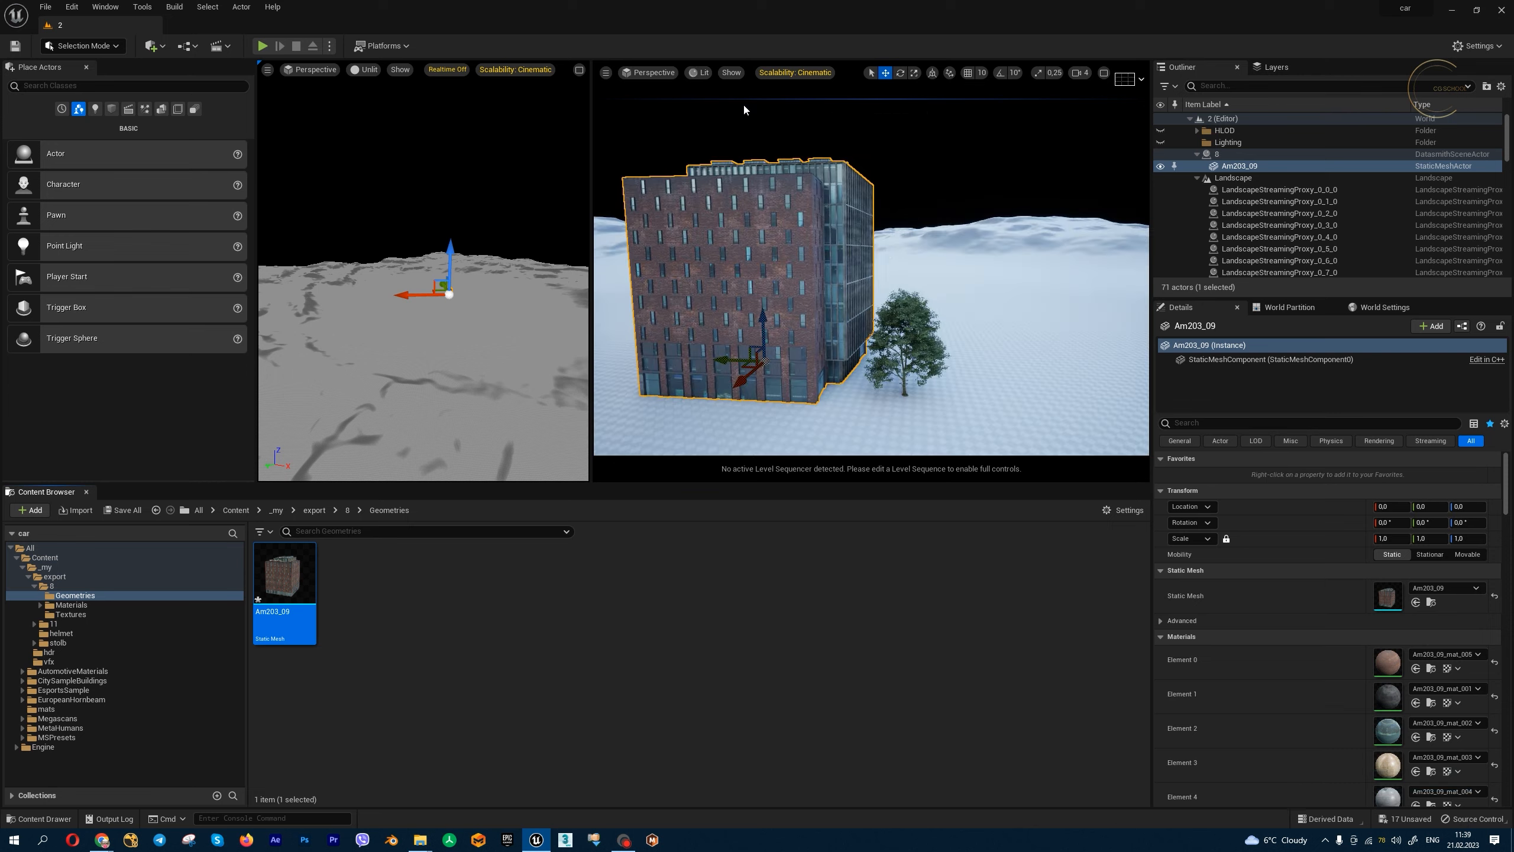
Step: Examine the Nanite-enabled building's lighting on its brick and glass facades from near and far viewpoints
key(w)
key(w)
key(w)
key(w)
key(w)
key(w)
key(e)
key(e)
key(e)
key(s)
key(s)
key(e)
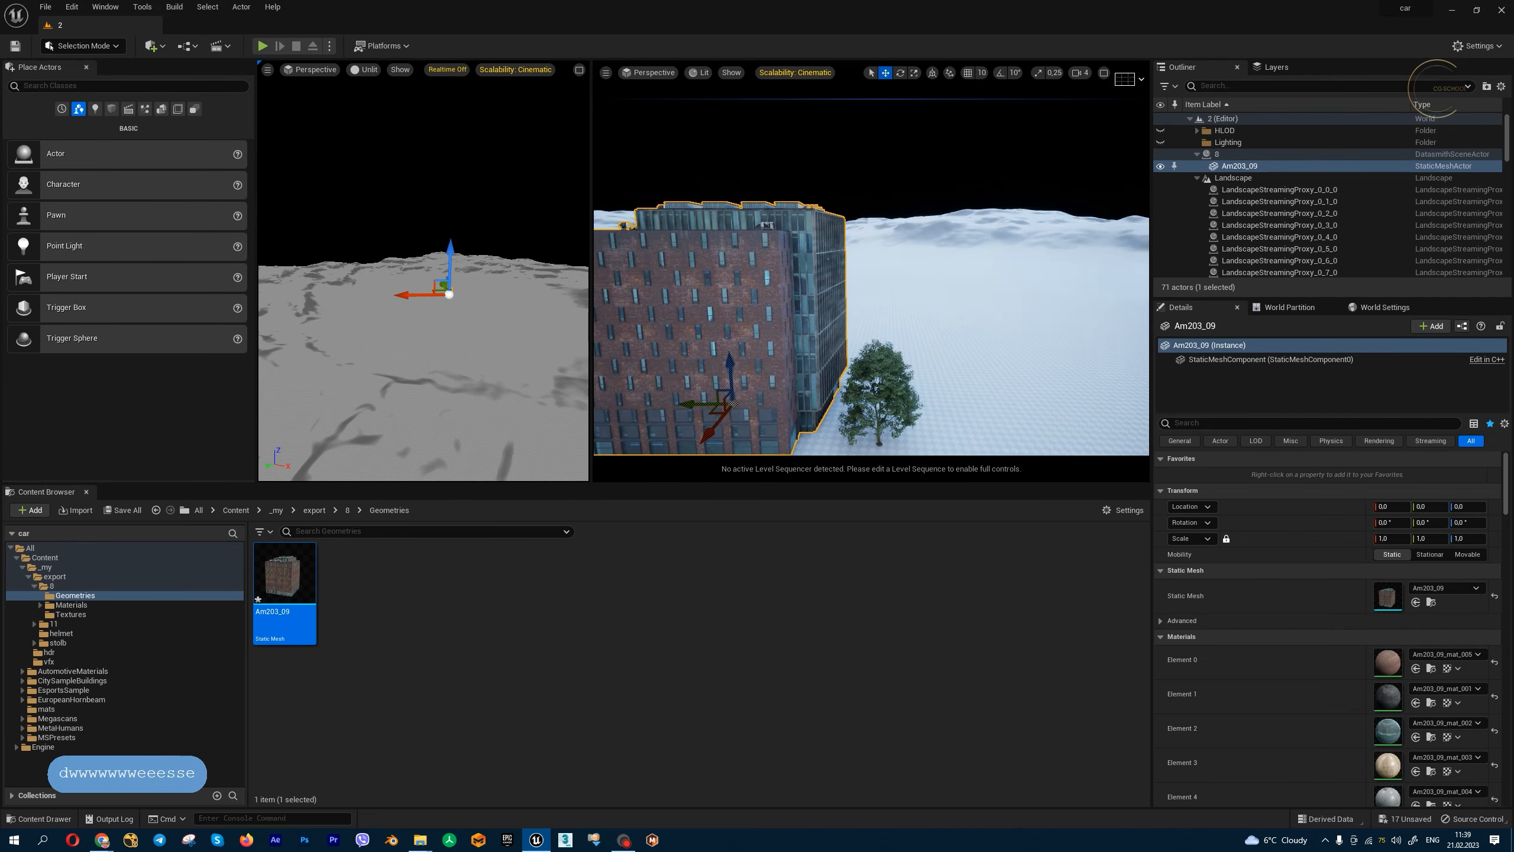
key(w)
key(q)
key(s)
key(d)
key(q)
key(d)
key(e)
key(e)
key(e)
key(e)
key(e)
key(e)
key(e)
key(e)
key(e)
key(e)
key(e)
key(e)
key(e)
key(e)
key(e)
key(e)
key(e)
key(e)
key(e)
key(e)
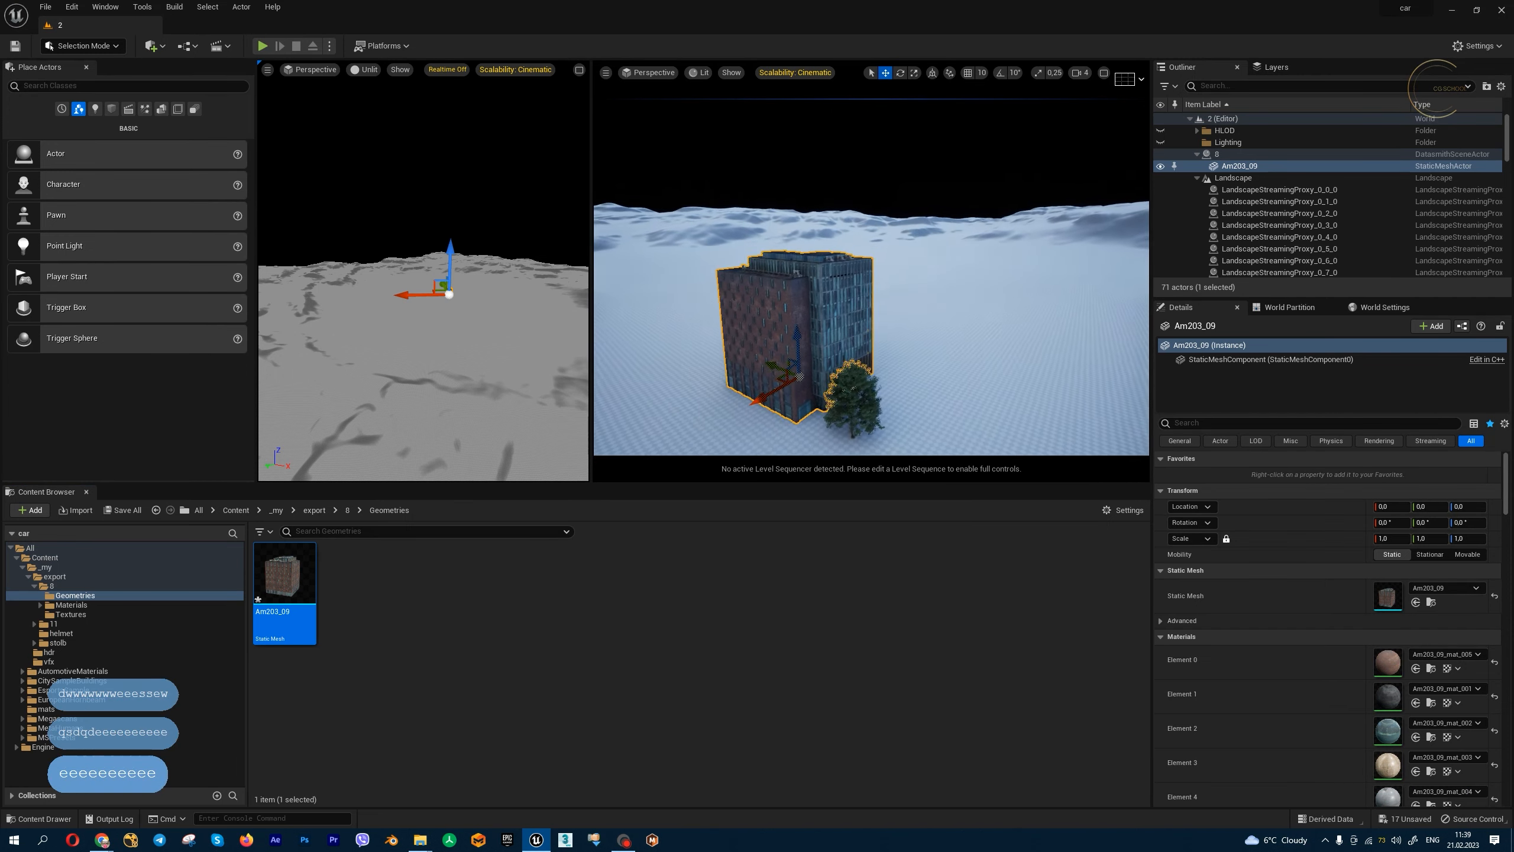
key(w)
key(d)
key(q)
key(q)
key(q)
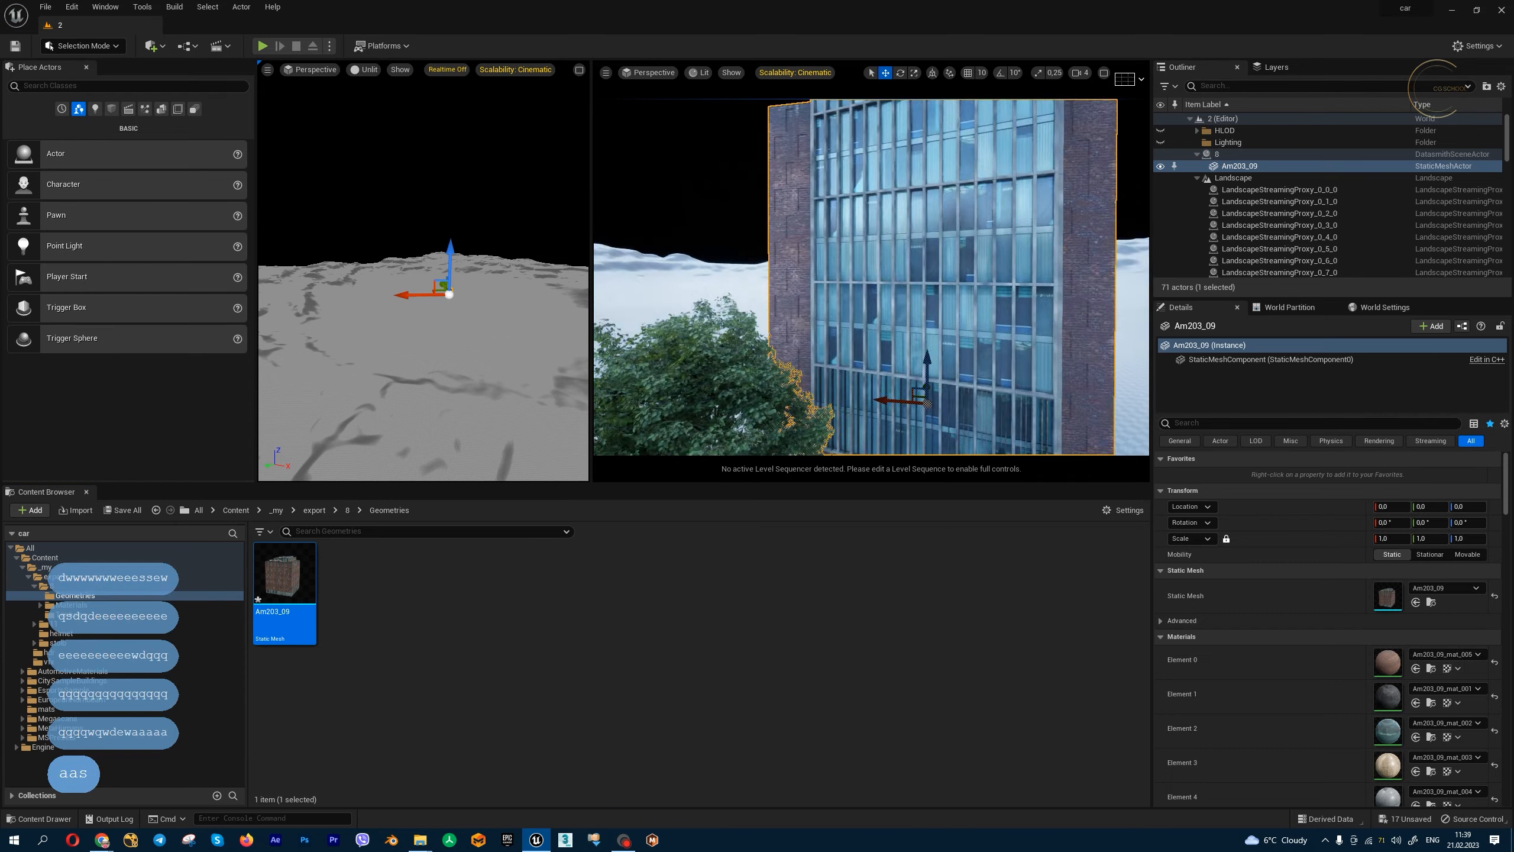
key(s)
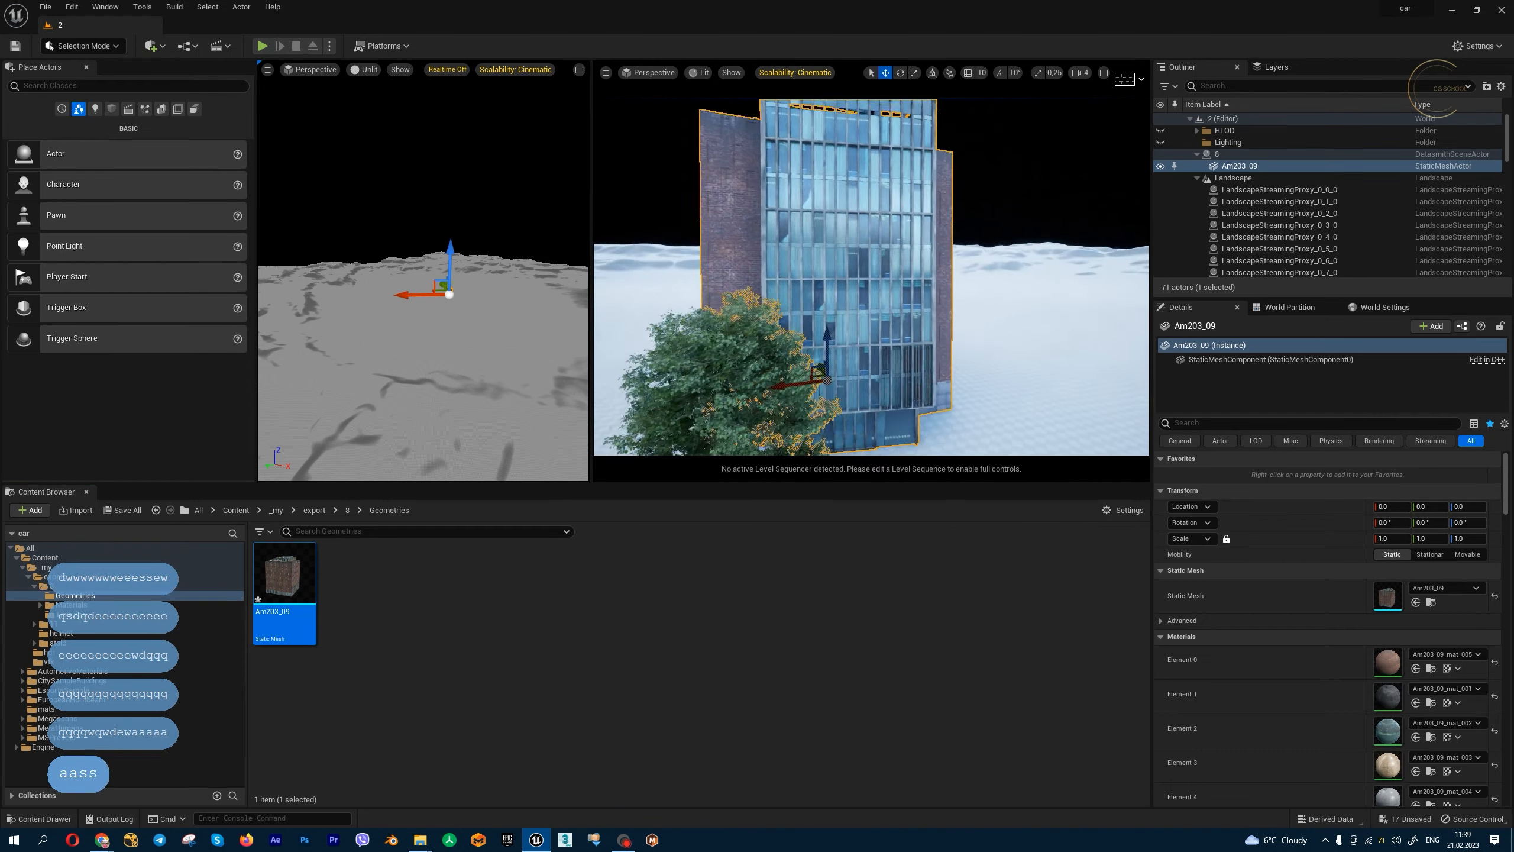
key(w)
key(s)
key(s)
key(s)
key(s)
key(s)
key(s)
key(s)
key(s)
key(s)
key(s)
key(s)
key(s)
key(s)
key(s)
key(s)
key(s)
key(s)
key(s)
key(s)
key(s)
key(s)
key(e)
key(a)
key(s)
key(a)
key(d)
key(w)
key(s)
key(d)
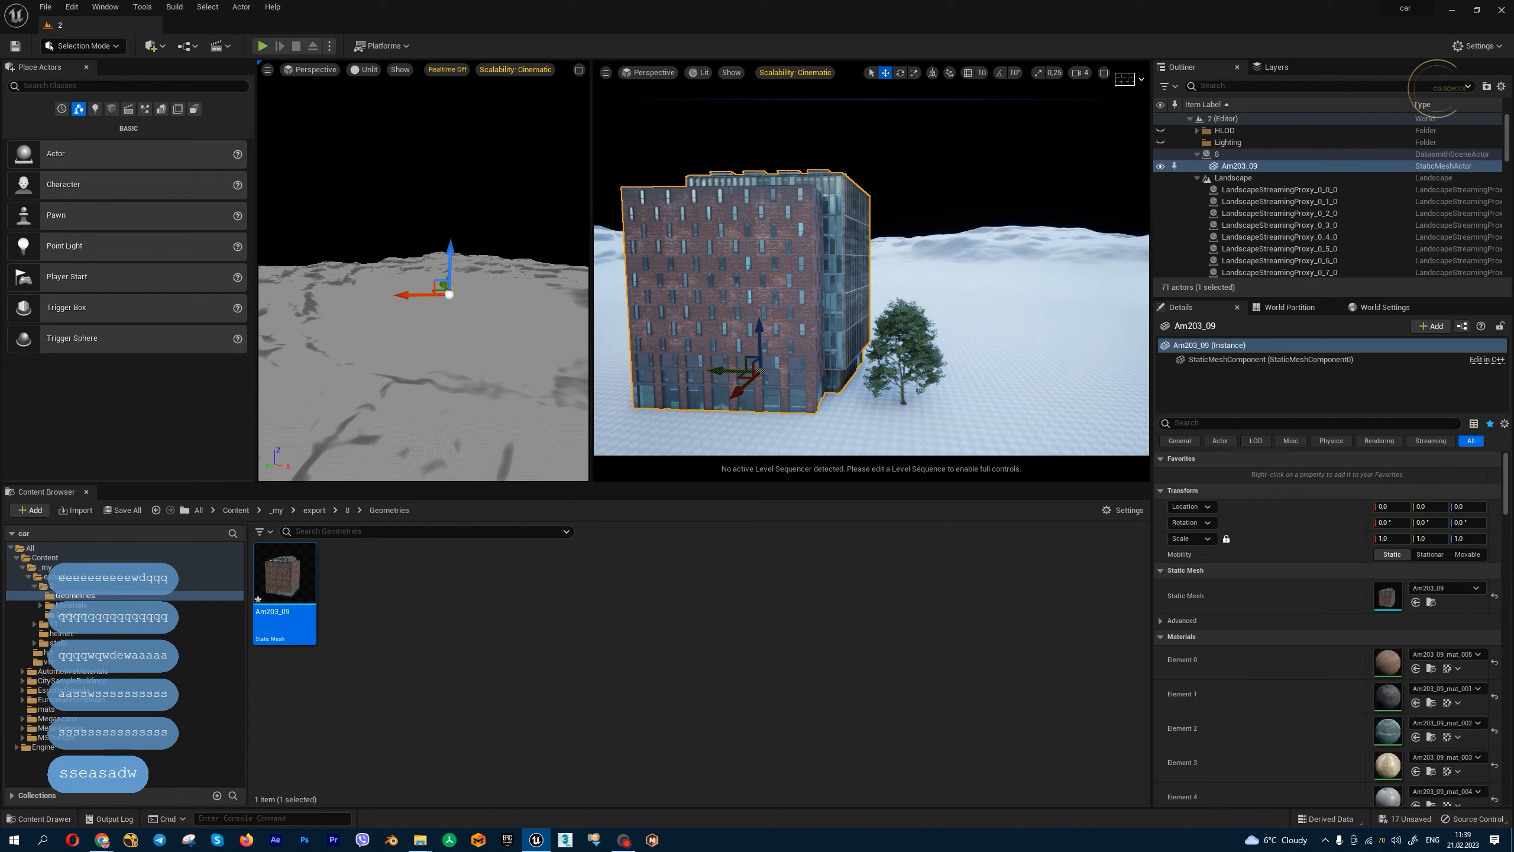
key(d)
key(w)
key(d)
key(e)
key(w)
key(d)
key(w)
key(d)
key(s)
key(a)
key(a)
key(s)
key(a)
key(a)
key(w)
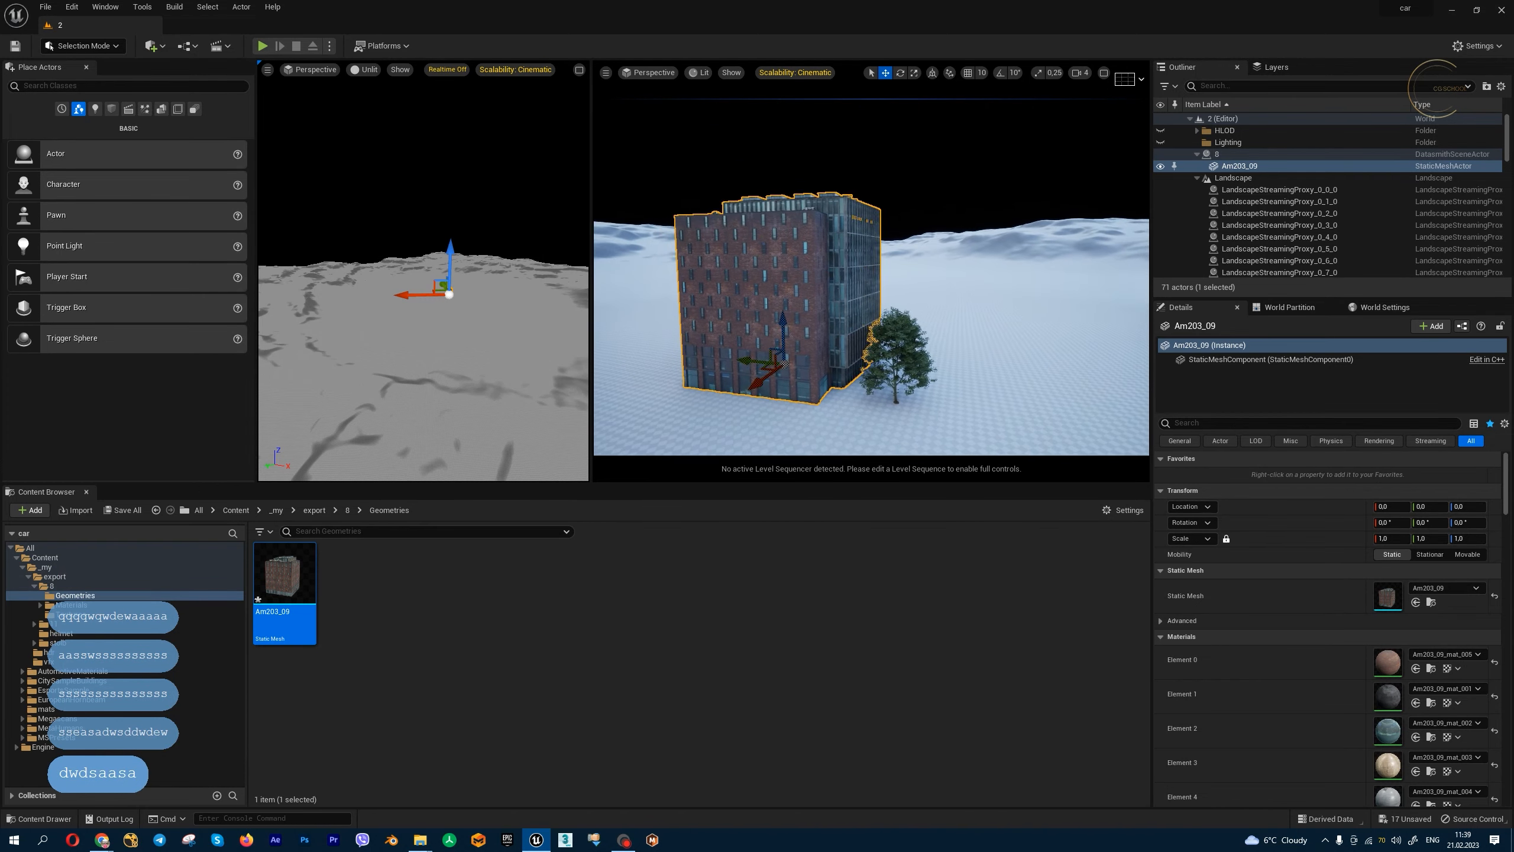
key(w)
key(a)
key(d)
key(d)
key(d)
key(d)
key(d)
key(d)
key(d)
key(d)
key(w)
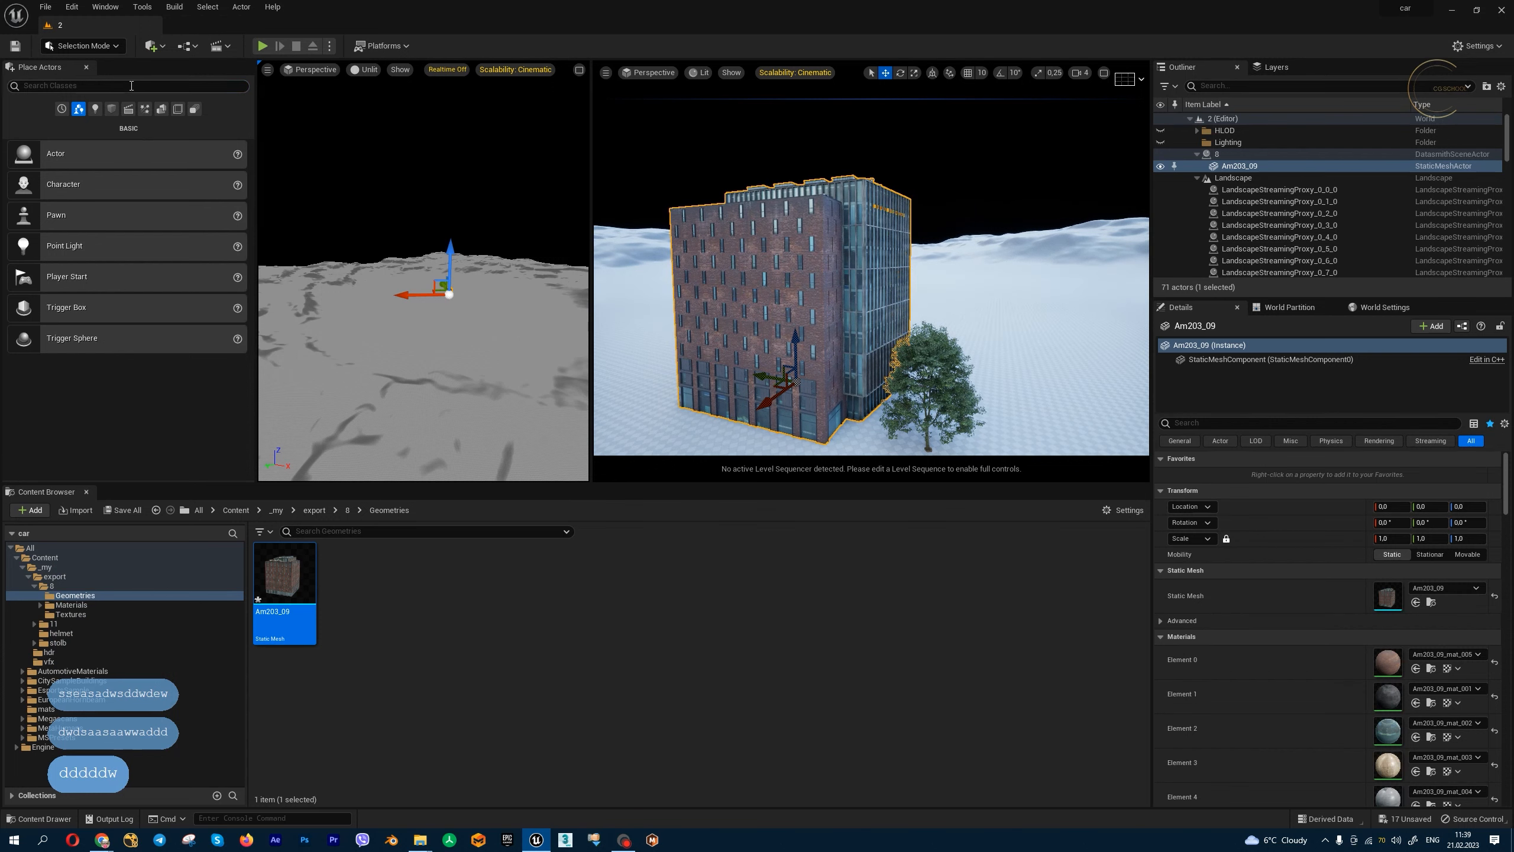
Step: Place a PostProcessVolume in the level and reset its location to 0, 0, 0
text(pos)
drag(81, 113, 805, 411)
click(1493, 507)
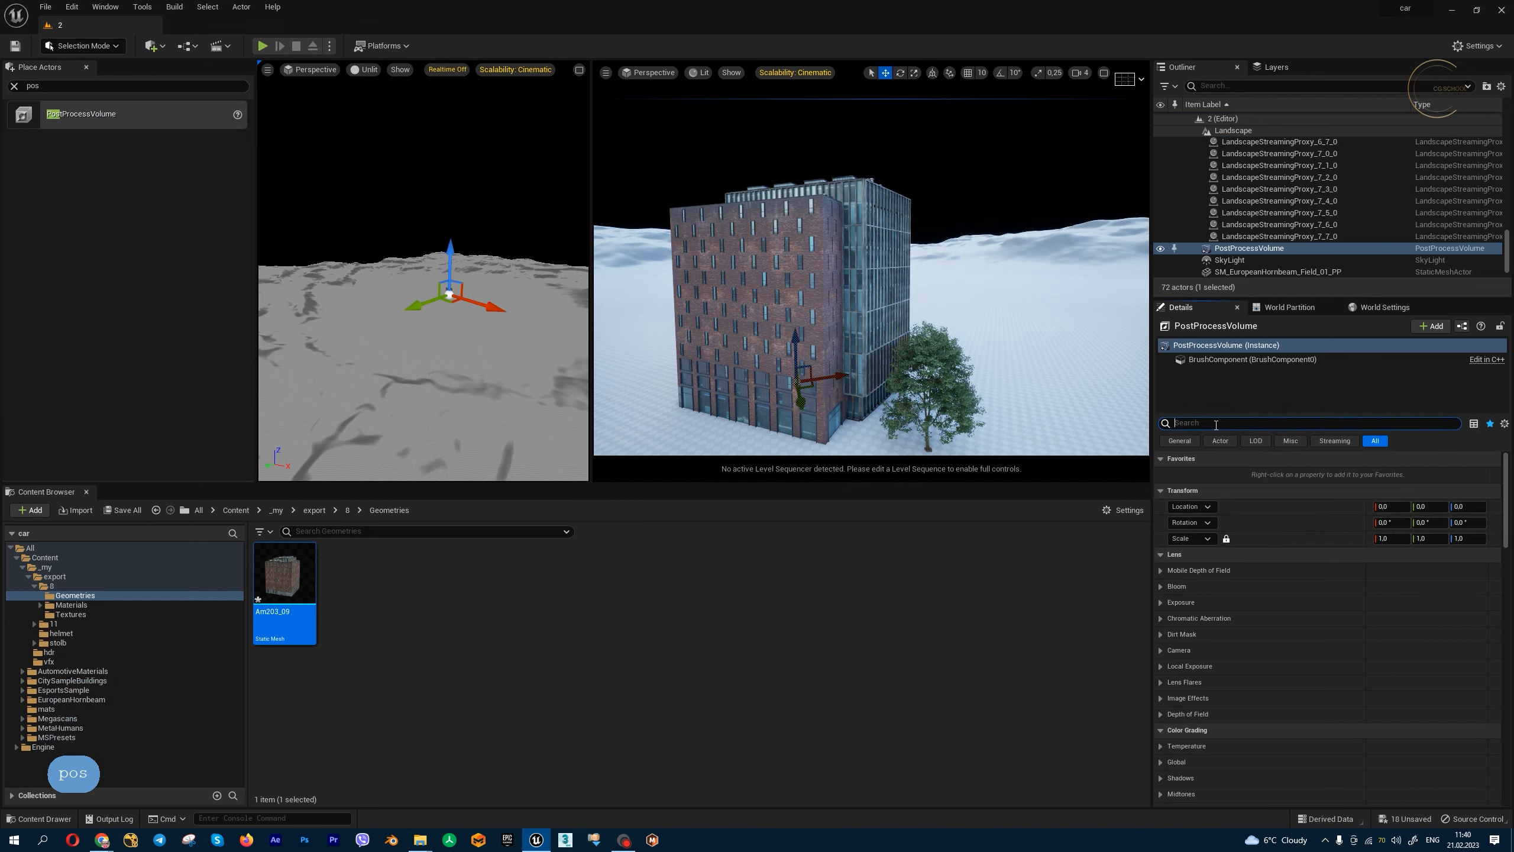
Step: Enable Infinite Extent (Unbound) on the PostProcessVolume and clear the property search
text(inf)
click(1378, 523)
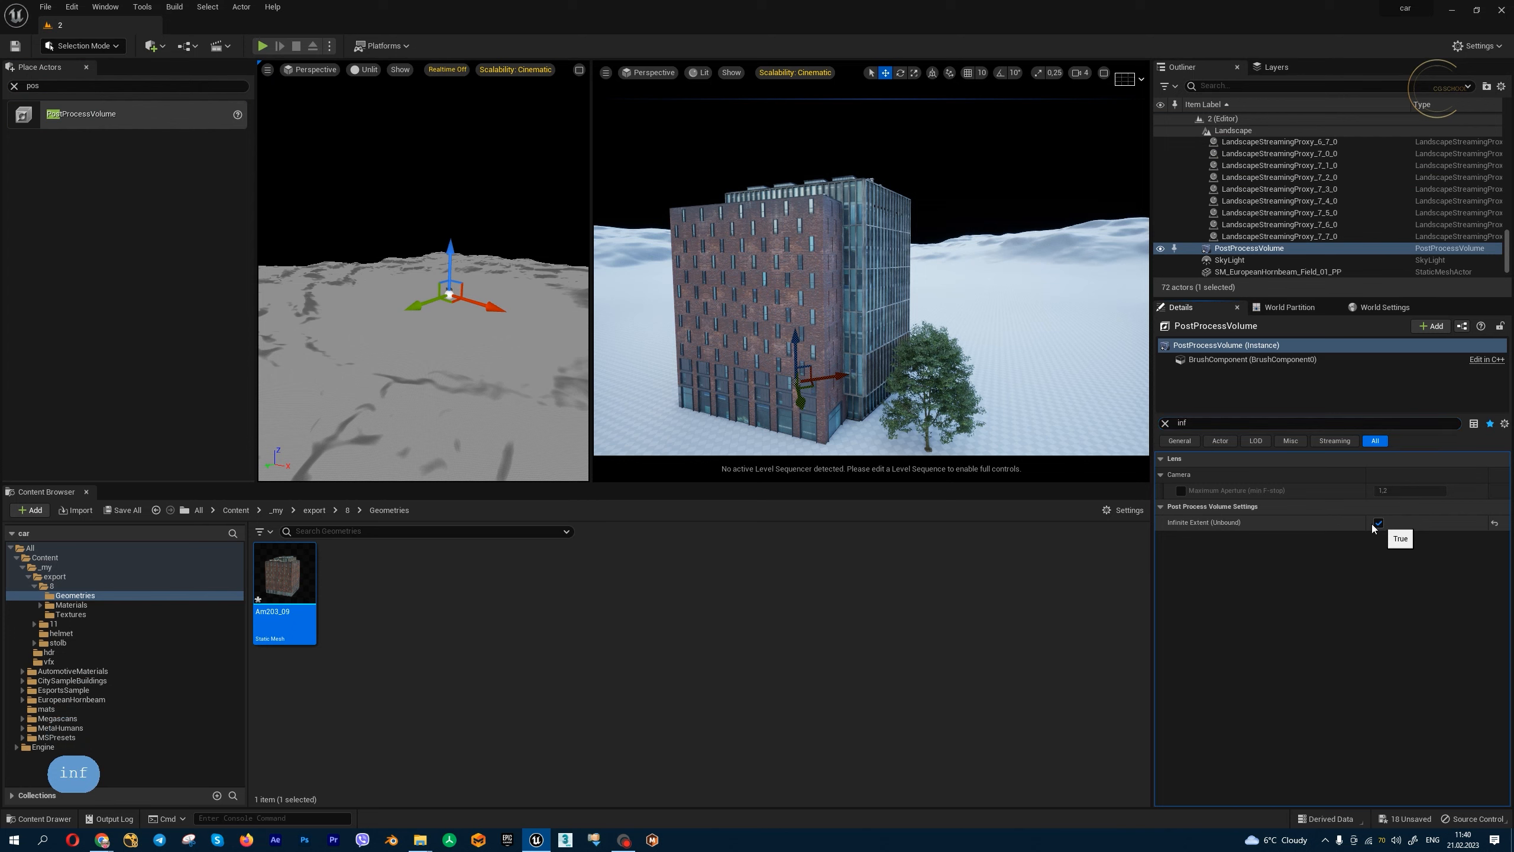
right_drag(962, 360, 871, 365)
click(1165, 424)
Step: Override the PostProcessVolume's exposure Metering Mode and set it to Manual
key(d)
key(w)
key(d)
key(w)
key(q)
key(w)
key(q)
key(w)
key(w)
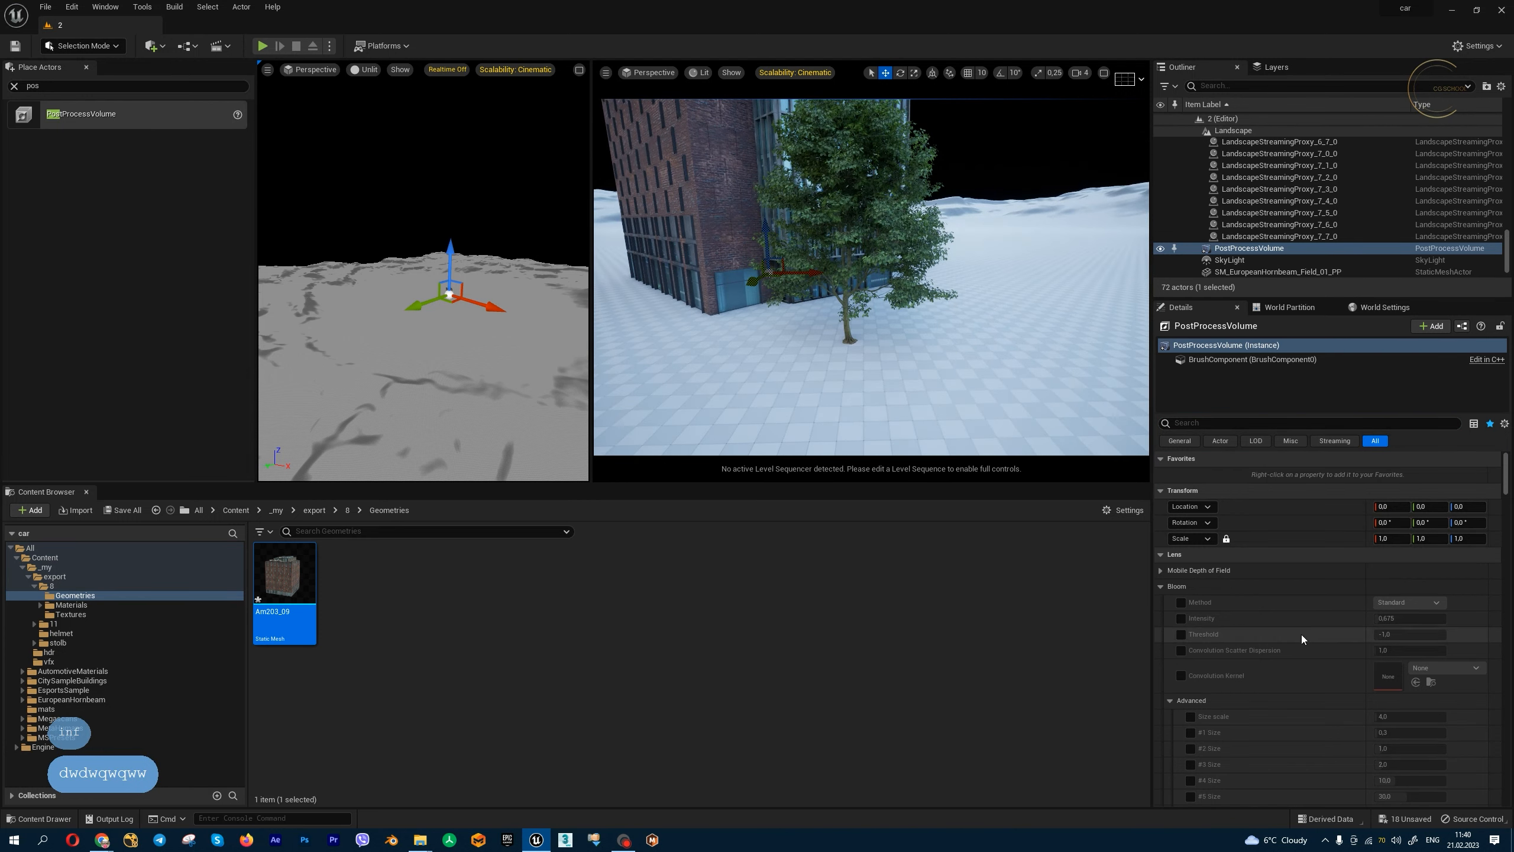
click(1174, 554)
click(1204, 424)
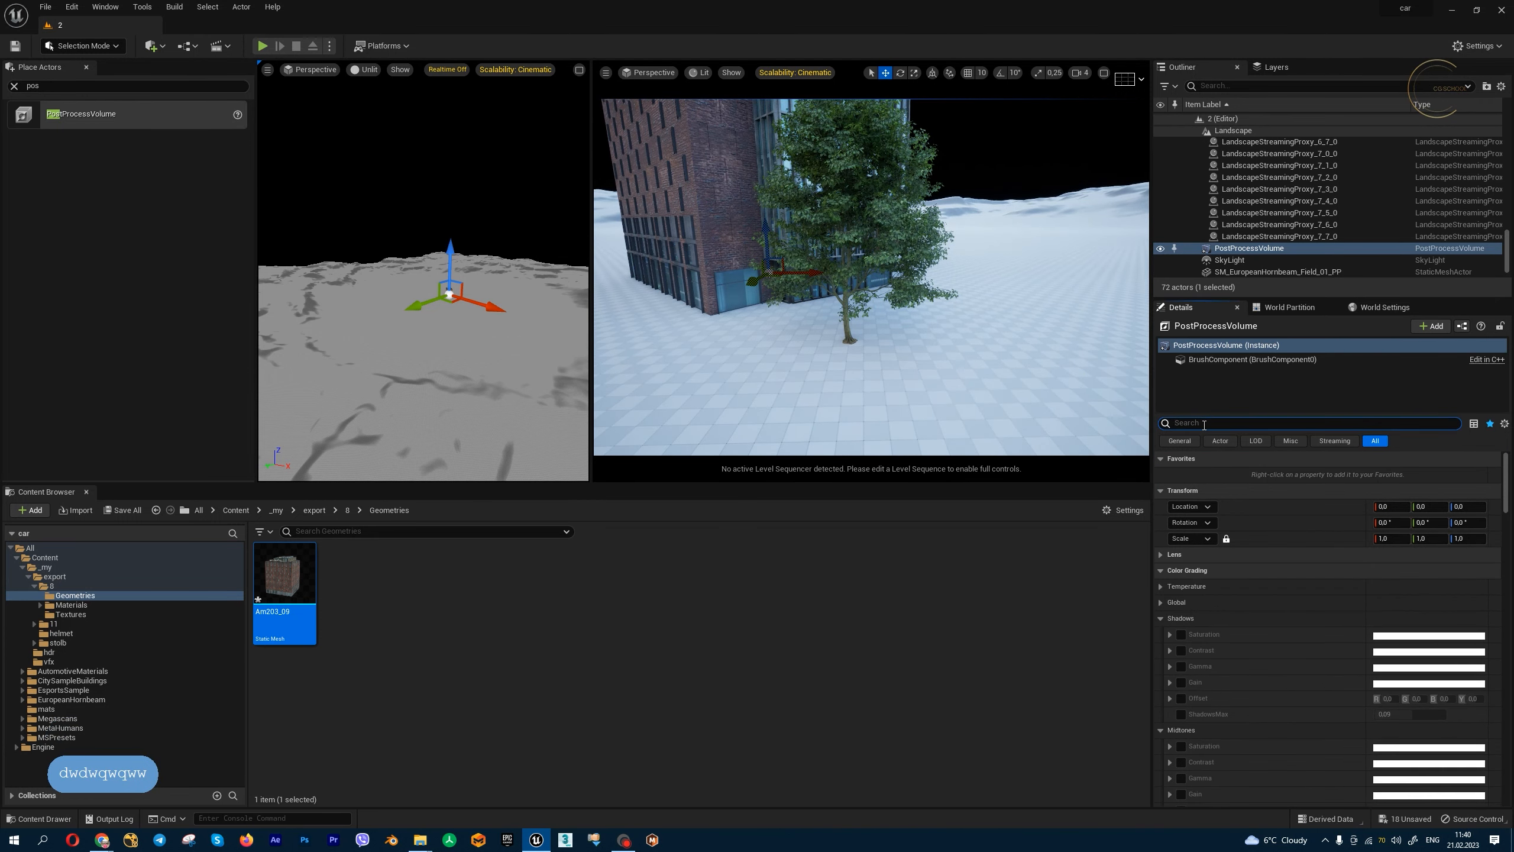
text(expo)
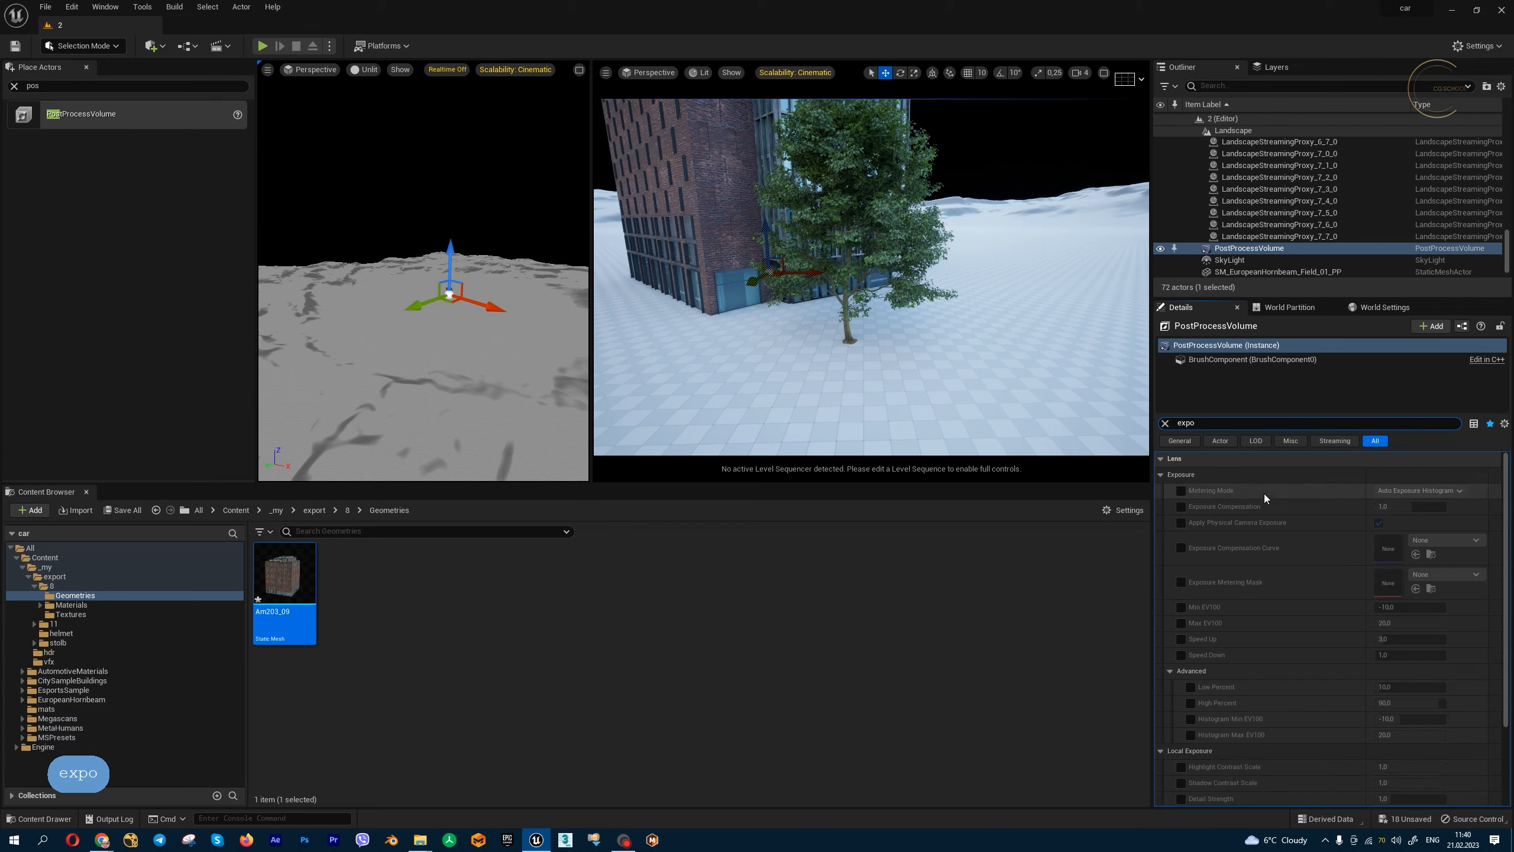
click(1180, 491)
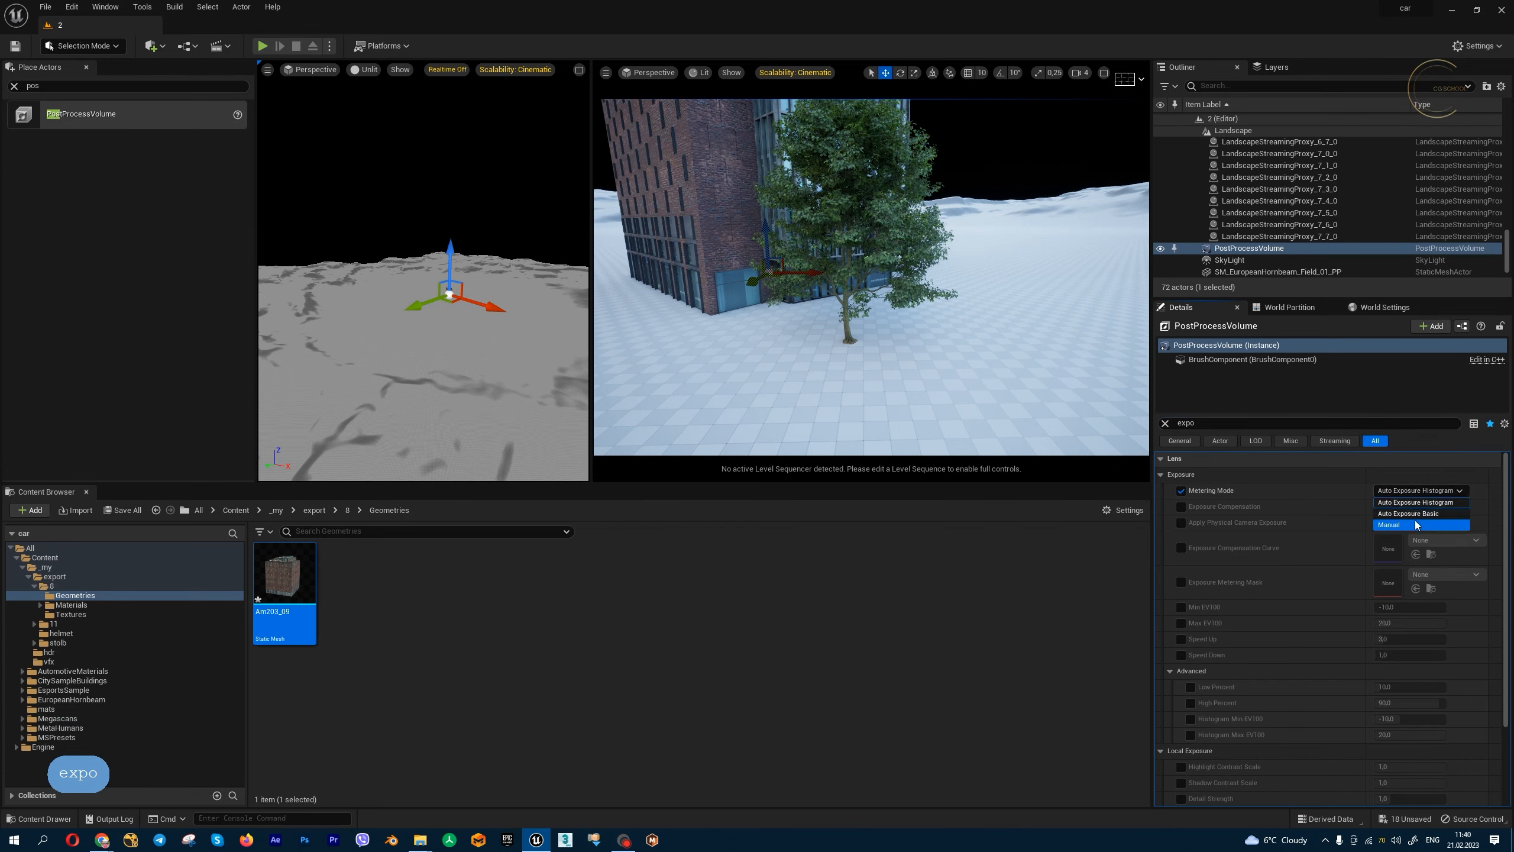
click(1388, 524)
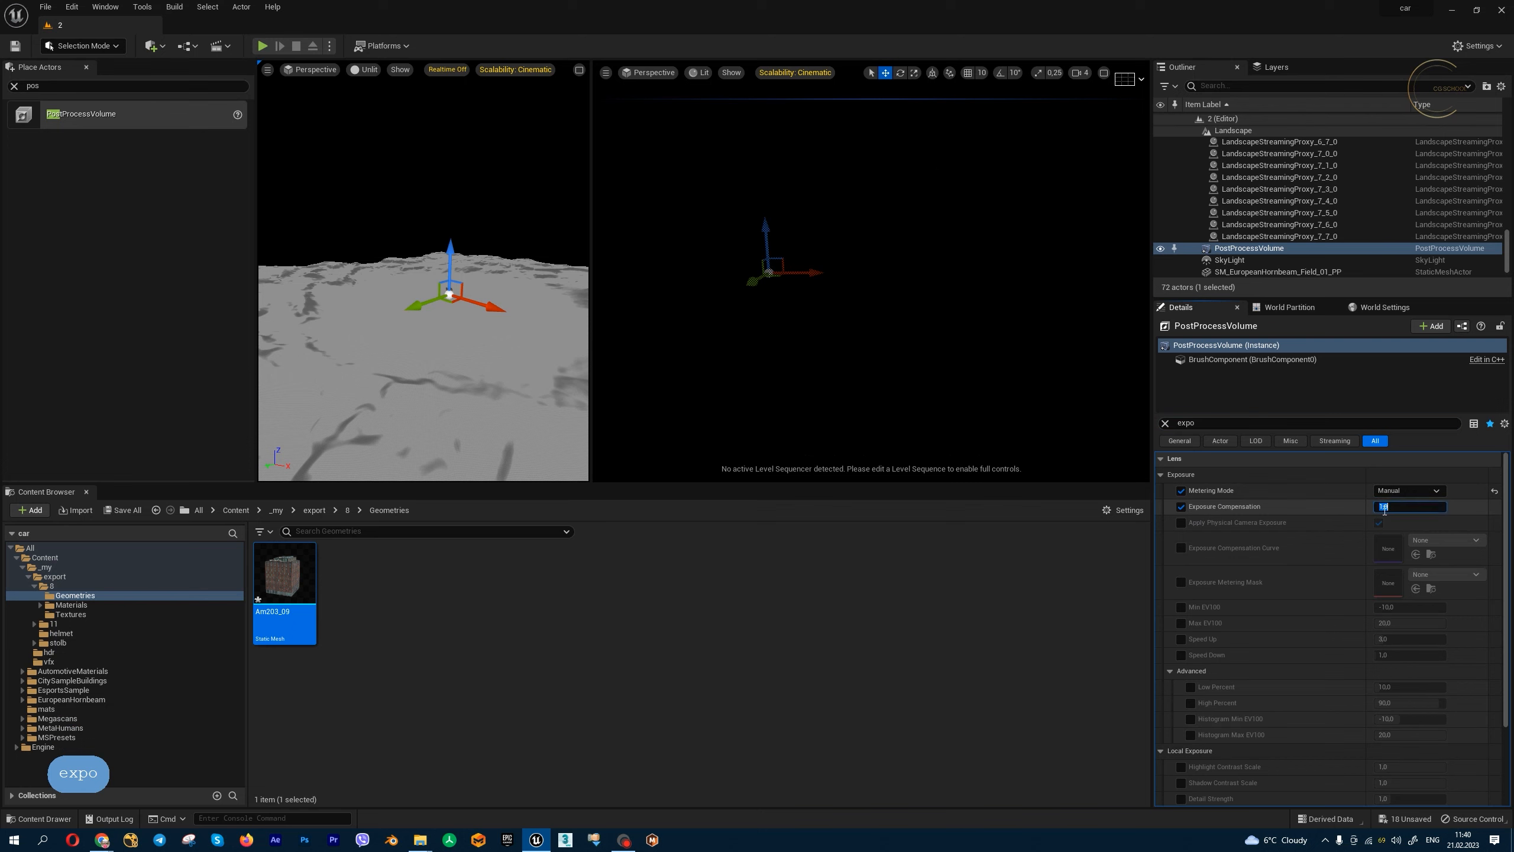
Step: Set the PostProcessVolume's Exposure Compensation to 11 after trying 10 and viewing the building and tree
text(10)
key(Return)
right_drag(899, 285, 899, 285)
key(w)
key(a)
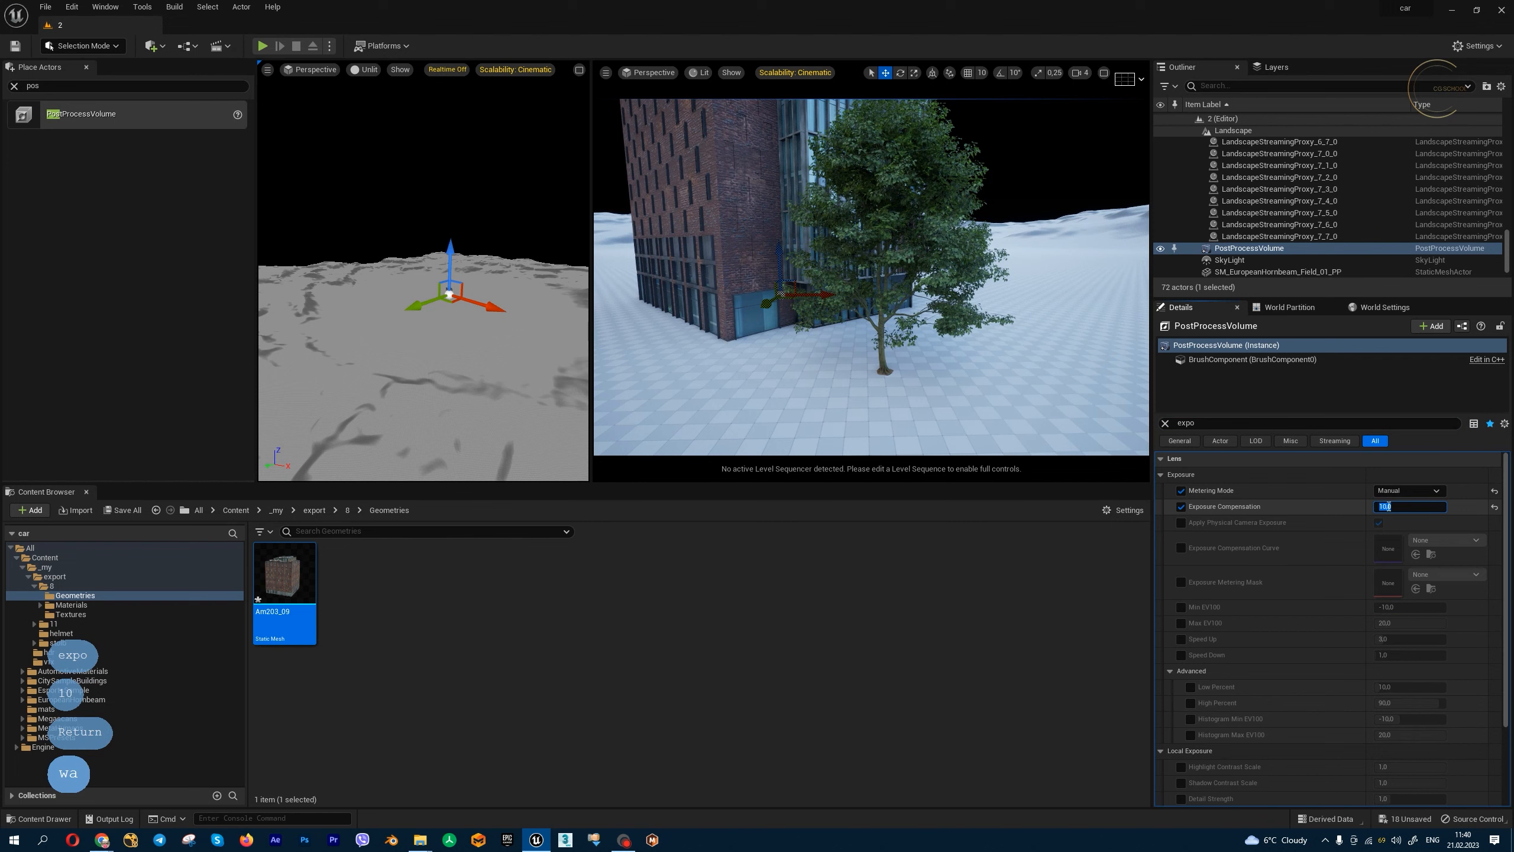
text(11)
key(Return)
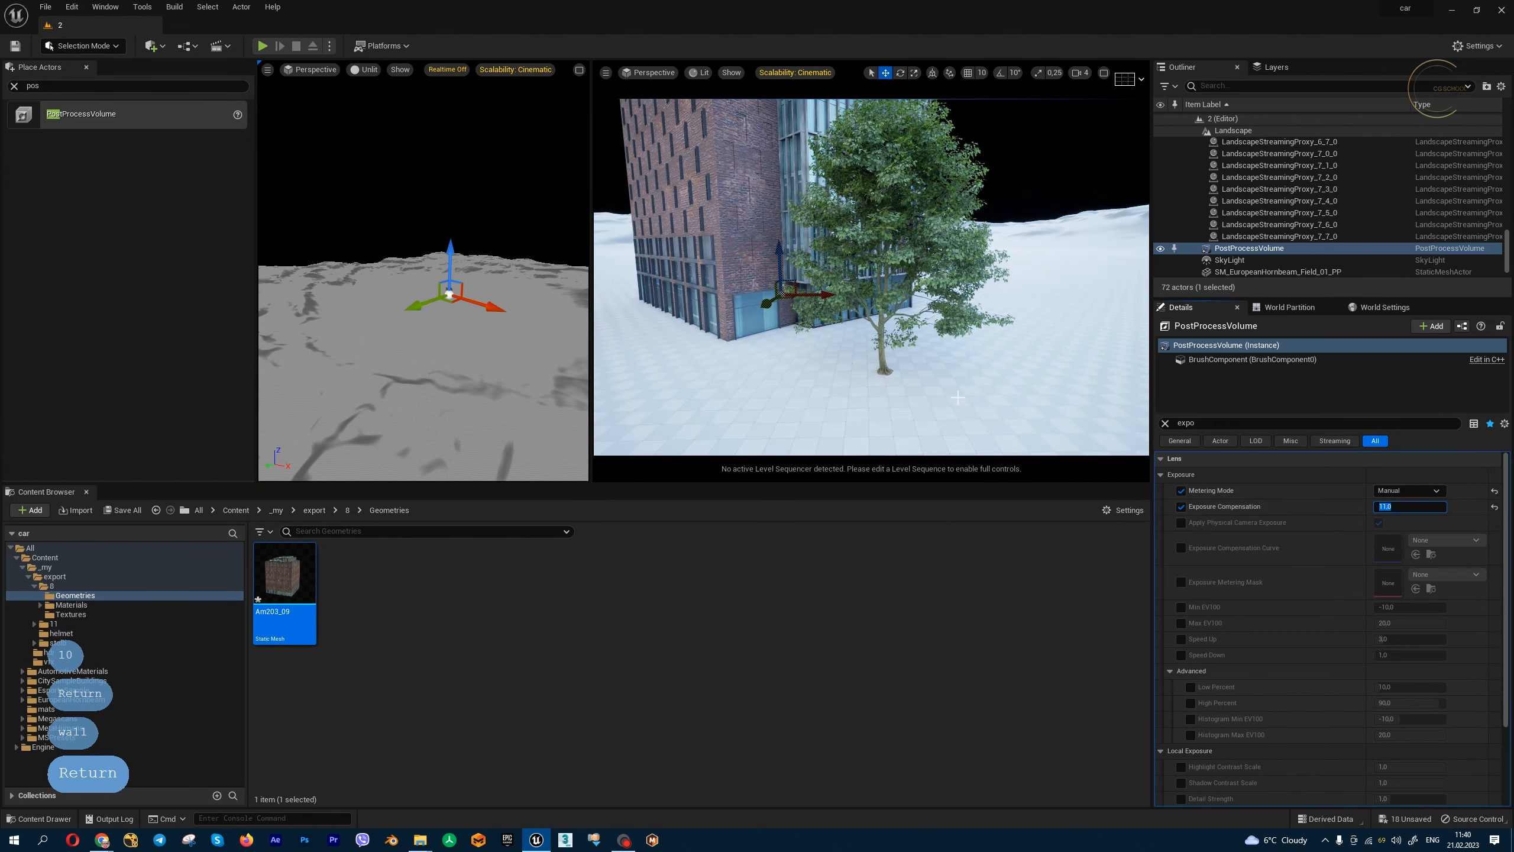
Step: Set the PostProcessVolume's Exposure Compensation to 10.5
text(10.5)
key(Return)
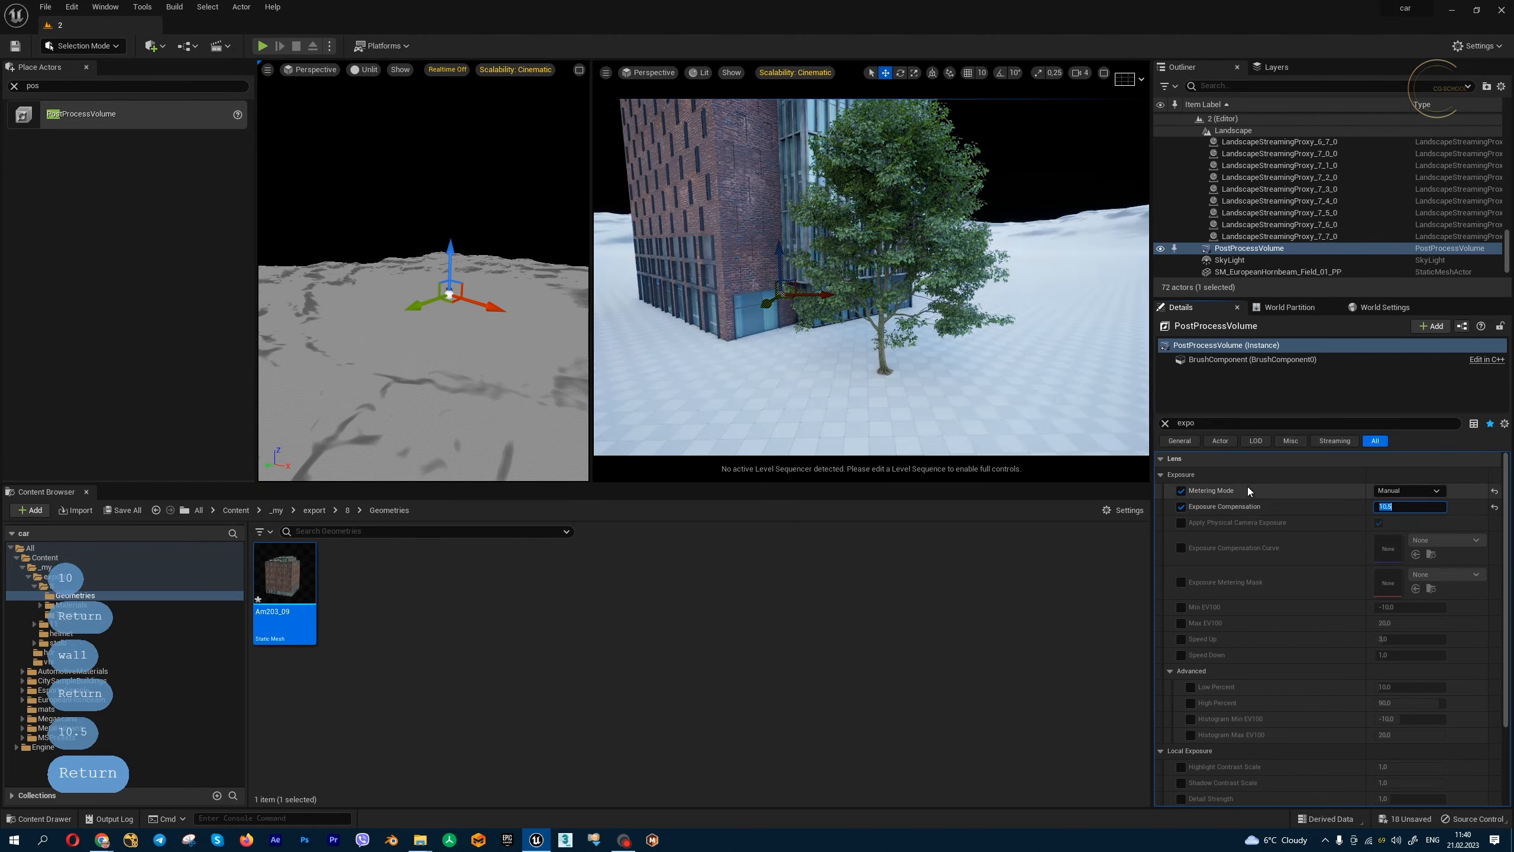
Step: Fly in close to the tree and the building's facade to examine their brightness at the new exposure
right_drag(1012, 313, 1049, 304)
key(a)
key(w)
key(s)
key(a)
key(d)
key(w)
key(w)
key(w)
key(w)
key(w)
key(w)
key(w)
key(w)
key(w)
key(w)
key(w)
key(w)
key(w)
key(w)
key(w)
key(w)
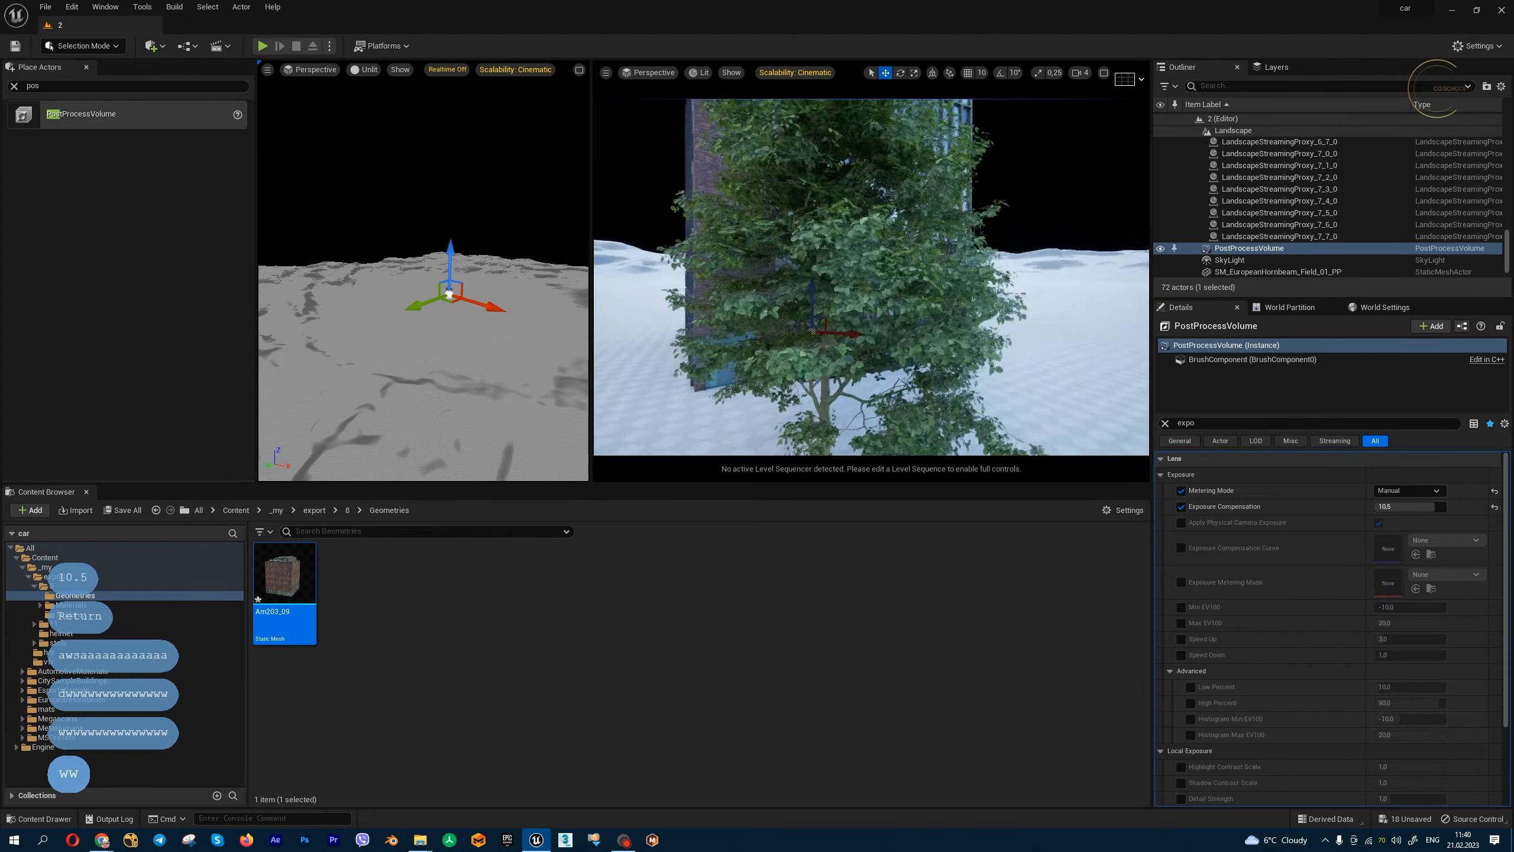
key(w)
key(w)
key(w)
key(w)
key(w)
key(w)
key(q)
key(q)
key(q)
key(s)
key(s)
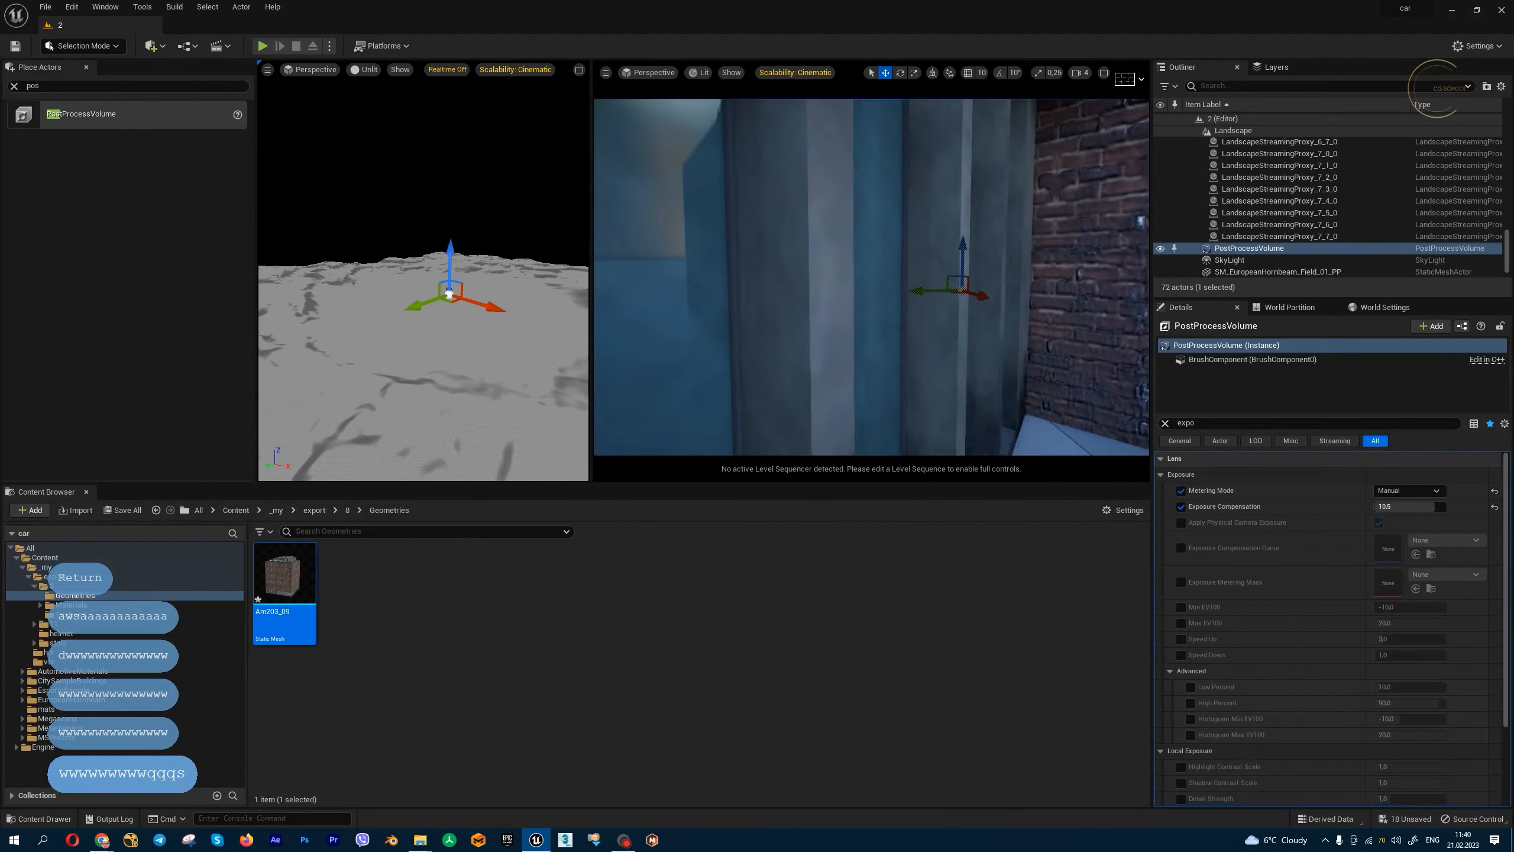
key(s)
key(q)
key(a)
key(e)
key(e)
key(a)
key(s)
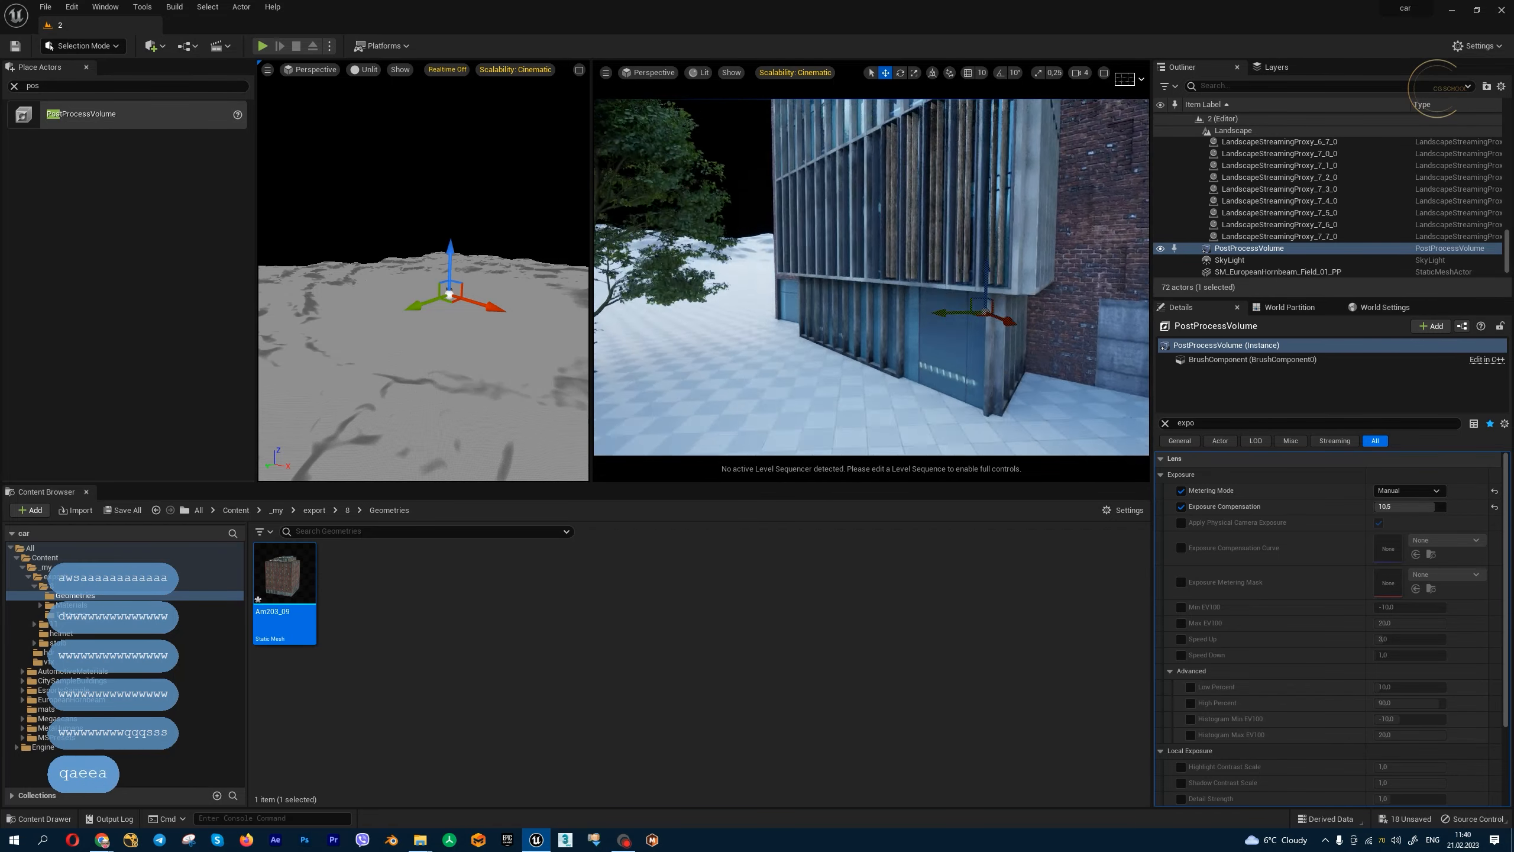
Step: Examine the whole building and tree together from farther back and from slightly different angles
key(w)
key(s)
key(e)
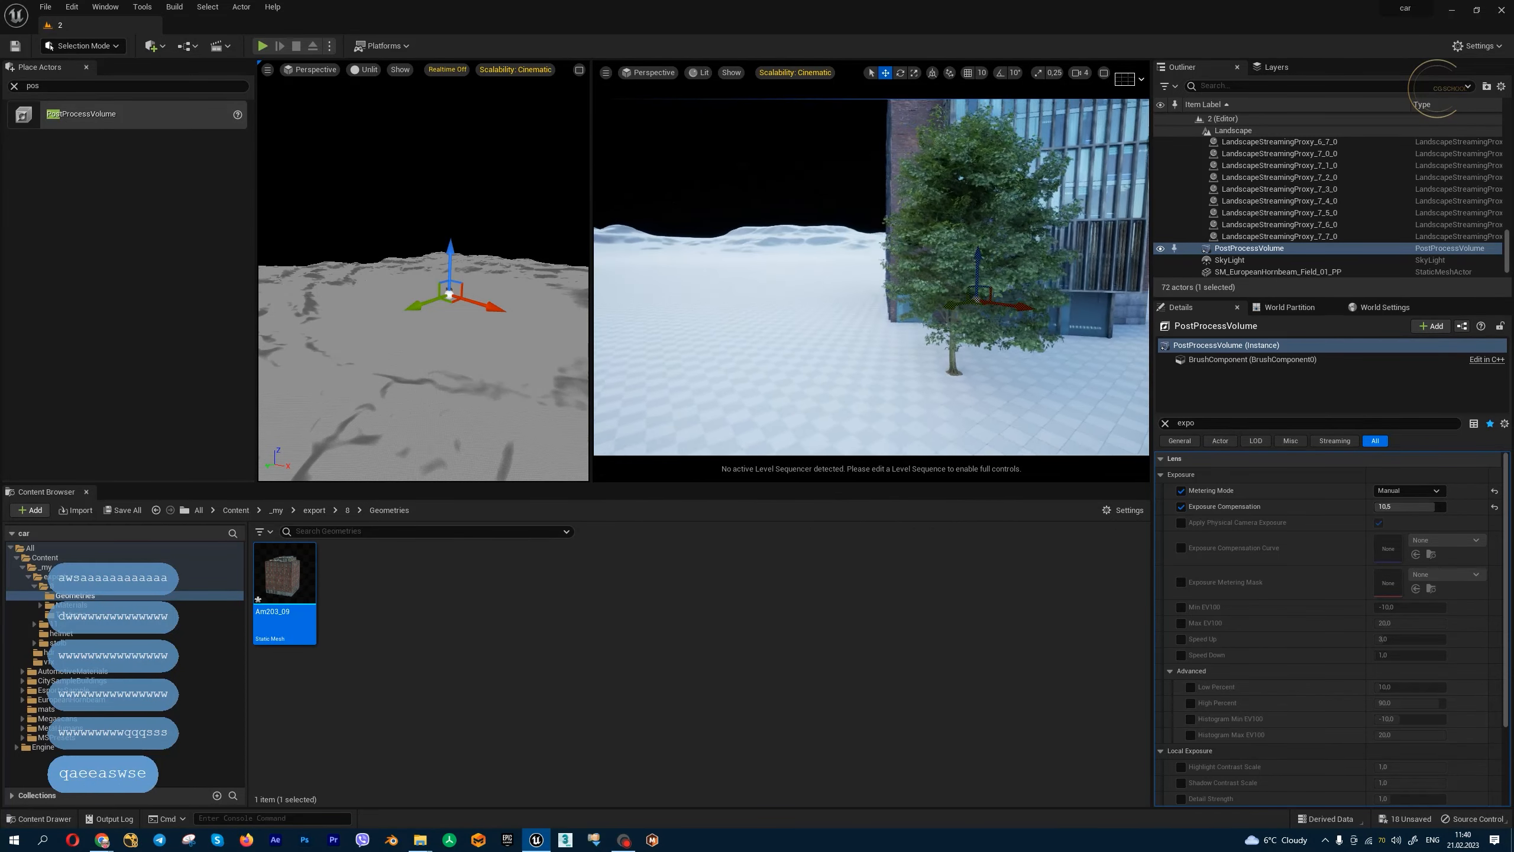
key(s)
key(s)
key(s)
key(s)
key(s)
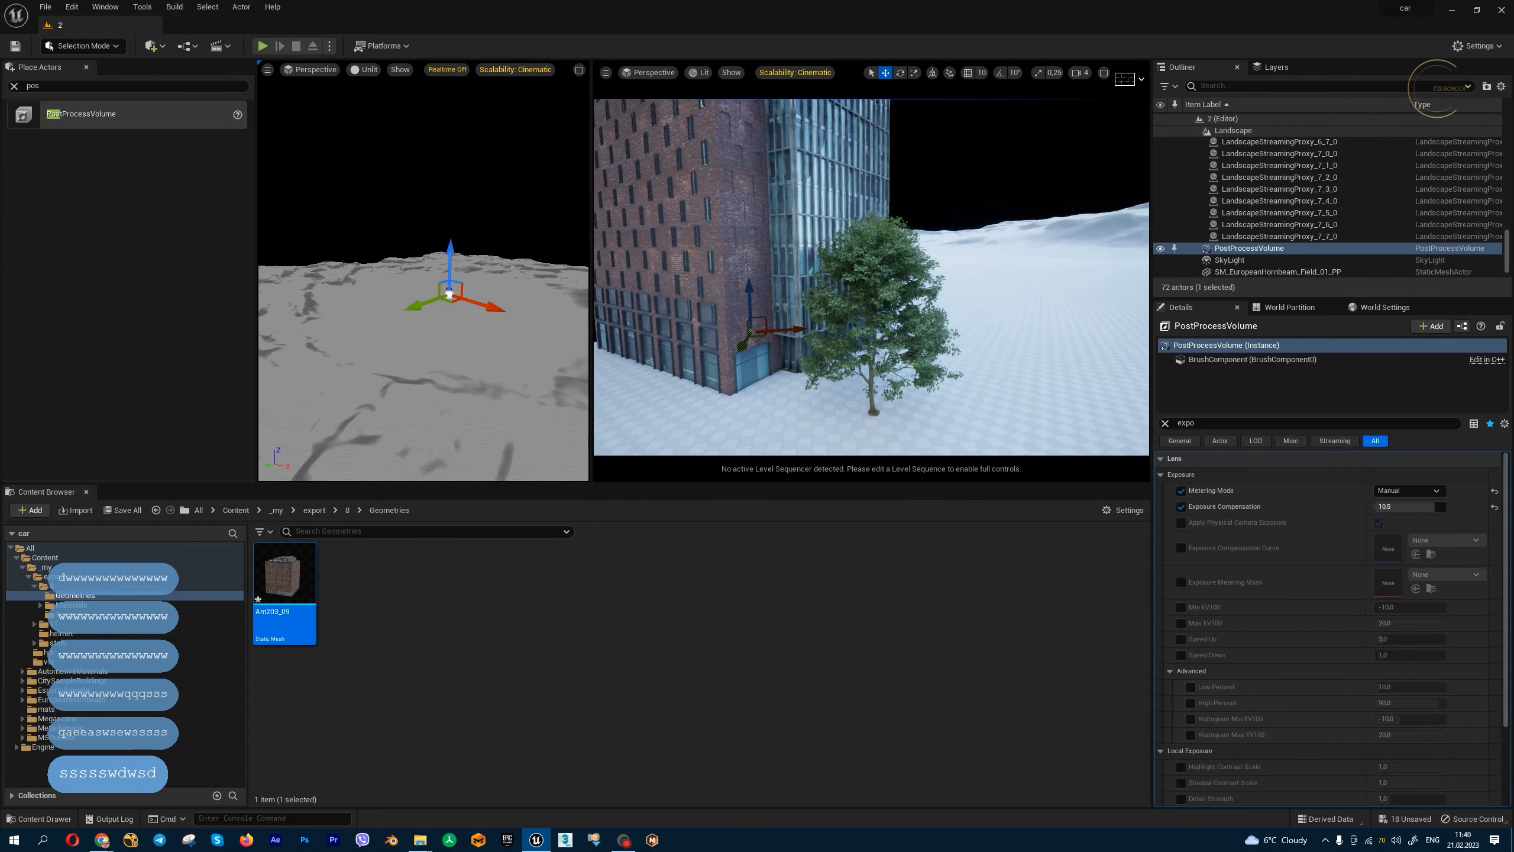
key(a)
key(a)
key(a)
key(a)
key(a)
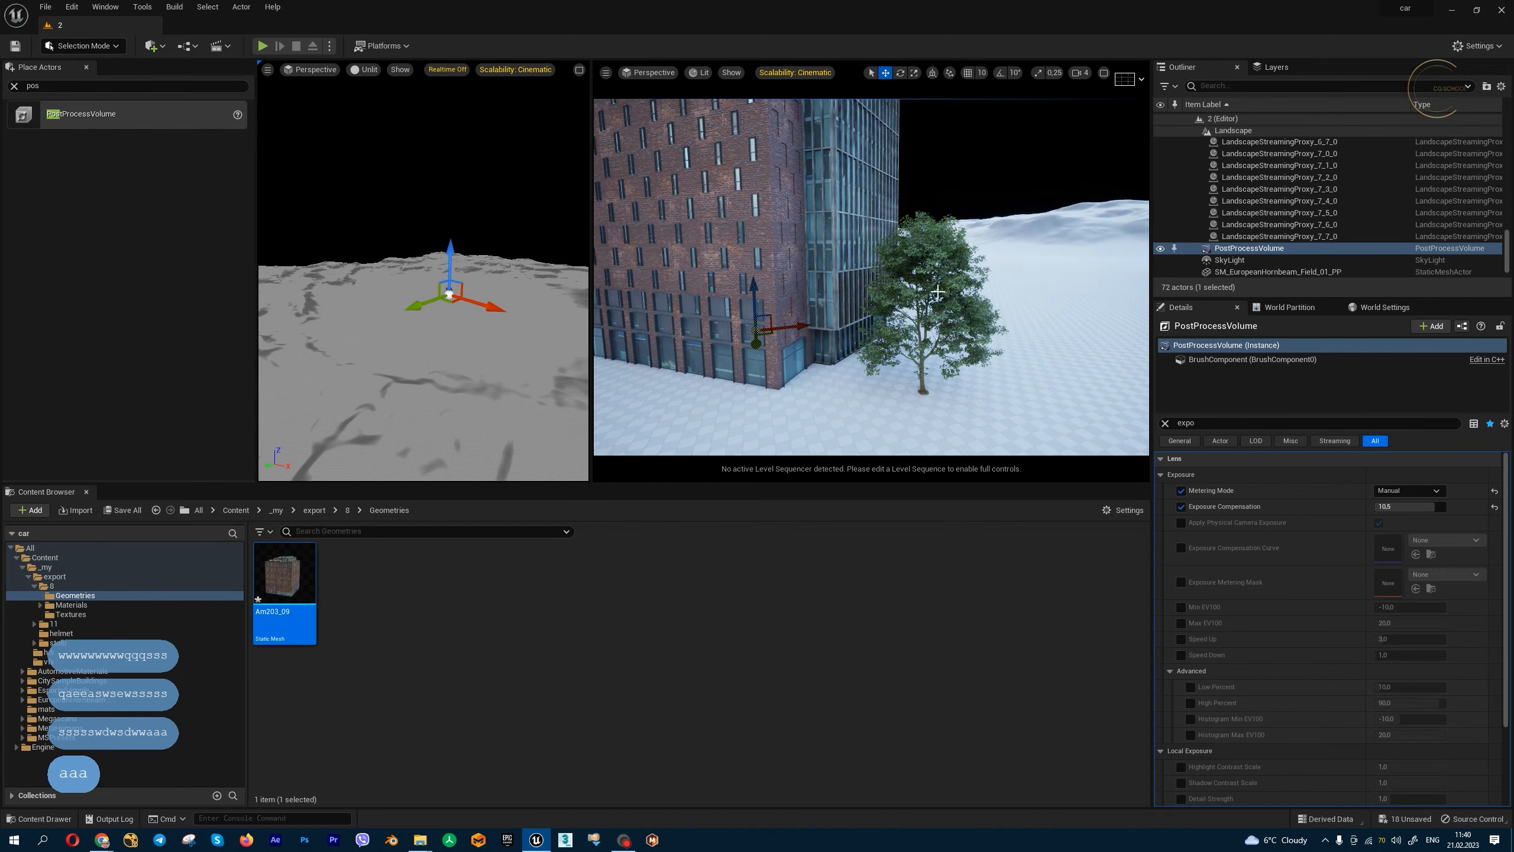
key(a)
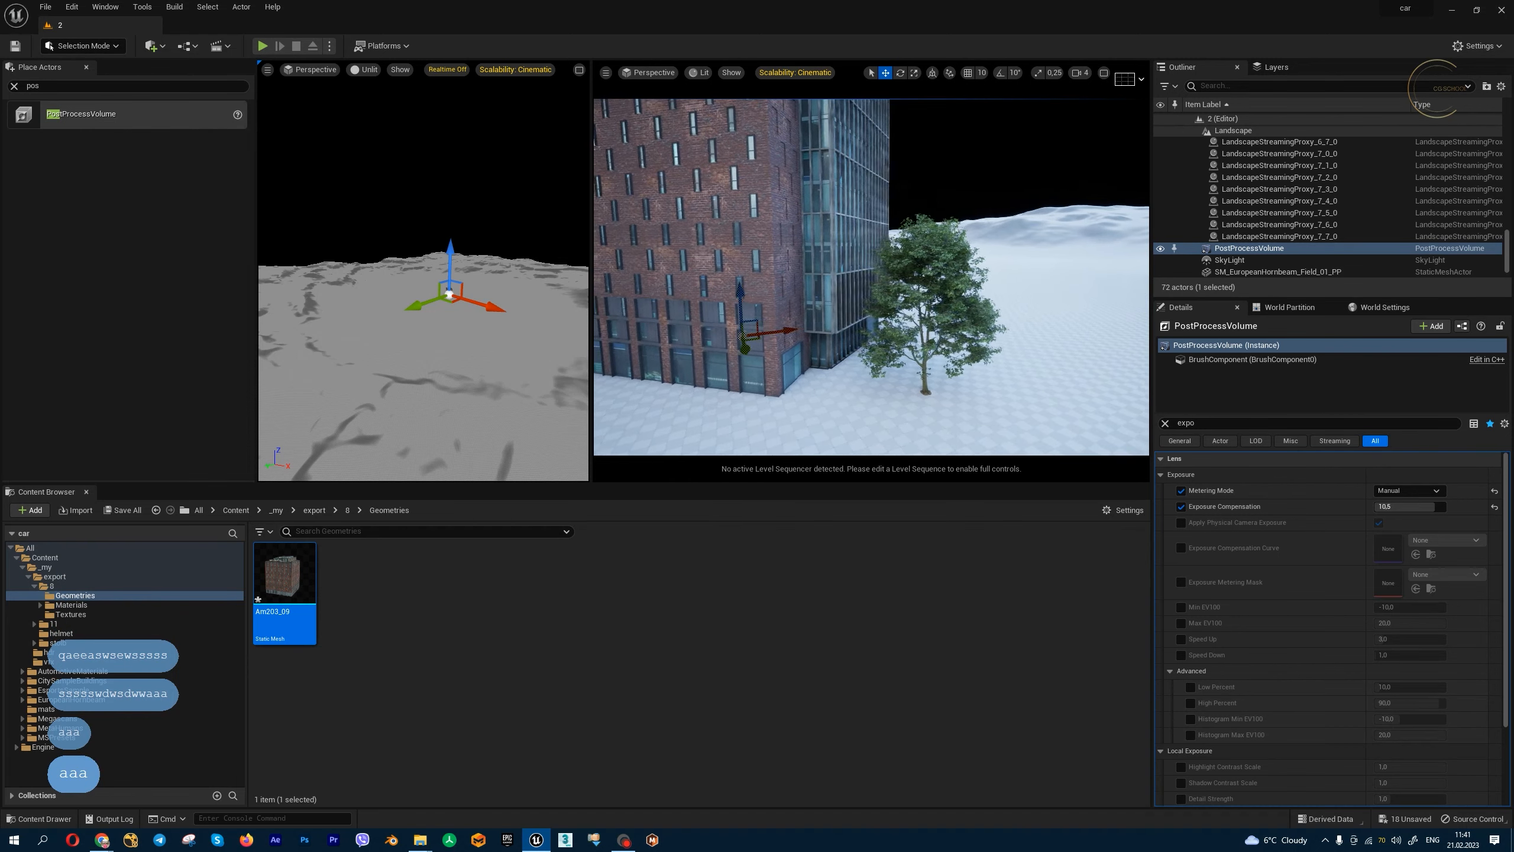
key(w)
key(d)
key(d)
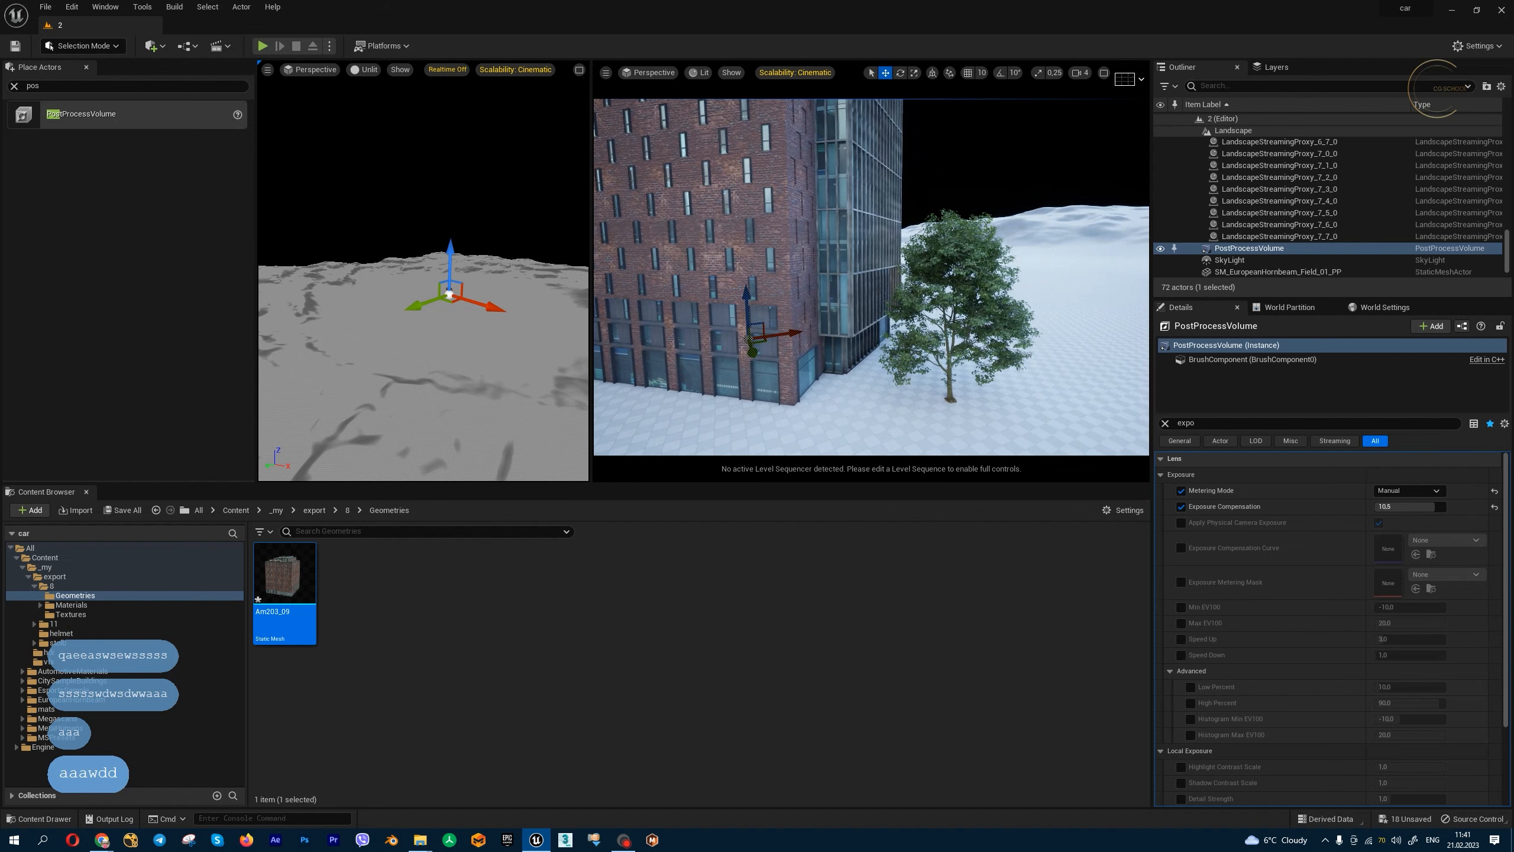
key(d)
key(d)
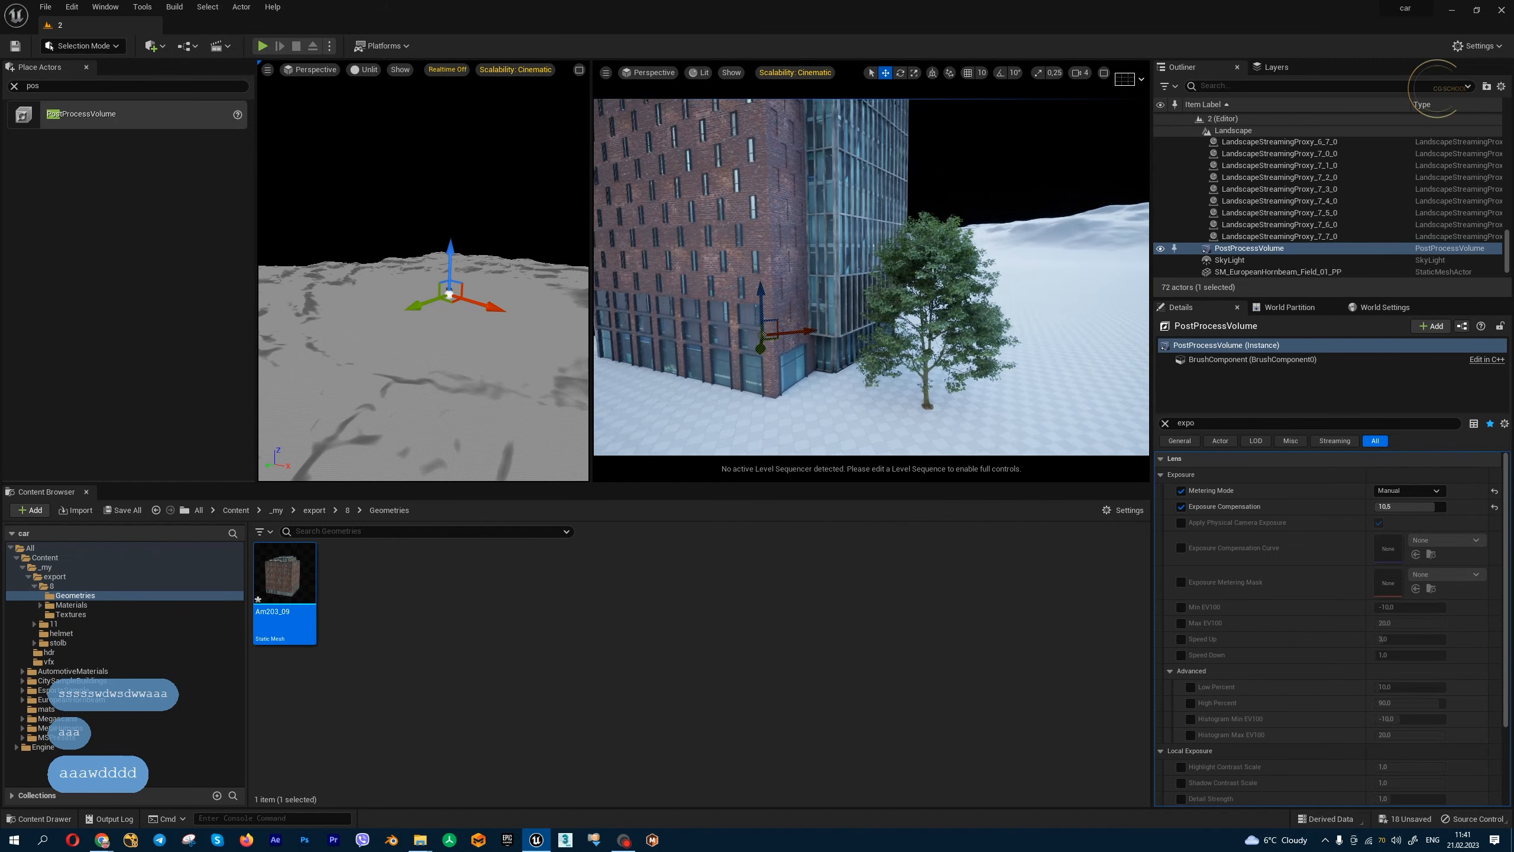
key(w)
key(s)
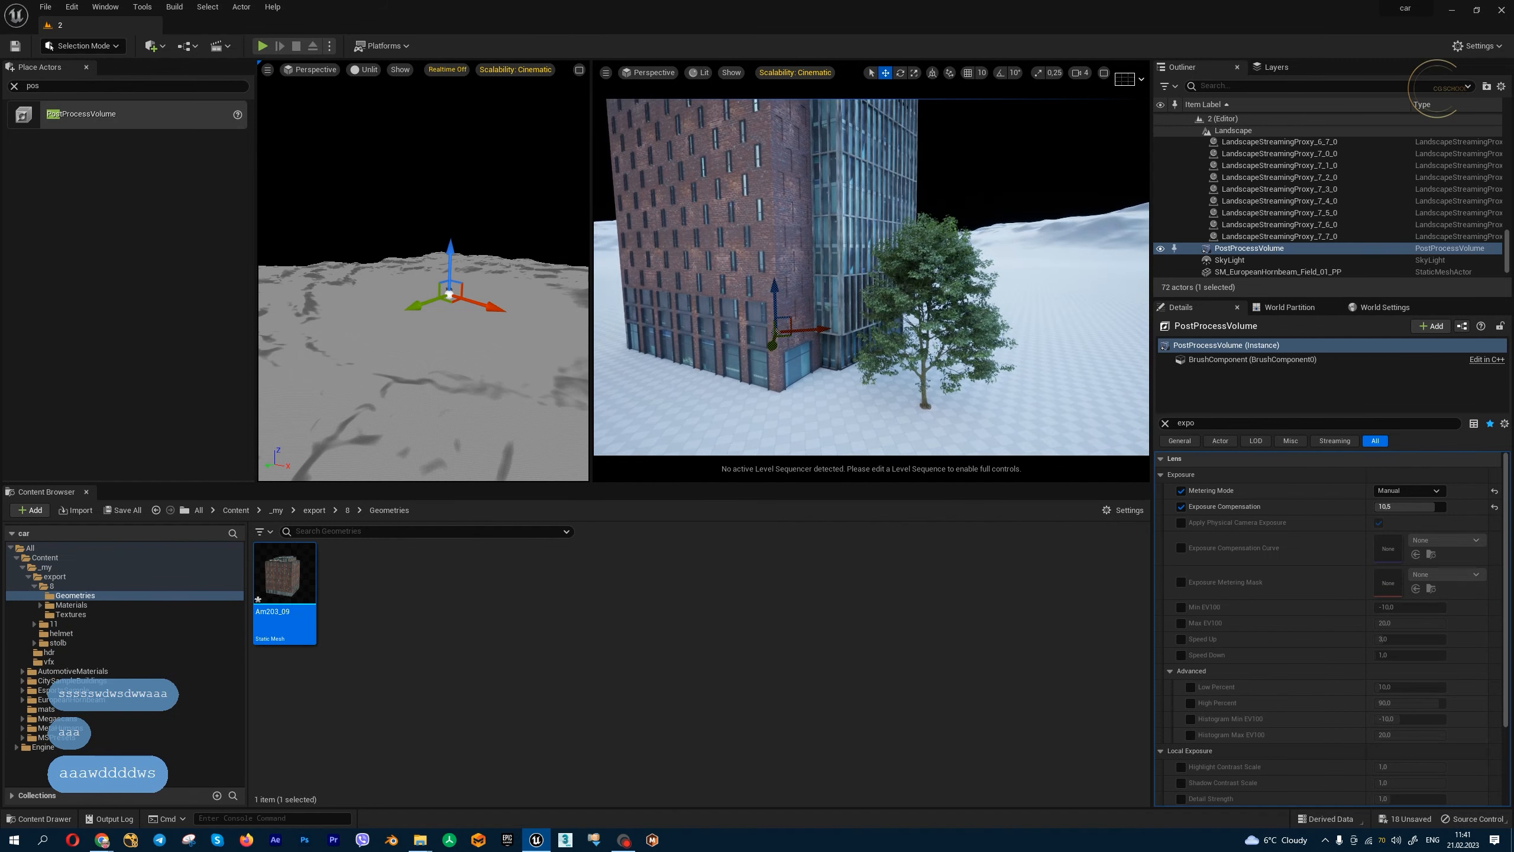
Step: Clear the actor search, place a Point Light at the base of the tree and raise it beside the foliage
click(15, 86)
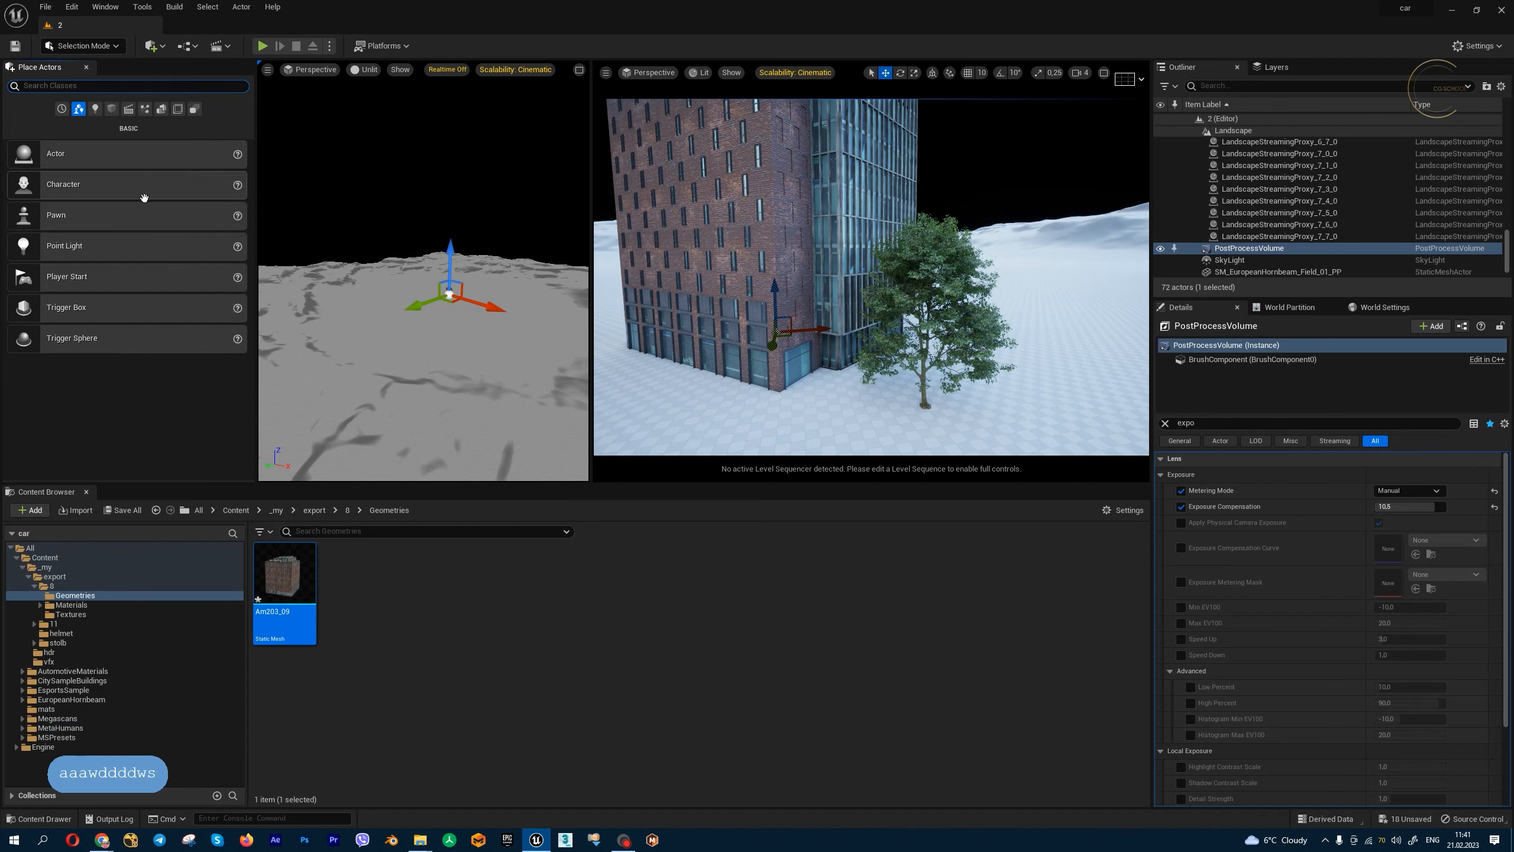
click(95, 110)
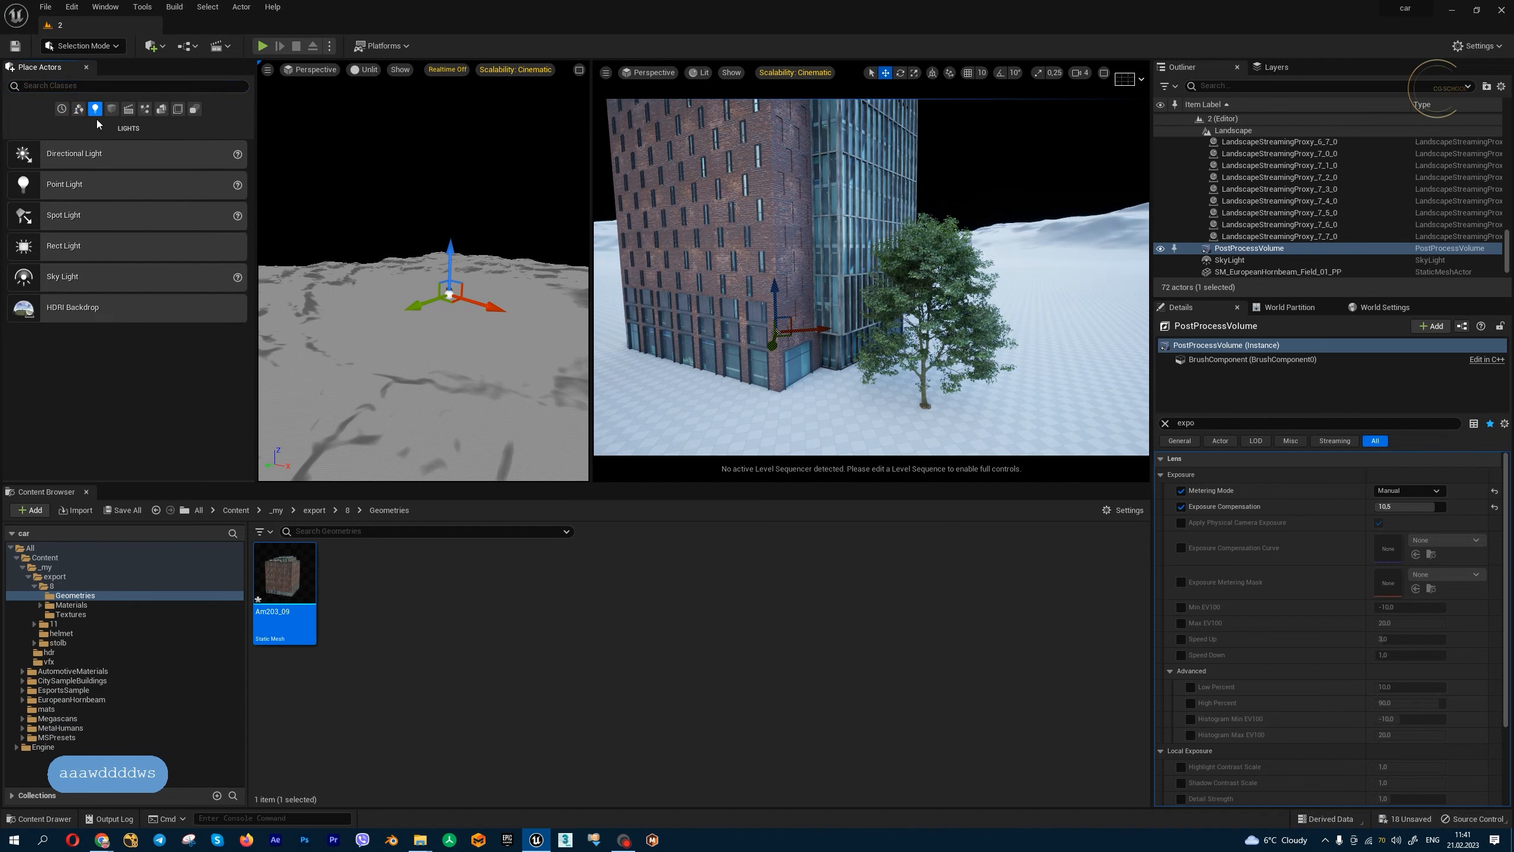
drag(135, 184, 942, 405)
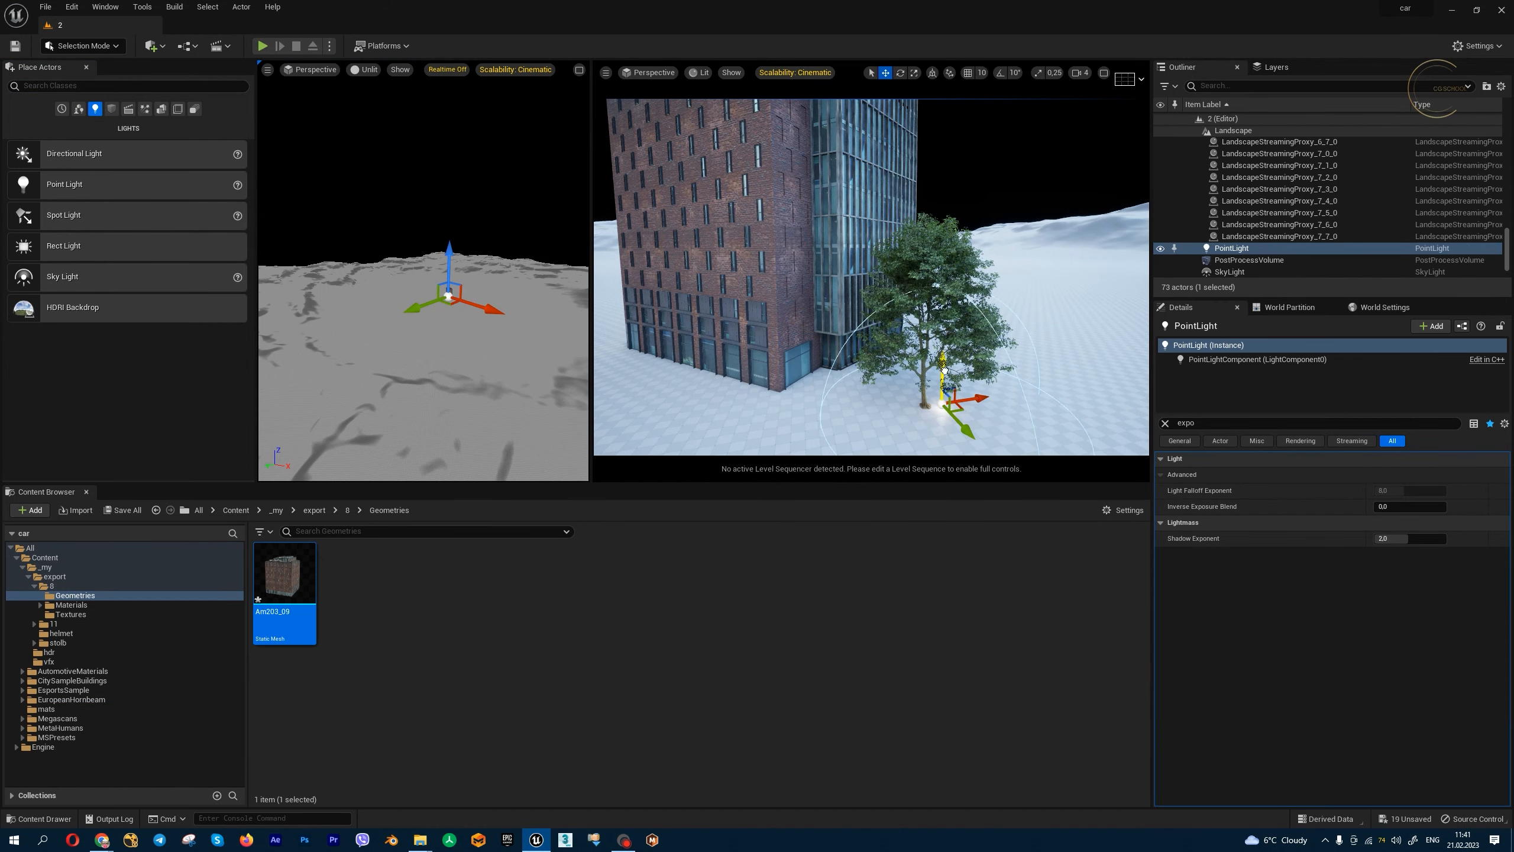
drag(1012, 321, 1011, 278)
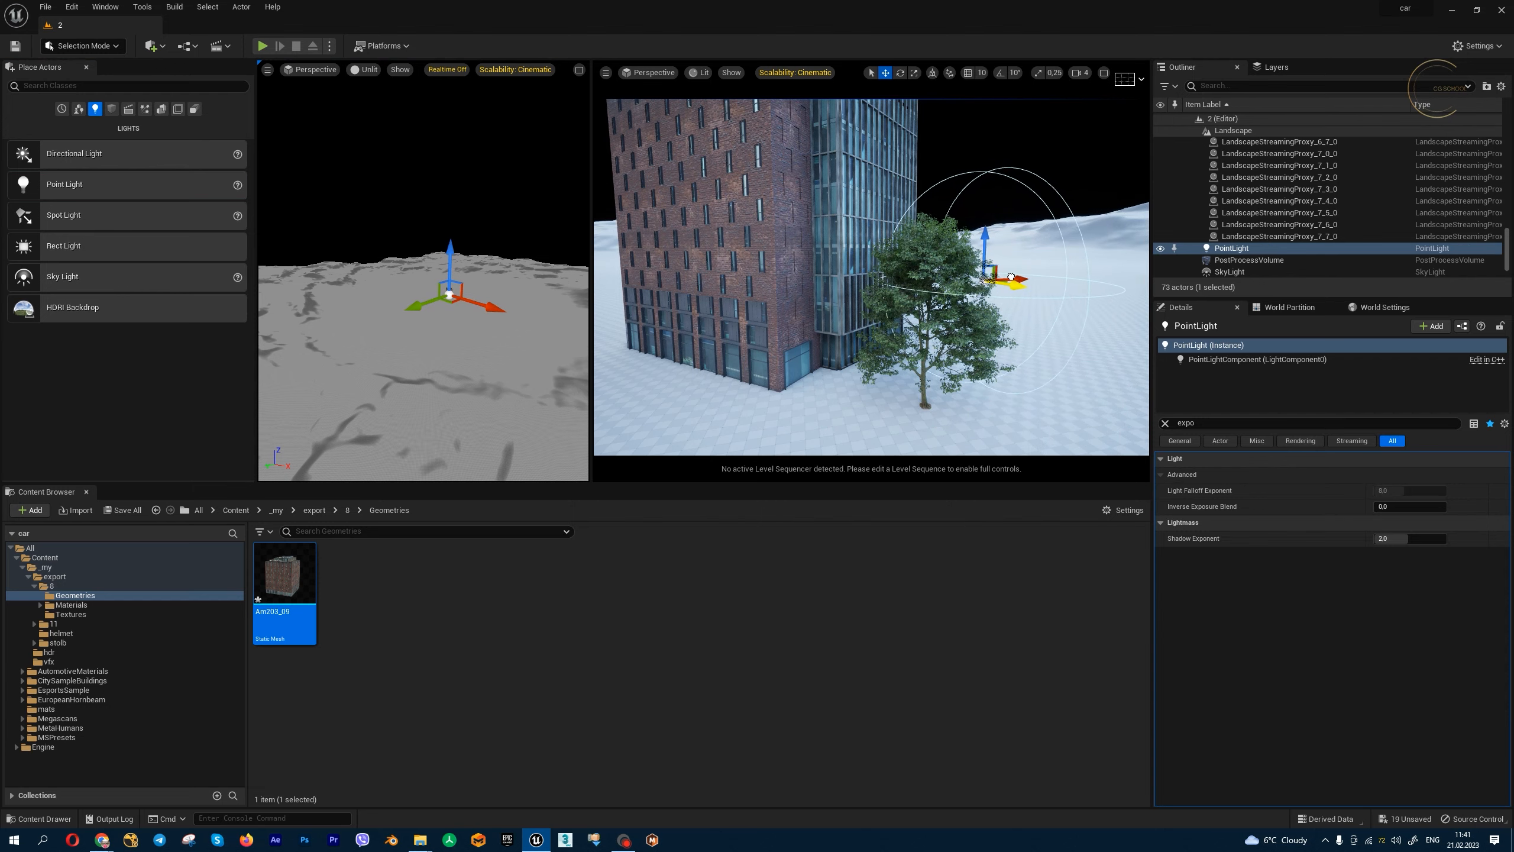
key(f)
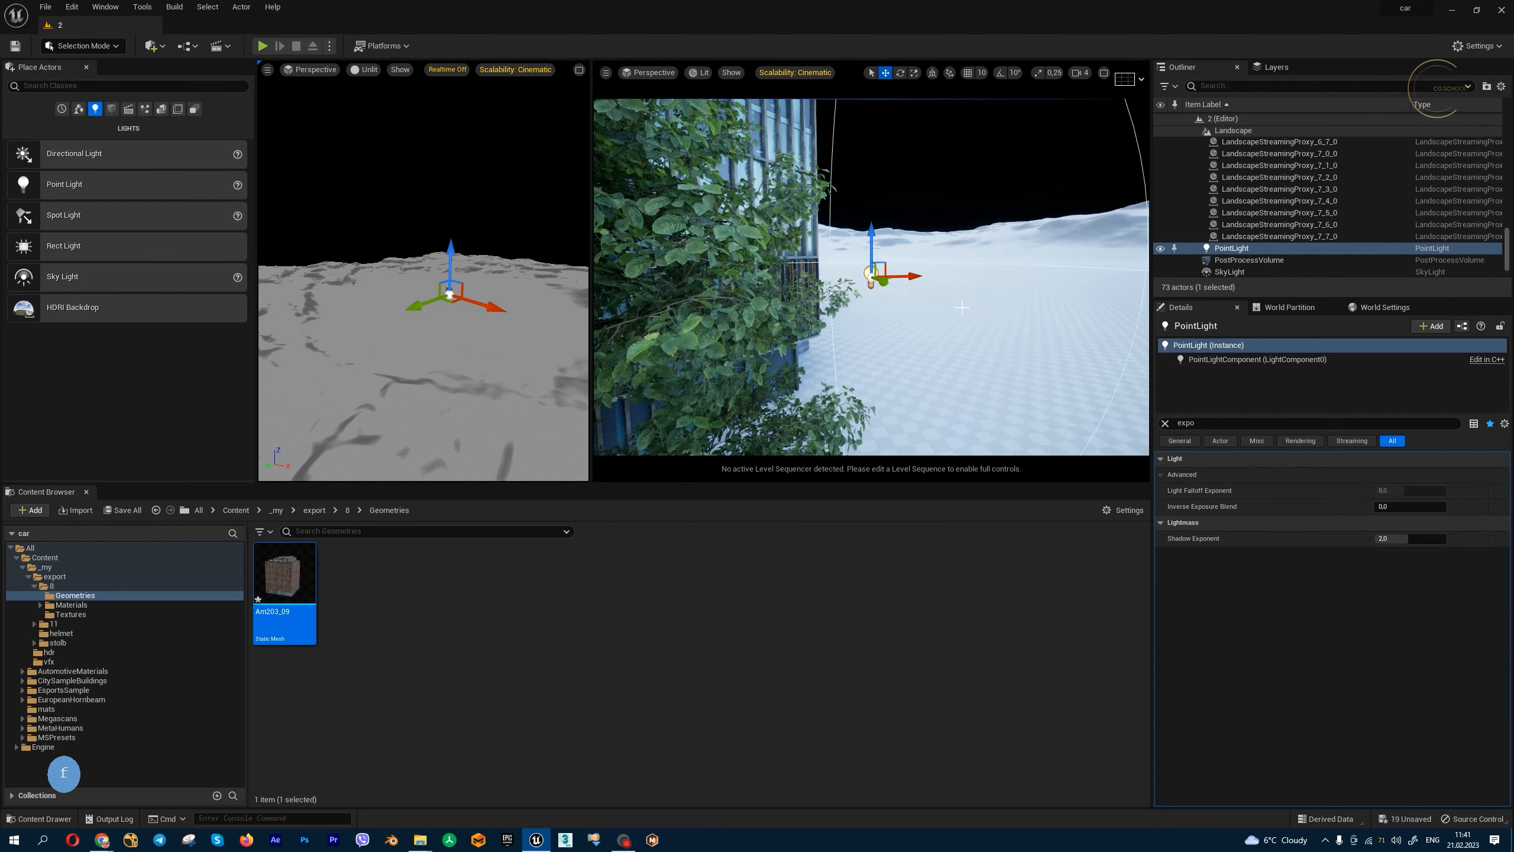
Step: Raise the Point Light's intensity to 160 cd while viewing the tree up close
right_drag(962, 305, 933, 306)
key(a)
key(s)
key(s)
key(d)
key(w)
key(d)
key(w)
key(a)
key(s)
drag(1407, 586, 1449, 586)
Step: Examine the Point Light's effect on the tree's foliage from several viewpoints
right_drag(932, 306, 963, 306)
key(a)
key(w)
key(a)
key(s)
key(d)
key(w)
right_drag(880, 259, 880, 259)
key(d)
key(w)
key(s)
key(a)
key(w)
key(a)
key(s)
right_drag(943, 297, 943, 296)
key(d)
key(e)
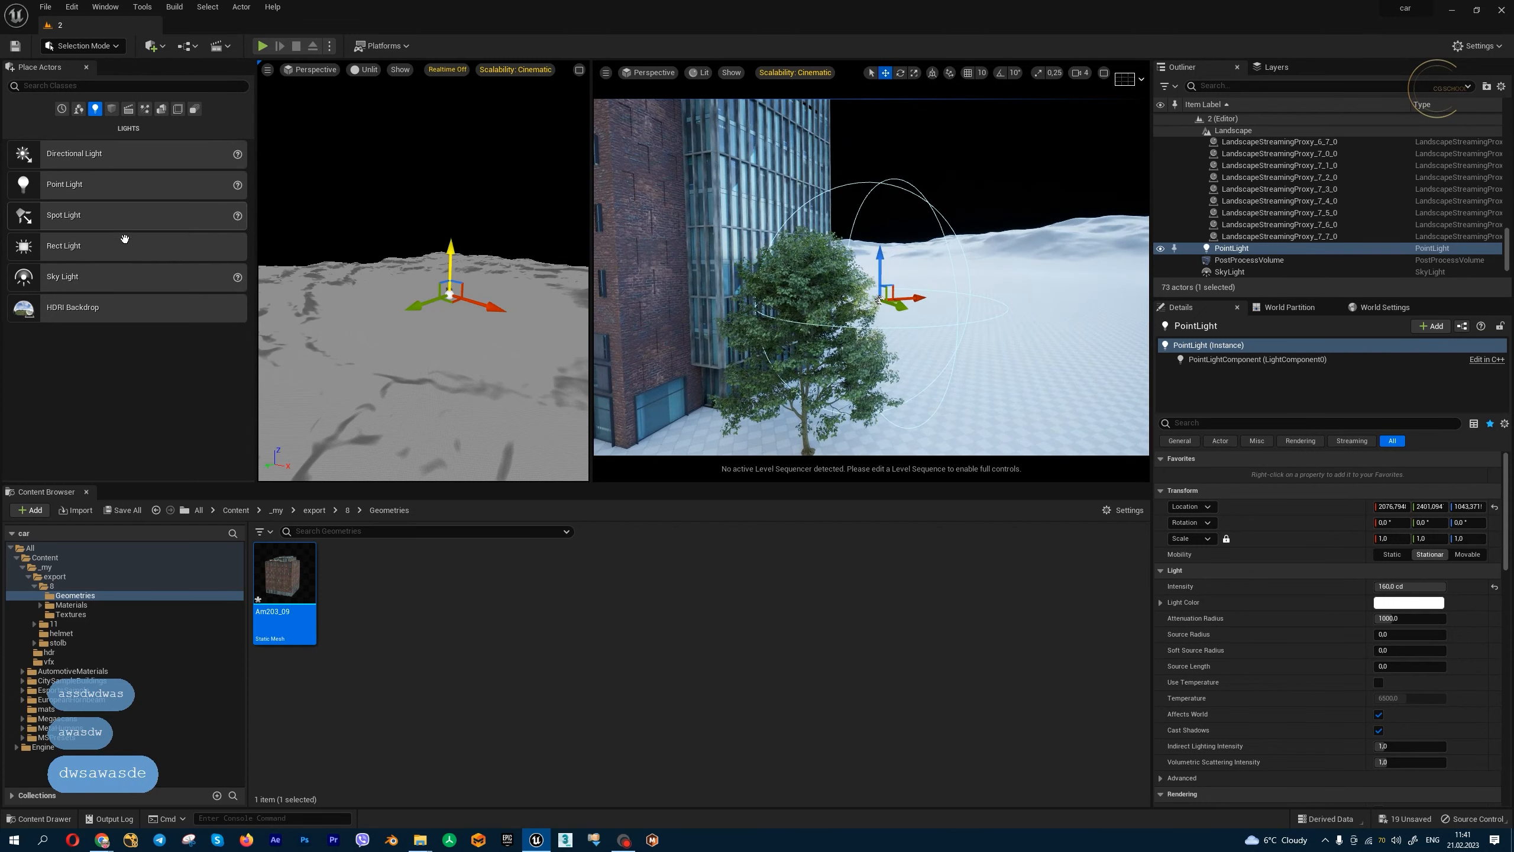
Step: Place a Rect Light beside the tree, rotate it to about 181° around Z and raise it to foliage height
drag(125, 239, 442, 320)
drag(953, 430, 954, 424)
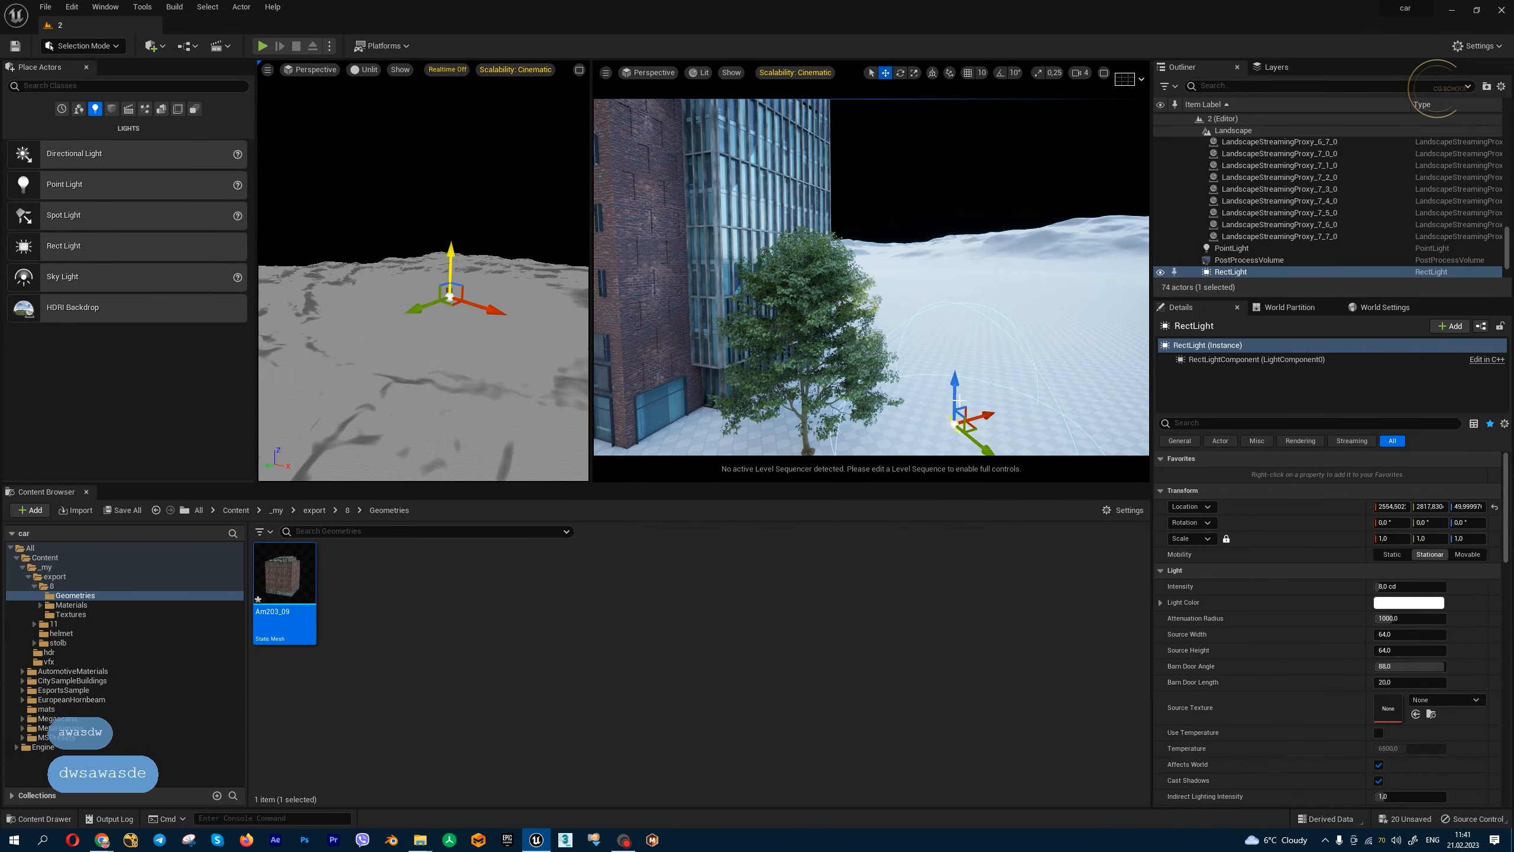
drag(1045, 309, 1064, 332)
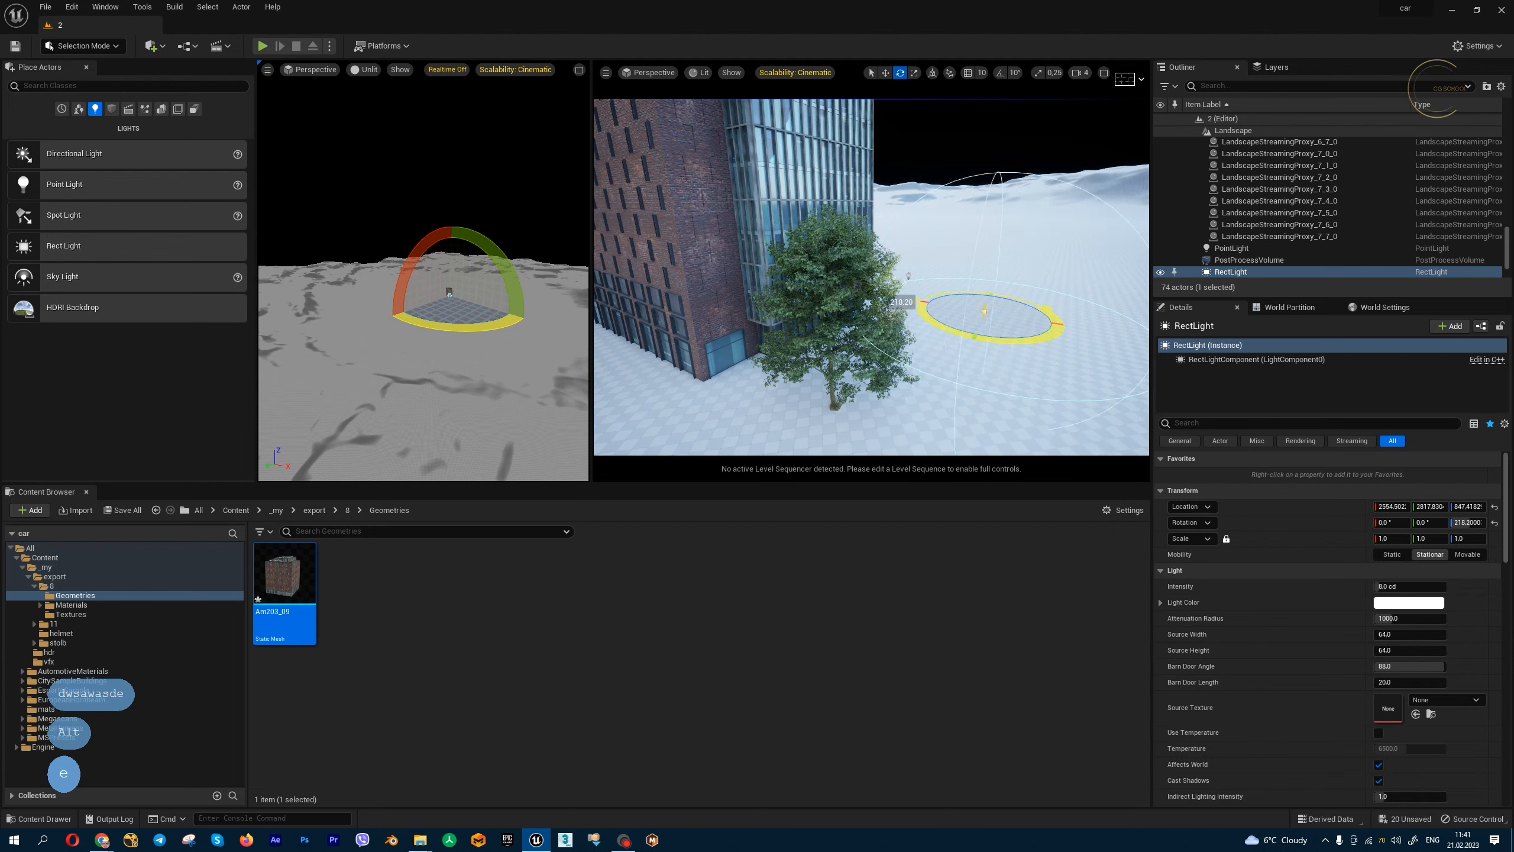
key(w)
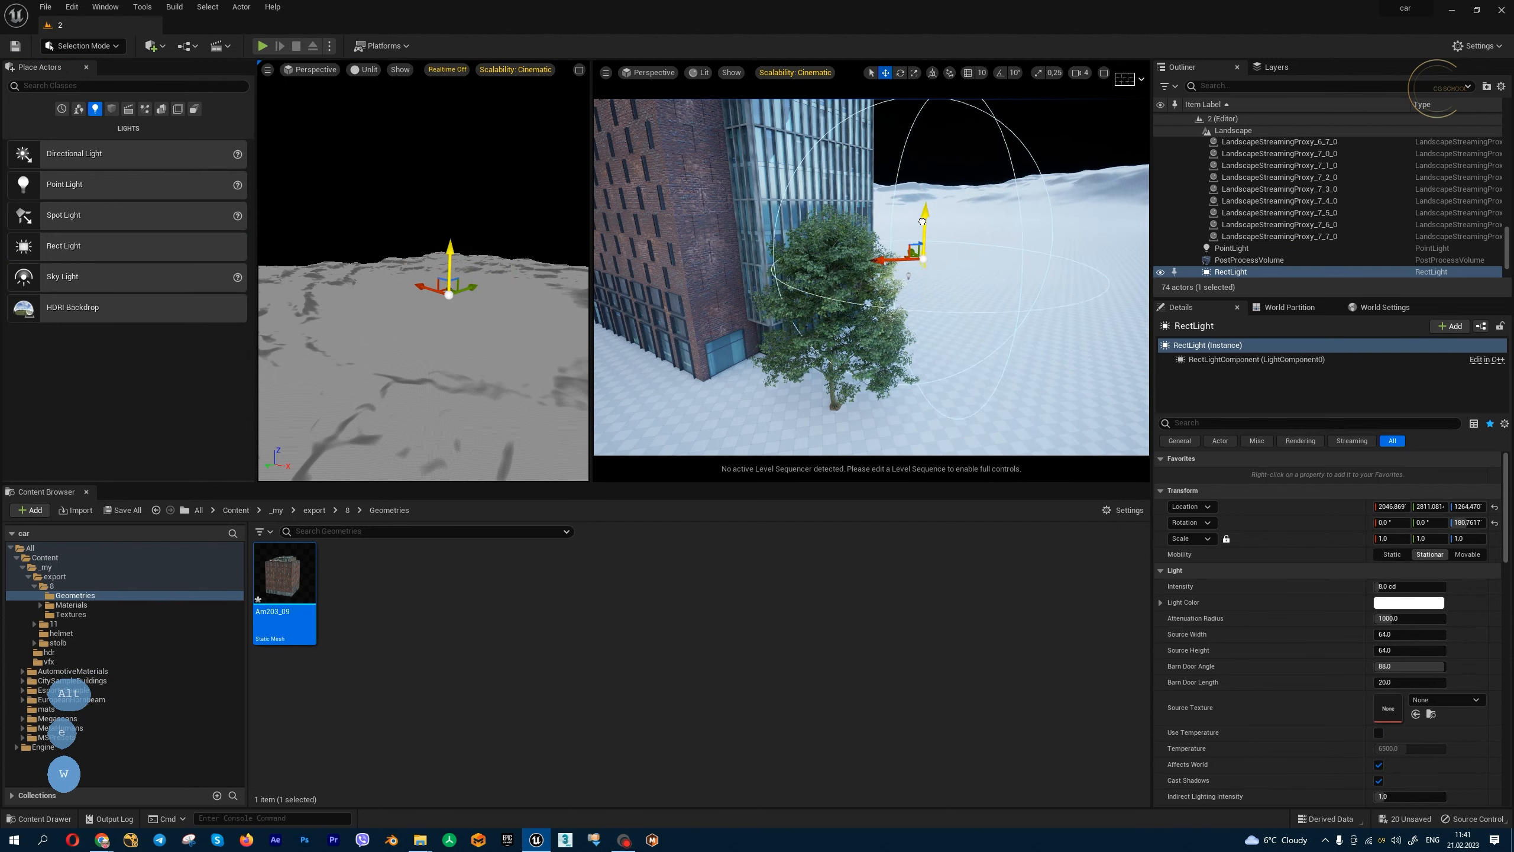
key(w)
Step: Examine the Point Light and Rect Light beside the tree from closer viewpoints
right_drag(957, 309, 915, 298)
key(a)
key(w)
key(d)
key(w)
key(w)
key(a)
key(d)
key(w)
key(d)
key(w)
key(d)
key(d)
key(a)
key(d)
key(s)
key(a)
Step: Delete the Point Light next to the tree
click(910, 301)
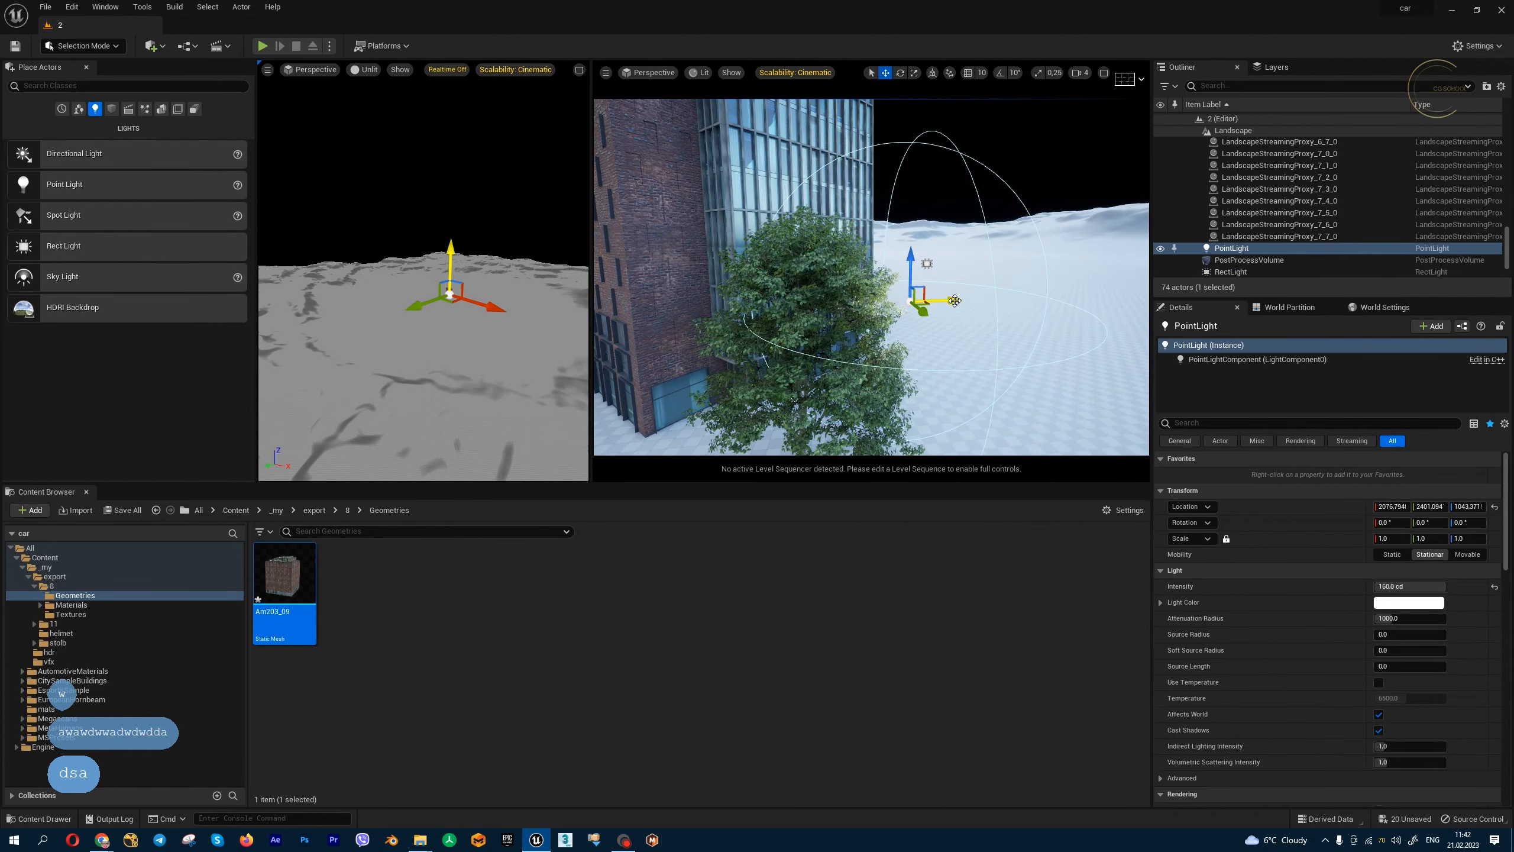
key(Delete)
Step: Move the Rect Light along its X axis beside the tree and increase its intensity
click(927, 263)
alt+drag(927, 264, 876, 206)
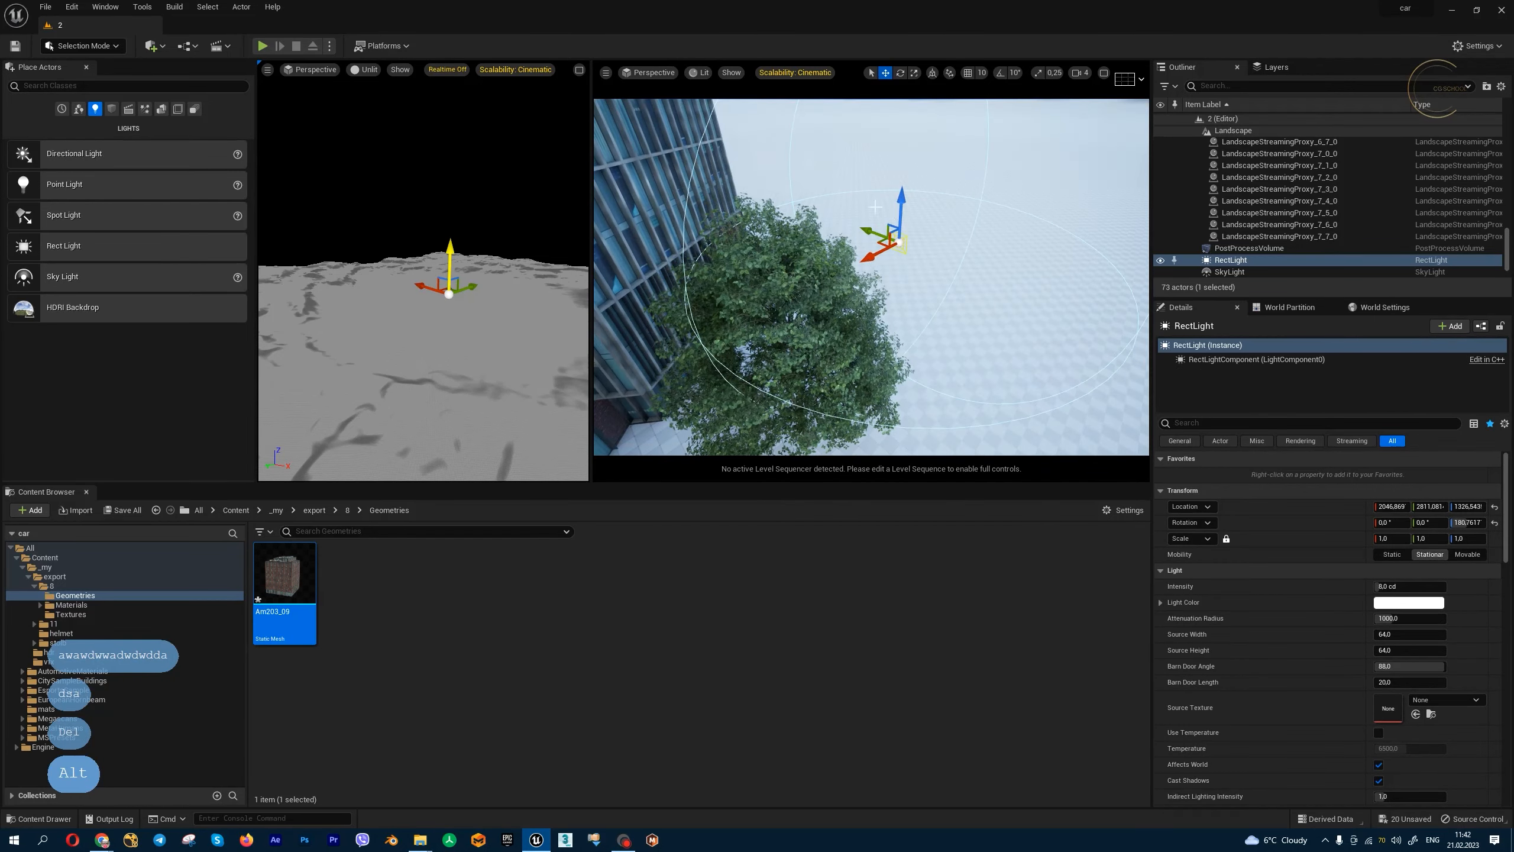
drag(871, 259, 829, 216)
drag(1384, 586, 1441, 587)
key(a)
key(s)
right_drag(977, 310, 942, 343)
key(d)
key(w)
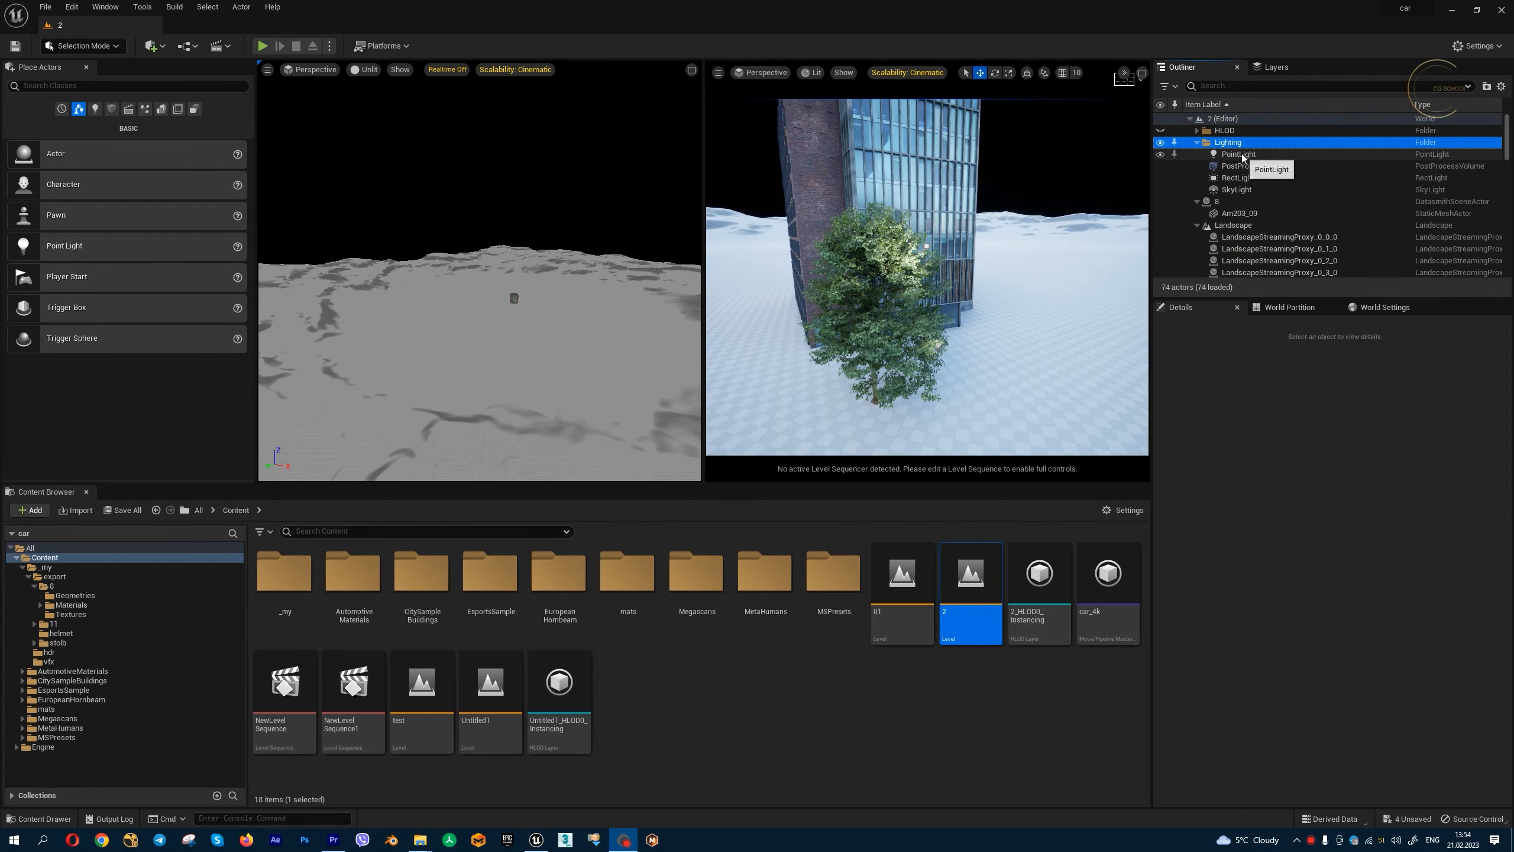
Step: Review the PointLight, PostProcessVolume, RectLight and SkyLight grouped in the Outliner's Lighting folder
click(1238, 153)
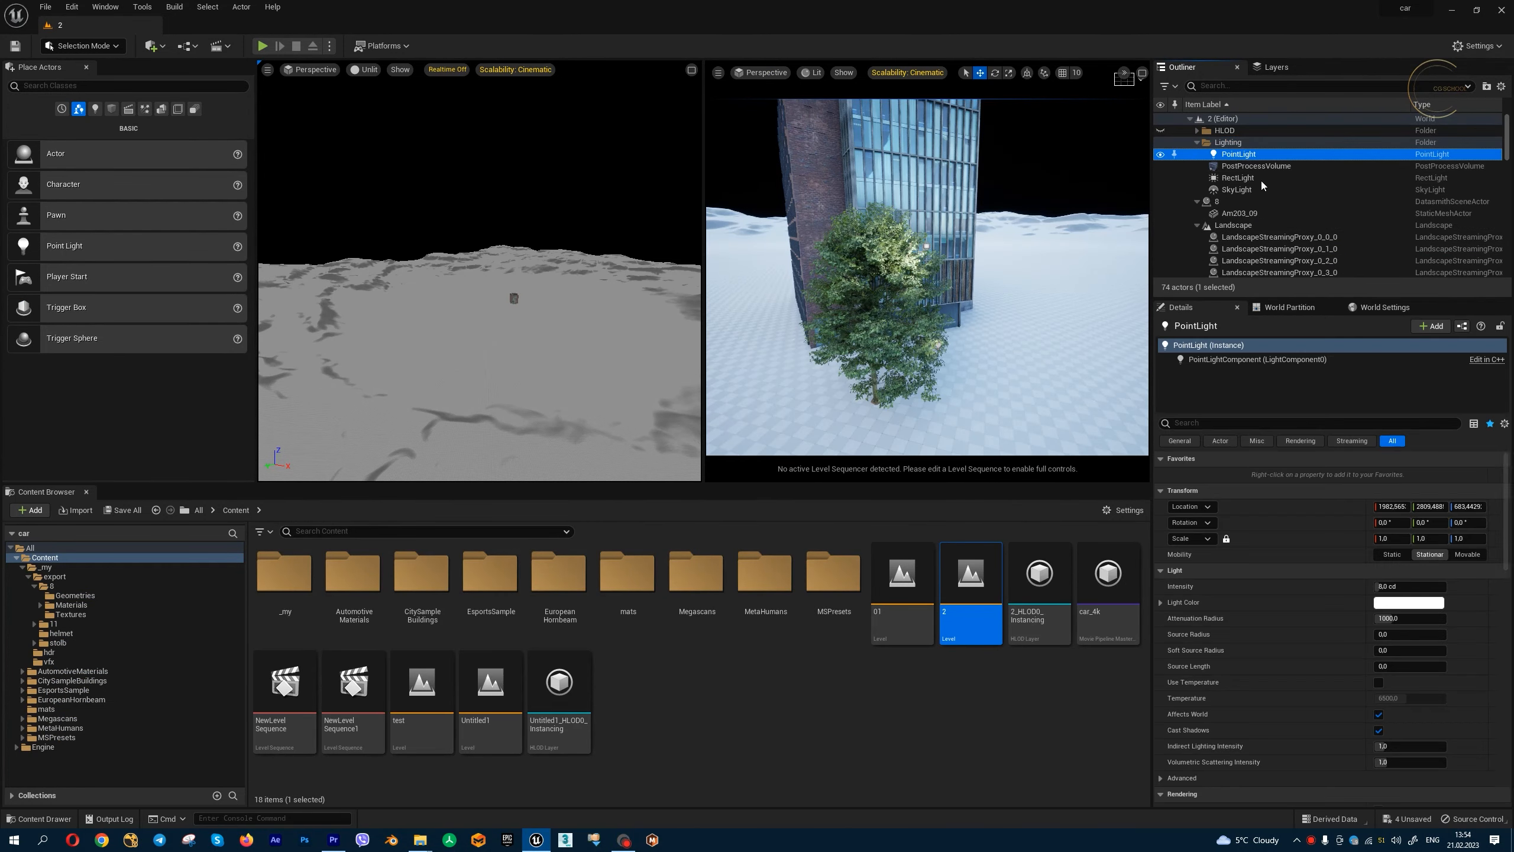
shift+click(1236, 190)
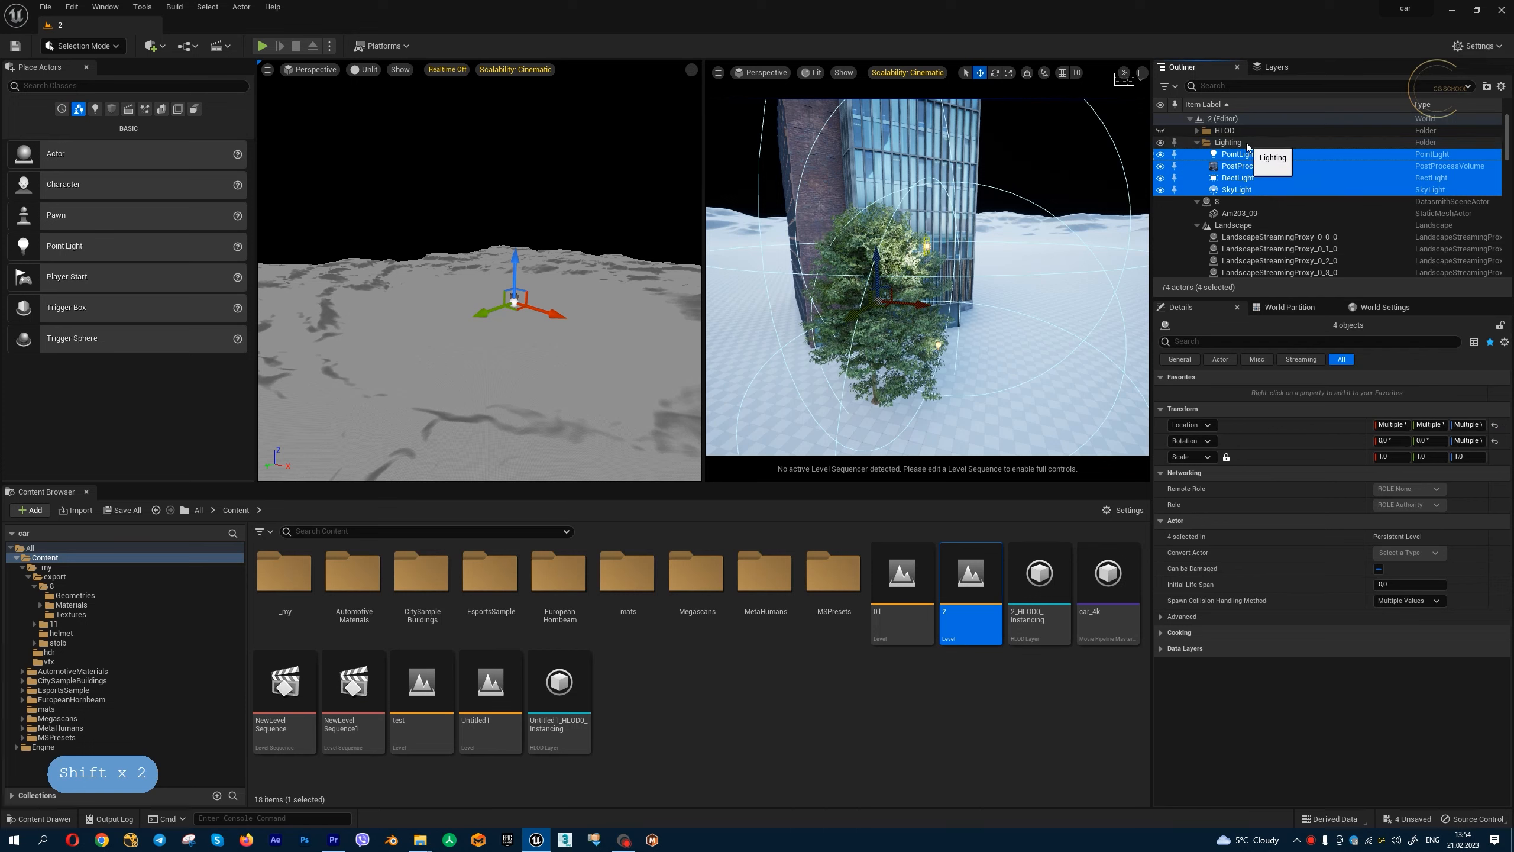
click(1249, 145)
click(1238, 154)
click(1246, 188)
click(1247, 178)
click(1246, 167)
click(1245, 156)
click(1243, 146)
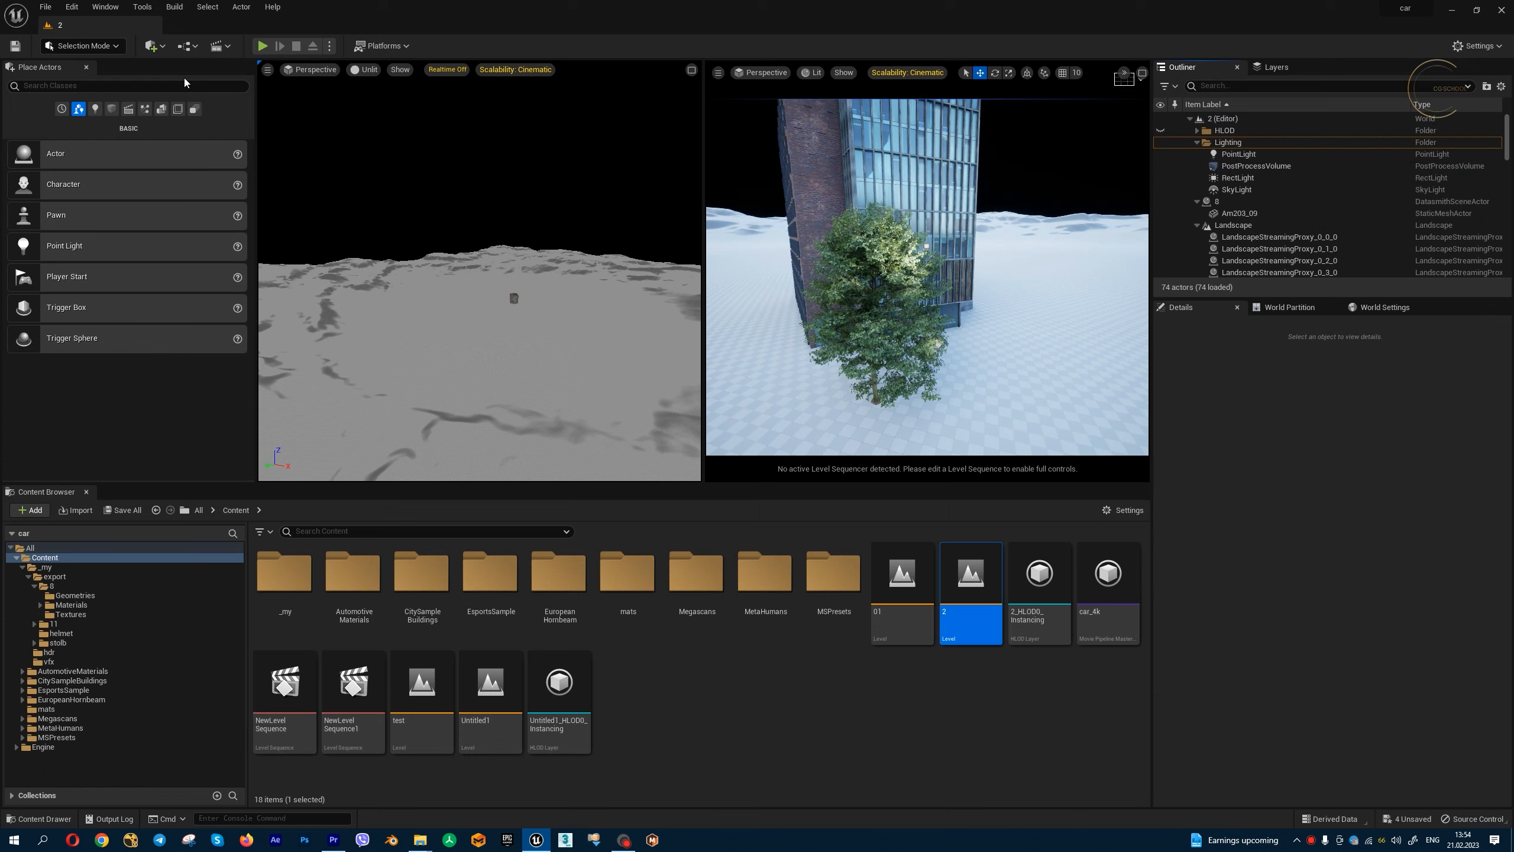
Step: Open the Light Mixer and move its window clear of the viewport showing the tree
click(97, 8)
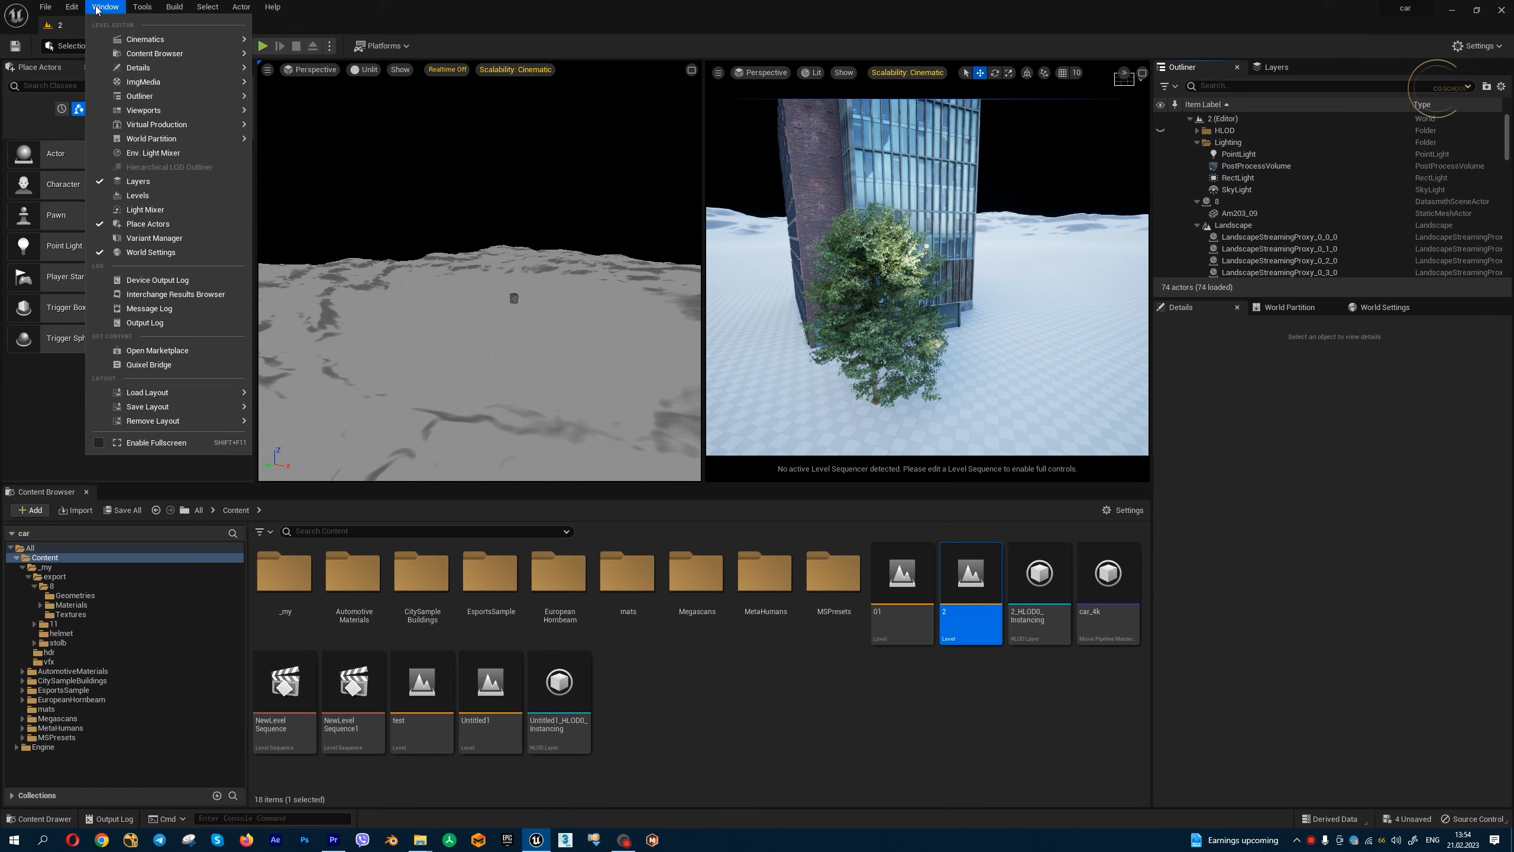
click(145, 210)
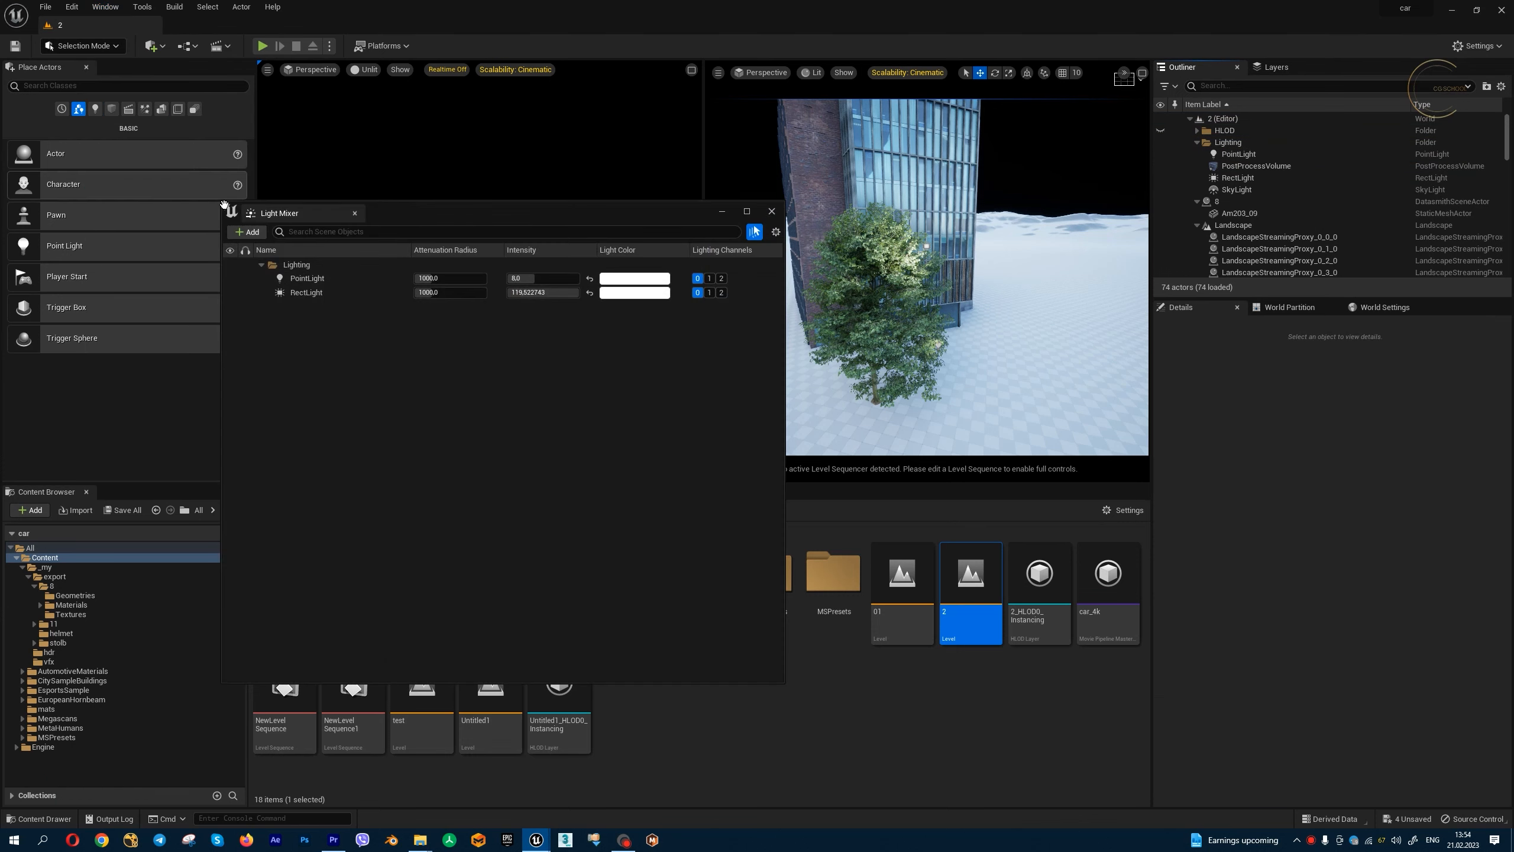
drag(472, 206, 305, 211)
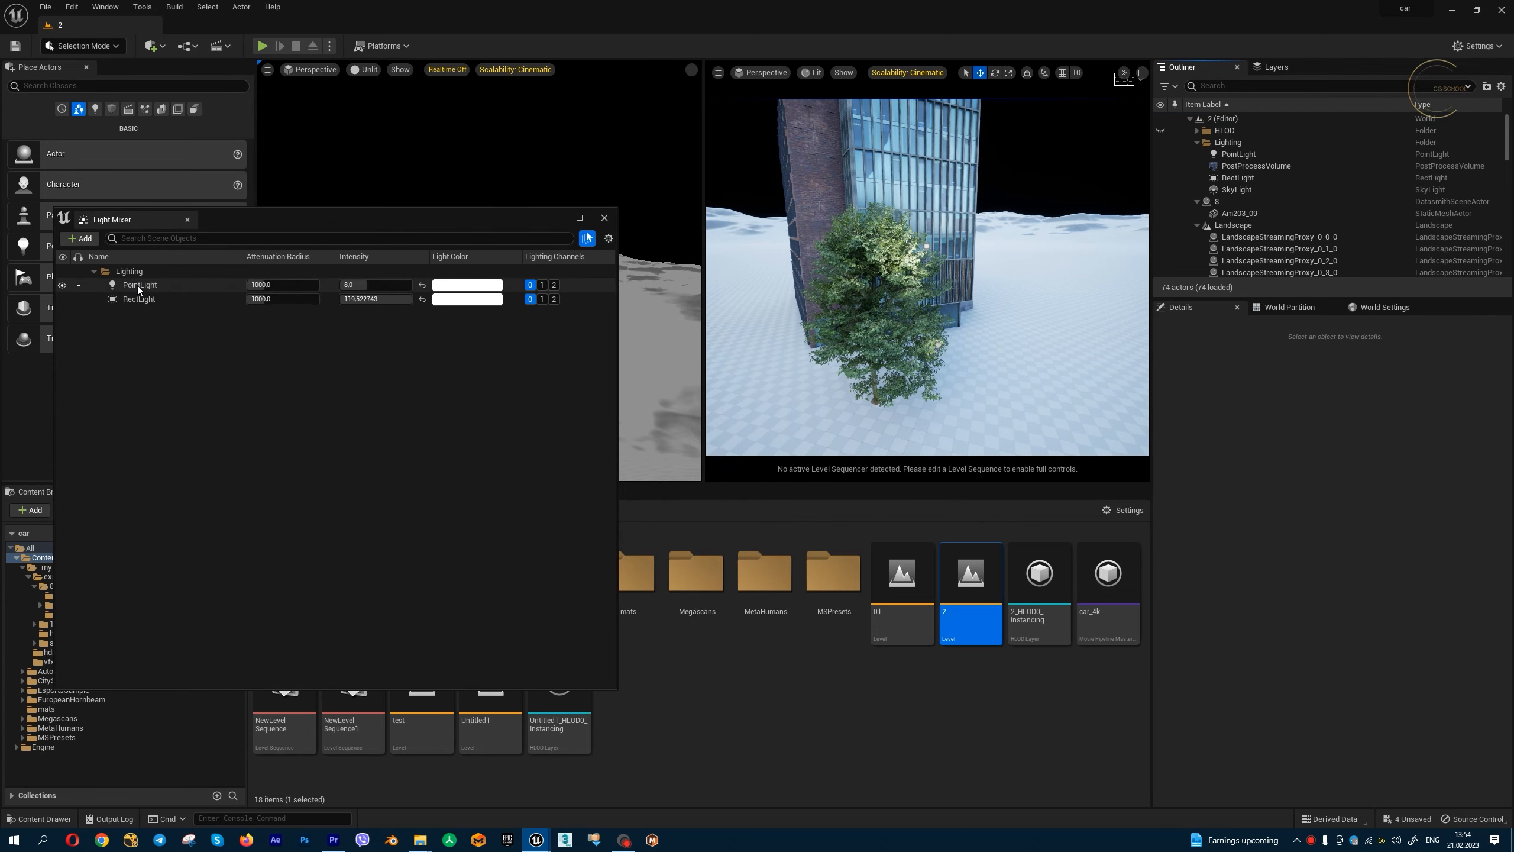
Step: Set the PointLight's intensity to 100 in the Light Mixer
drag(369, 287, 411, 287)
click(376, 285)
text(100)
key(Return)
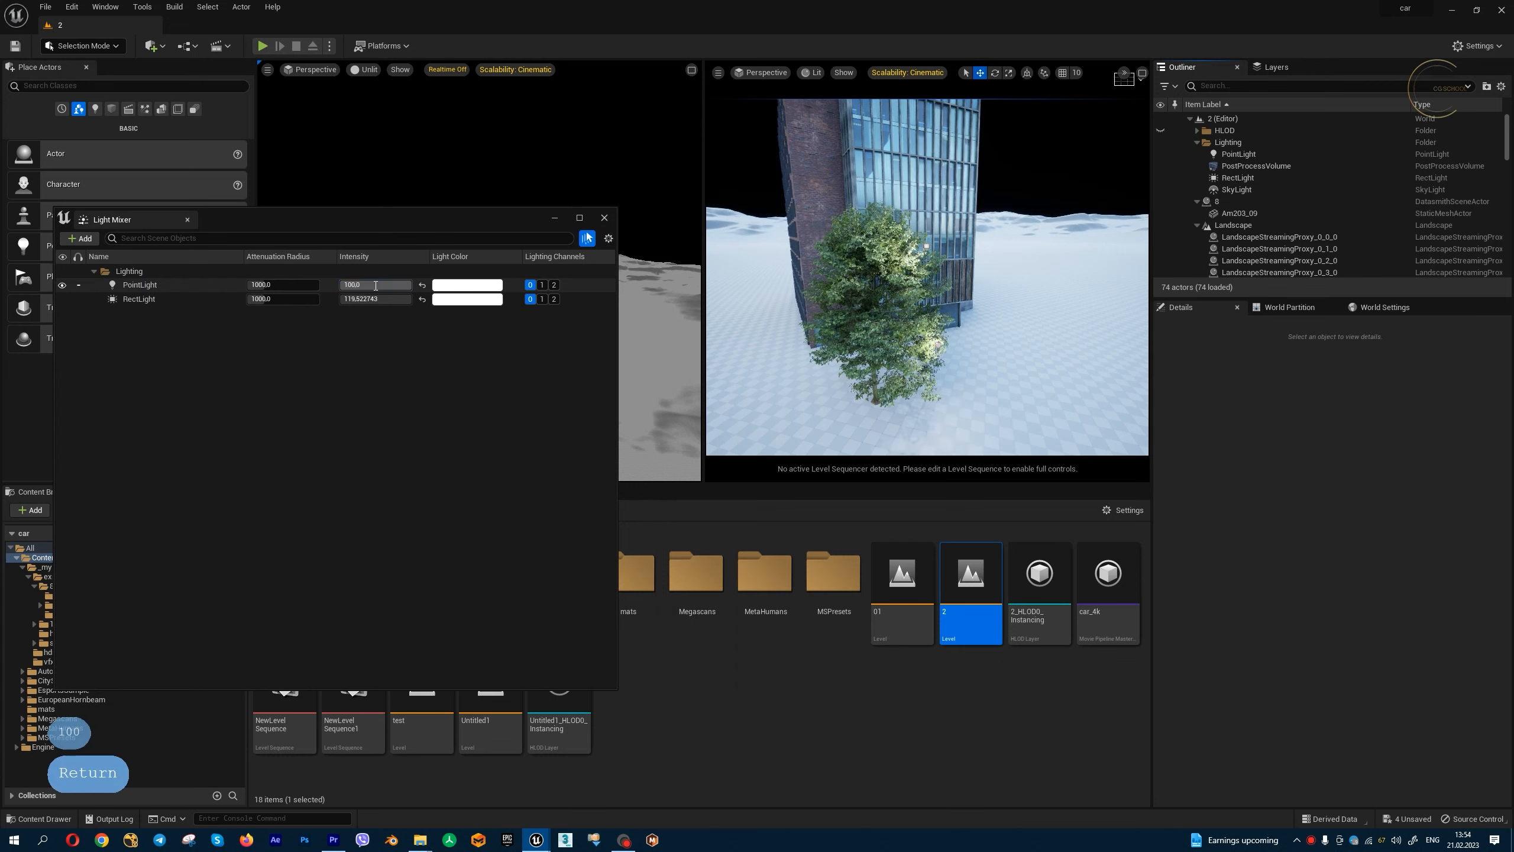
Step: Change the PointLight's light color to a fully saturated pinkish red with a hue of about 350
click(475, 289)
click(585, 382)
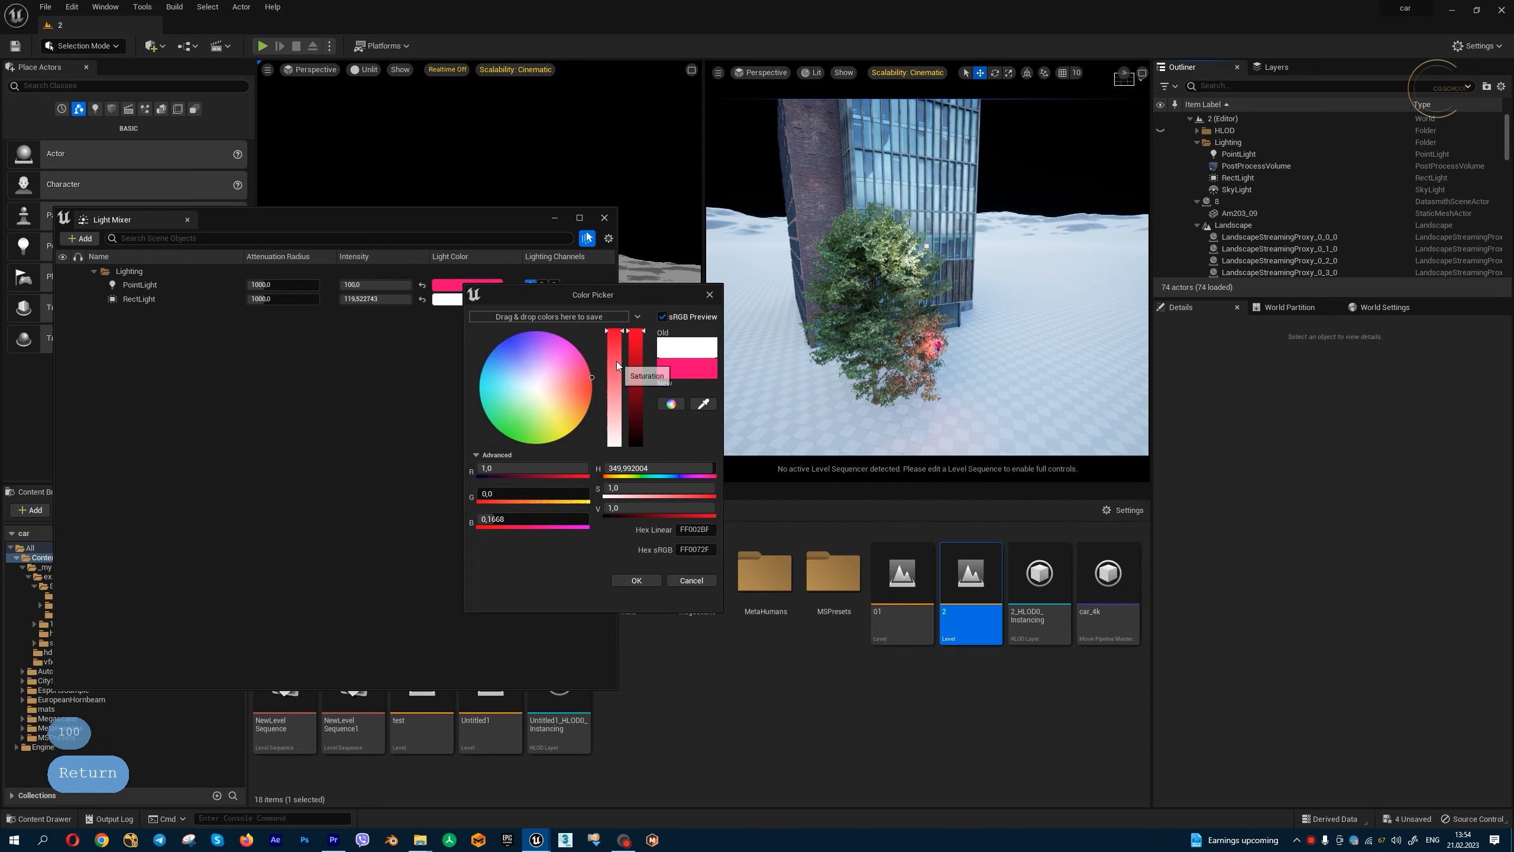
click(707, 294)
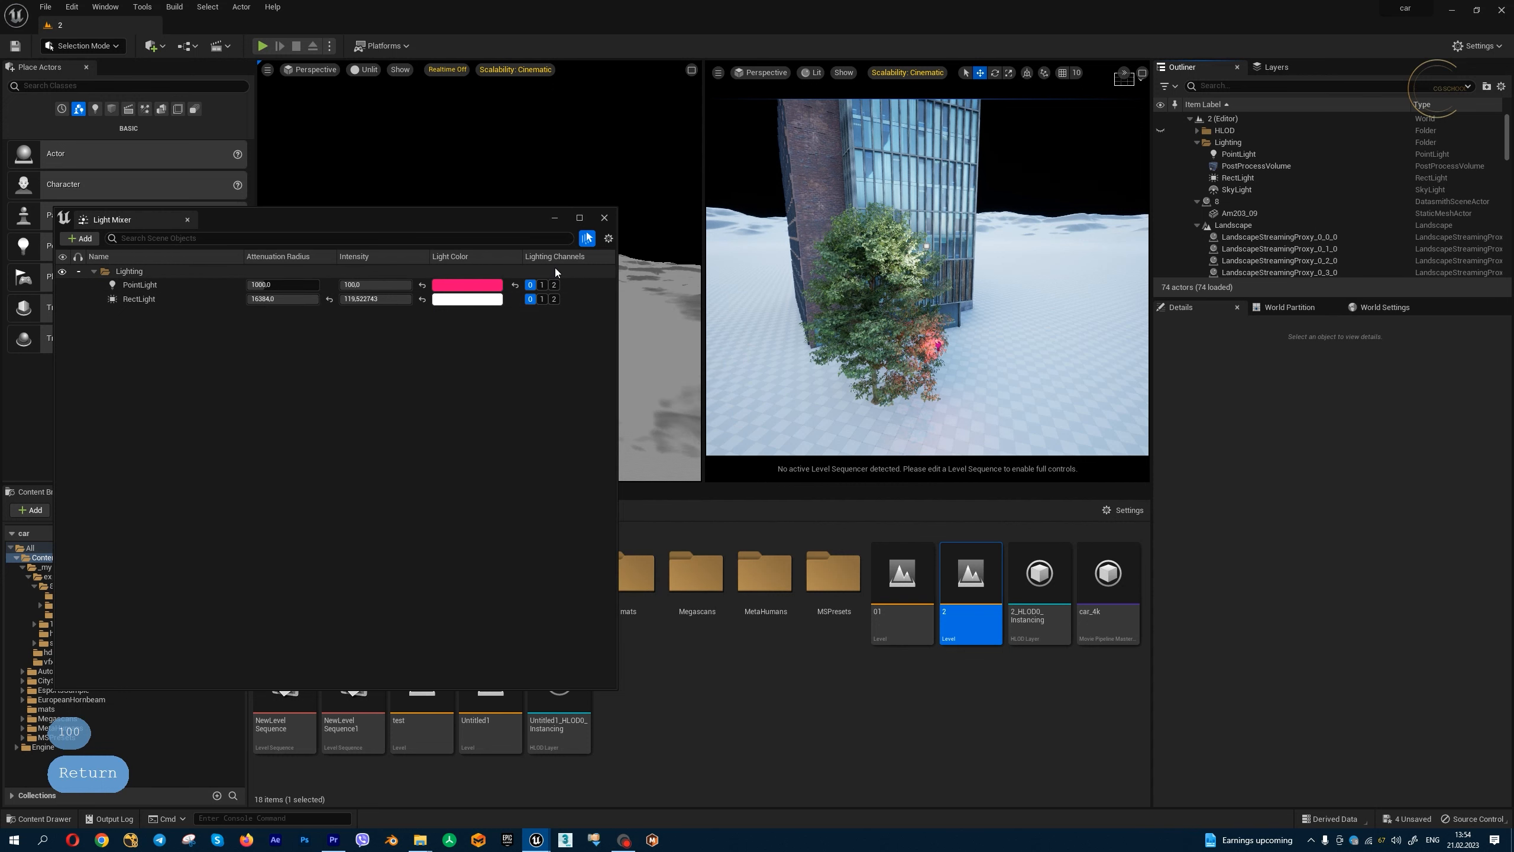
Step: Widen the Light Mixer window to view its light settings, and close it
drag(526, 214, 660, 216)
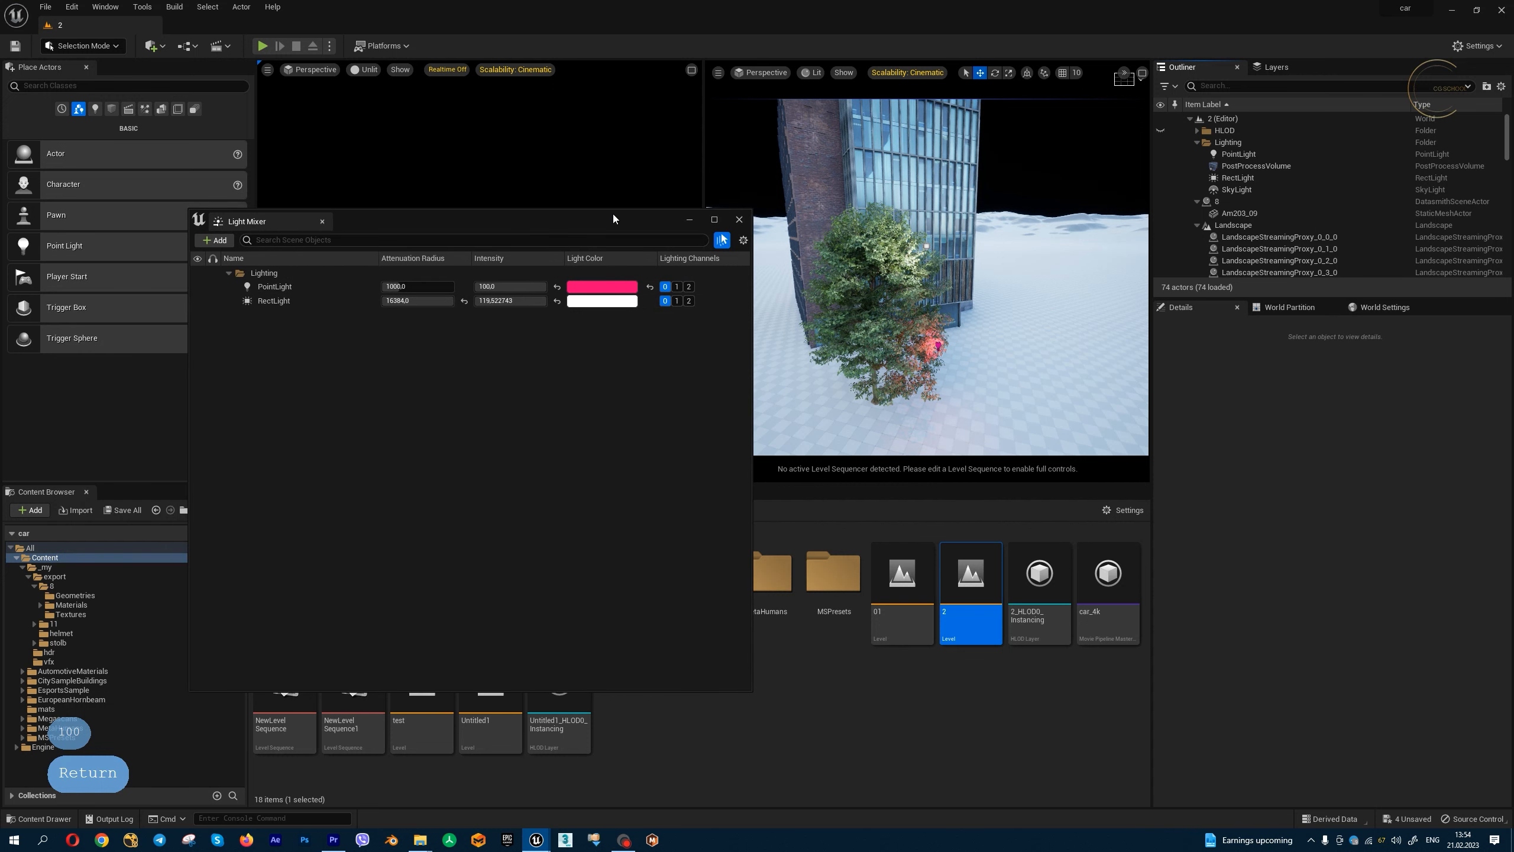
drag(750, 342, 1009, 342)
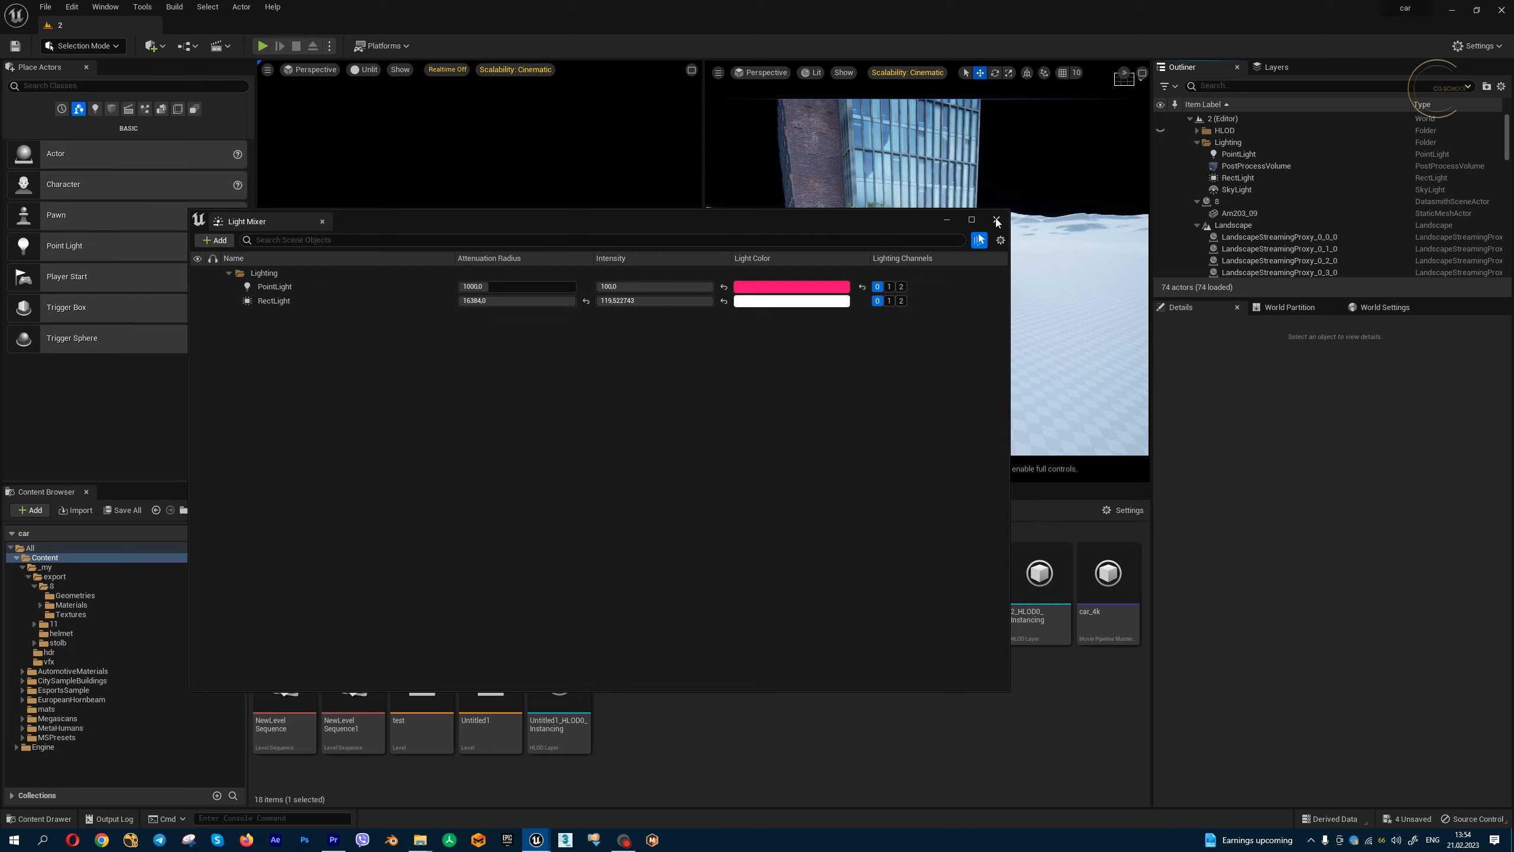
click(997, 220)
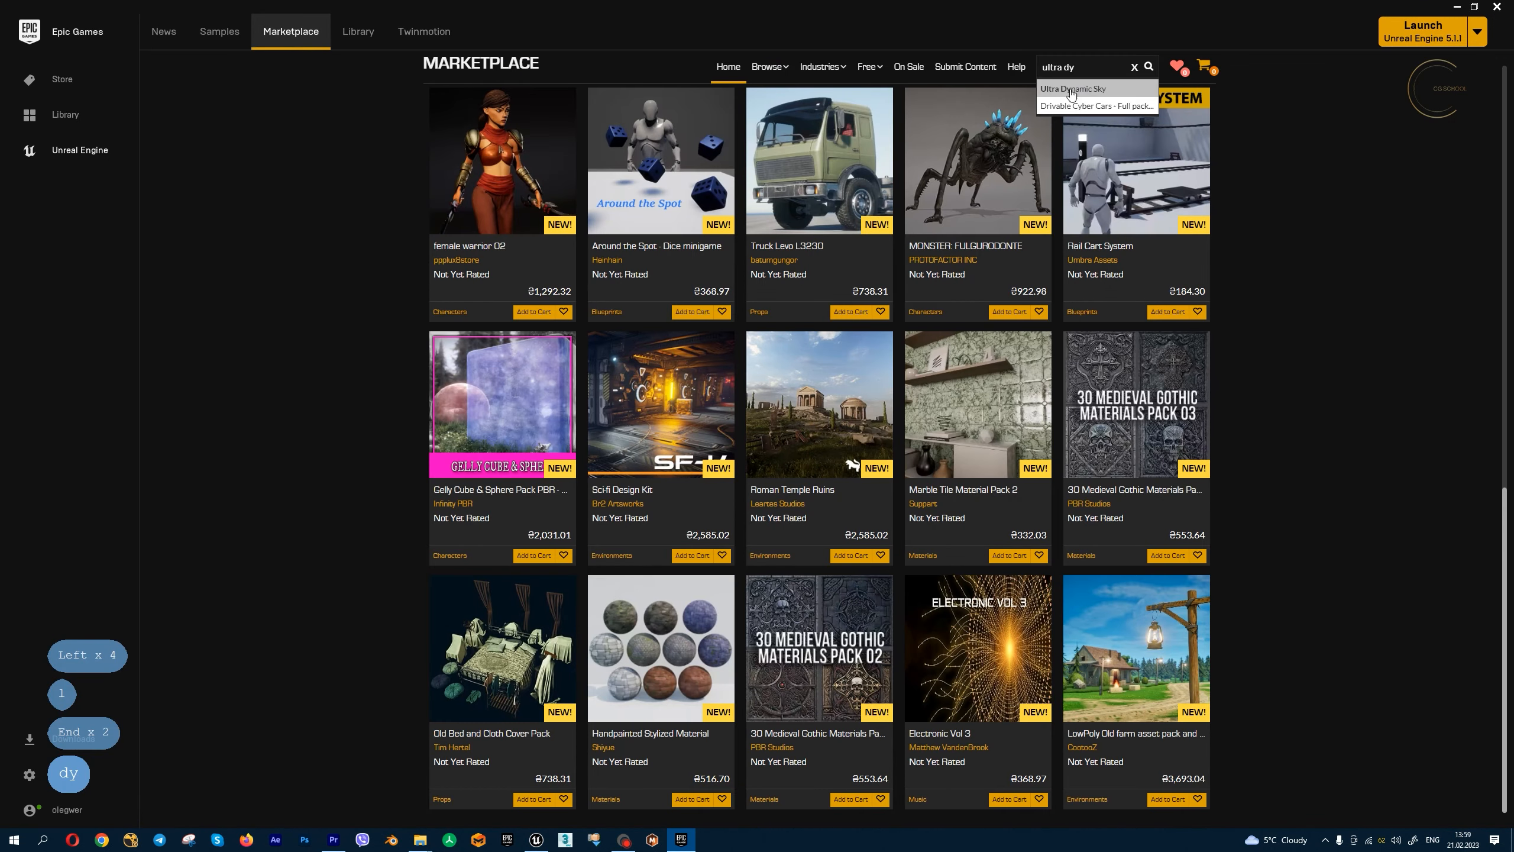
Step: Open the Ultra Dynamic Sky page in the Epic Games Launcher Marketplace and browse its preview images through to the Features by Version table
click(1071, 89)
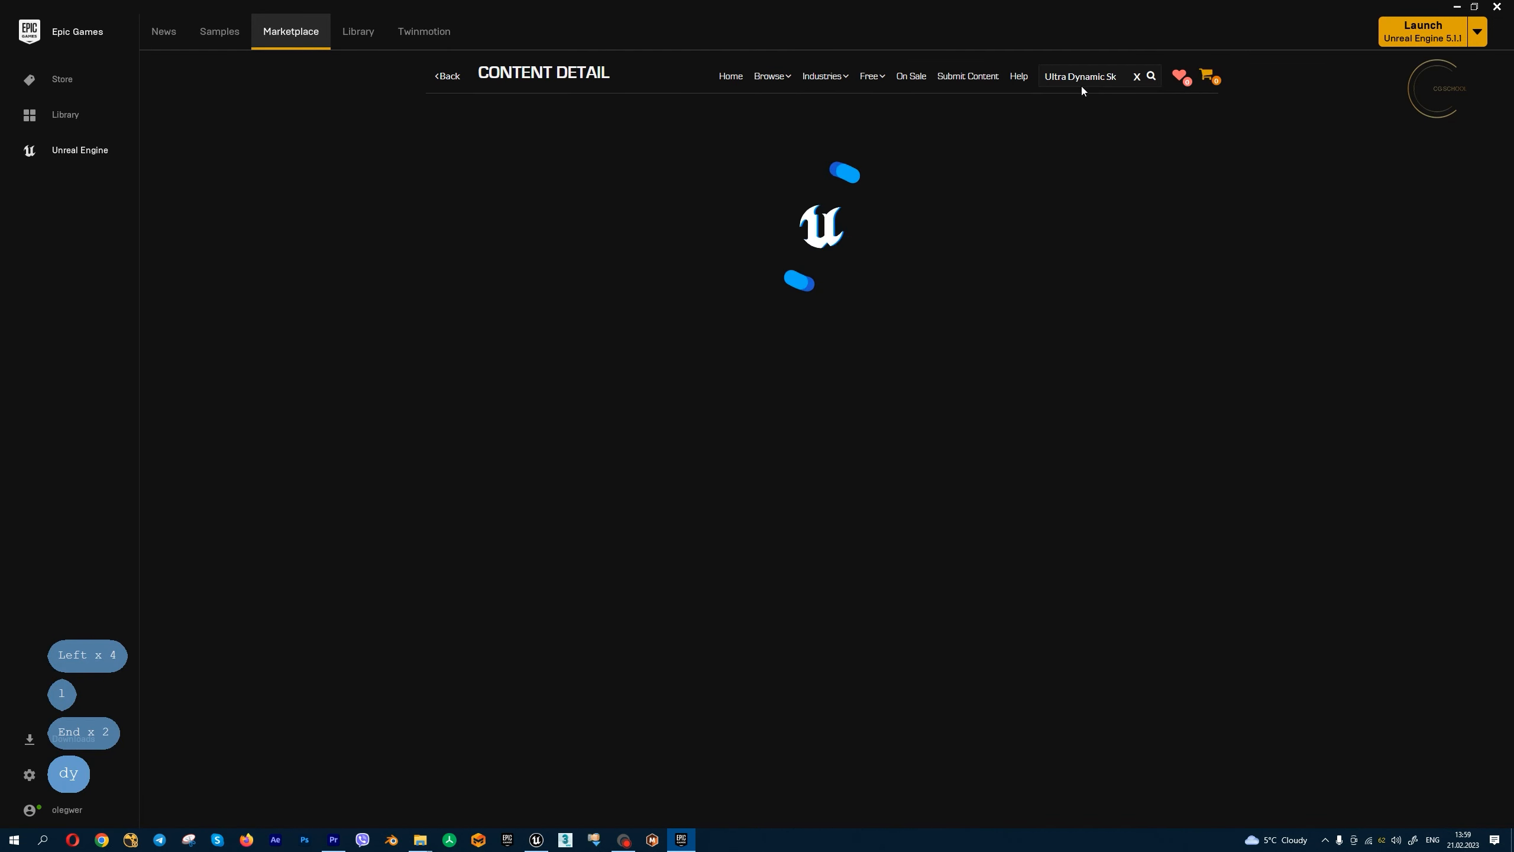
click(590, 397)
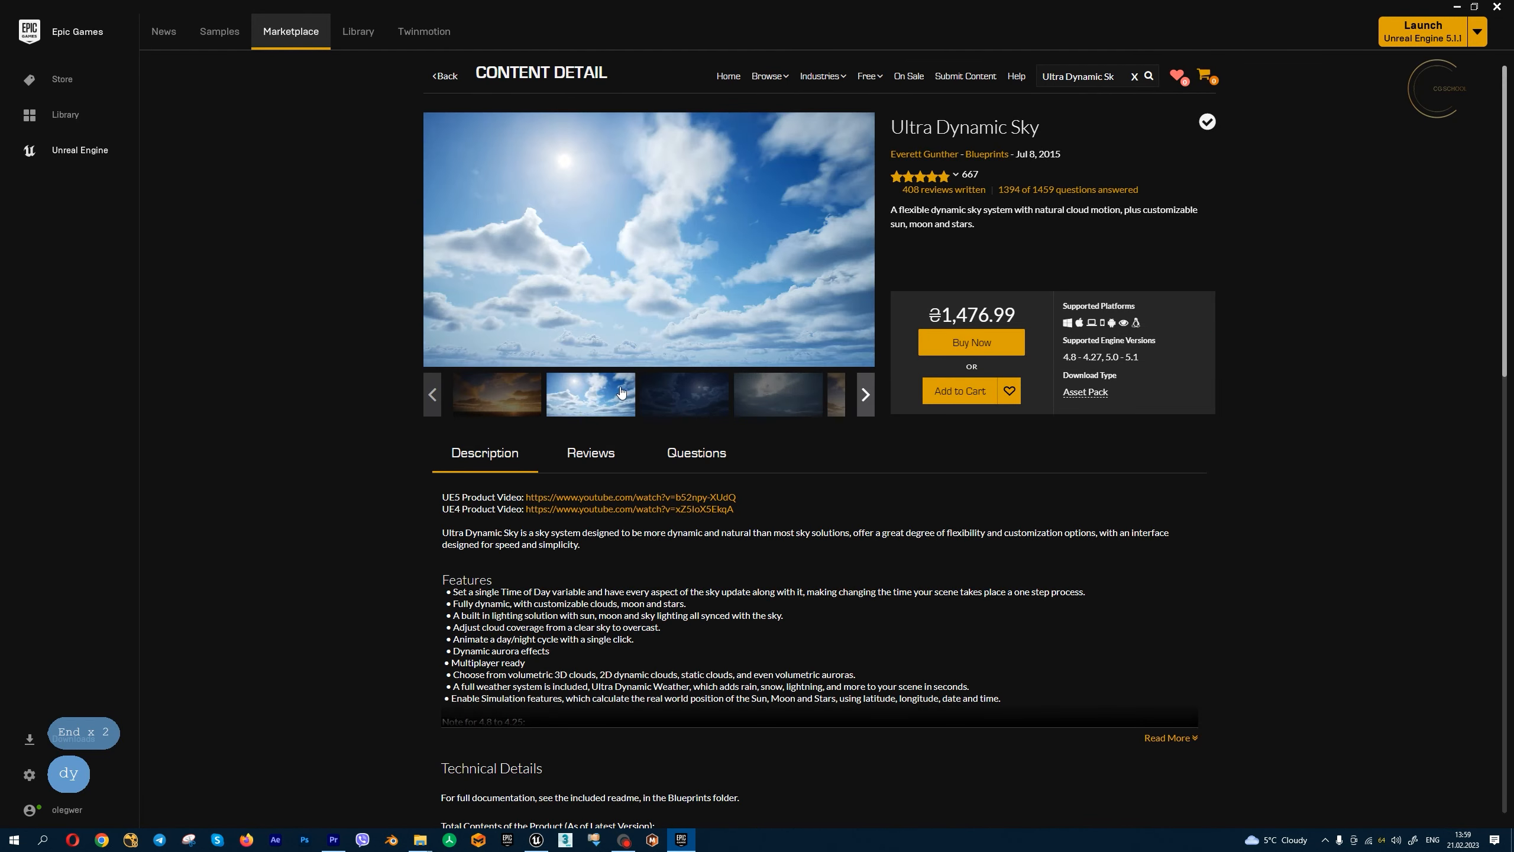
click(682, 395)
click(753, 400)
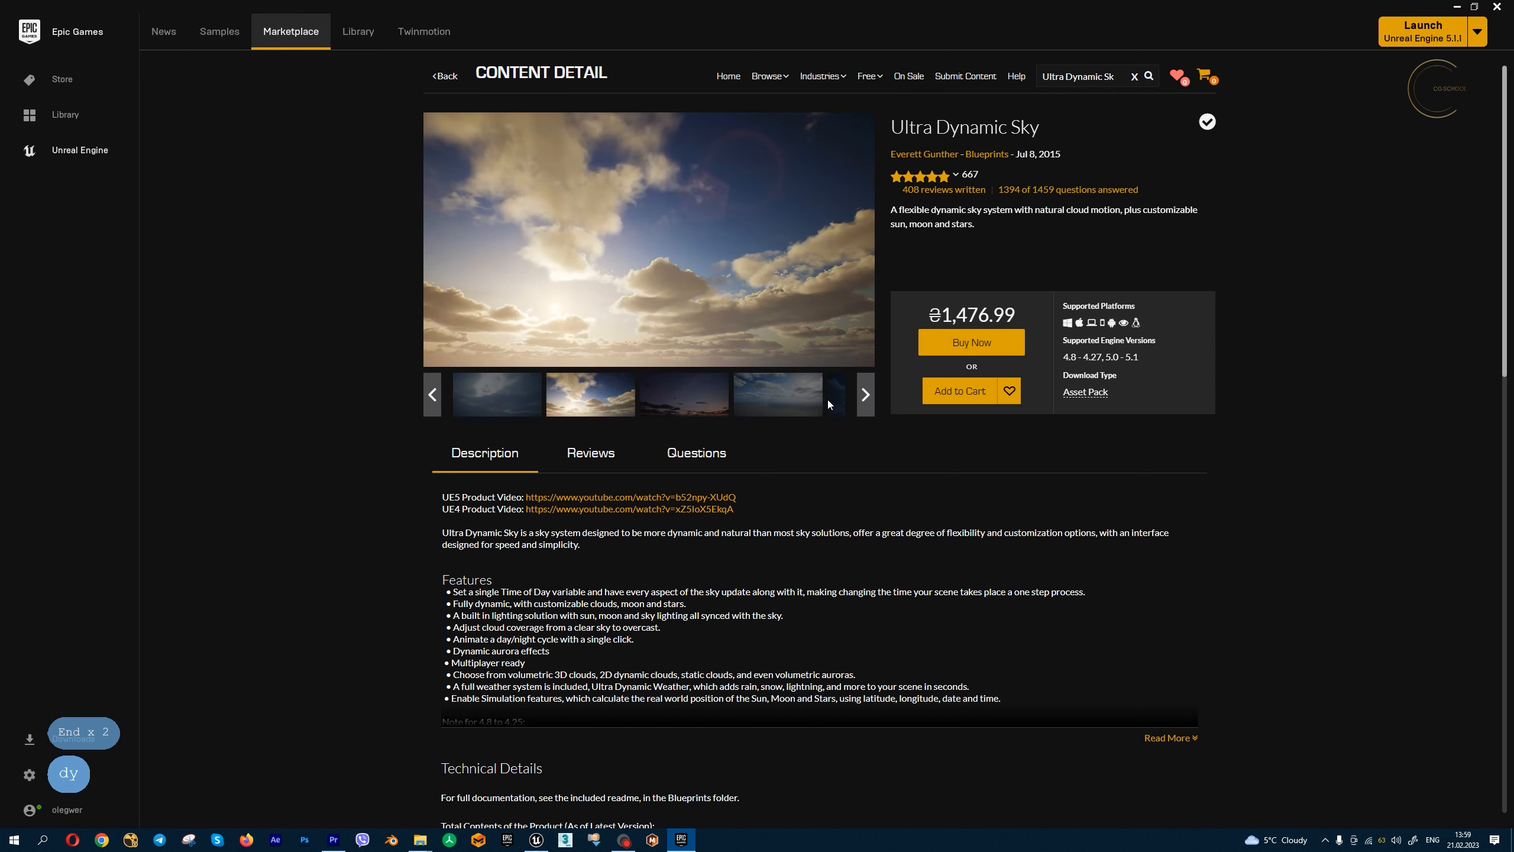
click(863, 399)
click(866, 396)
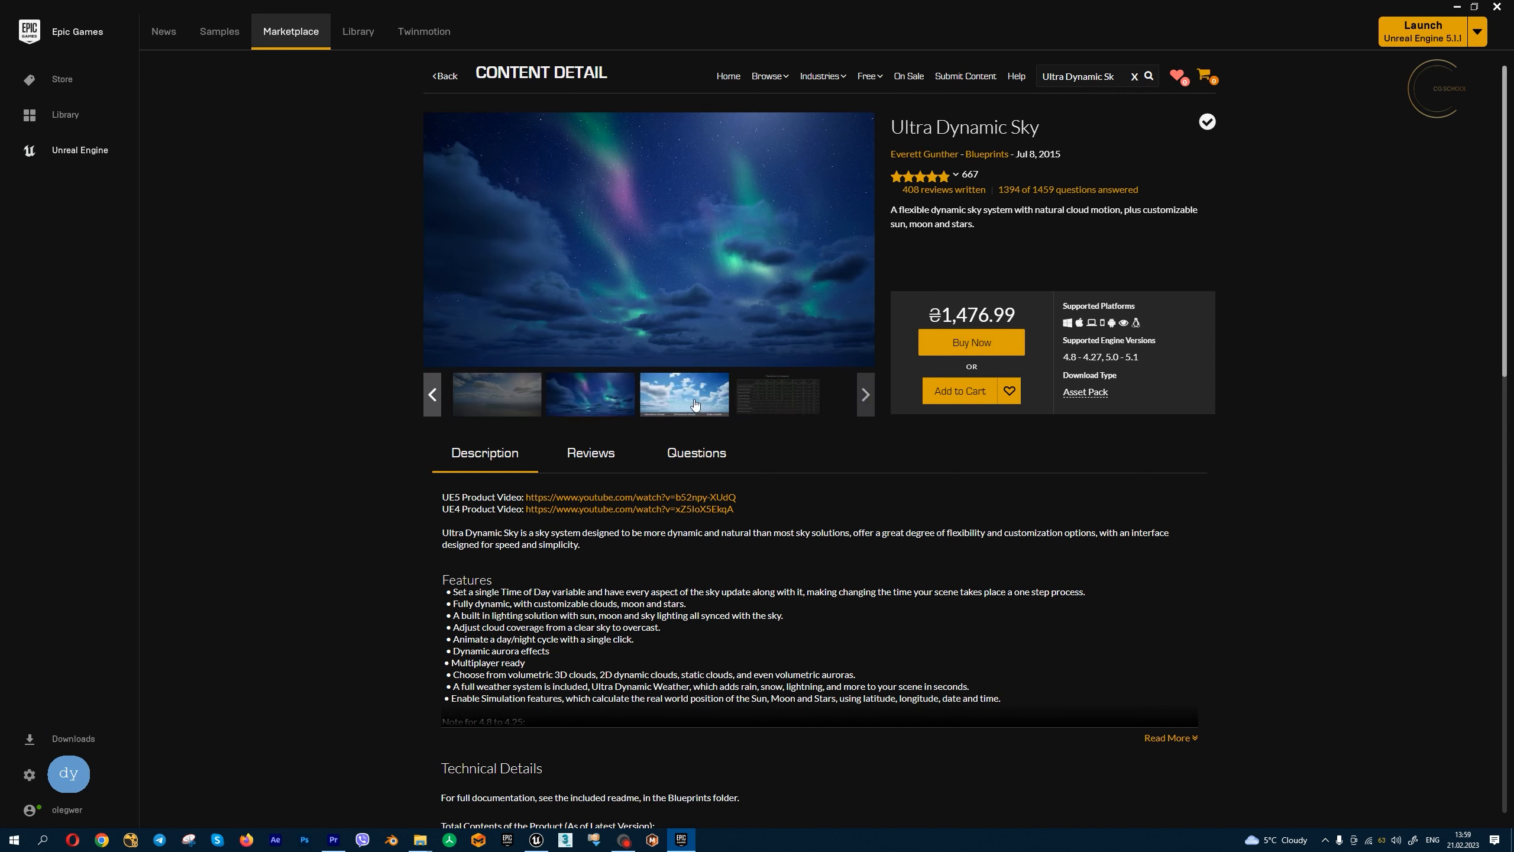
click(769, 404)
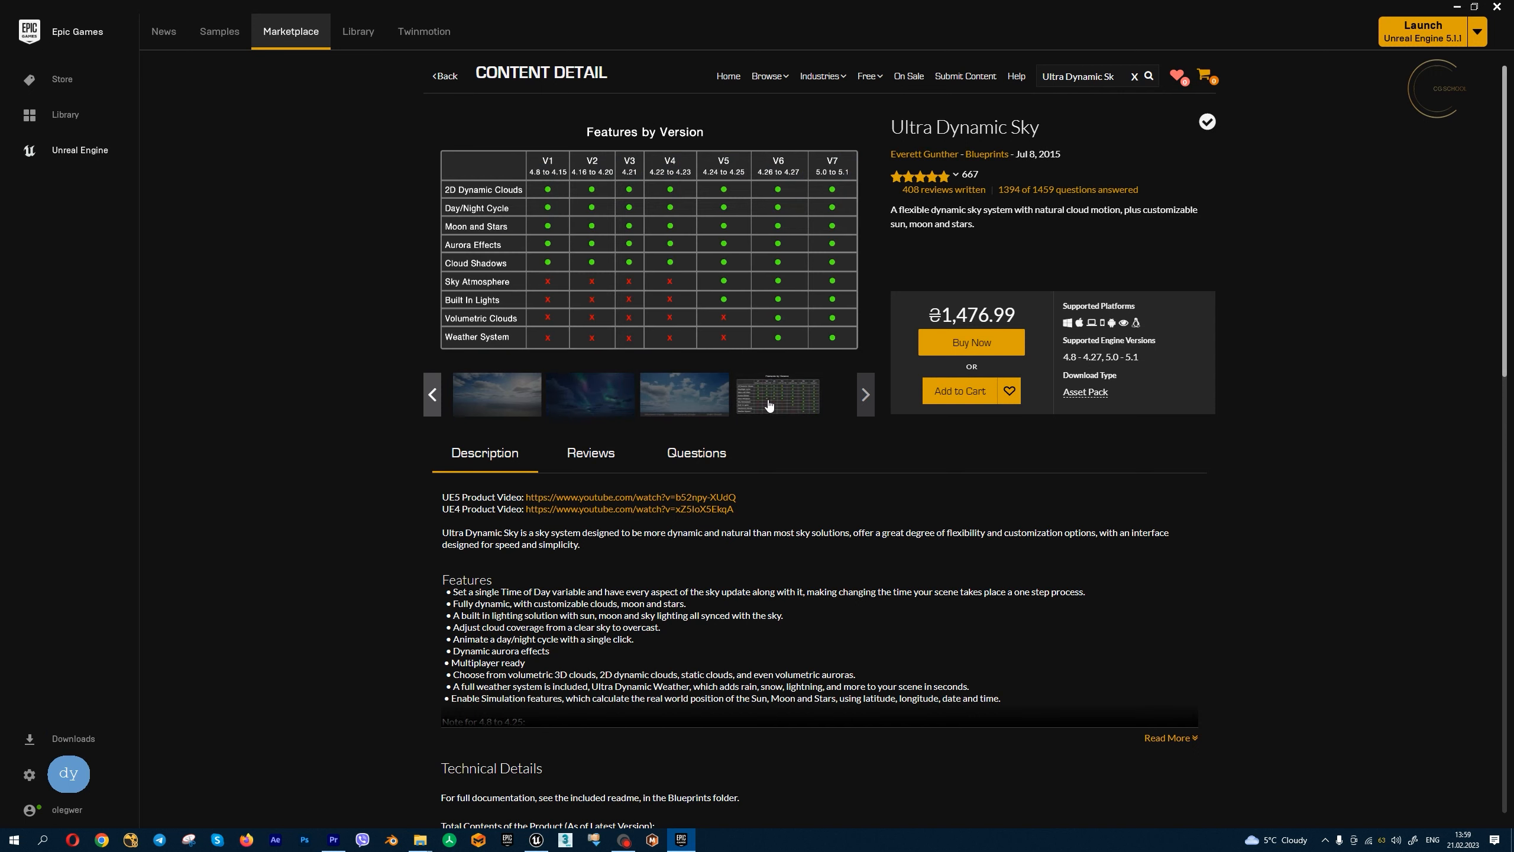
Step: Examine the aurora, cloudy daytime and moonlit night sky previews in the Ultra Dynamic Sky image gallery
click(708, 403)
click(601, 400)
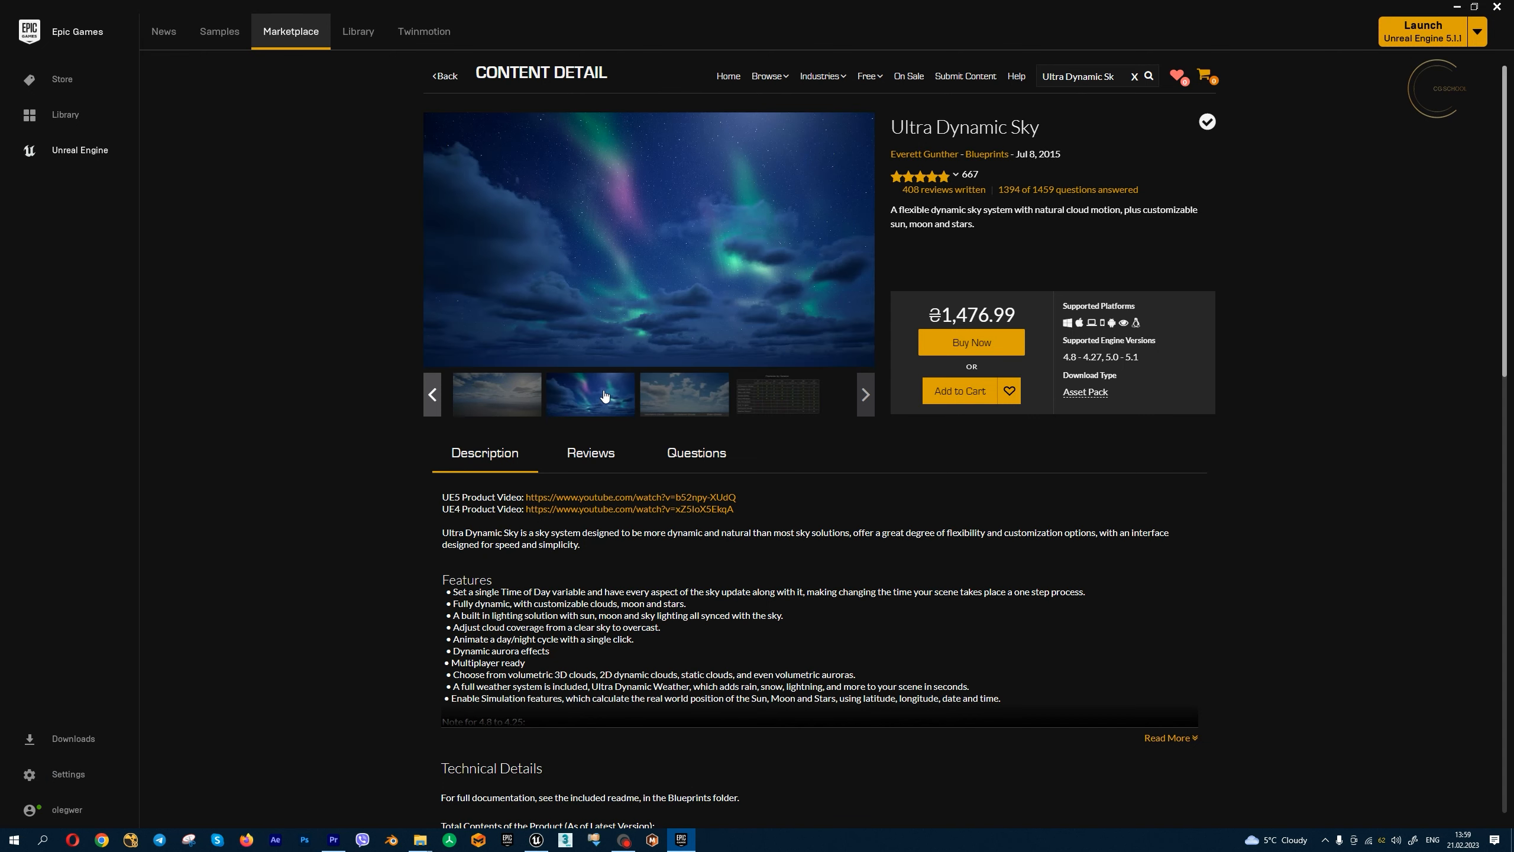
click(516, 402)
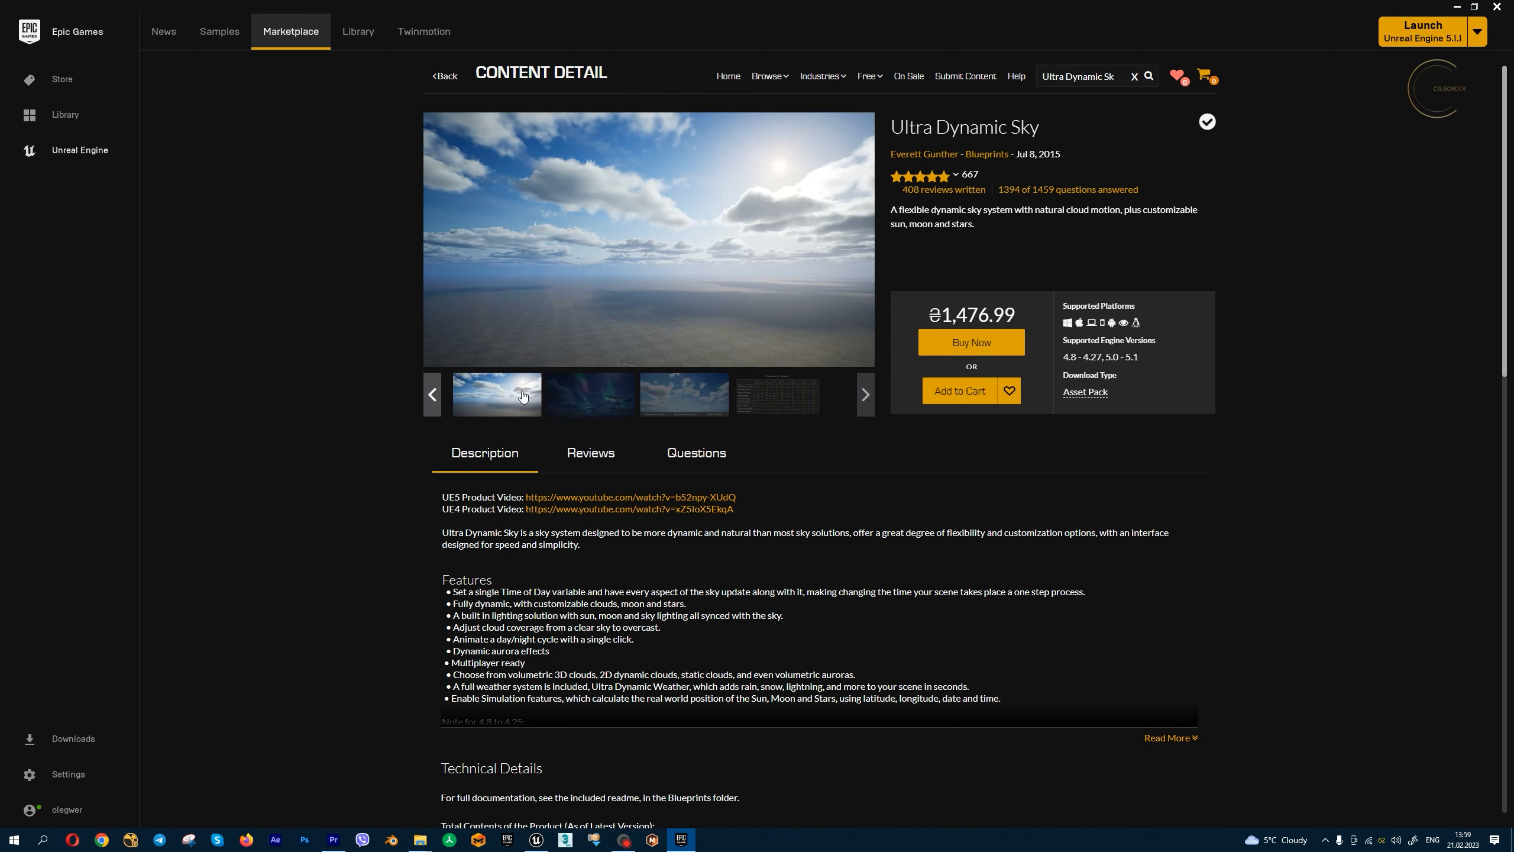
click(433, 396)
click(571, 403)
click(514, 403)
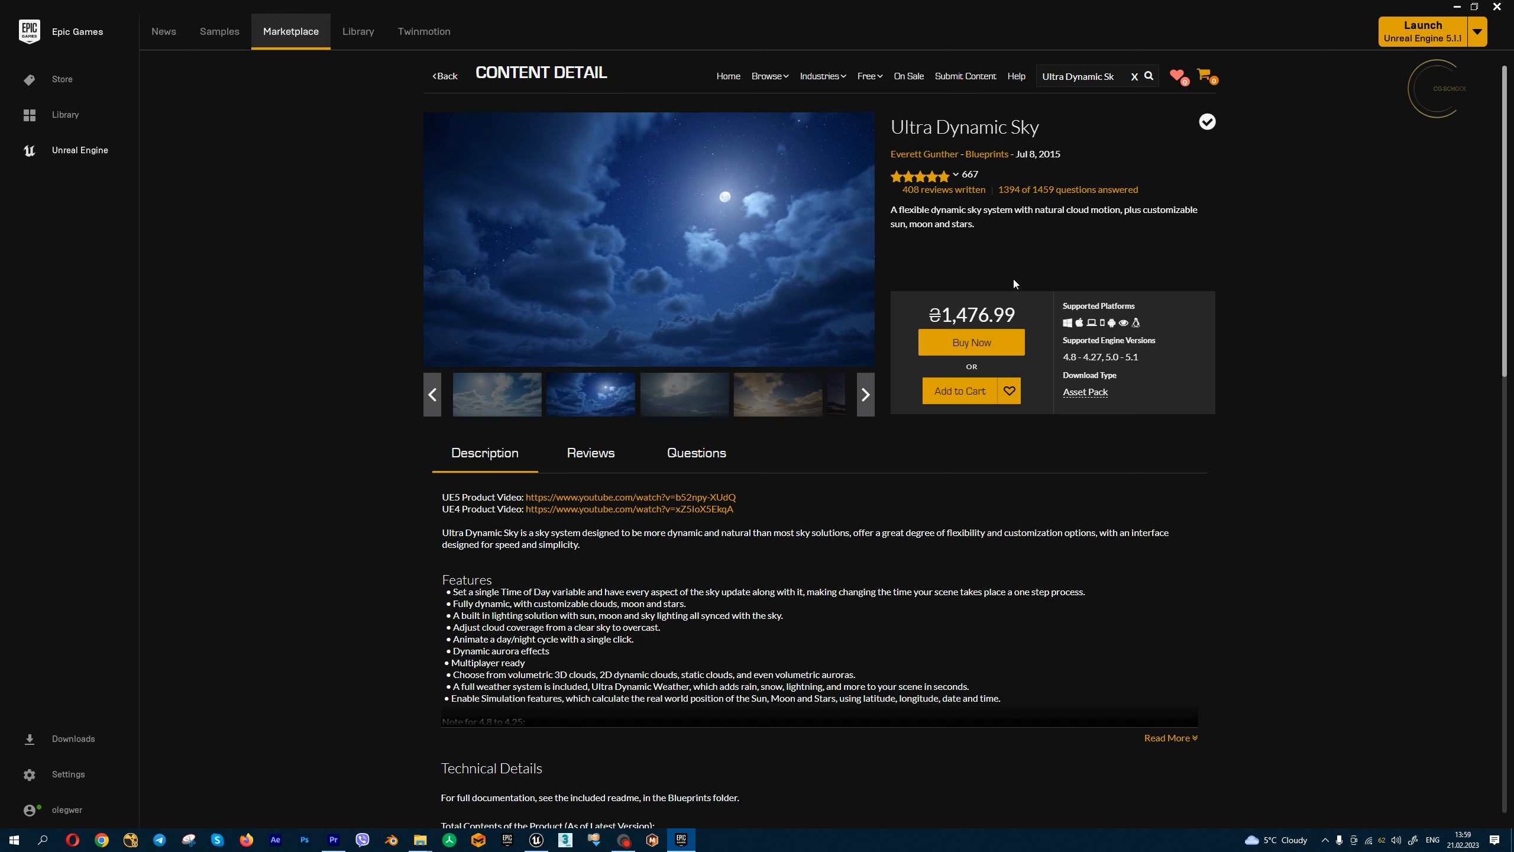
mouse_move(687, 846)
click(864, 394)
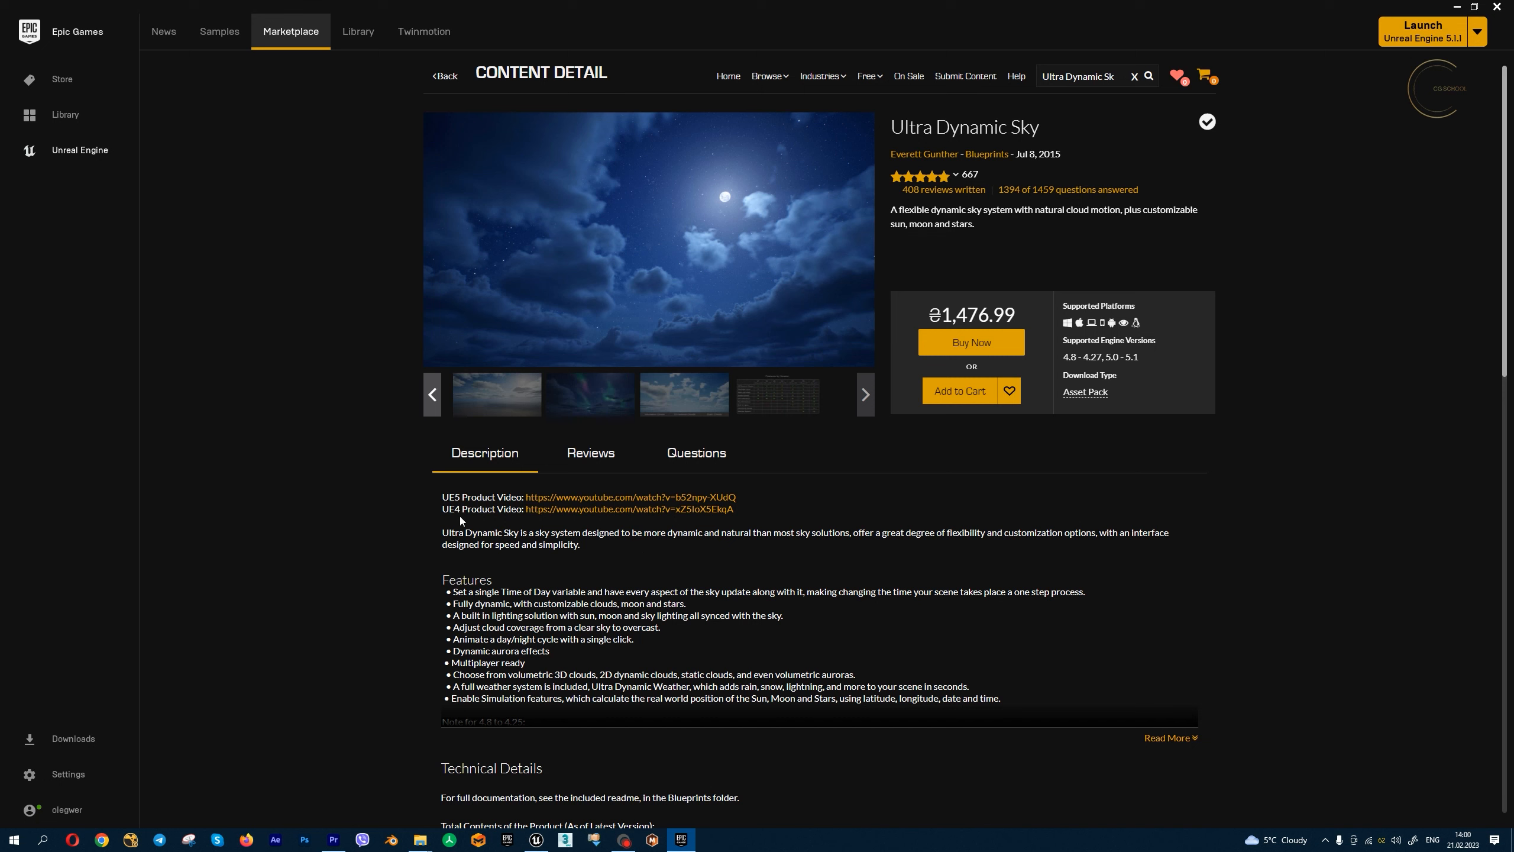
Step: Highlight the UE5 Product Video label and the UE4 Product Video label in the product description
drag(443, 496, 516, 496)
click(440, 510)
drag(442, 510, 516, 509)
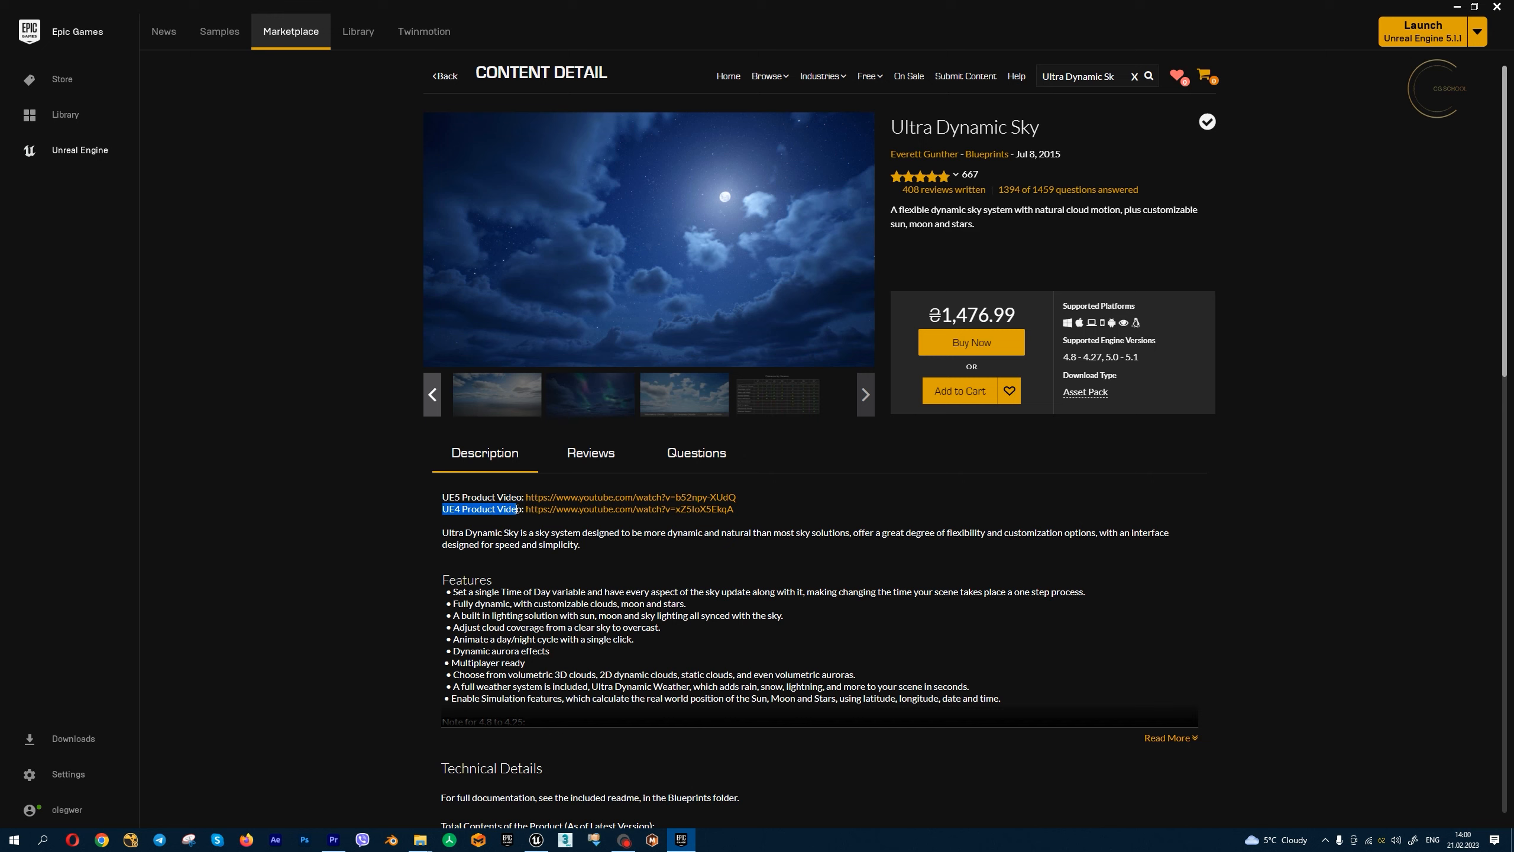